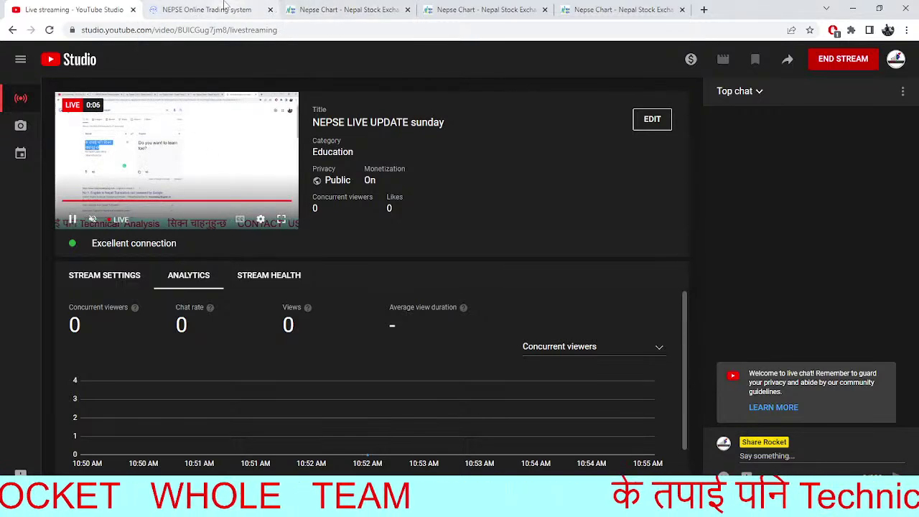
Switch to the NEPSE Online Trading system, reload its dashboard, and review the fund, top gainers, turnover and market summaries.
{"action": "left_click", "coordinate": [215, 9]}
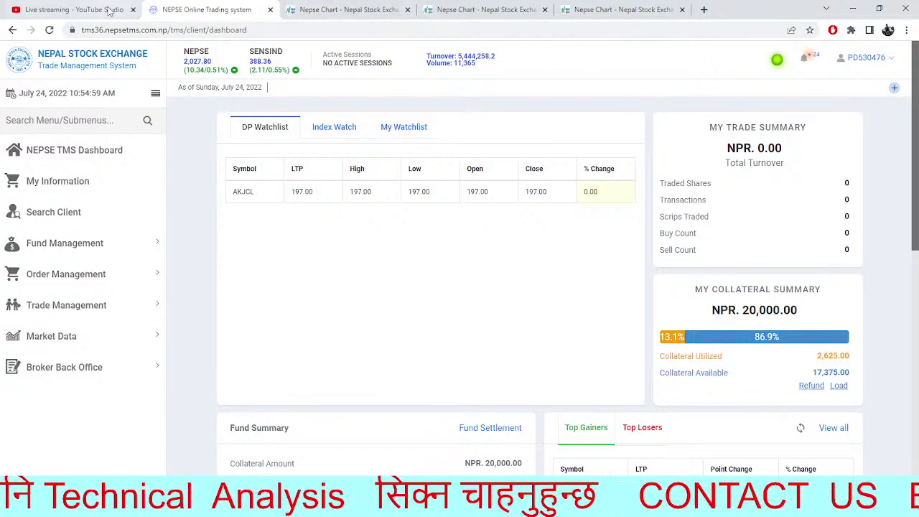
{"action": "left_click", "coordinate": [50, 30]}
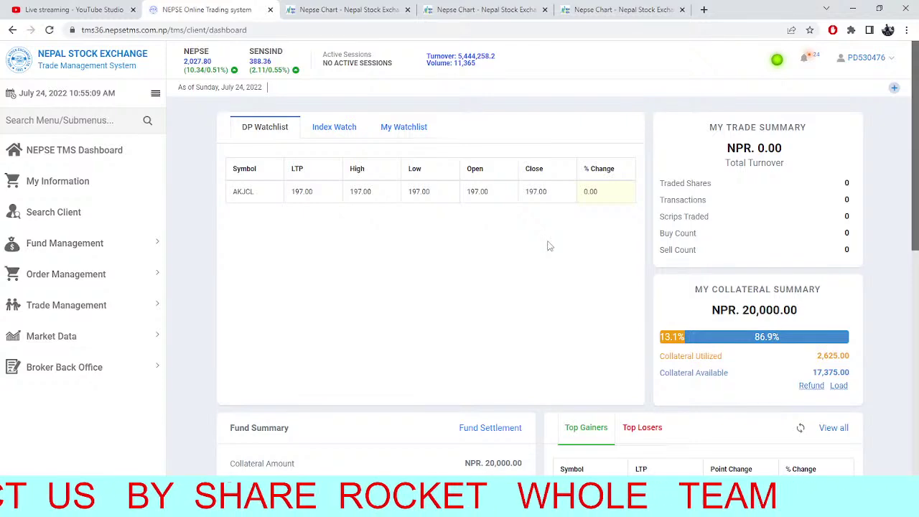
{"action": "scroll", "coordinate": [549, 246], "scroll_direction": "down", "scroll_amount": 1}
{"action": "scroll", "coordinate": [549, 246], "scroll_direction": "up", "scroll_amount": 1}
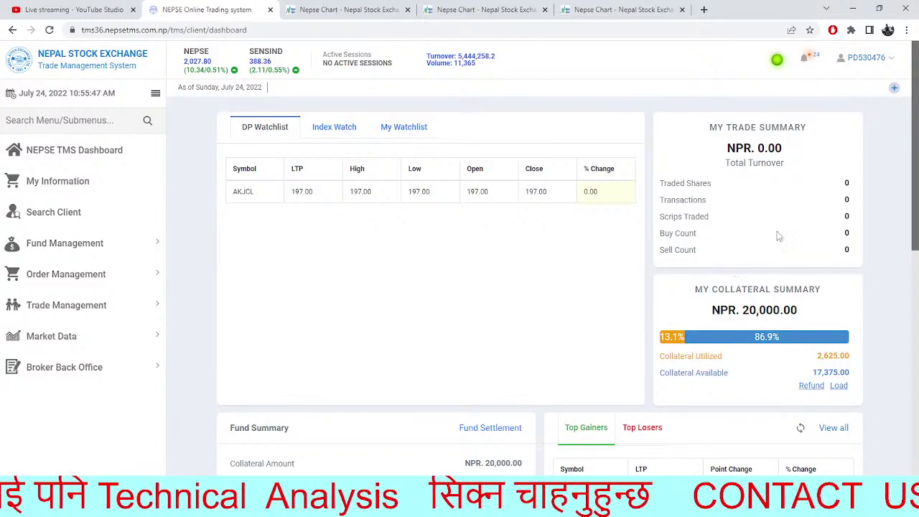
{"action": "scroll", "coordinate": [746, 430], "scroll_direction": "down", "scroll_amount": 2}
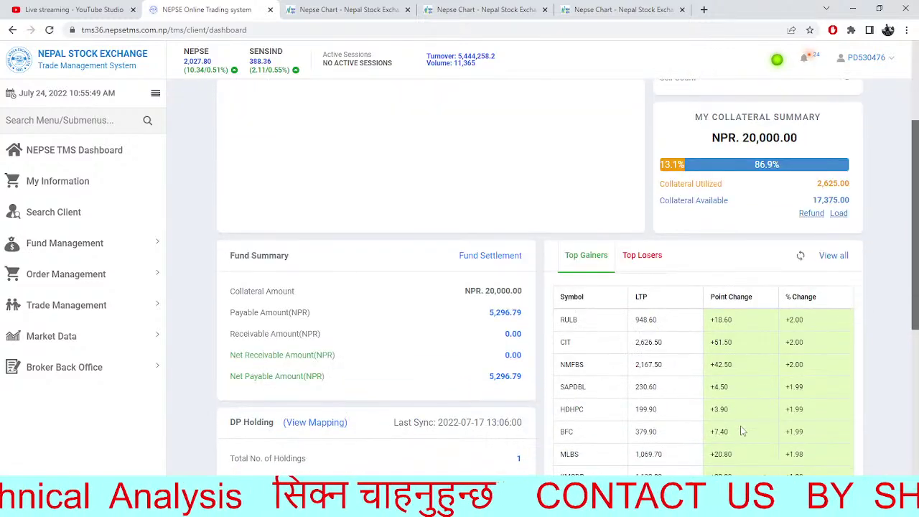
{"action": "scroll", "coordinate": [742, 429], "scroll_direction": "down", "scroll_amount": 2}
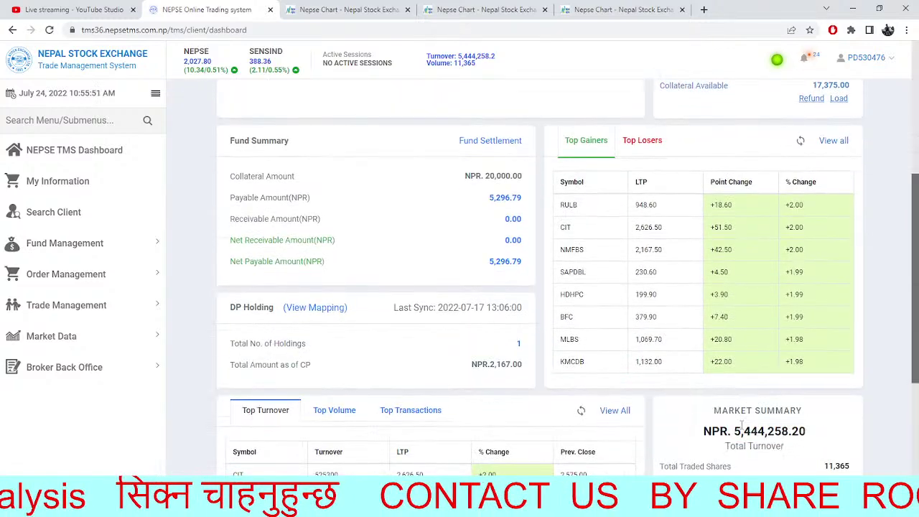
{"action": "scroll", "coordinate": [742, 429], "scroll_direction": "down", "scroll_amount": 2}
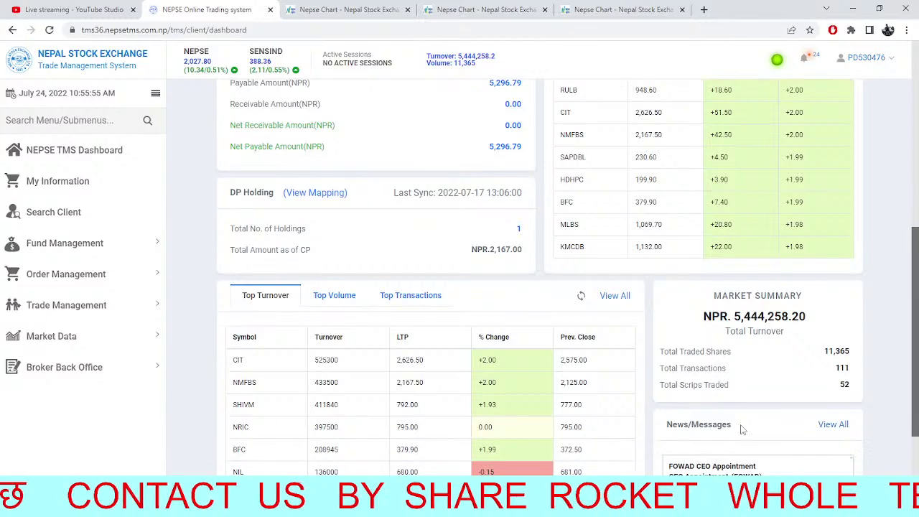
{"action": "scroll", "coordinate": [742, 430], "scroll_direction": "down", "scroll_amount": 2}
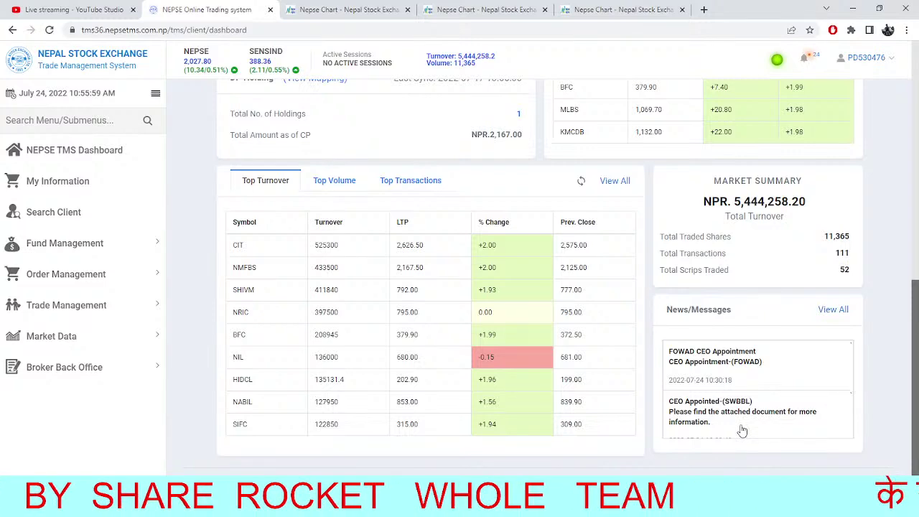
{"action": "scroll", "coordinate": [625, 399], "scroll_direction": "up", "scroll_amount": 6}
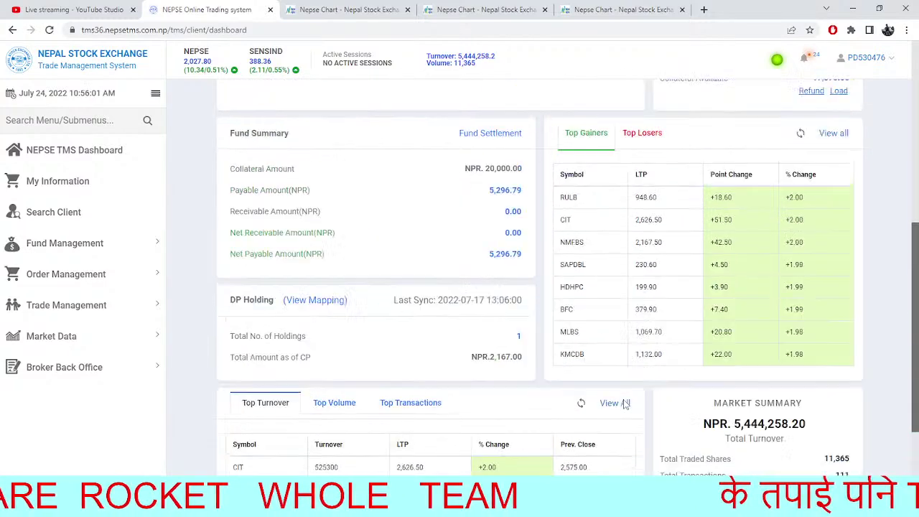
Examine recent candles and RSI on the 5-minute NEPSE chart and return to the trading dashboard.
{"action": "left_click", "coordinate": [318, 5]}
{"action": "scroll", "coordinate": [566, 180], "scroll_direction": "up", "scroll_amount": 2}
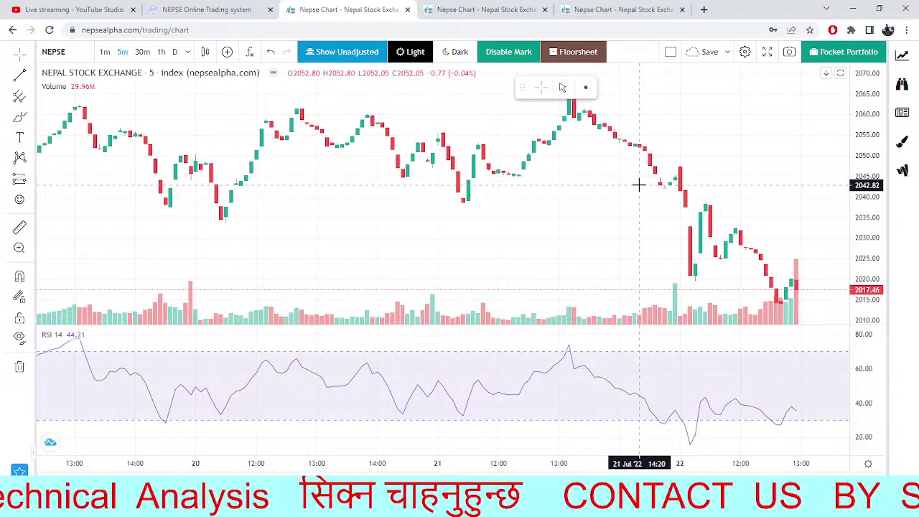
{"action": "scroll", "coordinate": [599, 402], "scroll_direction": "up", "scroll_amount": 2}
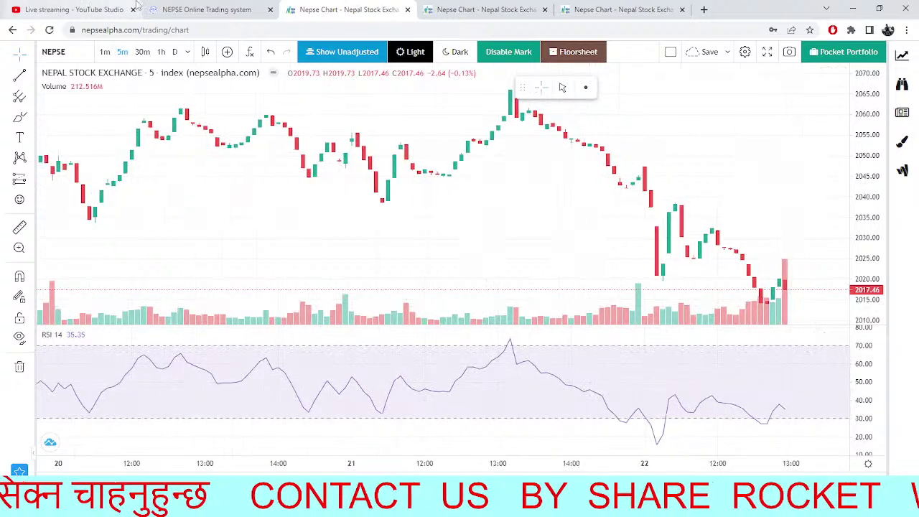
{"action": "left_click", "coordinate": [182, 7]}
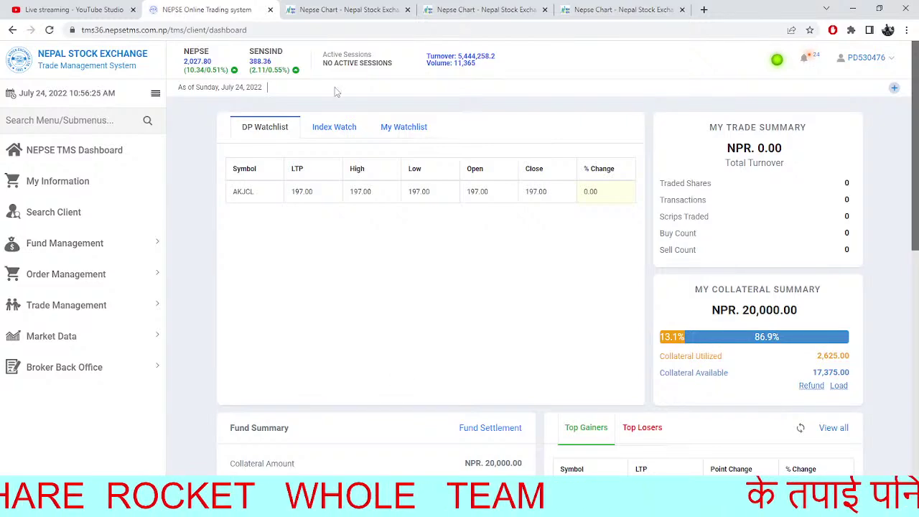
Look through the open NEPSE charts and examine the July candles against the pivot levels on the daily chart.
{"action": "left_click", "coordinate": [342, 8]}
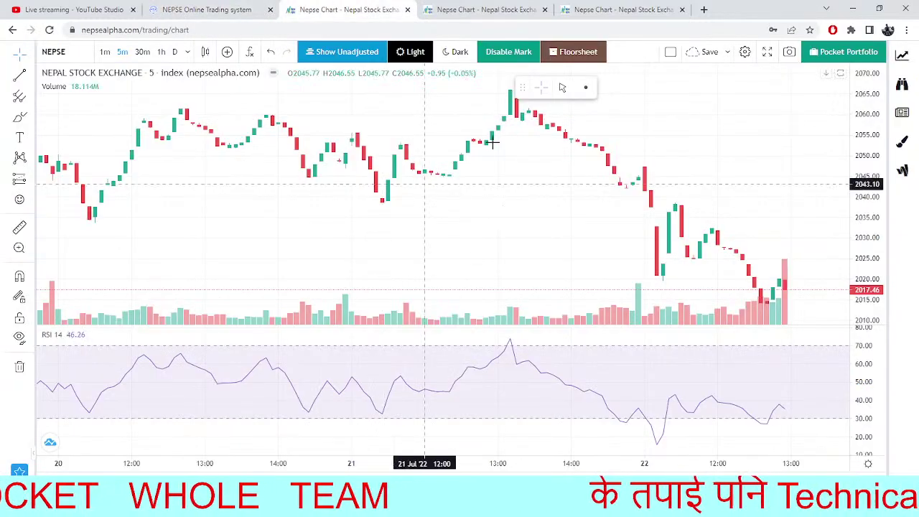
{"action": "left_click", "coordinate": [491, 9]}
{"action": "key", "text": "ctrl+Tab"}
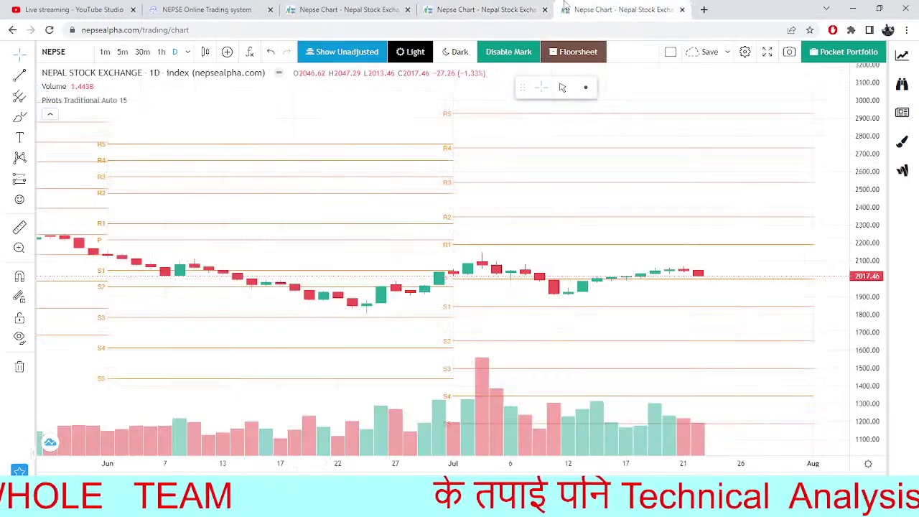
{"action": "scroll", "coordinate": [714, 280], "scroll_direction": "up", "scroll_amount": 3}
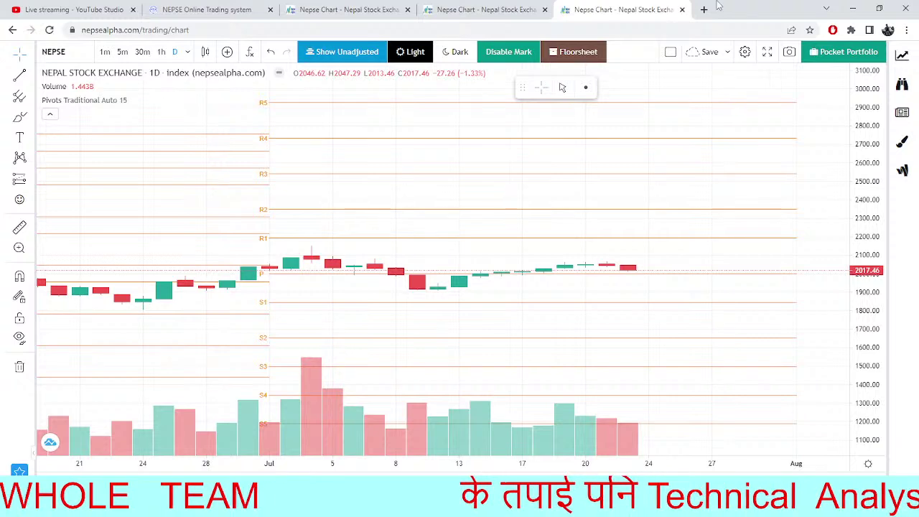
Reload the NEPSE trading system dashboard and open the Live Market table from its market data.
{"action": "left_click", "coordinate": [215, 9]}
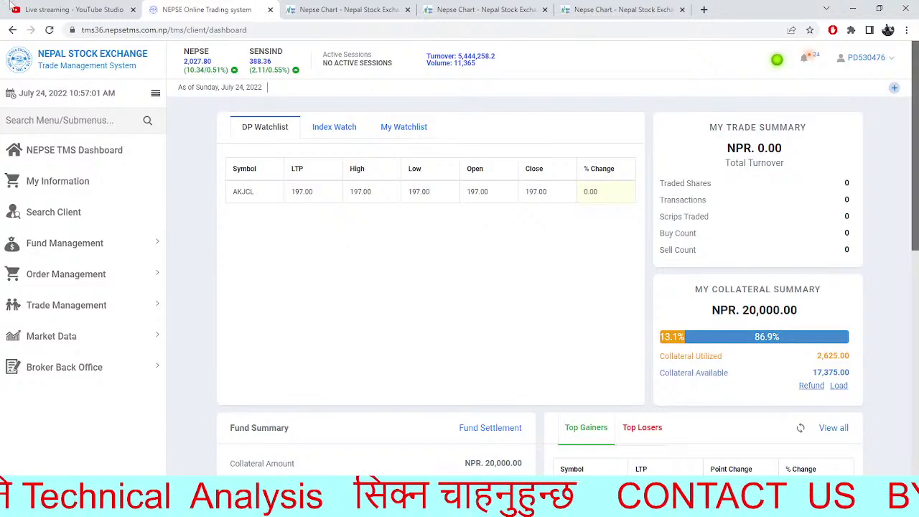
{"action": "left_click", "coordinate": [49, 30]}
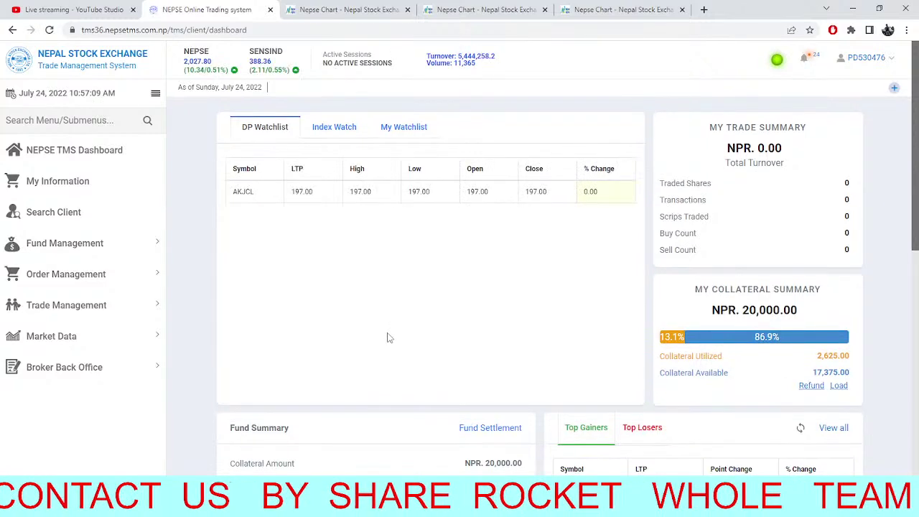
{"action": "scroll", "coordinate": [387, 337], "scroll_direction": "down", "scroll_amount": 3}
{"action": "left_click", "coordinate": [70, 333]}
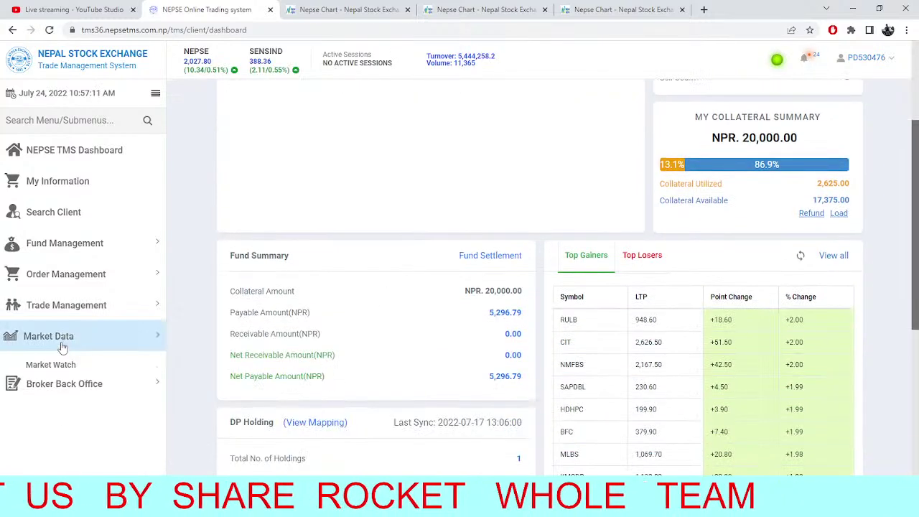
{"action": "scroll", "coordinate": [75, 423], "scroll_direction": "down", "scroll_amount": 1}
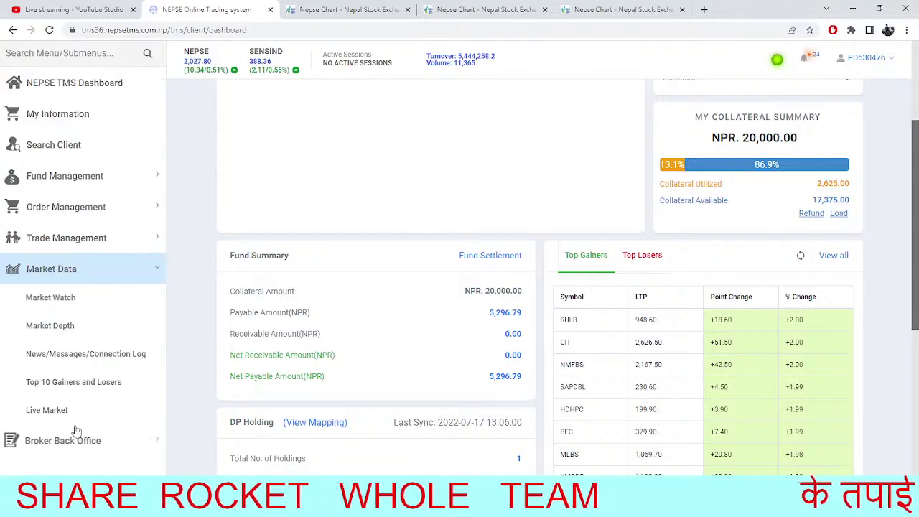
{"action": "left_click", "coordinate": [75, 411]}
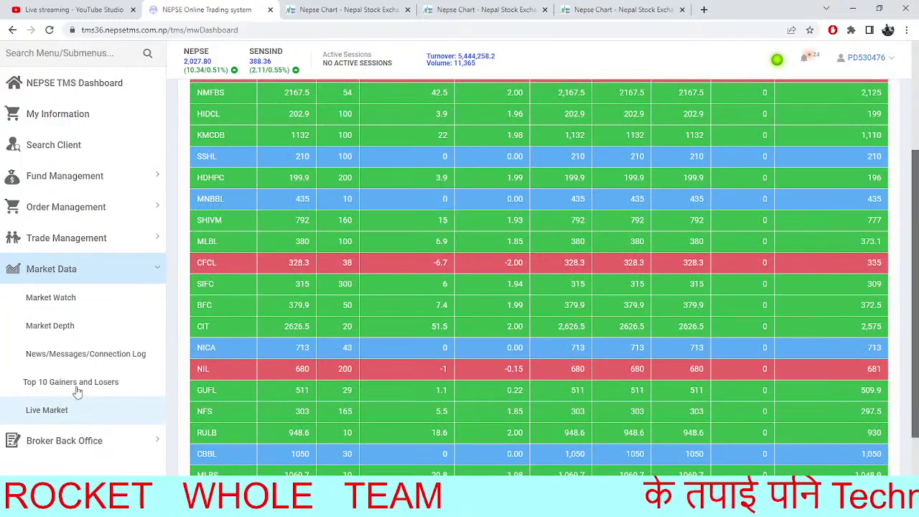
{"action": "scroll", "coordinate": [291, 401], "scroll_direction": "up", "scroll_amount": 3}
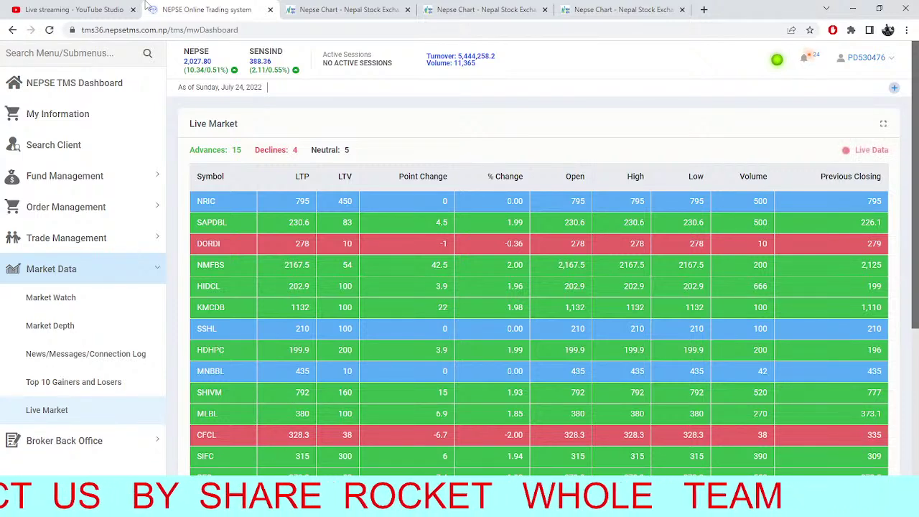
Check the 5-minute NEPSE chart and read through the stocks in the Live Market table.
{"action": "left_click", "coordinate": [344, 8]}
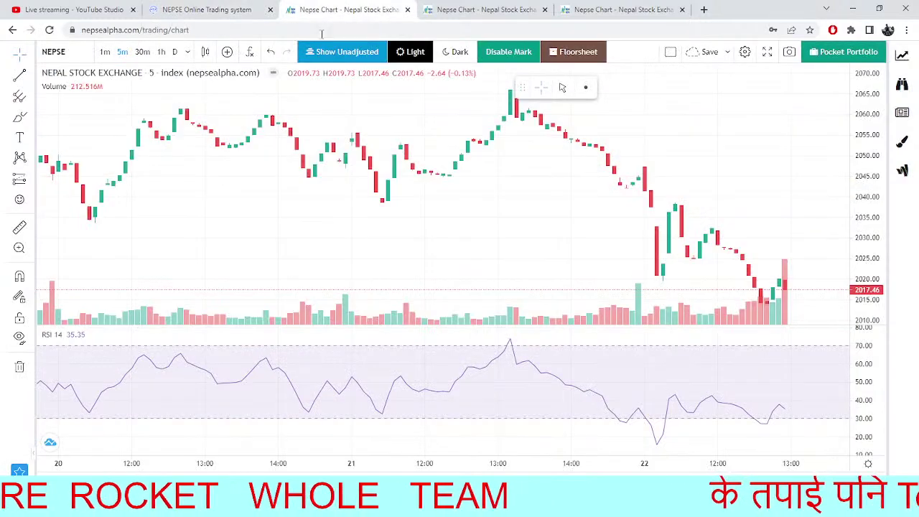
{"action": "left_click", "coordinate": [251, 8]}
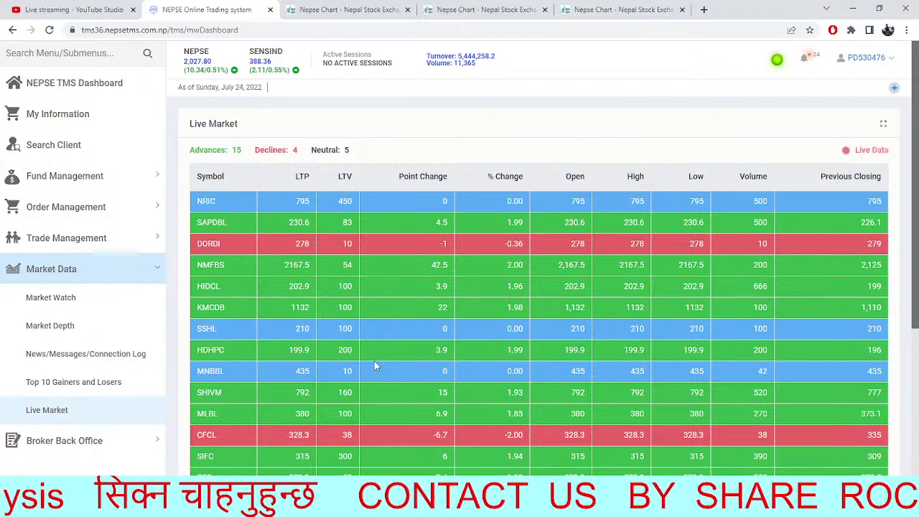
{"action": "scroll", "coordinate": [374, 364], "scroll_direction": "down", "scroll_amount": 3}
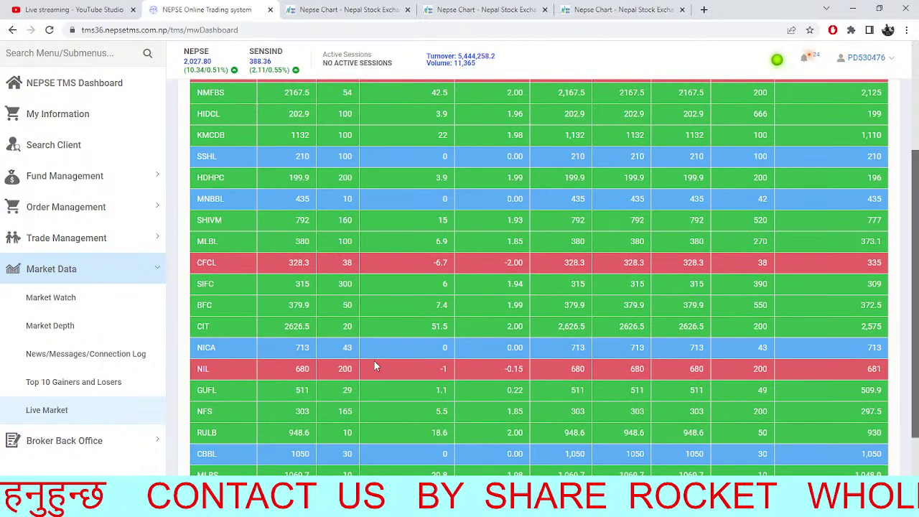
{"action": "scroll", "coordinate": [374, 364], "scroll_direction": "up", "scroll_amount": 3}
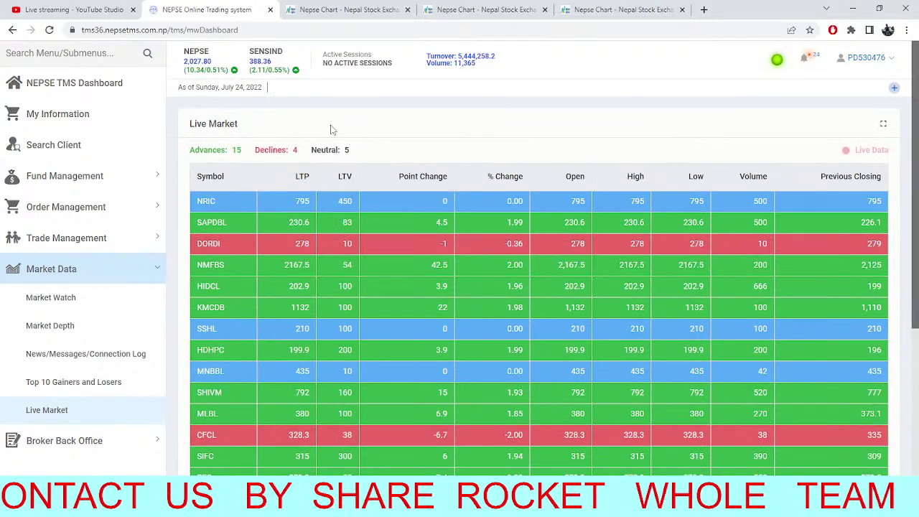
Examine the 22 July candles on the 5-minute NEPSE chart and review the Live Market stock rows again.
{"action": "key", "text": "ctrl+Tab"}
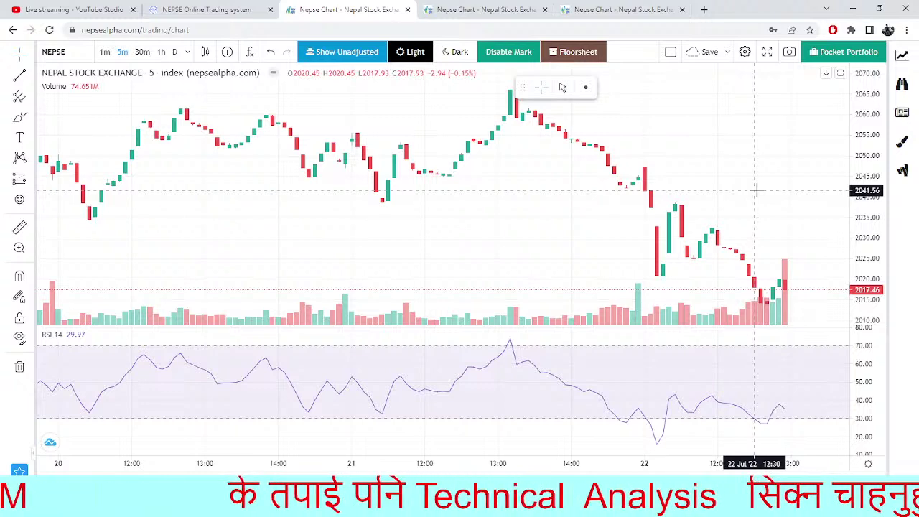
{"action": "scroll", "coordinate": [756, 191], "scroll_direction": "up", "scroll_amount": 3}
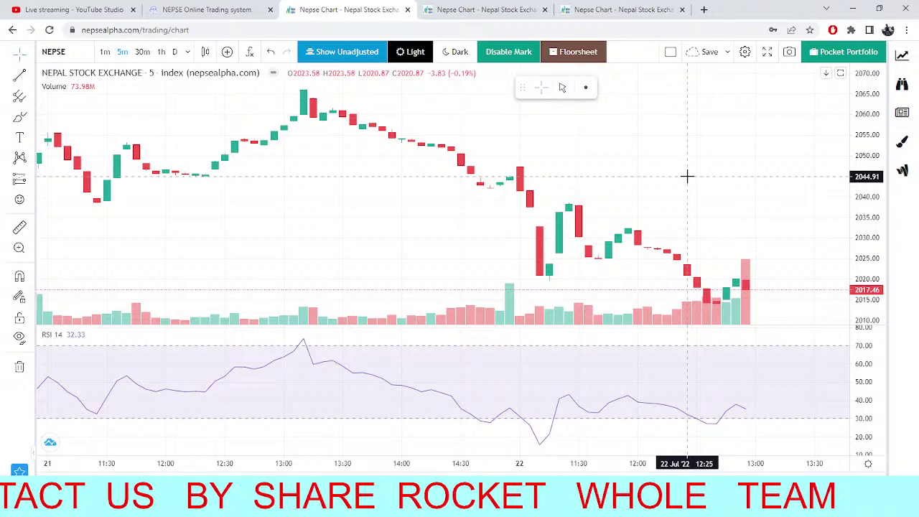
{"action": "scroll", "coordinate": [660, 150], "scroll_direction": "down", "scroll_amount": 3}
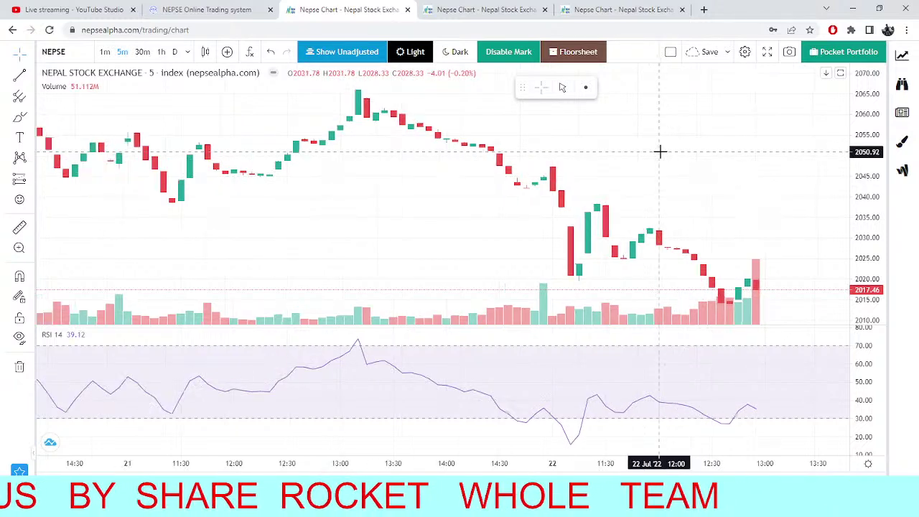
{"action": "left_click", "coordinate": [241, 8]}
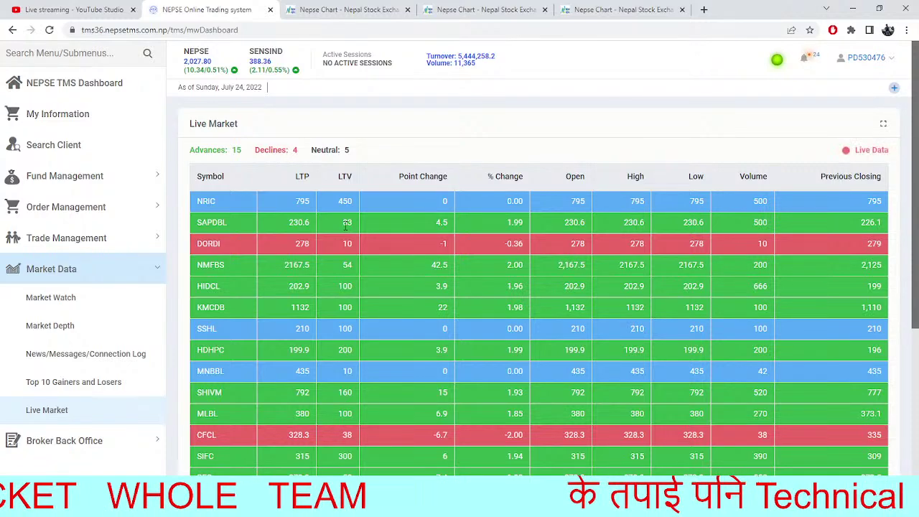
{"action": "scroll", "coordinate": [346, 226], "scroll_direction": "down", "scroll_amount": 3}
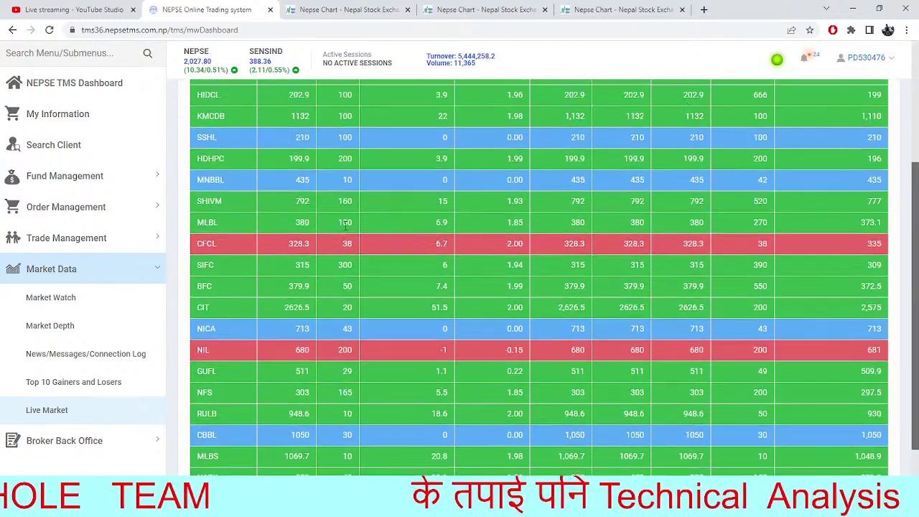
{"action": "scroll", "coordinate": [345, 228], "scroll_direction": "up", "scroll_amount": 3}
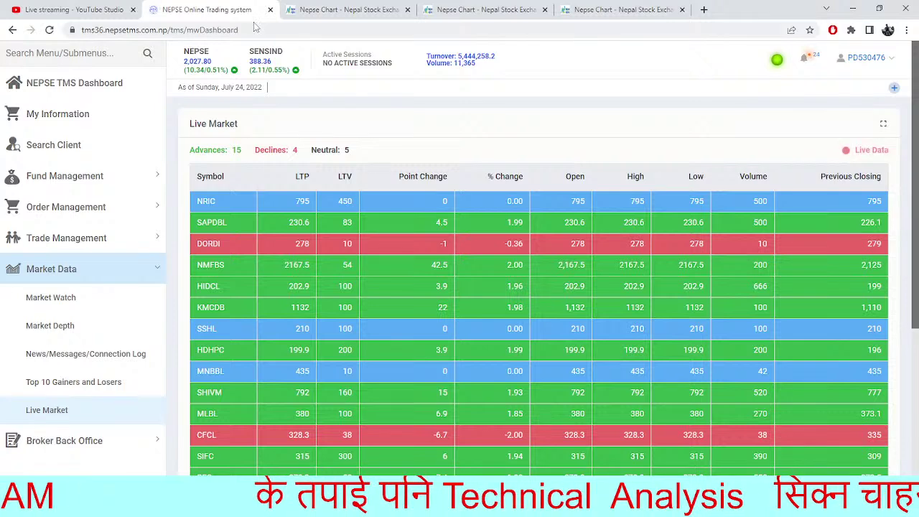
Compare the 5-minute NEPSE chart and the daily chart with Bollinger Bands and Stoch RSI against the Live Market page.
{"action": "left_click", "coordinate": [338, 9]}
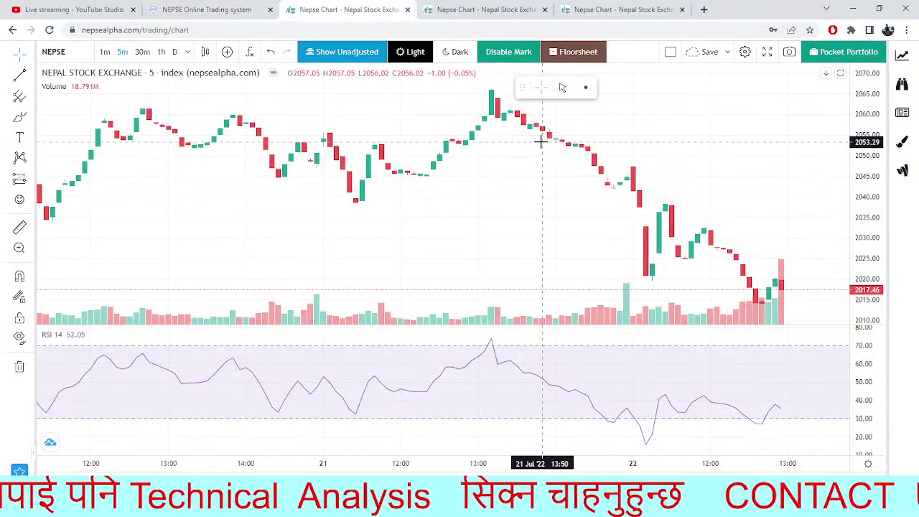
{"action": "scroll", "coordinate": [708, 304], "scroll_direction": "up", "scroll_amount": 5}
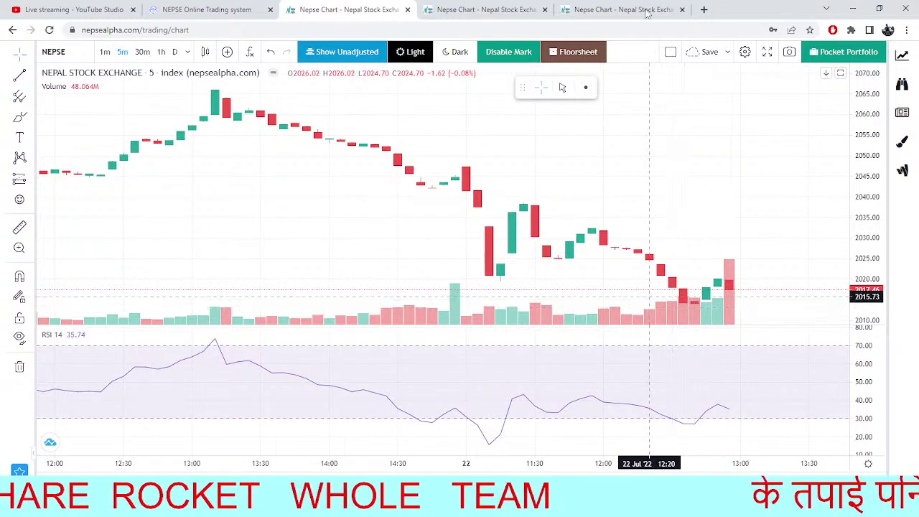
{"action": "left_click", "coordinate": [495, 6]}
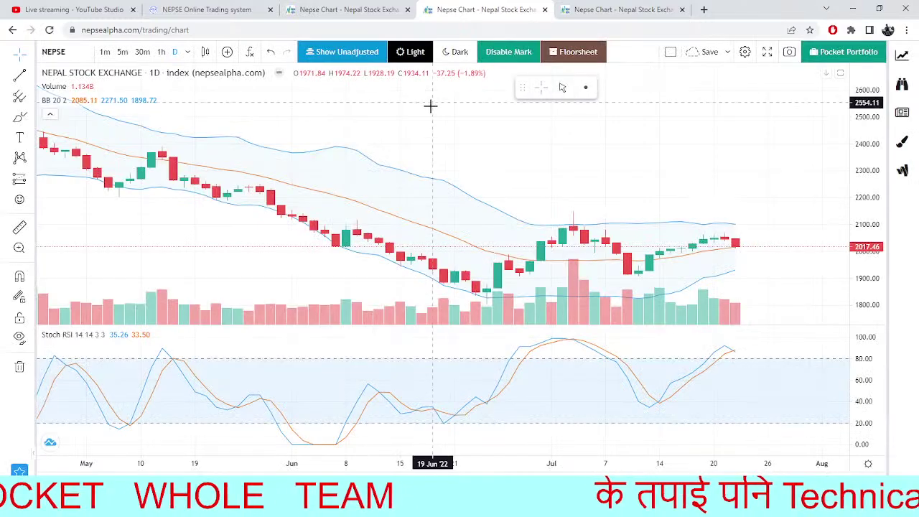
{"action": "left_click", "coordinate": [204, 9]}
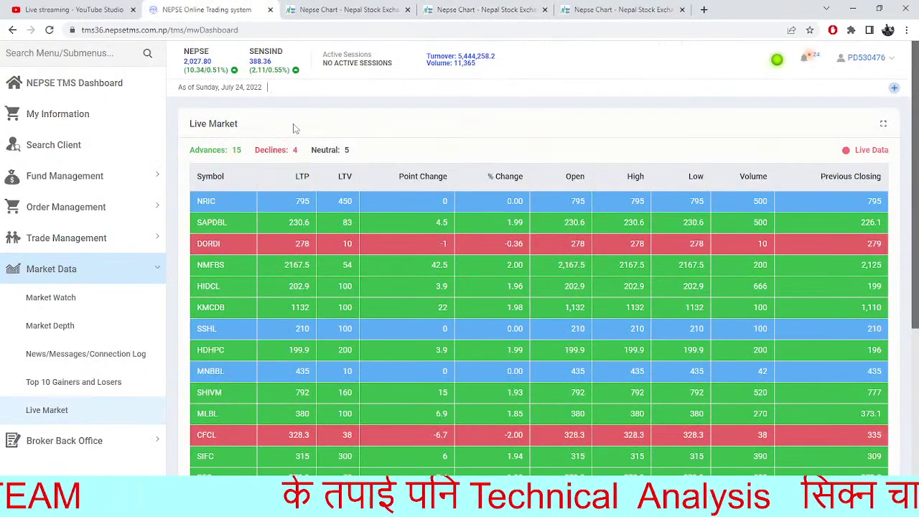
{"action": "left_click", "coordinate": [337, 7]}
{"action": "left_click", "coordinate": [260, 6]}
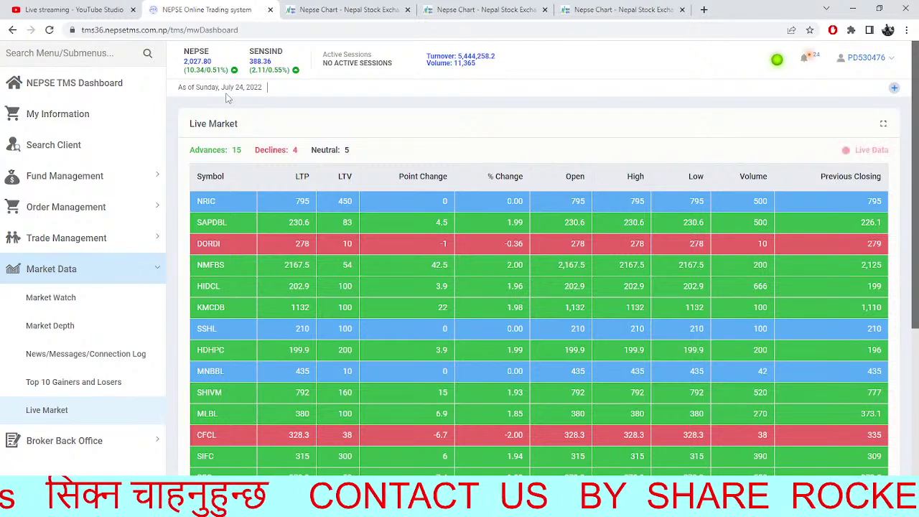
Check the 5-minute NEPSE chart, then scan the Live Market table down through its stock rows and back up.
{"action": "left_click", "coordinate": [322, 7]}
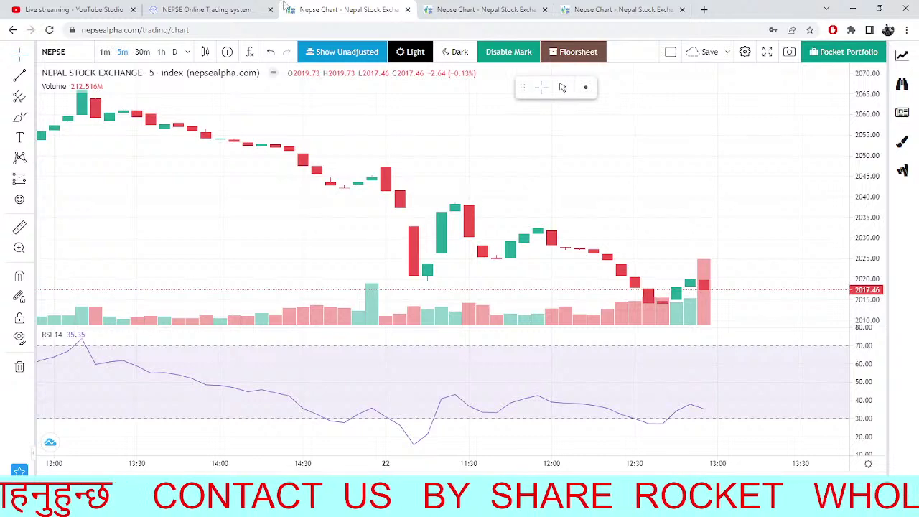
{"action": "left_click", "coordinate": [216, 9]}
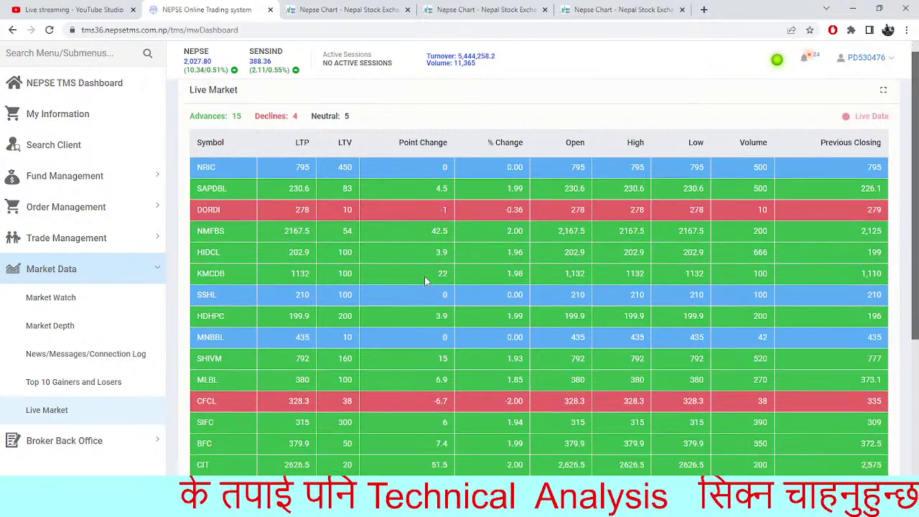
{"action": "scroll", "coordinate": [440, 387], "scroll_direction": "down", "scroll_amount": 5}
{"action": "scroll", "coordinate": [440, 387], "scroll_direction": "up", "scroll_amount": 5}
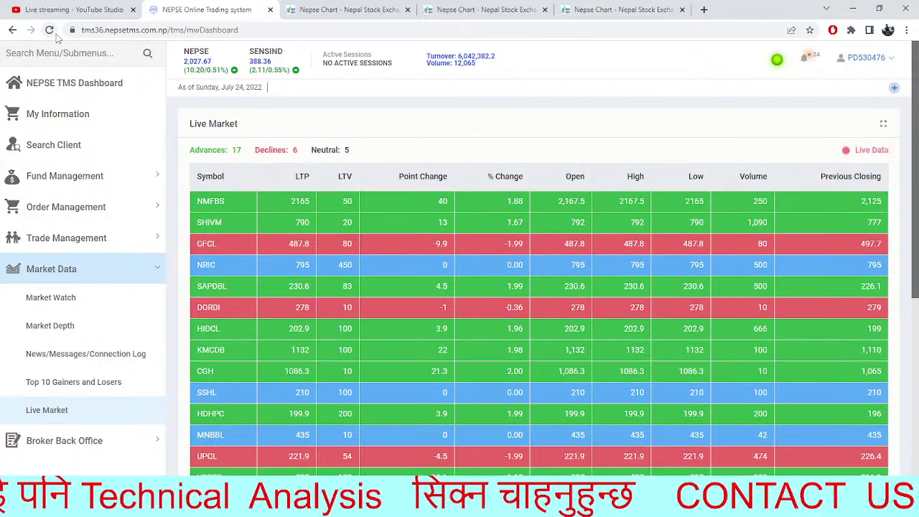
Reload the Live Market page in the trading system and check the 5-minute NEPSE chart while it refreshes.
{"action": "left_click", "coordinate": [50, 31]}
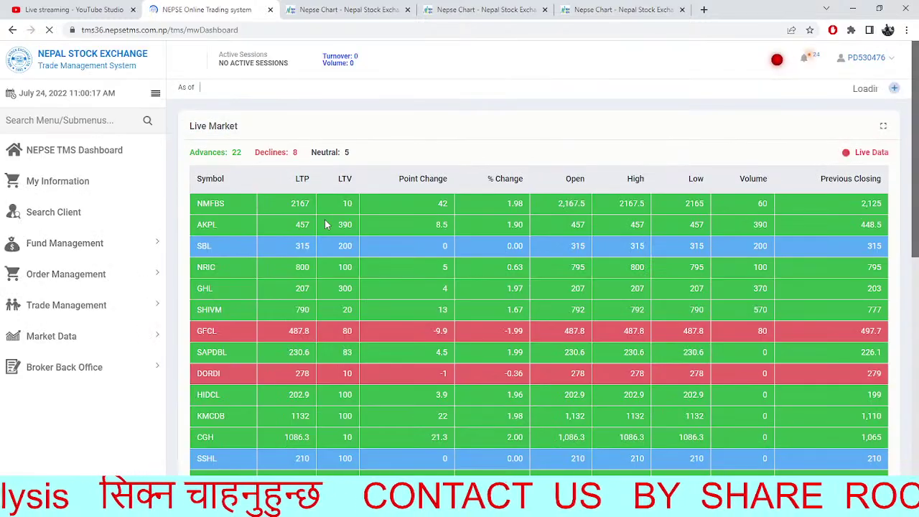
{"action": "left_click", "coordinate": [314, 5]}
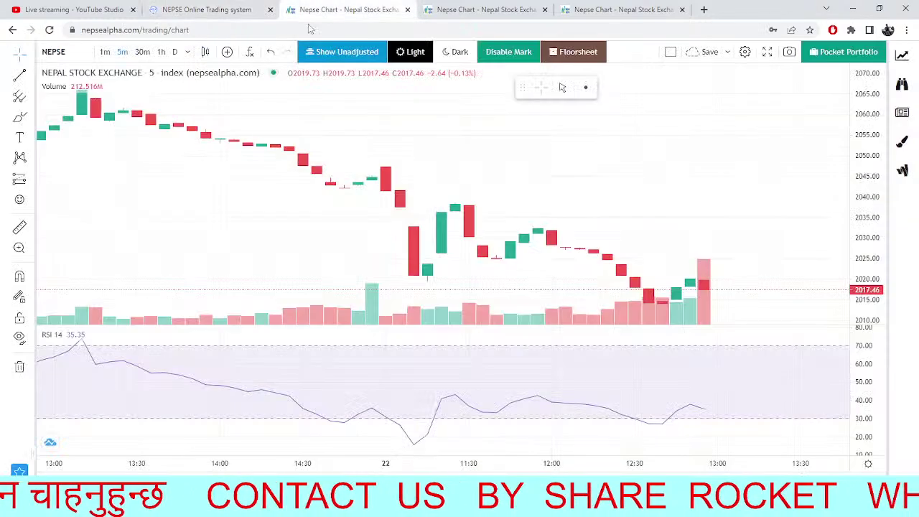
{"action": "left_click", "coordinate": [228, 10]}
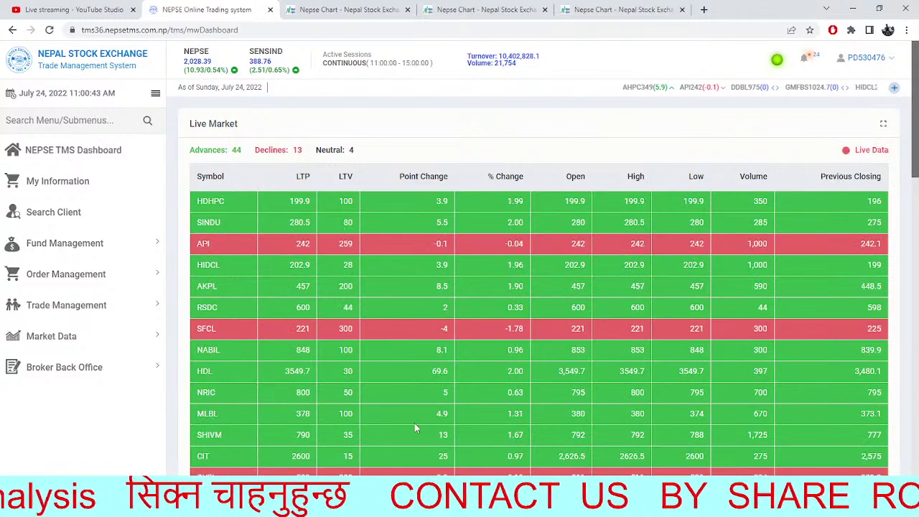
Open the TMS dashboard, review its fund summary and top gainers, and glance at the 5-minute NEPSE chart.
{"action": "left_click", "coordinate": [50, 152]}
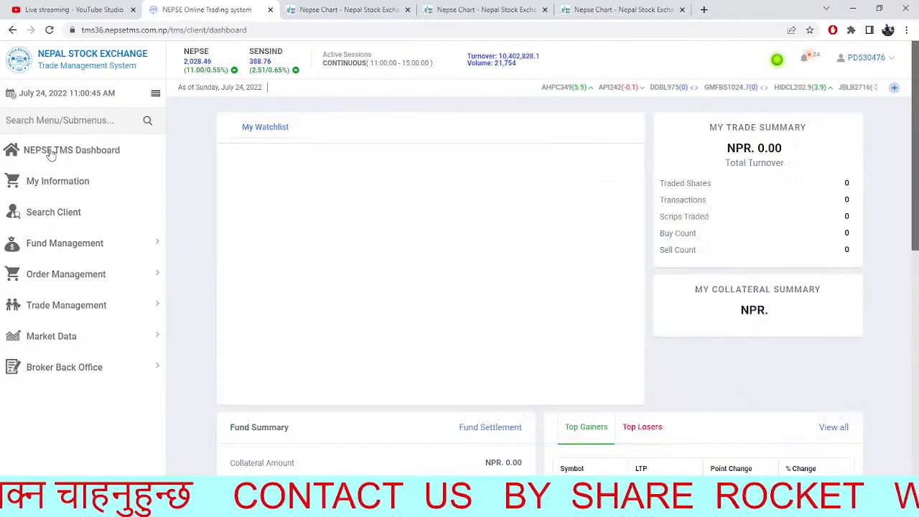
{"action": "scroll", "coordinate": [515, 373], "scroll_direction": "down", "scroll_amount": 3}
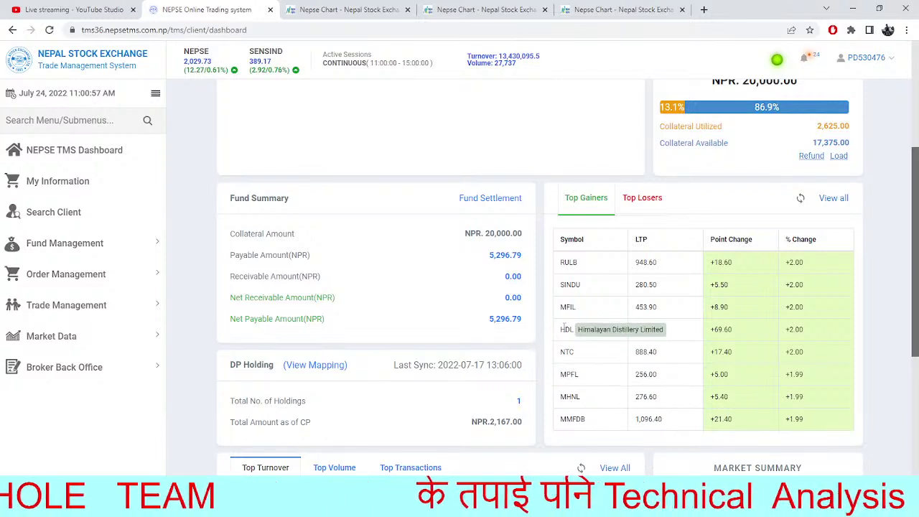
{"action": "scroll", "coordinate": [564, 326], "scroll_direction": "up", "scroll_amount": 3}
{"action": "left_click", "coordinate": [352, 9]}
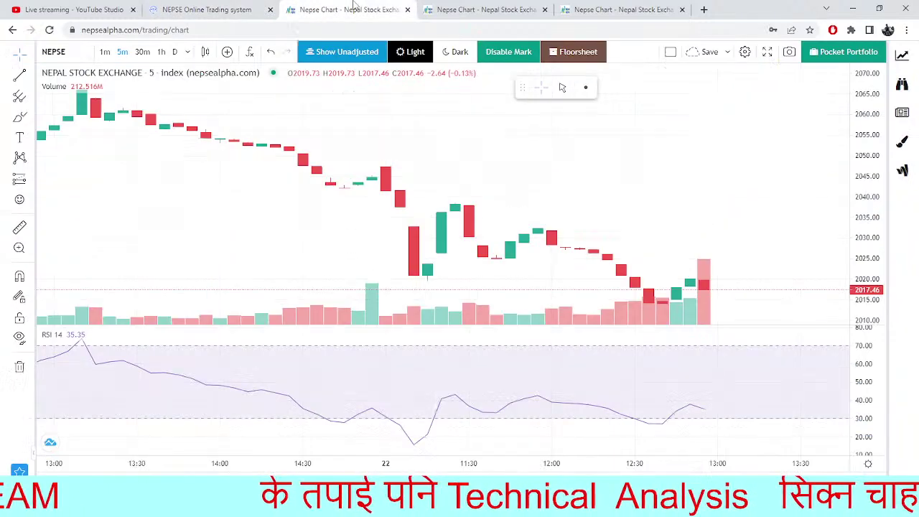
{"action": "left_click", "coordinate": [173, 12]}
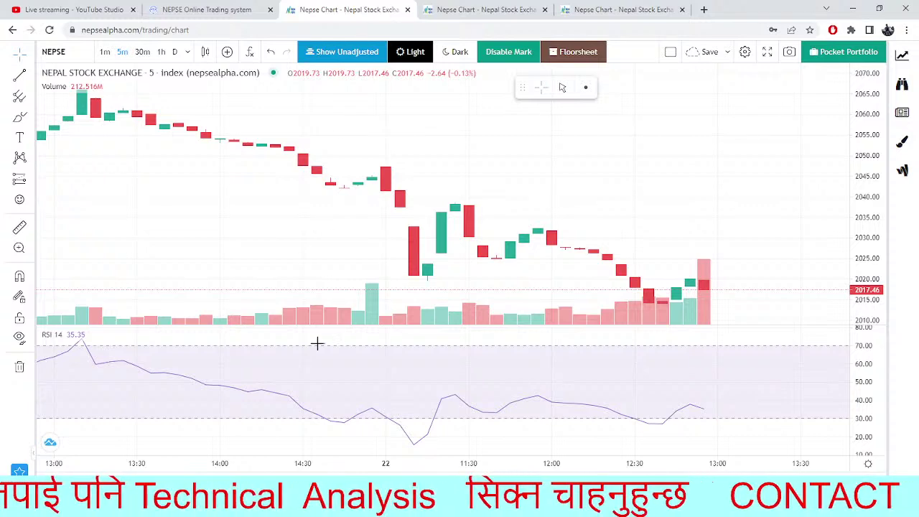
Reload the NEPSE chart page, collapse the market summary sidebar and show the latest candles at the 5-minute interval.
{"action": "left_click", "coordinate": [50, 30]}
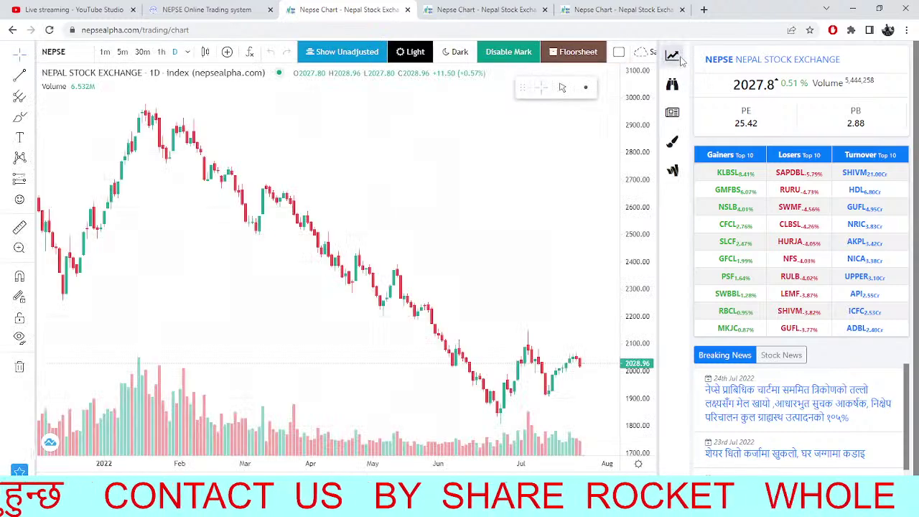
{"action": "left_click", "coordinate": [681, 60]}
{"action": "scroll", "coordinate": [525, 316], "scroll_direction": "up", "scroll_amount": 5}
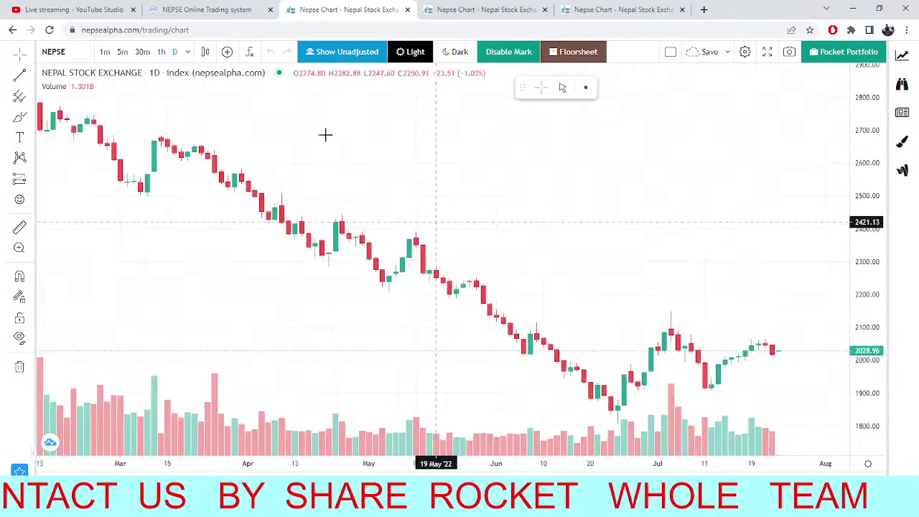
{"action": "left_click", "coordinate": [122, 52]}
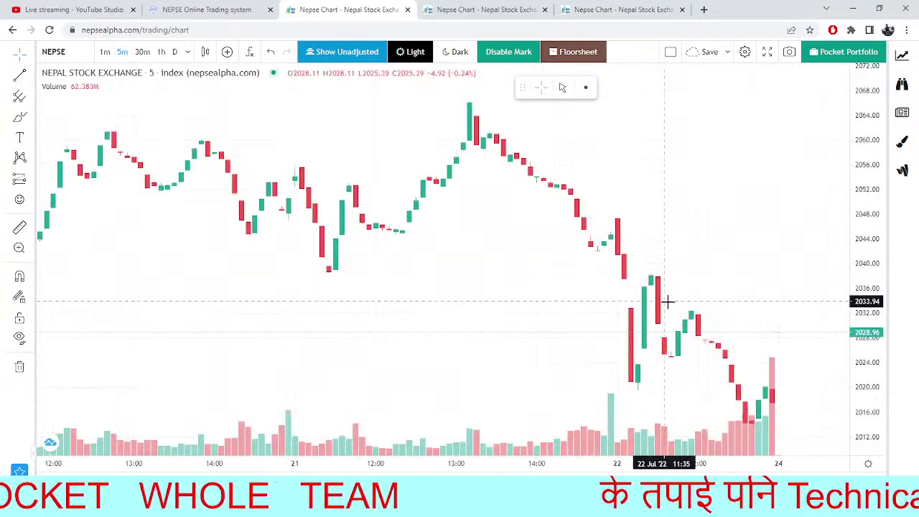
{"action": "scroll", "coordinate": [668, 302], "scroll_direction": "up", "scroll_amount": 4}
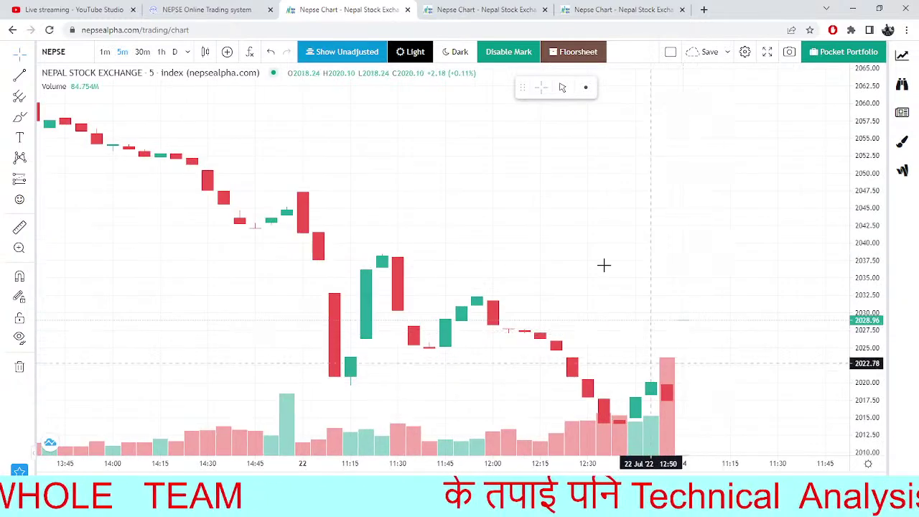
Check the trading dashboard's index figures, the 5-minute NEPSE chart and the daily chart with Bollinger Bands and Stoch RSI.
{"action": "left_click", "coordinate": [181, 7]}
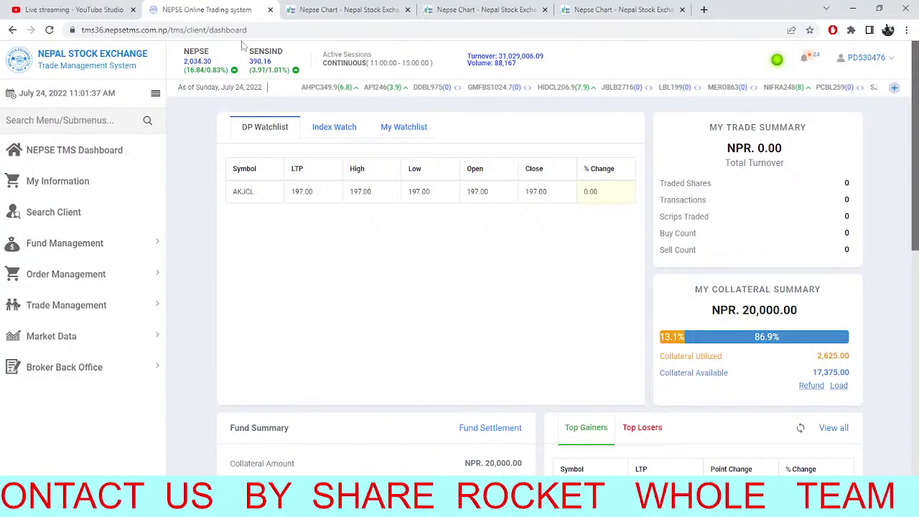
{"action": "left_click", "coordinate": [341, 9]}
{"action": "left_click", "coordinate": [458, 10]}
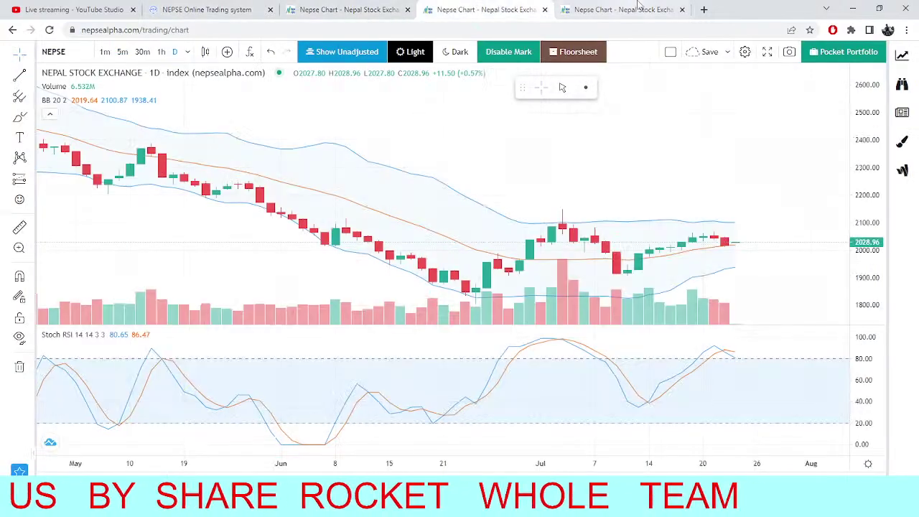
Load Butwal Power Company Limited (BPCL) in the daily chart that has the Traditional Pivots indicator.
{"action": "left_click", "coordinate": [618, 9]}
{"action": "left_click", "coordinate": [80, 52]}
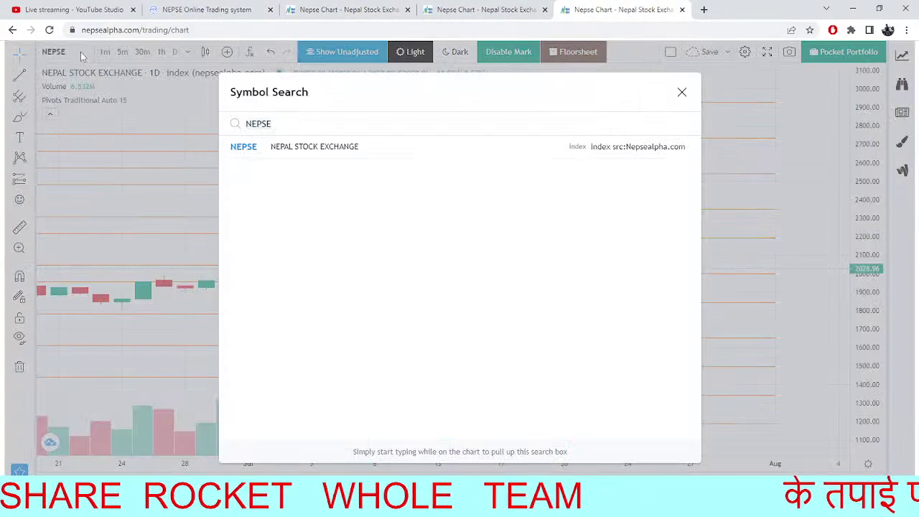
{"action": "key", "text": "BackSpace"}
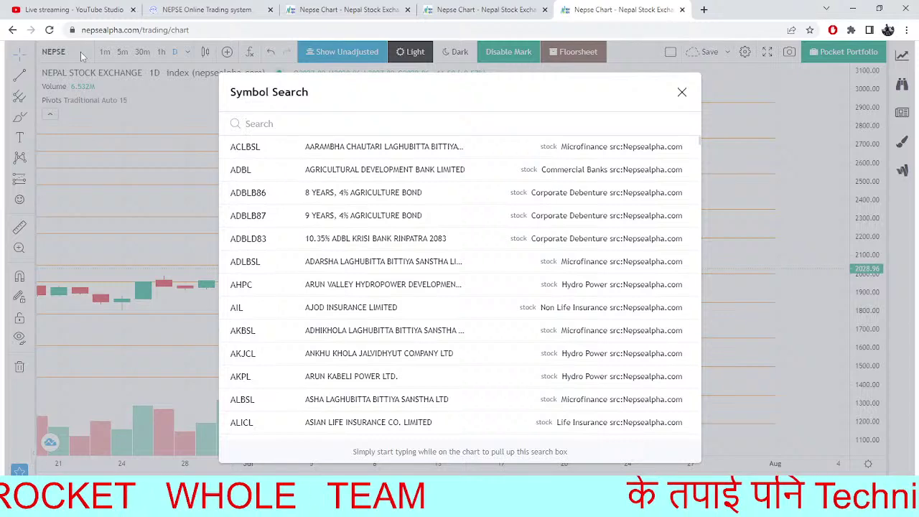
{"action": "type", "text": "BPCL"}
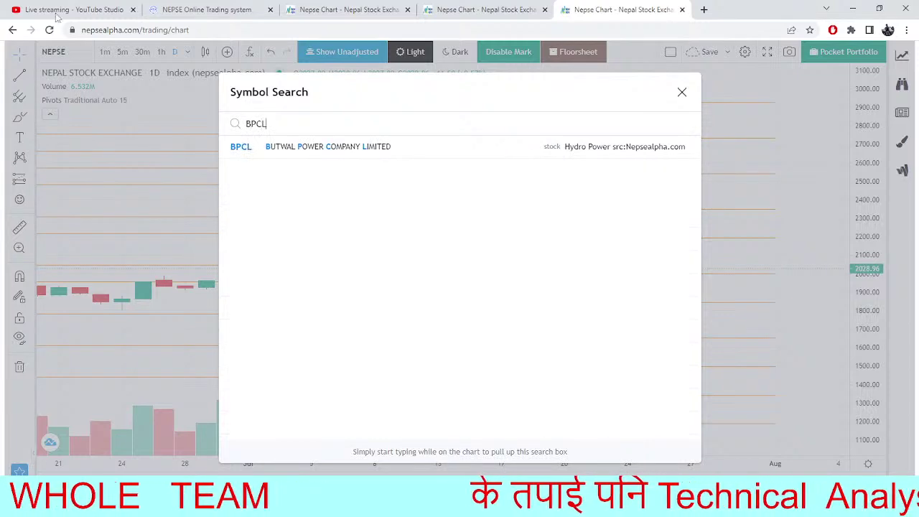
{"action": "left_click", "coordinate": [244, 150]}
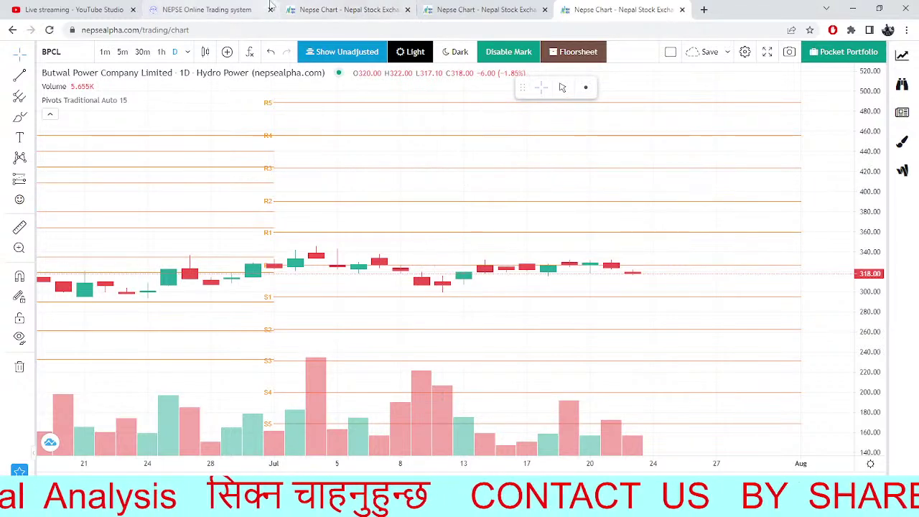
Open Market Depth in the trading system and display the order book for SSHL (Shiva Shree Hydropower).
{"action": "left_click", "coordinate": [184, 7]}
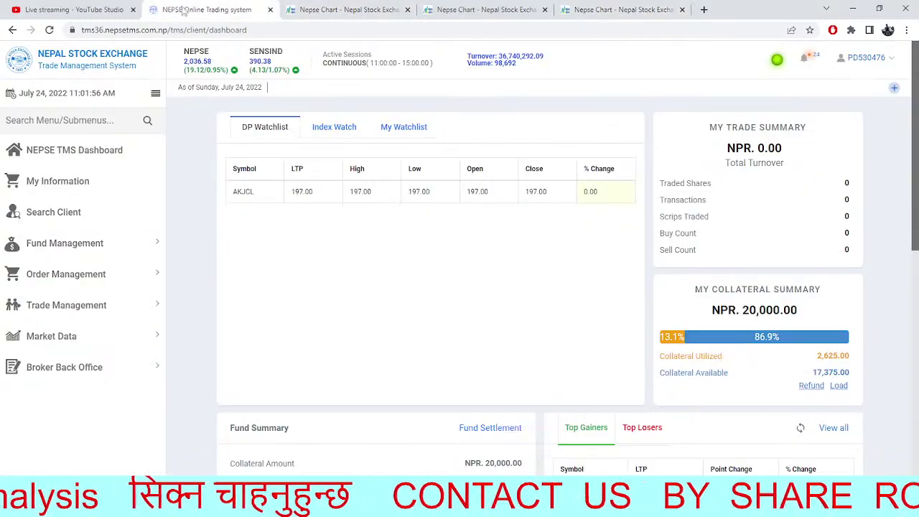
{"action": "left_click", "coordinate": [65, 337]}
{"action": "left_click", "coordinate": [62, 394]}
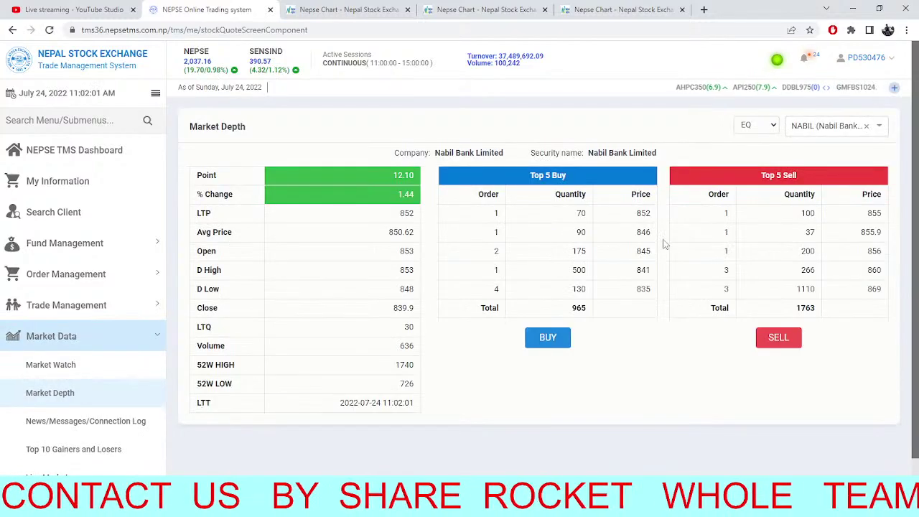
{"action": "left_click", "coordinate": [867, 127]}
{"action": "type", "text": "SSHL"}
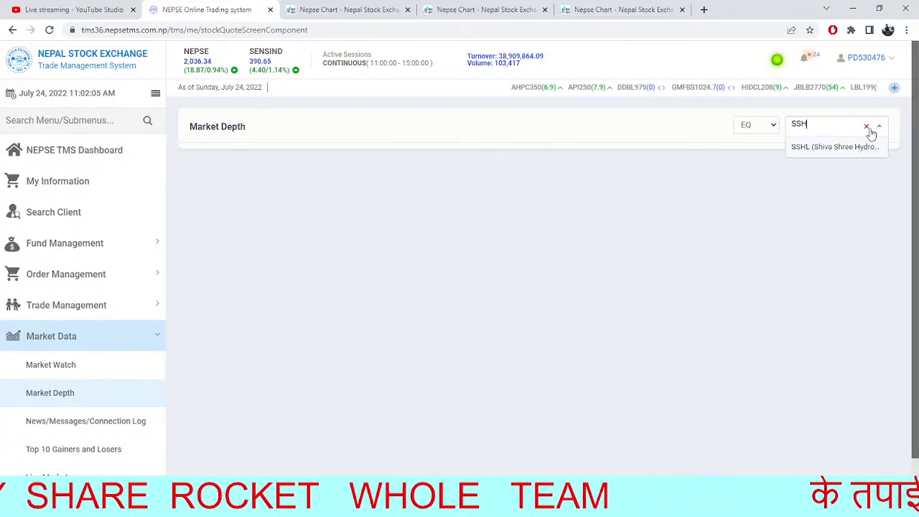
{"action": "left_click", "coordinate": [843, 152]}
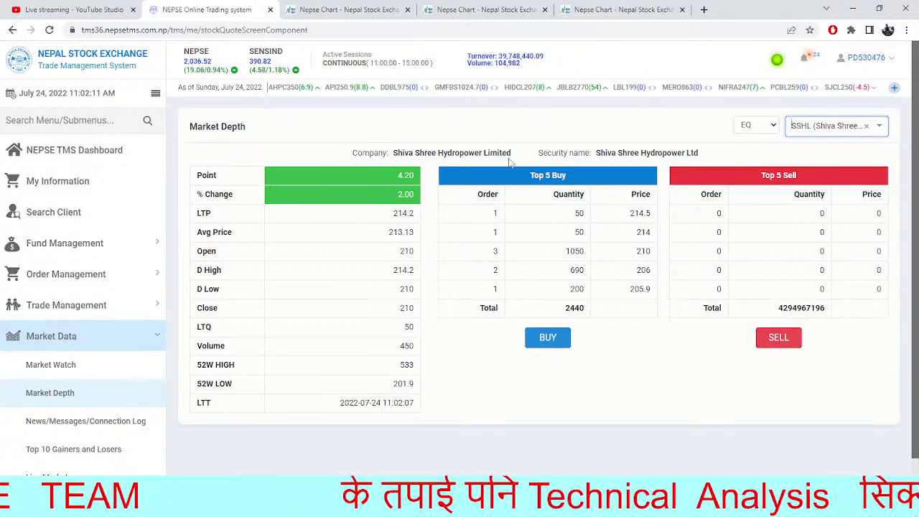
Return to the TMS dashboard and compare its live NEPSE figures with the opening candle on the 5-minute chart.
{"action": "left_click", "coordinate": [107, 155]}
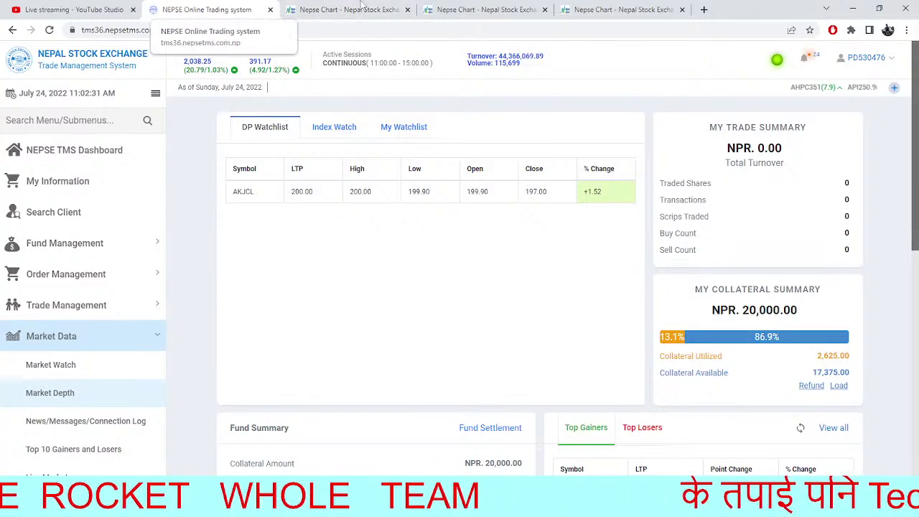
{"action": "left_click", "coordinate": [361, 7]}
{"action": "left_click", "coordinate": [215, 9]}
{"action": "left_click", "coordinate": [309, 11]}
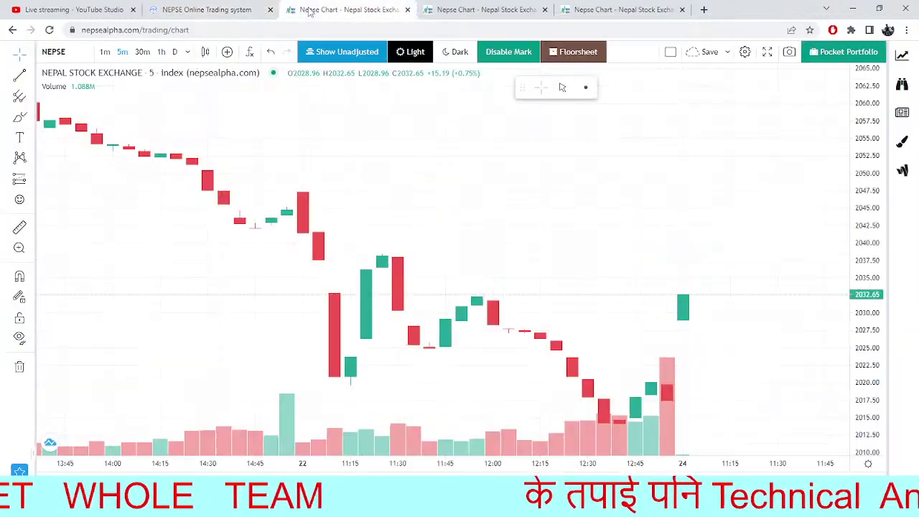
{"action": "left_click", "coordinate": [208, 9]}
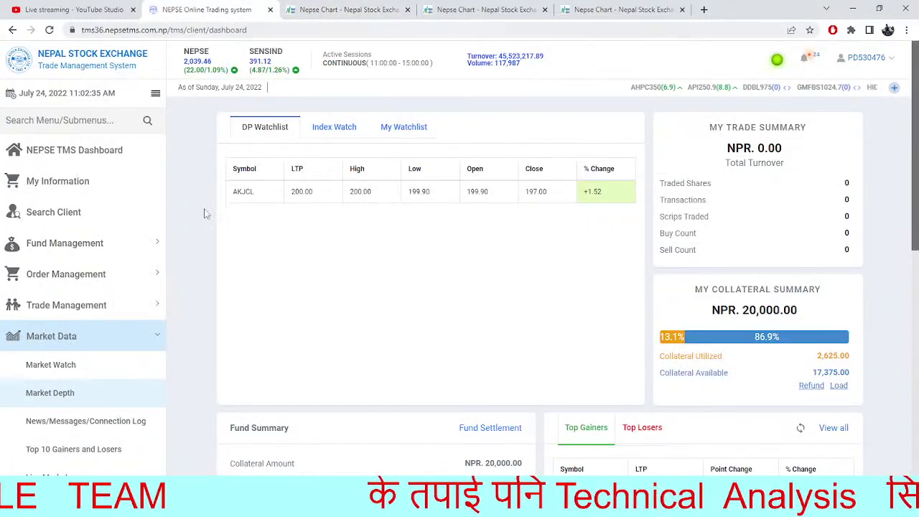
Reopen Market Depth, clear the SSHL selection and try to find the security BINFA, then empty the search.
{"action": "left_click", "coordinate": [74, 404]}
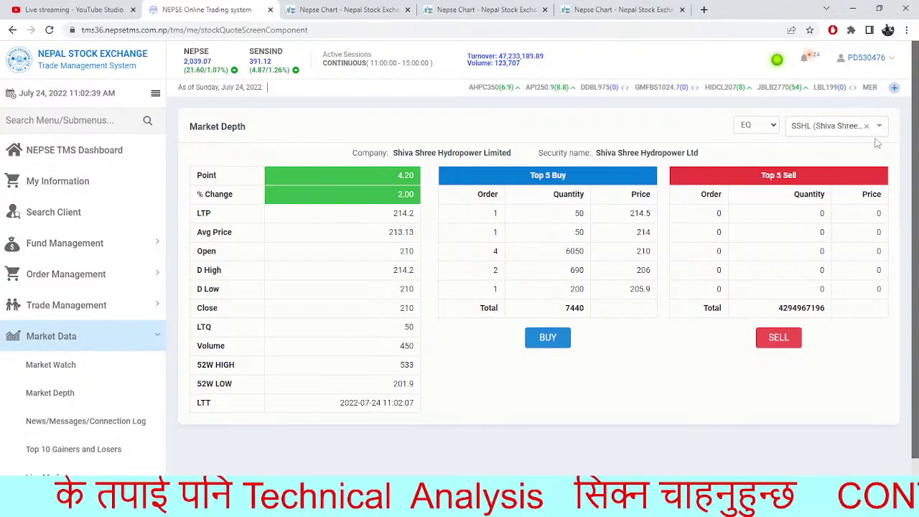
{"action": "left_click", "coordinate": [865, 126]}
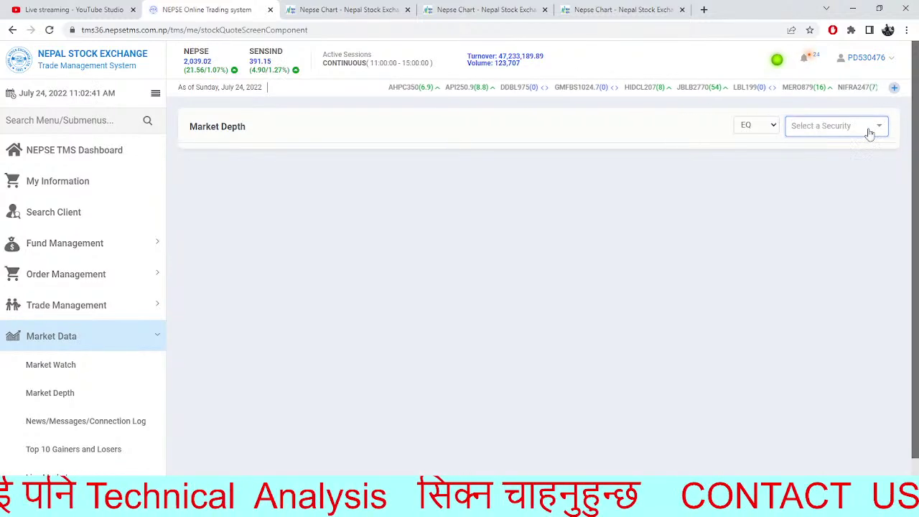
{"action": "left_click", "coordinate": [868, 133]}
{"action": "type", "text": "BINFA"}
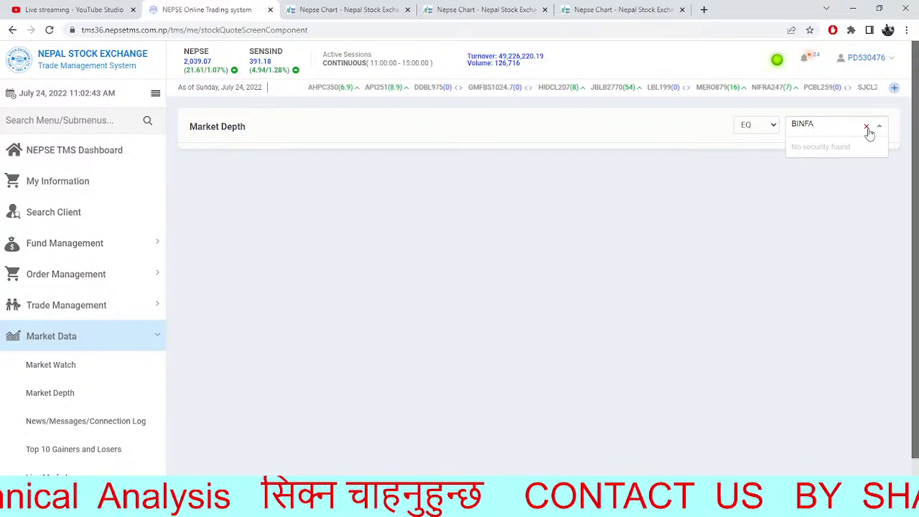
{"action": "key", "text": "BackSpace"}
{"action": "key", "text": "BackSpace"}
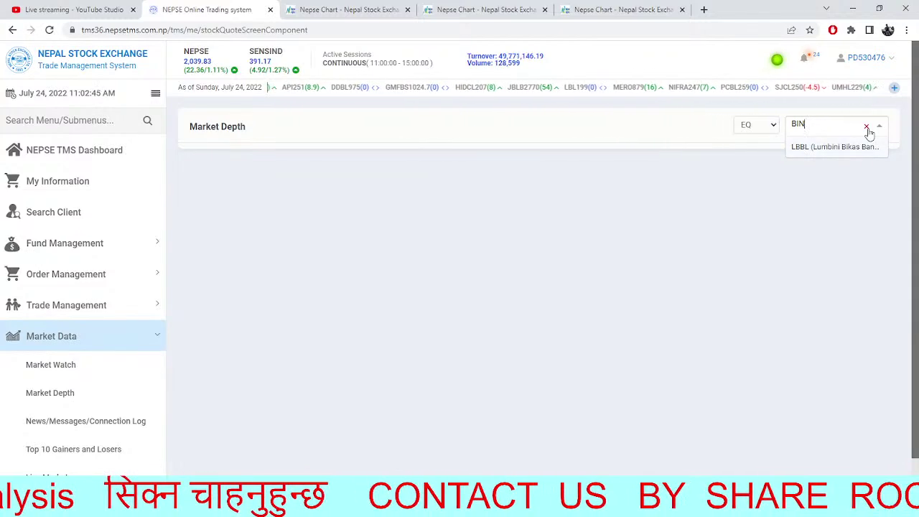
{"action": "key", "text": "BackSpace"}
{"action": "key", "text": "BackSpace"}
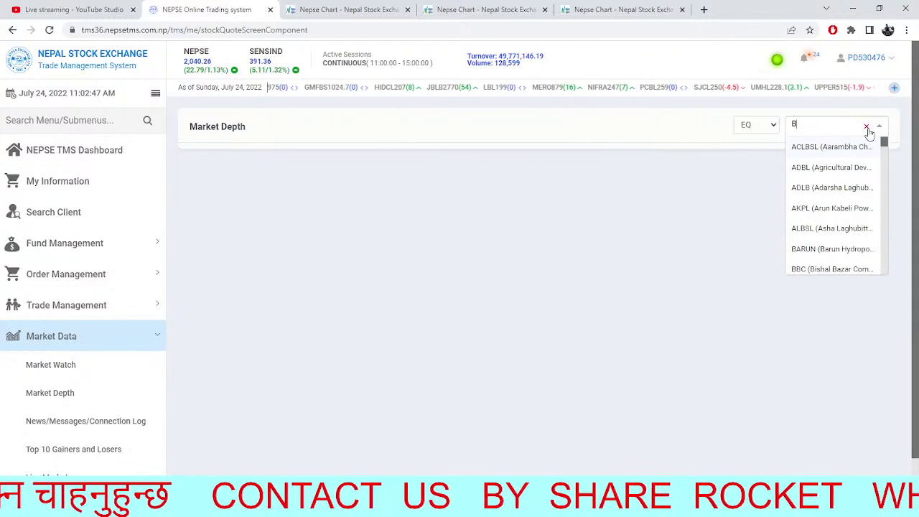
{"action": "key", "text": "BackSpace"}
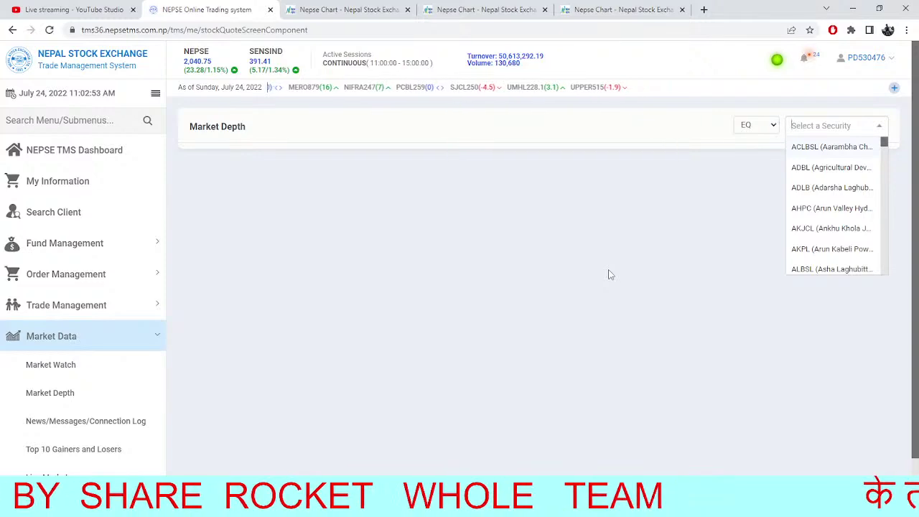
{"action": "left_click", "coordinate": [456, 144]}
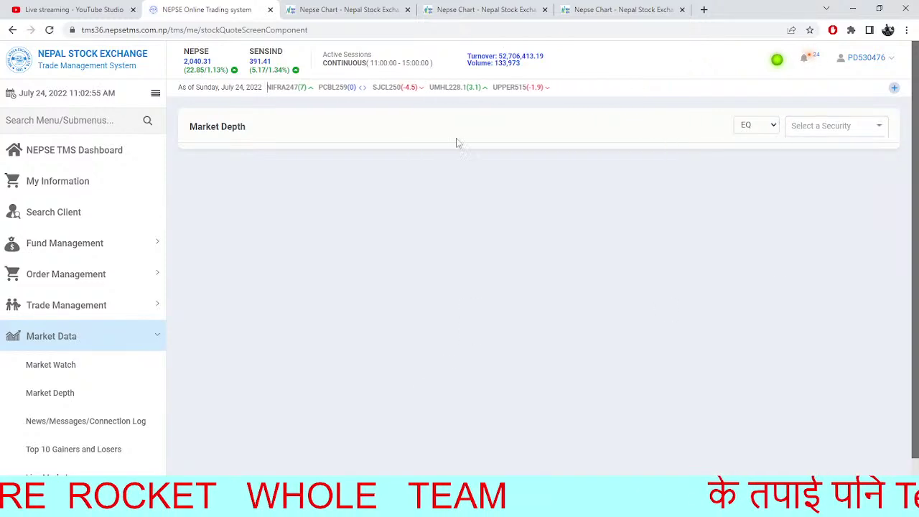
Compare the live NEPSE index in the trading system repeatedly with the opening candle on the 5-minute NEPSE chart.
{"action": "left_click", "coordinate": [366, 8]}
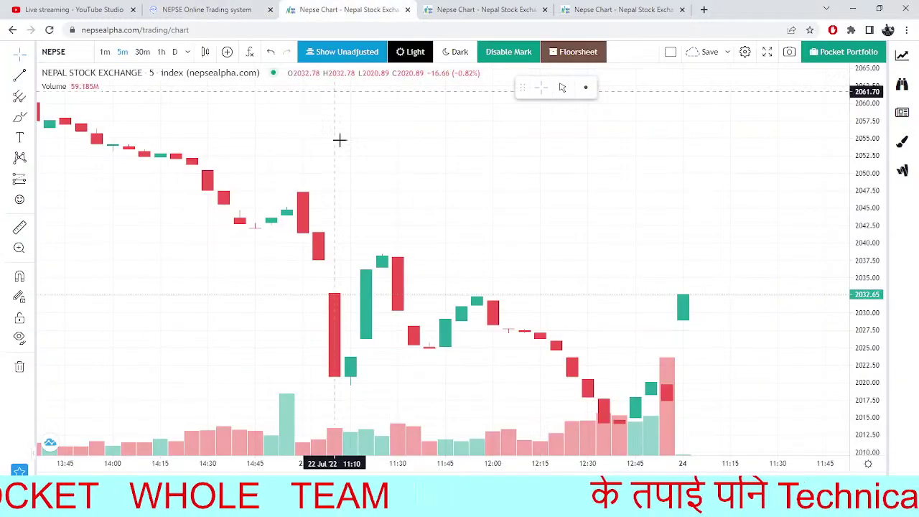
{"action": "left_click", "coordinate": [224, 7]}
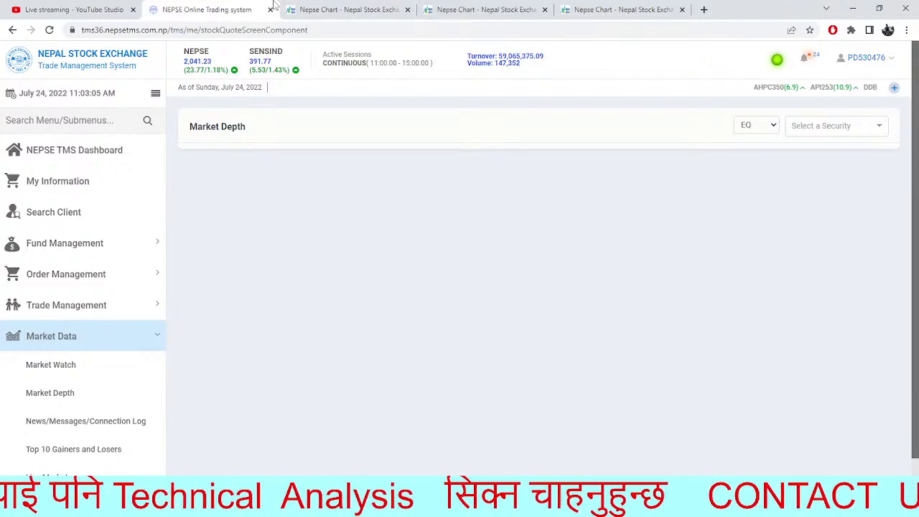
{"action": "left_click", "coordinate": [294, 9]}
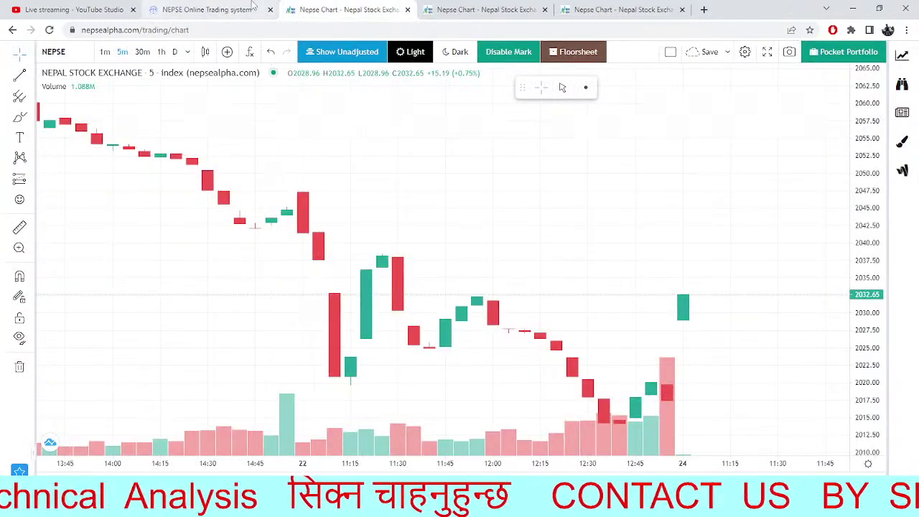
{"action": "left_click", "coordinate": [252, 7]}
{"action": "left_click", "coordinate": [344, 7]}
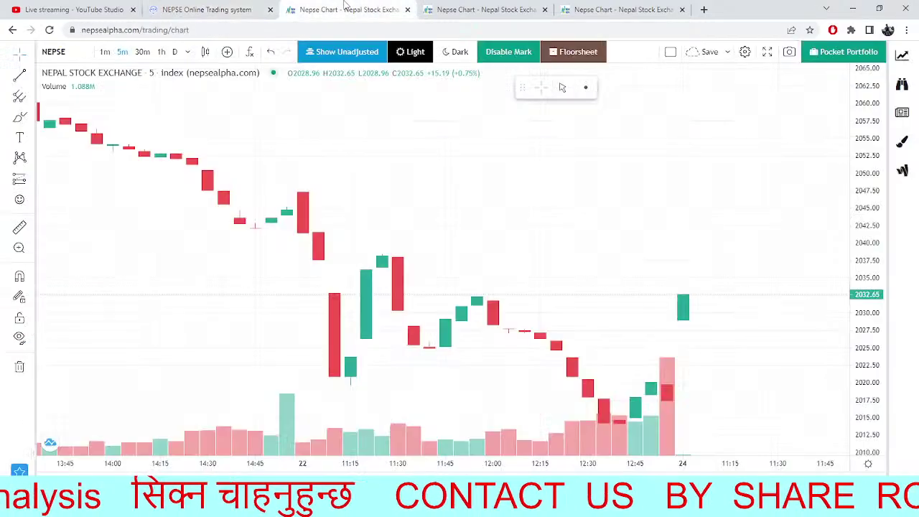
{"action": "left_click", "coordinate": [208, 9]}
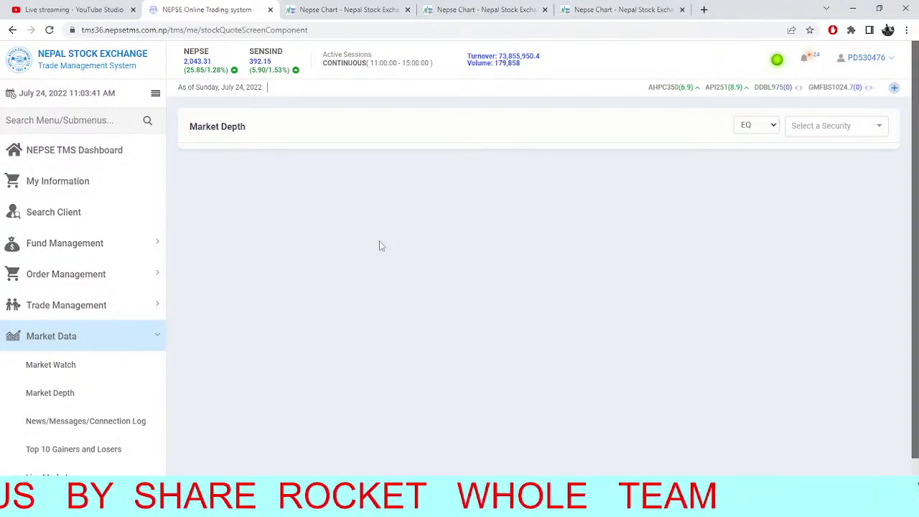
{"action": "left_click", "coordinate": [344, 9]}
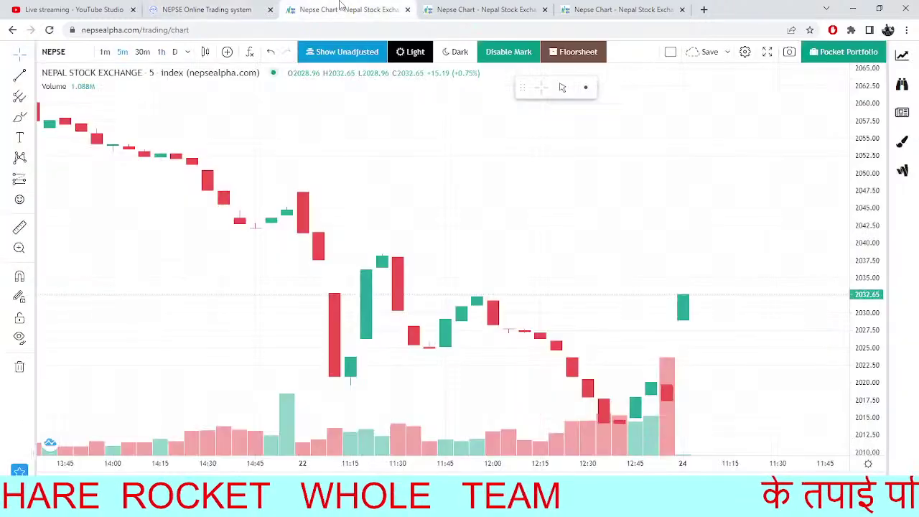
{"action": "left_click", "coordinate": [220, 6]}
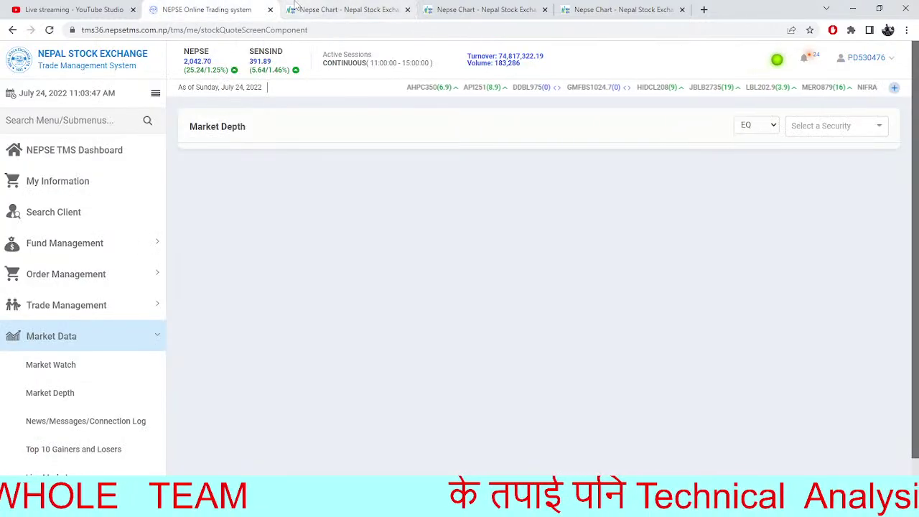
{"action": "left_click", "coordinate": [372, 6]}
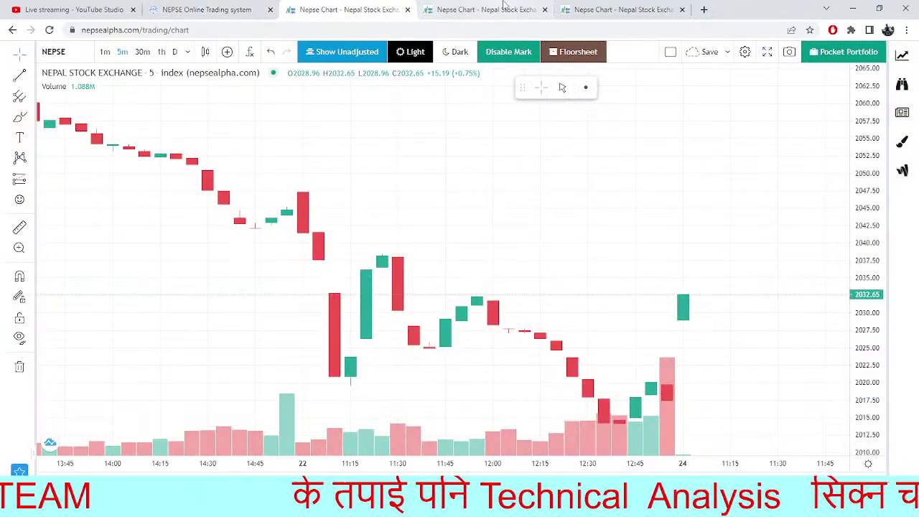
Examine the BPCL daily pivots chart and the NEPSE daily chart with Bollinger Bands and Stoch RSI.
{"action": "left_click", "coordinate": [481, 9]}
{"action": "left_click", "coordinate": [650, 7]}
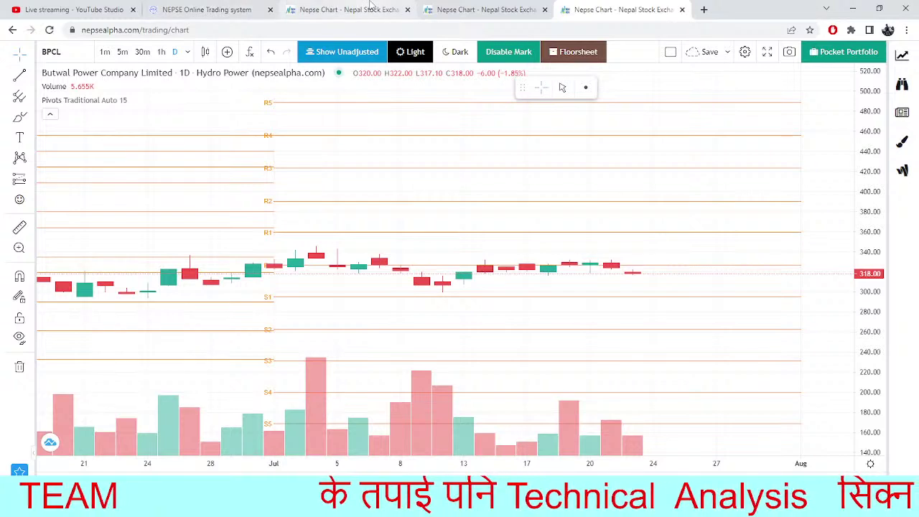
{"action": "left_click", "coordinate": [344, 9]}
{"action": "left_click", "coordinate": [488, 8]}
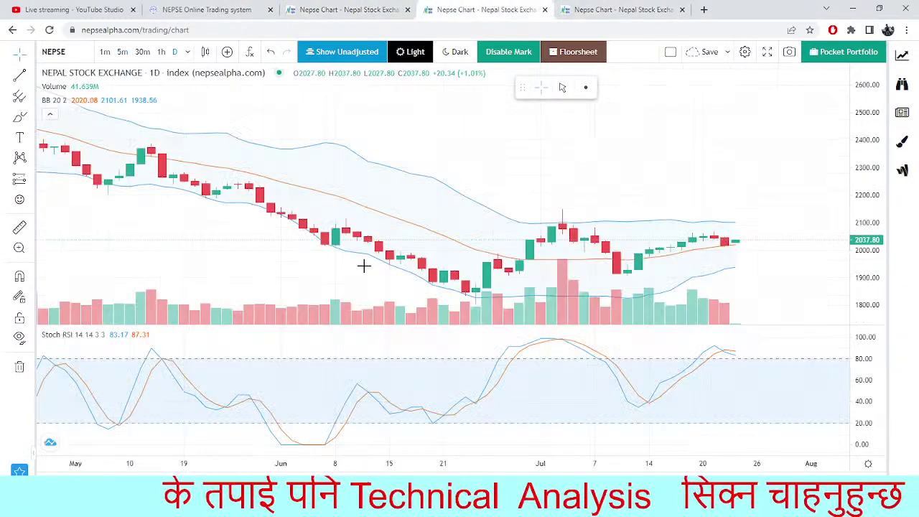
Return to the trading system and open the NEPSE TMS Dashboard in place of Market Depth.
{"action": "left_click", "coordinate": [201, 9]}
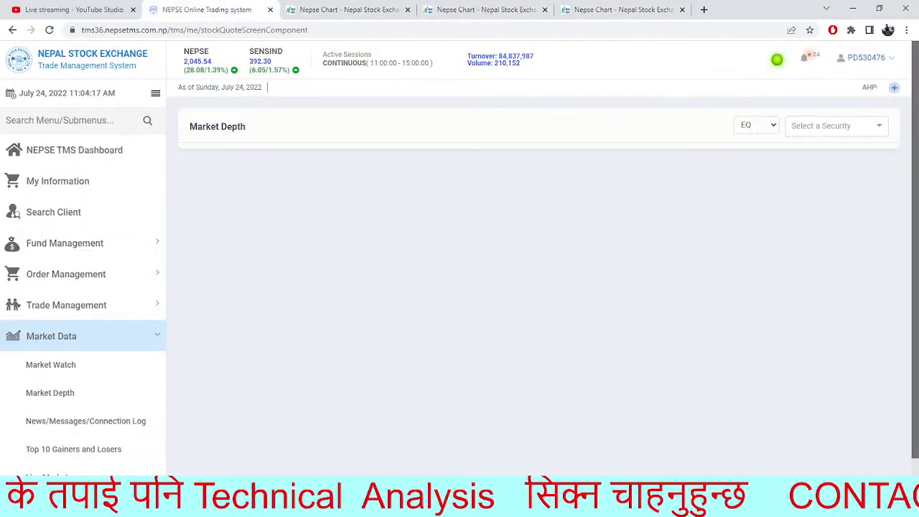
{"action": "scroll", "coordinate": [132, 345], "scroll_direction": "down", "scroll_amount": 1}
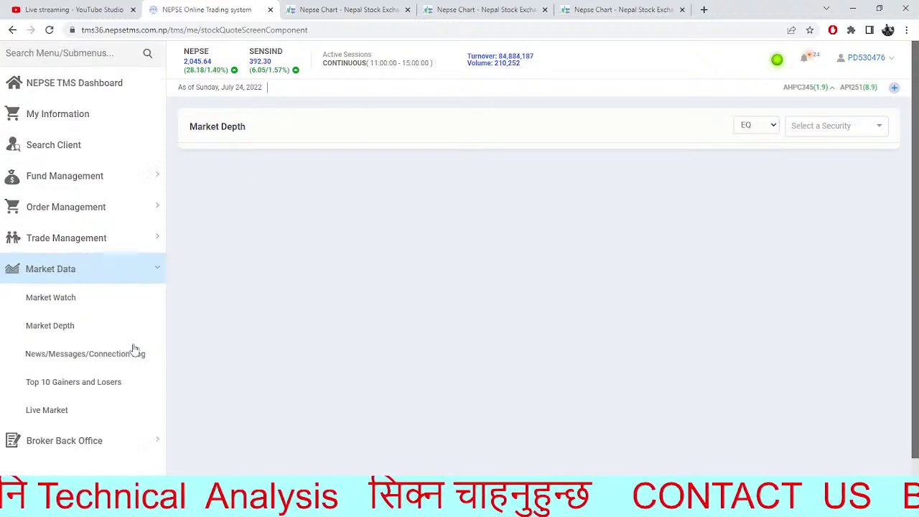
{"action": "scroll", "coordinate": [143, 236], "scroll_direction": "up", "scroll_amount": 1}
{"action": "left_click", "coordinate": [75, 160]}
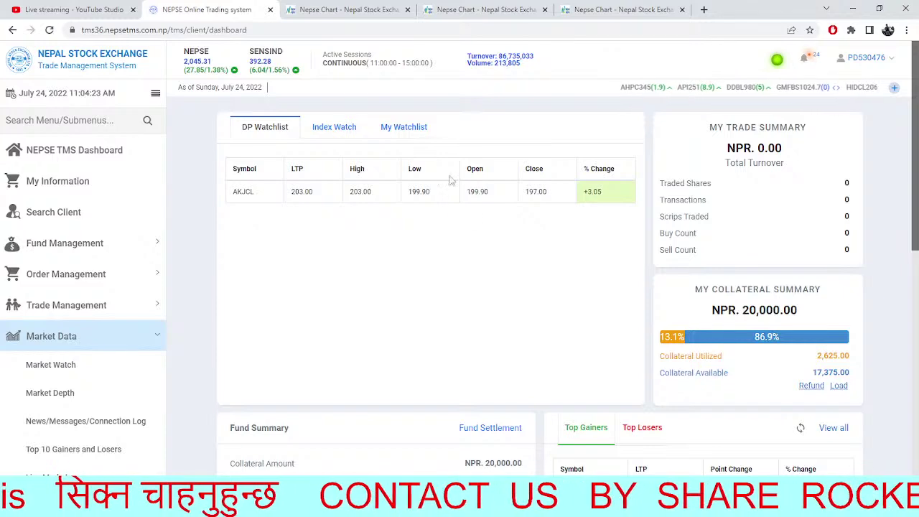
Review the 5-minute NEPSE, daily NEPSE and BPCL charts against the live figures on the TMS dashboard.
{"action": "left_click", "coordinate": [338, 6]}
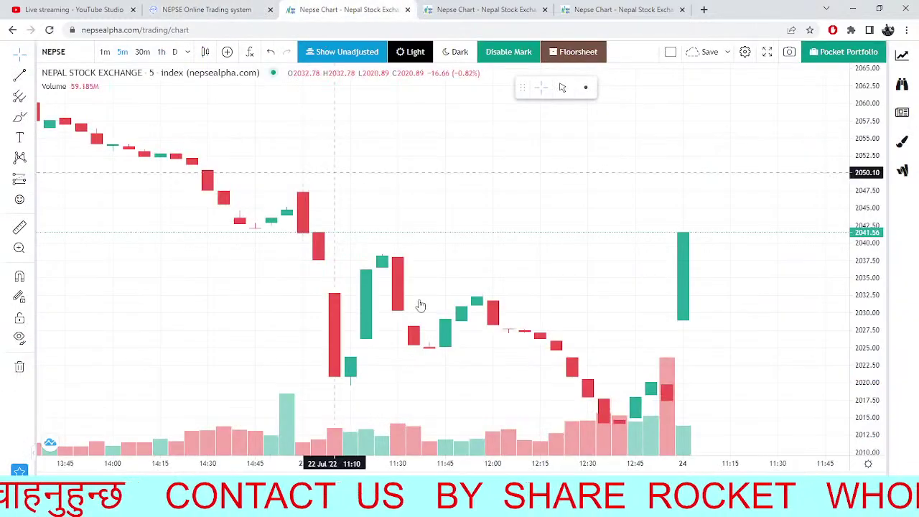
{"action": "left_click", "coordinate": [488, 10]}
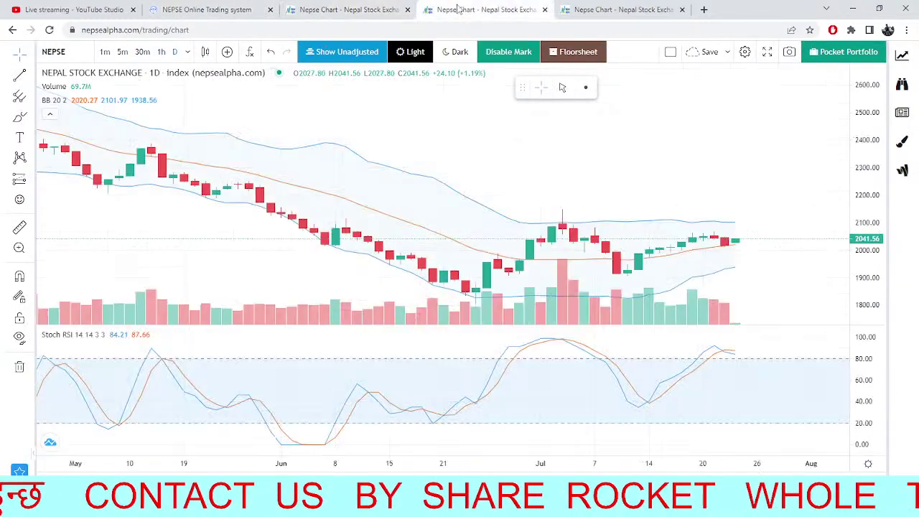
{"action": "left_click", "coordinate": [618, 9]}
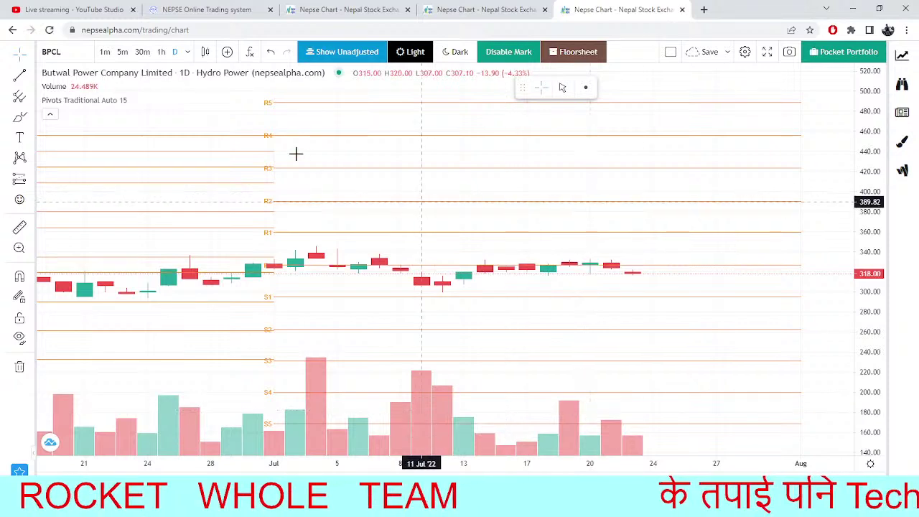
{"action": "left_click", "coordinate": [207, 10]}
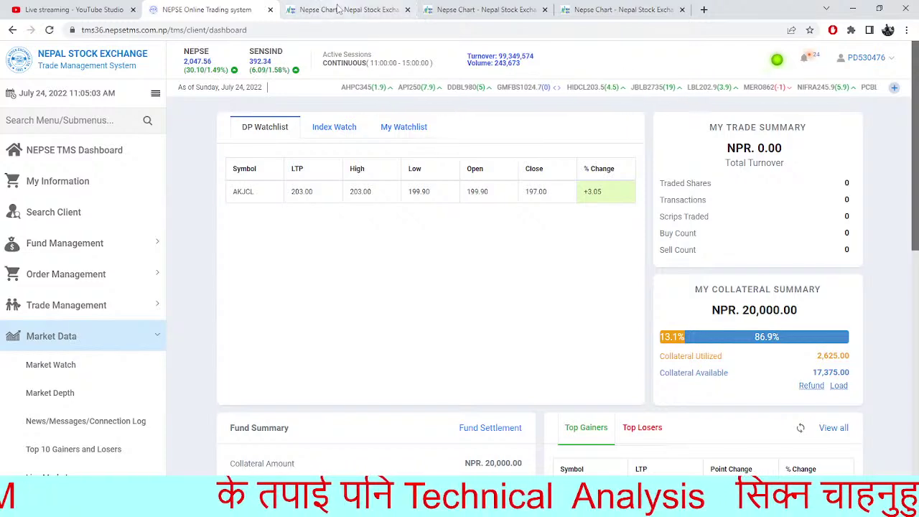
{"action": "key", "text": "ctrl+Tab"}
{"action": "left_click", "coordinate": [206, 9]}
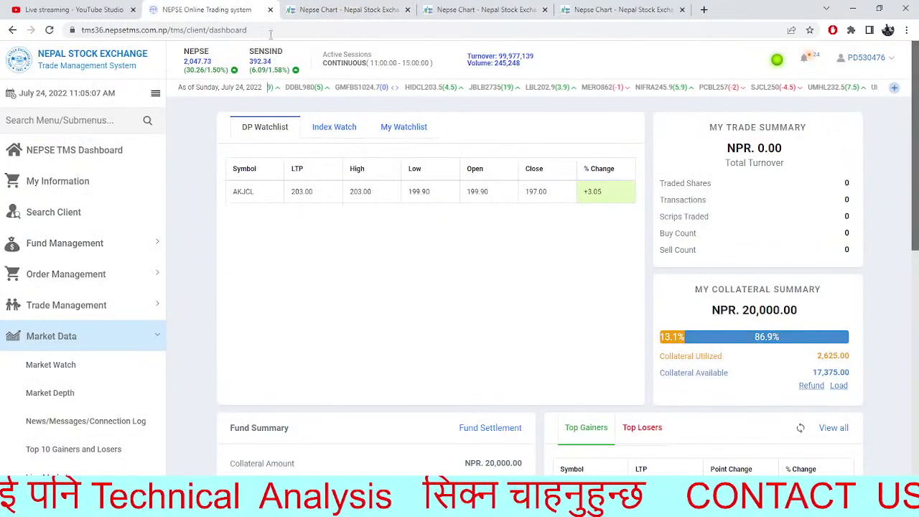
Examine the recent June and July candles on the NEPSE daily chart close up.
{"action": "left_click", "coordinate": [531, 9]}
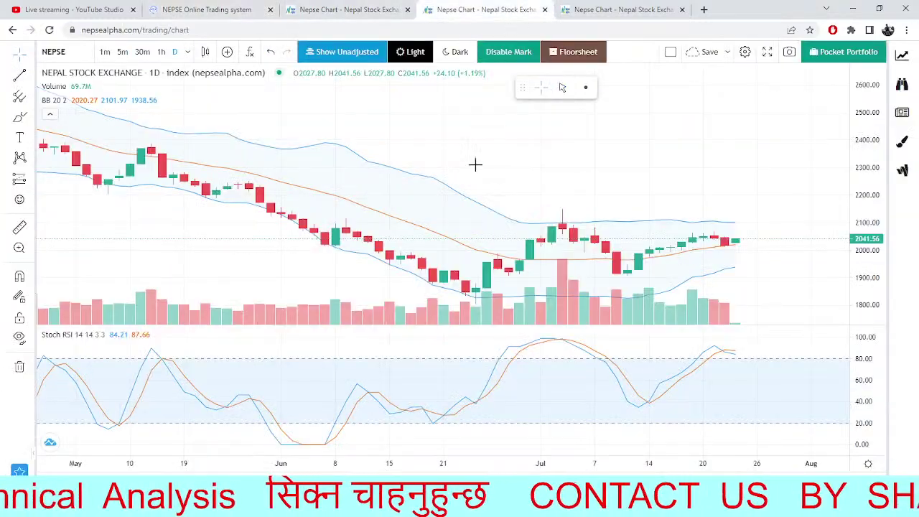
{"action": "scroll", "coordinate": [474, 164], "scroll_direction": "up", "scroll_amount": 3}
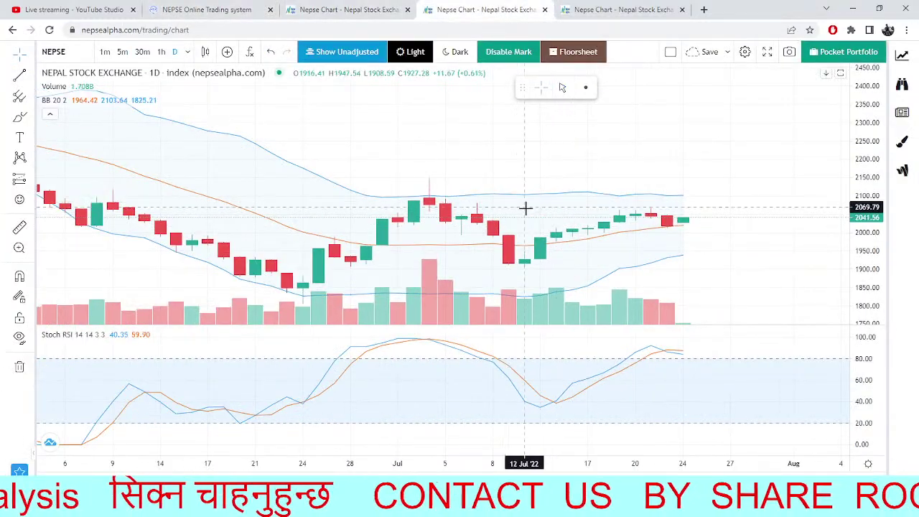
{"action": "scroll", "coordinate": [526, 209], "scroll_direction": "up", "scroll_amount": 1}
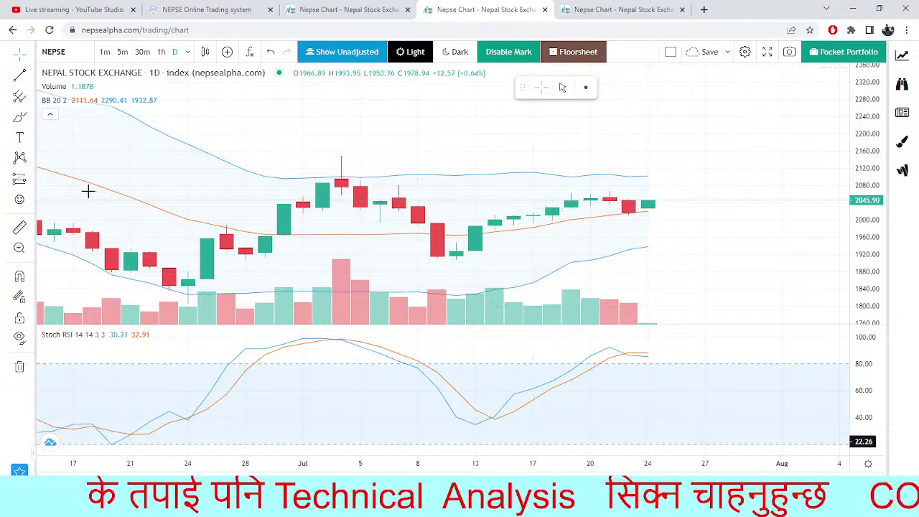
Open Market Depth in the trading system and replace SSHL with ADLB (Adarsha Laghubitta) to display its order book.
{"action": "left_click", "coordinate": [204, 9]}
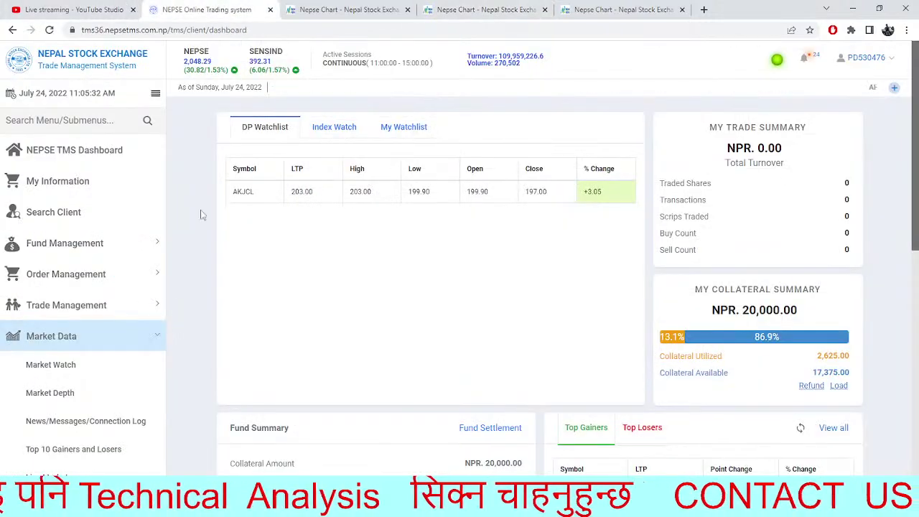
{"action": "left_click", "coordinate": [28, 392]}
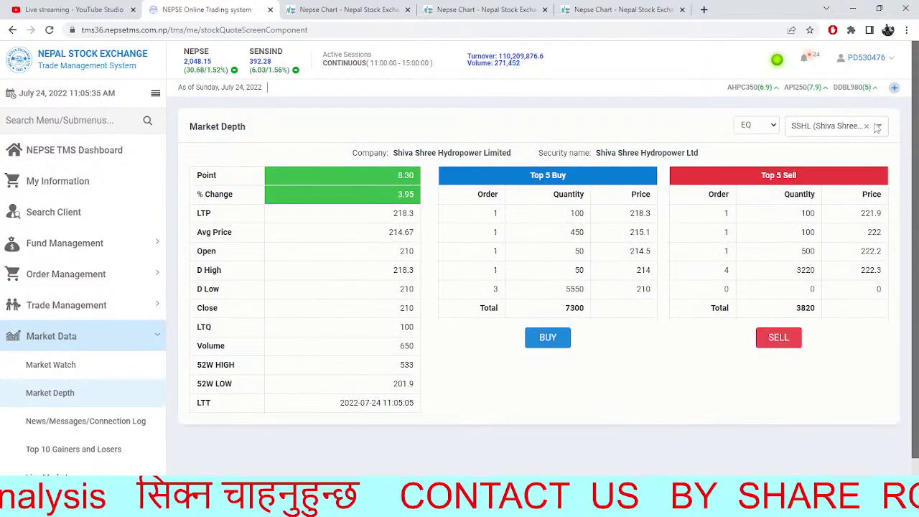
{"action": "left_click", "coordinate": [867, 126]}
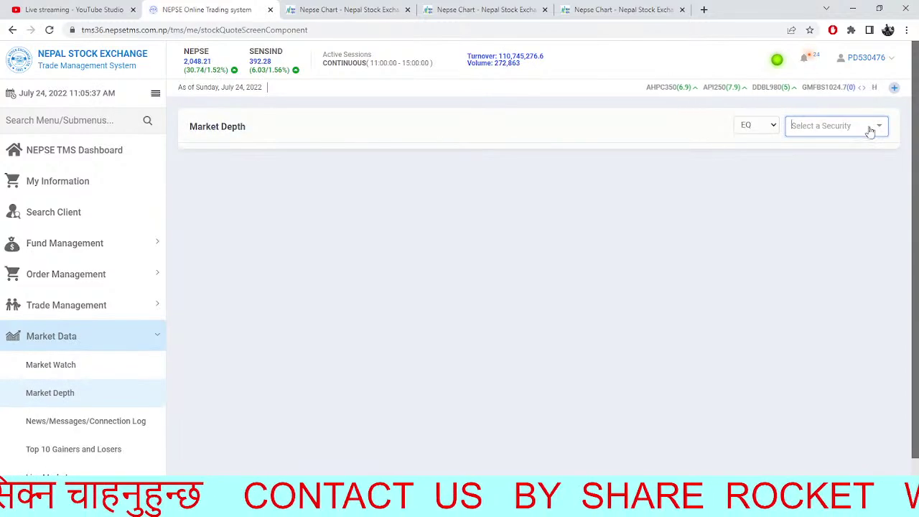
{"action": "type", "text": "AD"}
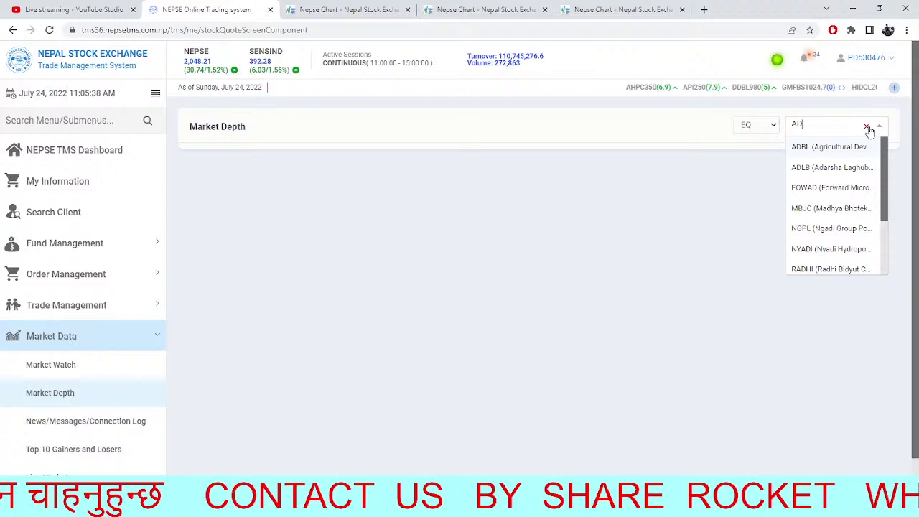
{"action": "left_click", "coordinate": [841, 168]}
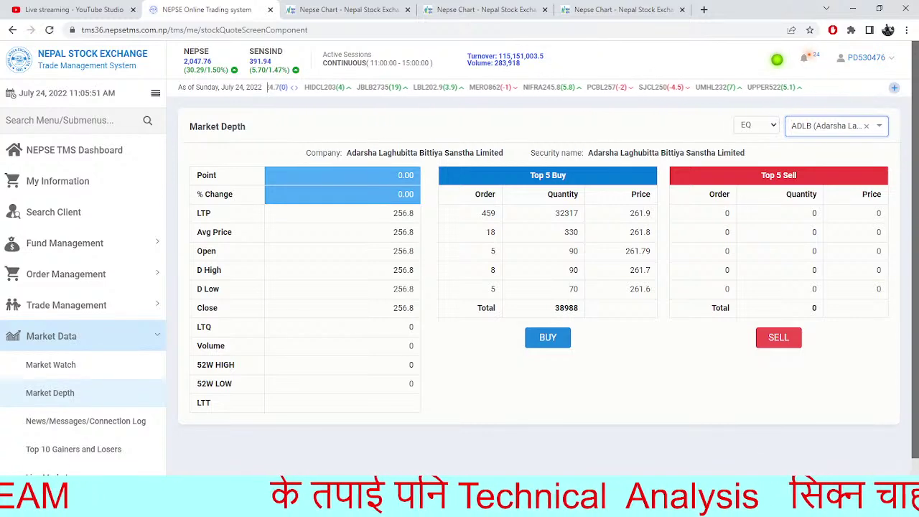
Compare the 5-minute and daily NEPSE charts with the live index figures, reopening the TMS dashboard in between.
{"action": "left_click", "coordinate": [345, 9]}
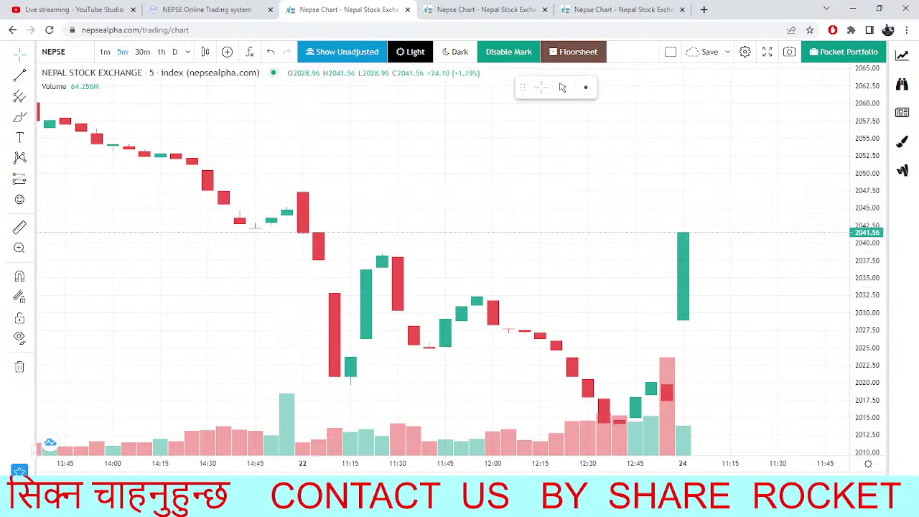
{"action": "left_click", "coordinate": [244, 10]}
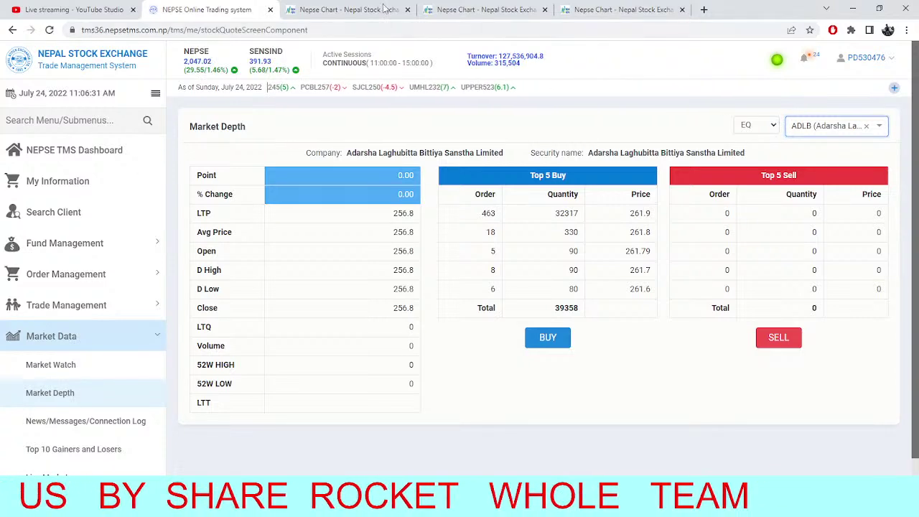
{"action": "left_click", "coordinate": [120, 158]}
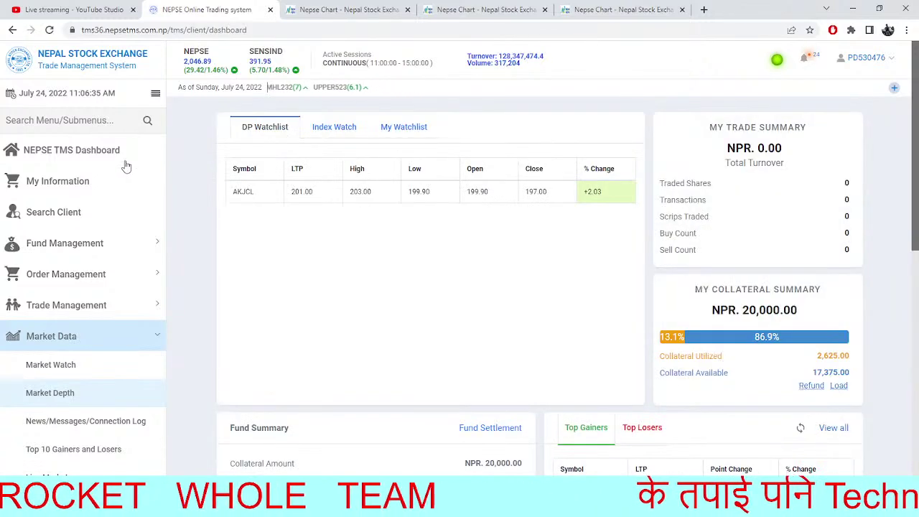
{"action": "left_click", "coordinate": [454, 9]}
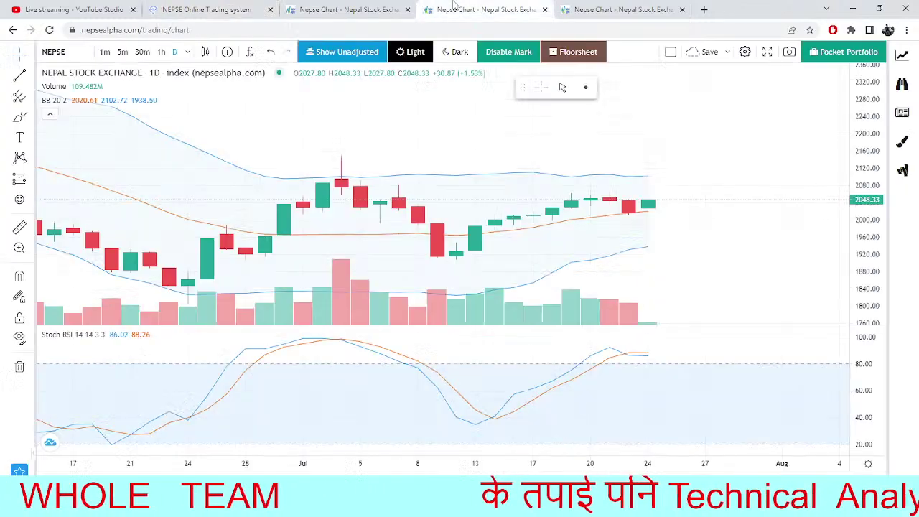
{"action": "left_click", "coordinate": [383, 9]}
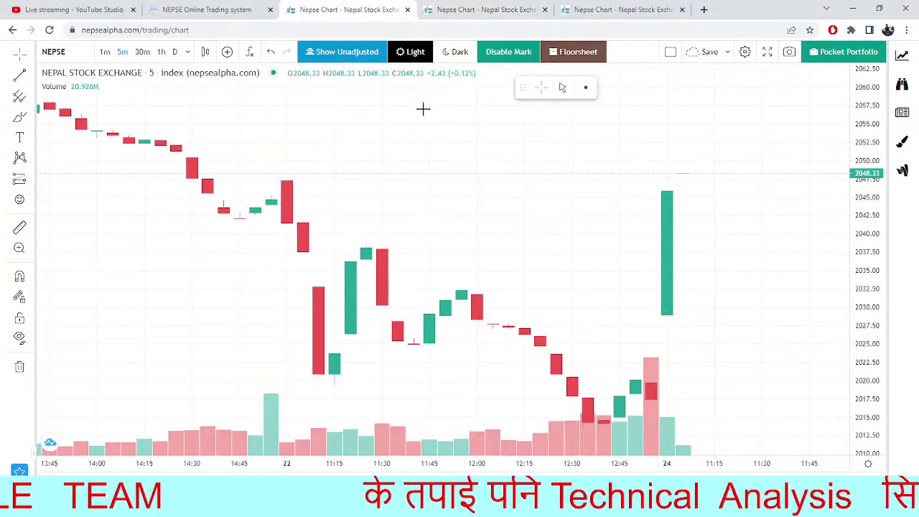
Replace BPCL with the NEPSE index on the daily chart that carries the traditional pivot levels.
{"action": "left_click", "coordinate": [596, 9]}
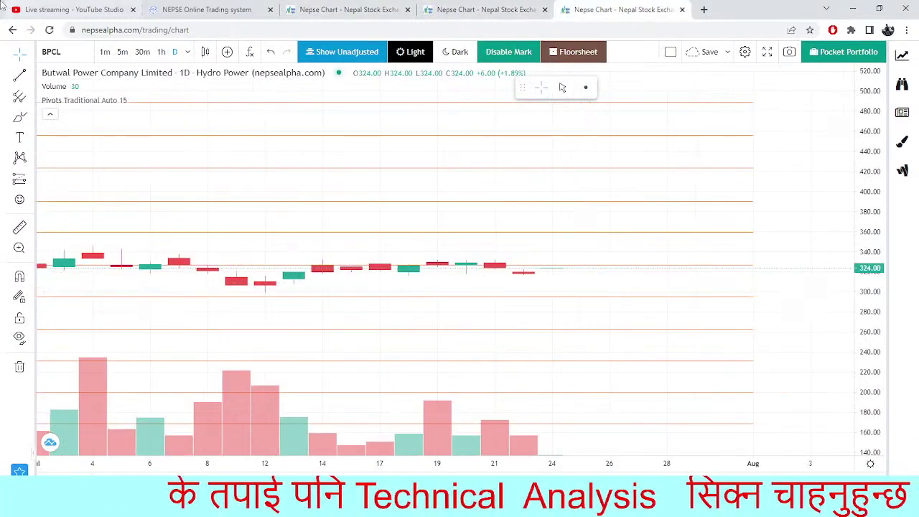
{"action": "left_click", "coordinate": [60, 52]}
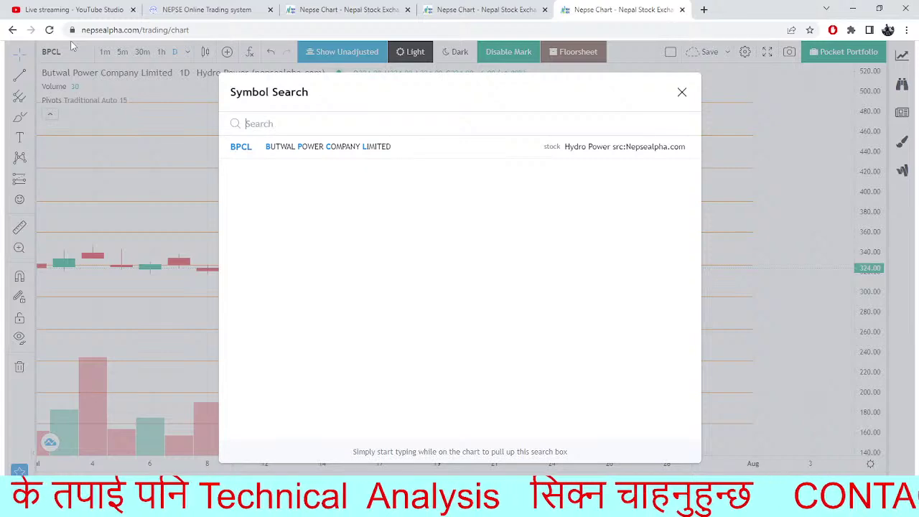
{"action": "type", "text": "NEI"}
{"action": "key", "text": "BackSpace"}
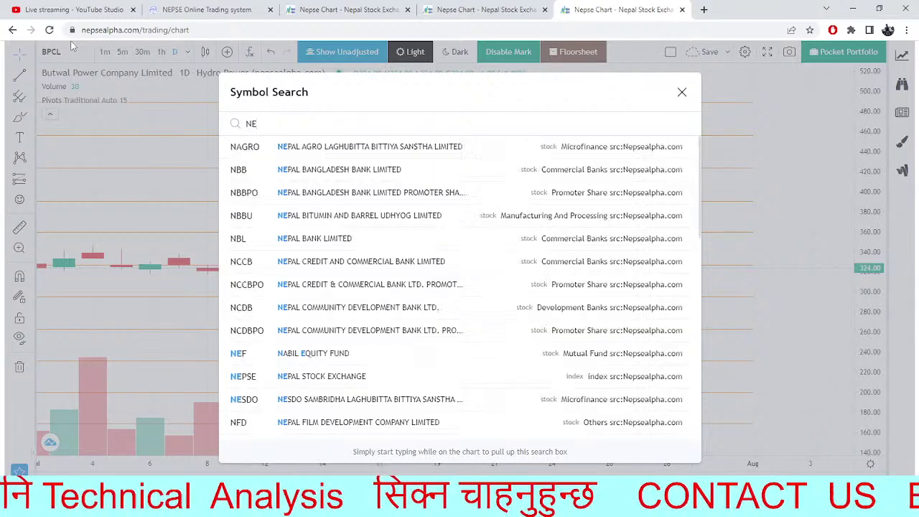
{"action": "type", "text": "PS"}
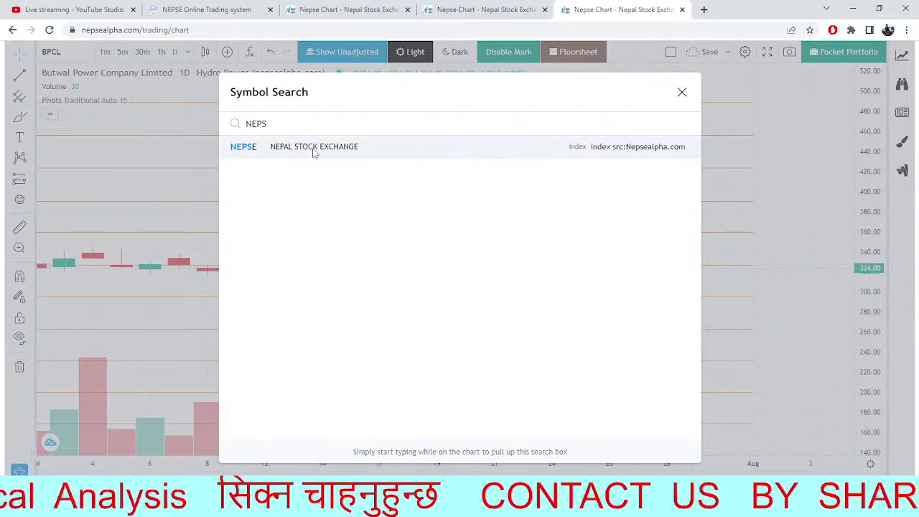
{"action": "left_click", "coordinate": [313, 148]}
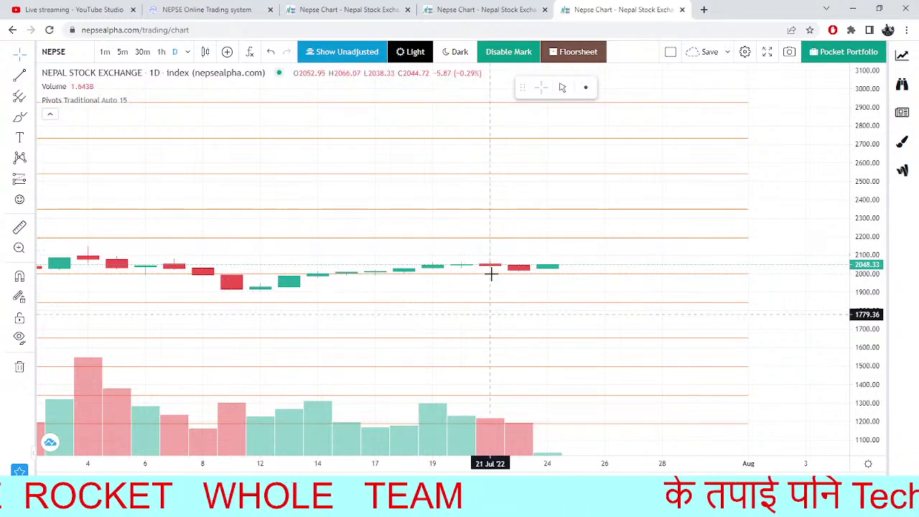
Compare the live index figures on the TMS dashboard with the latest candles of the 5-minute and daily NEPSE charts.
{"action": "left_click", "coordinate": [204, 10]}
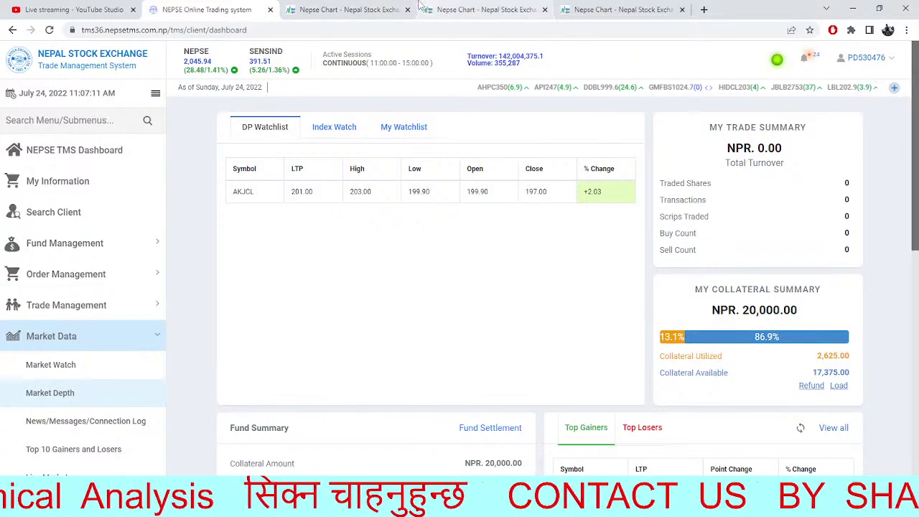
{"action": "left_click", "coordinate": [394, 7]}
{"action": "scroll", "coordinate": [683, 267], "scroll_direction": "up", "scroll_amount": 3}
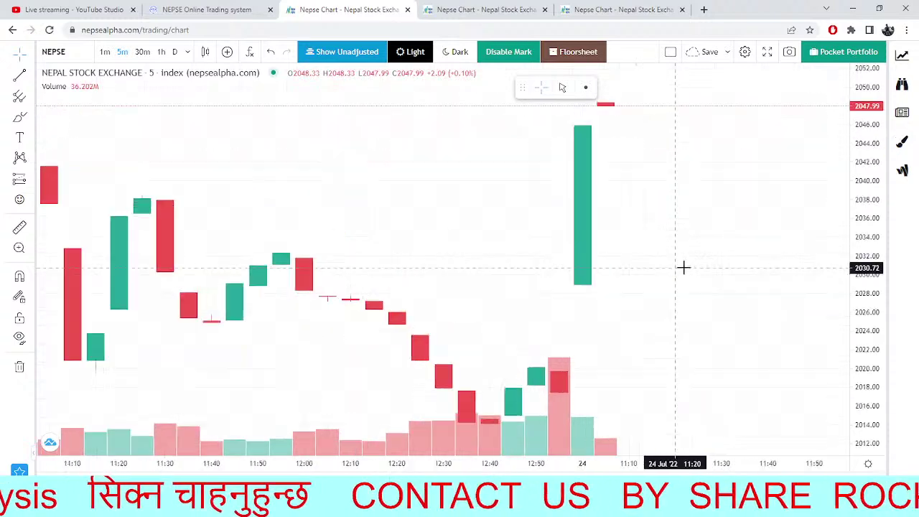
{"action": "scroll", "coordinate": [662, 148], "scroll_direction": "down", "scroll_amount": 2}
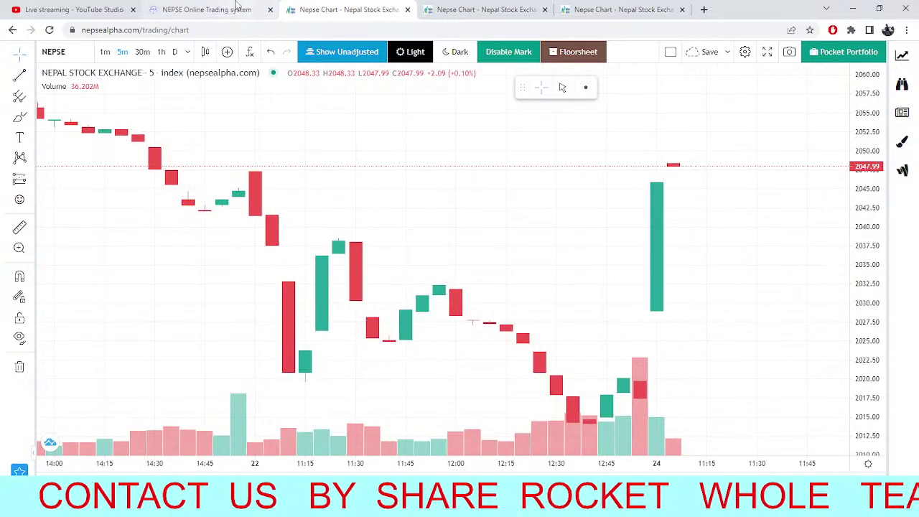
{"action": "left_click", "coordinate": [260, 9]}
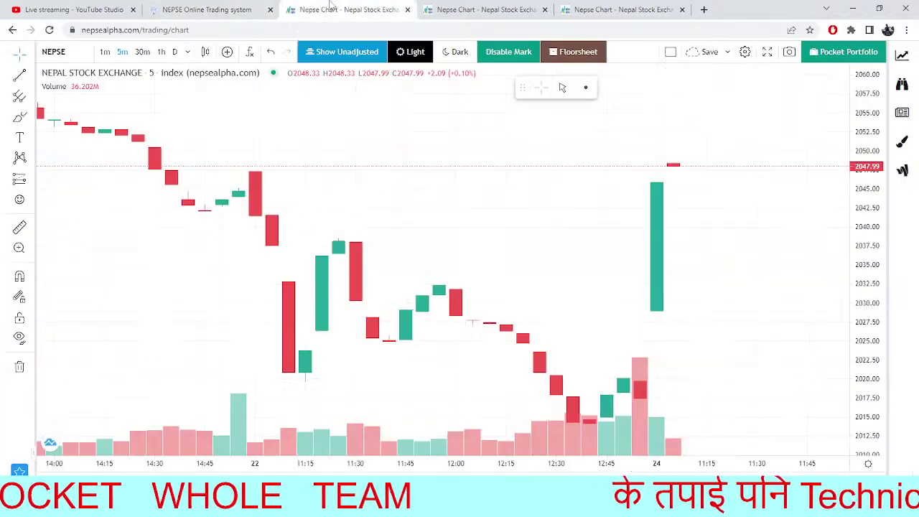
{"action": "left_click", "coordinate": [344, 9]}
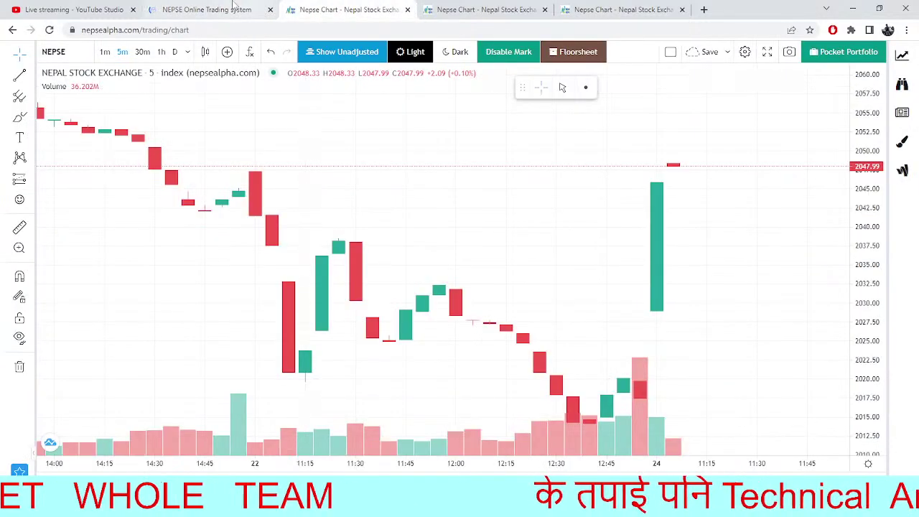
{"action": "left_click", "coordinate": [204, 10]}
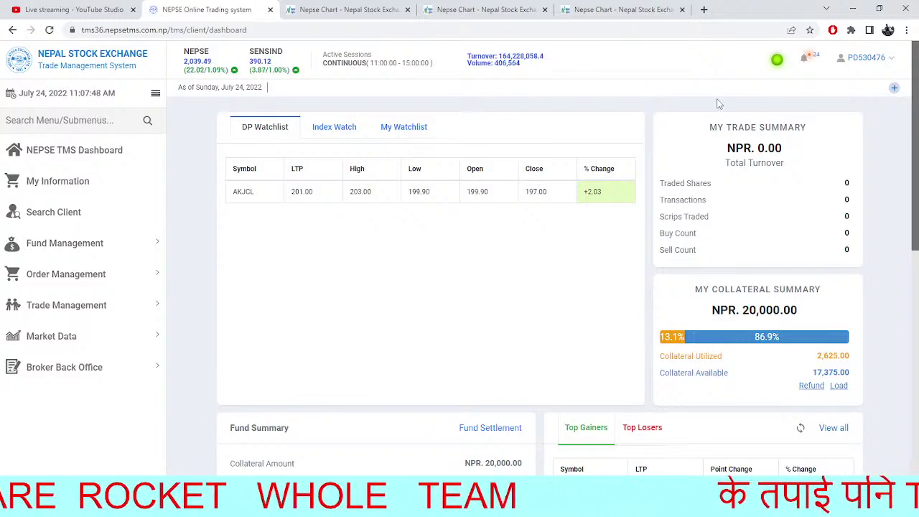
{"action": "left_click", "coordinate": [483, 5]}
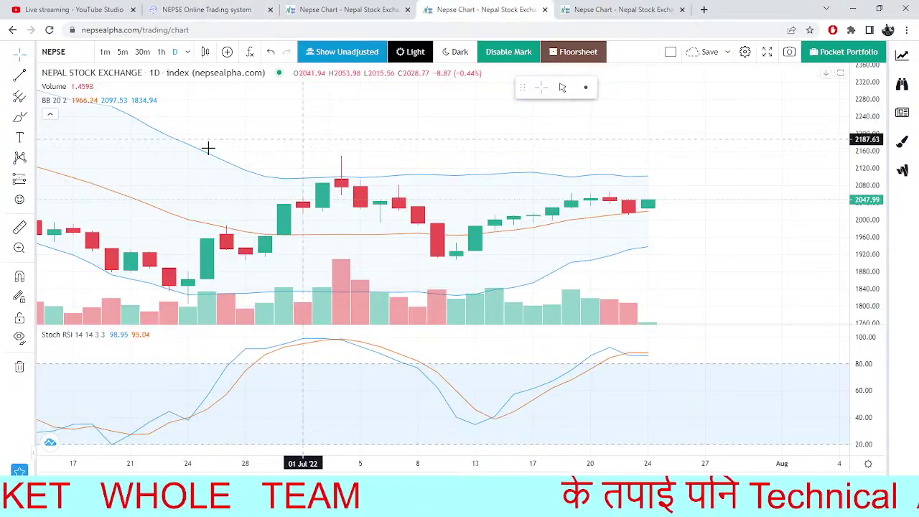
{"action": "left_click", "coordinate": [349, 9]}
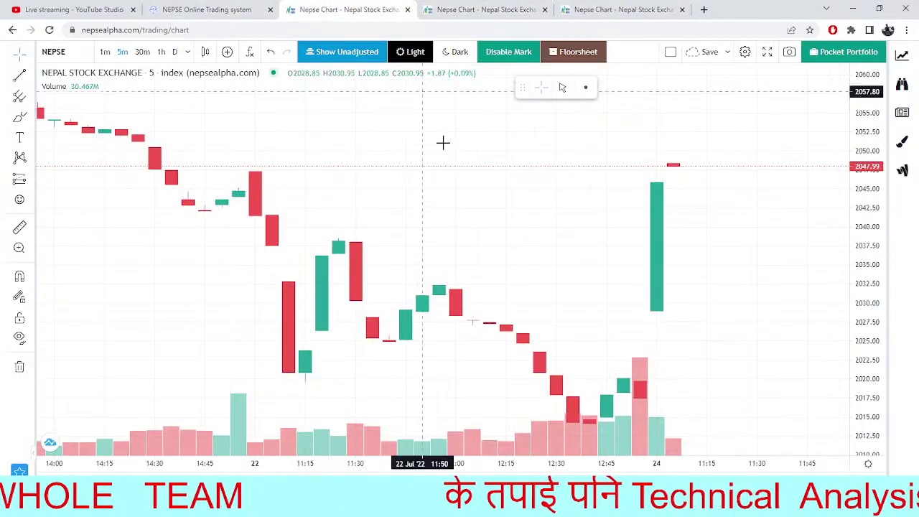
{"action": "left_click", "coordinate": [51, 56]}
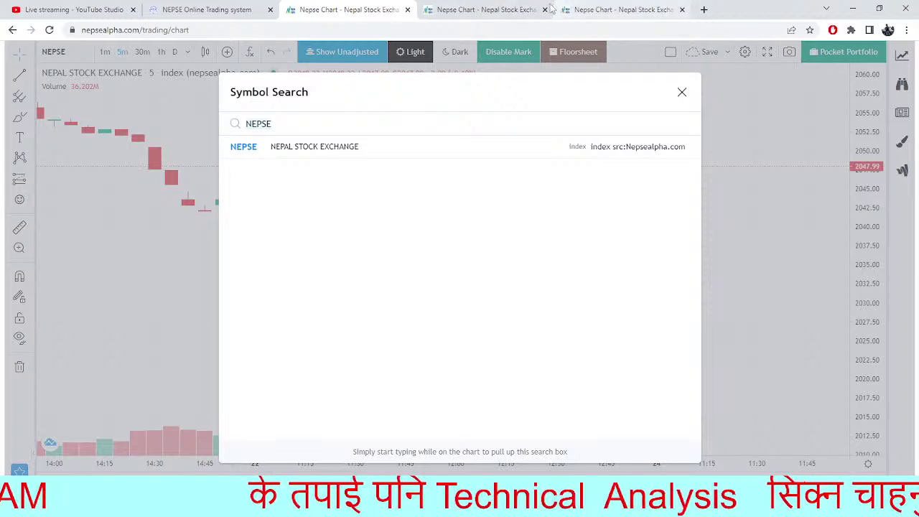
Load MLBS (Manushi Laghubitta Bittiya Sanstha) on the daily pivot chart and view its June and July candles.
{"action": "left_click", "coordinate": [574, 9]}
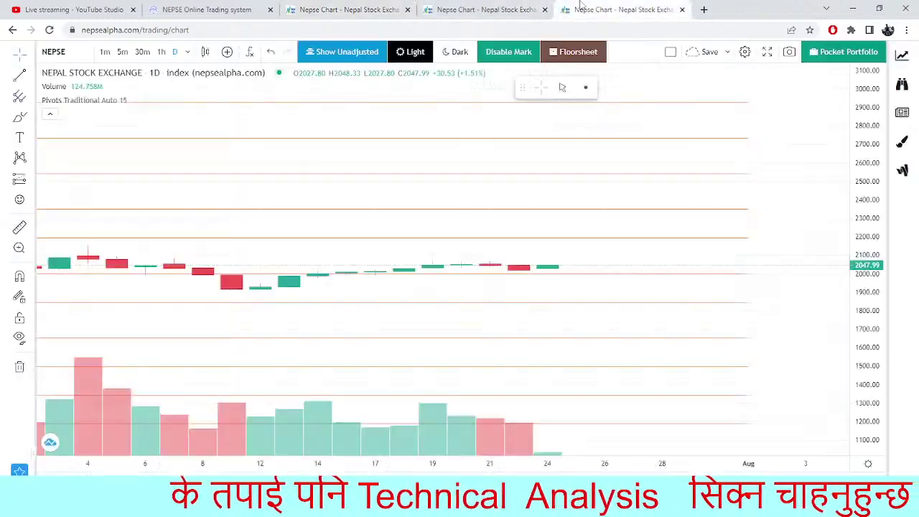
{"action": "left_click", "coordinate": [62, 56]}
{"action": "type", "text": "MANS"}
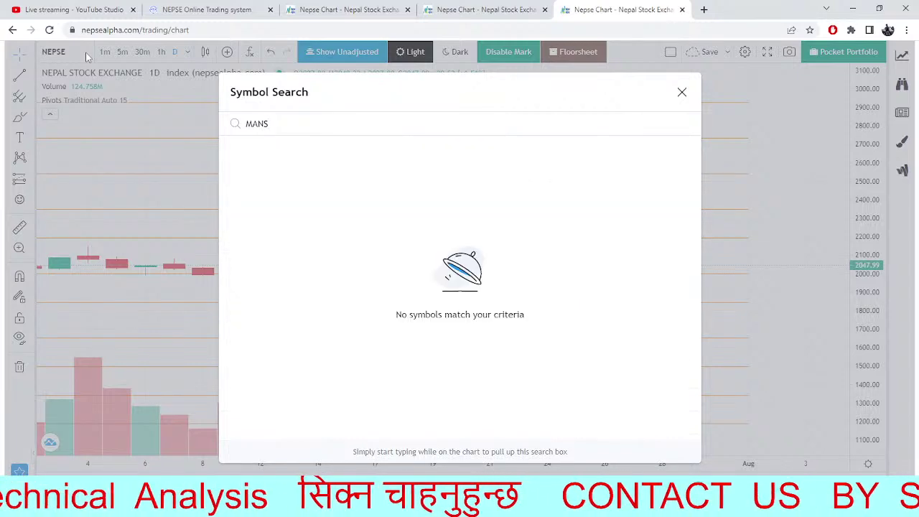
{"action": "key", "text": "BackSpace"}
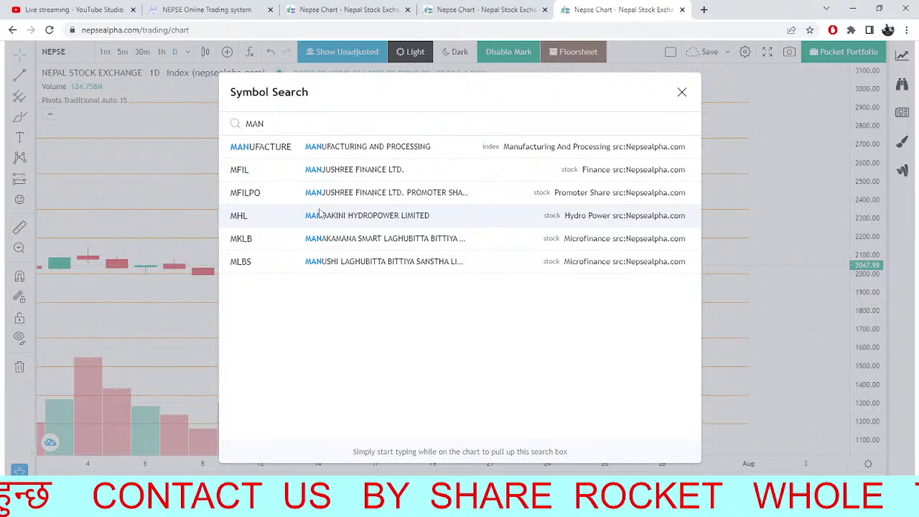
{"action": "type", "text": "U"}
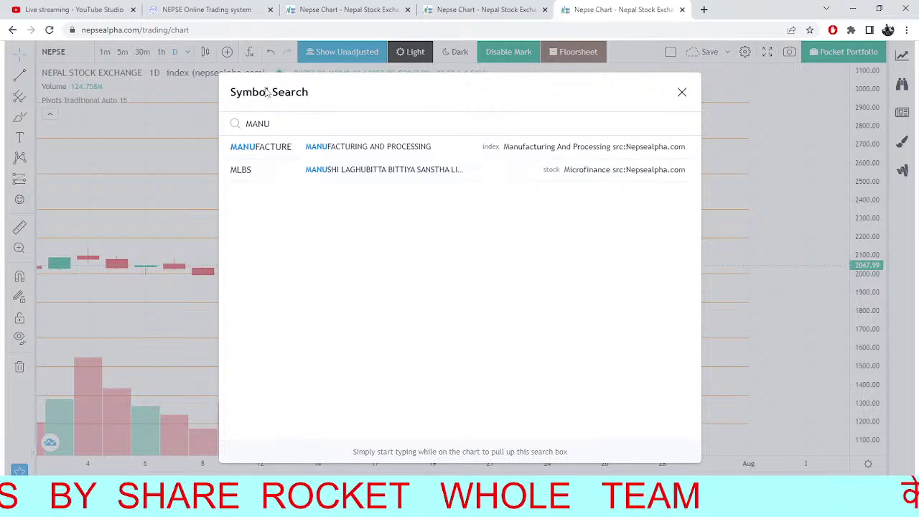
{"action": "left_click", "coordinate": [345, 178]}
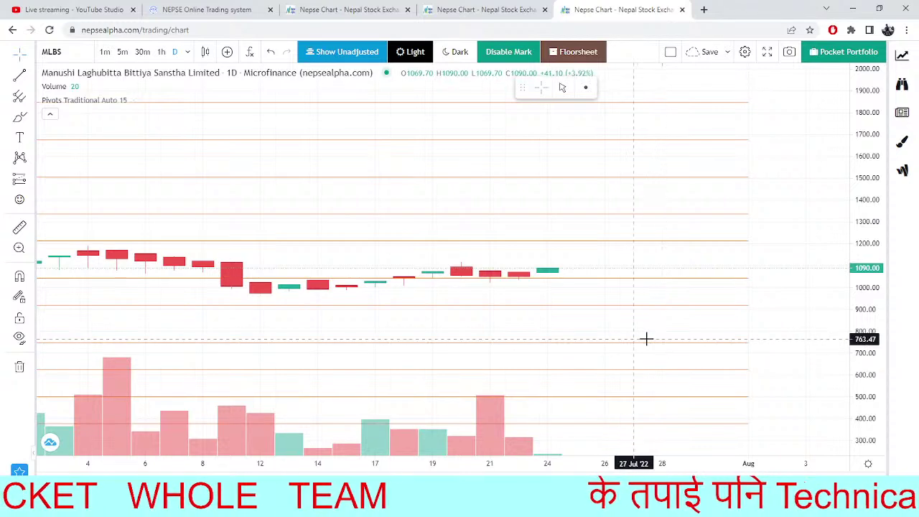
{"action": "scroll", "coordinate": [546, 285], "scroll_direction": "down", "scroll_amount": 2}
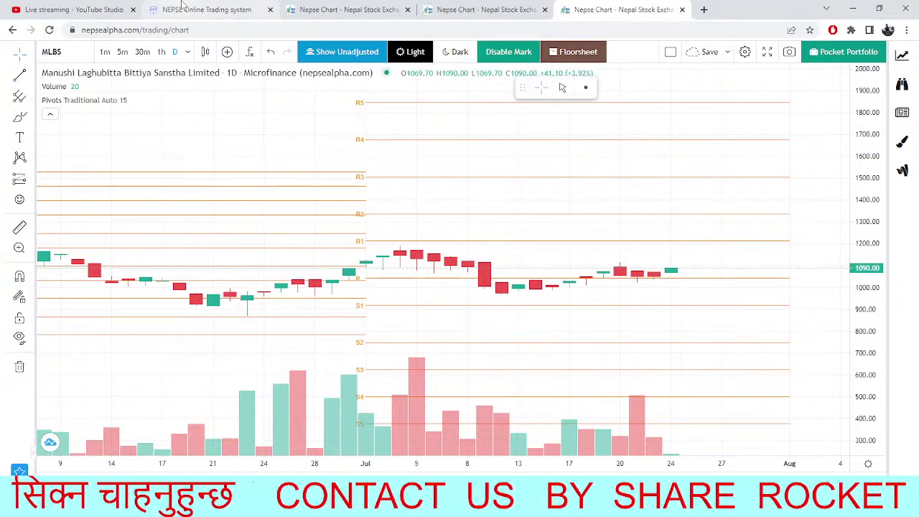
Recheck the live index on the TMS dashboard against the NEPSE charts, dismissing the symbol search left open on the 5-minute chart.
{"action": "left_click", "coordinate": [209, 10]}
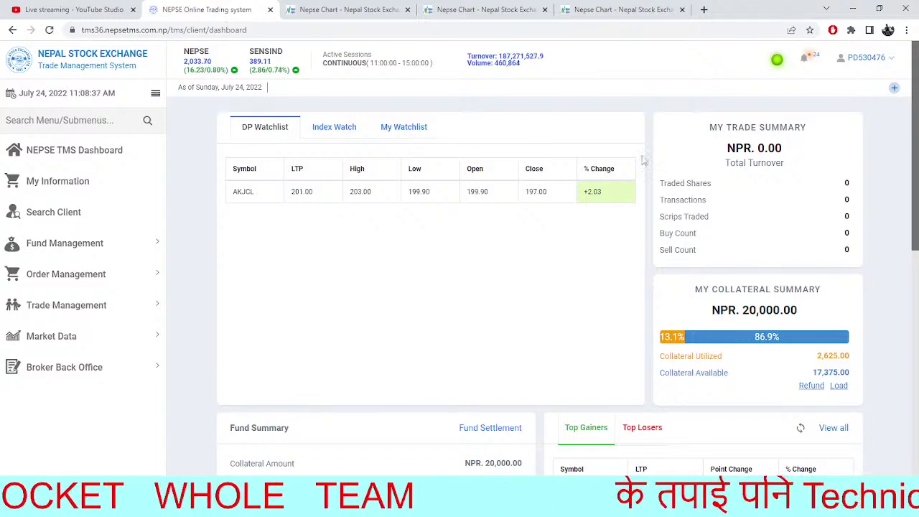
{"action": "left_click", "coordinate": [307, 6]}
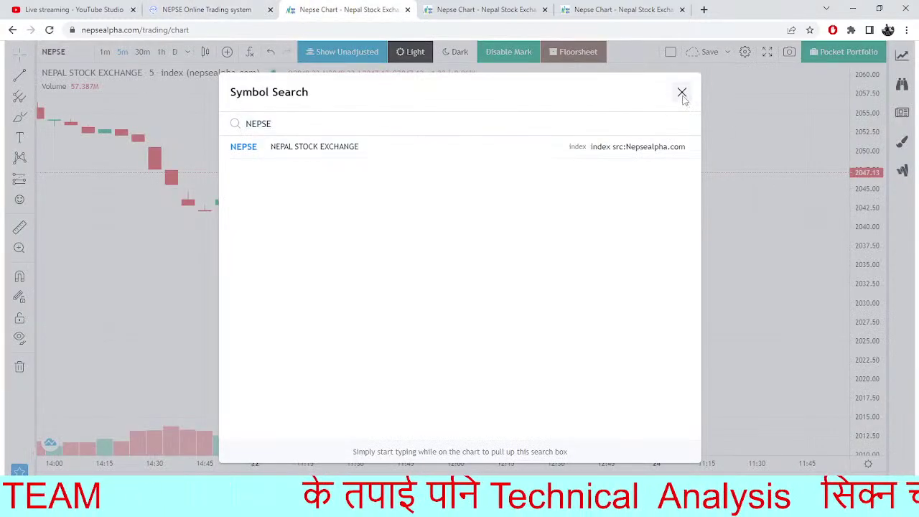
{"action": "left_click", "coordinate": [682, 93]}
{"action": "left_click", "coordinate": [208, 9]}
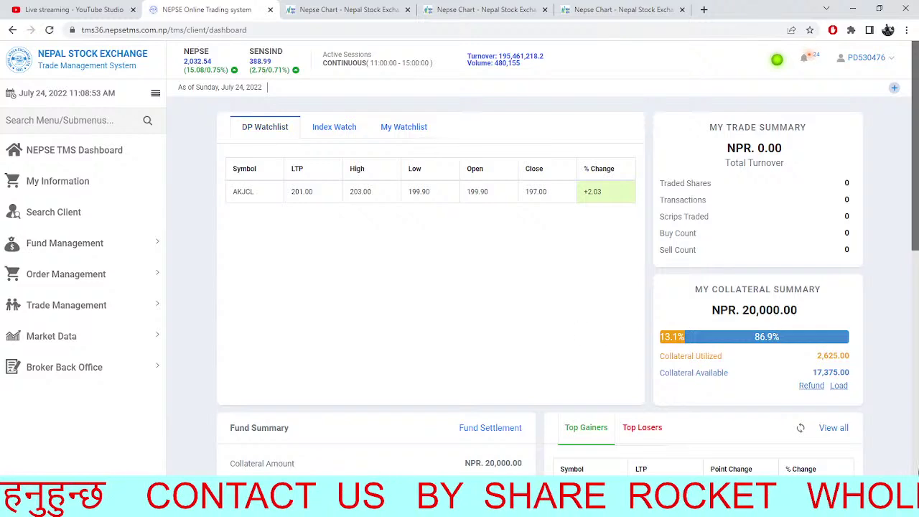
{"action": "left_click", "coordinate": [480, 9]}
Switch the daily pivot chart from MLBS to JALPA (Jalpa Samudayik Laghubitta) and inspect its July candles.
{"action": "left_click", "coordinate": [574, 7]}
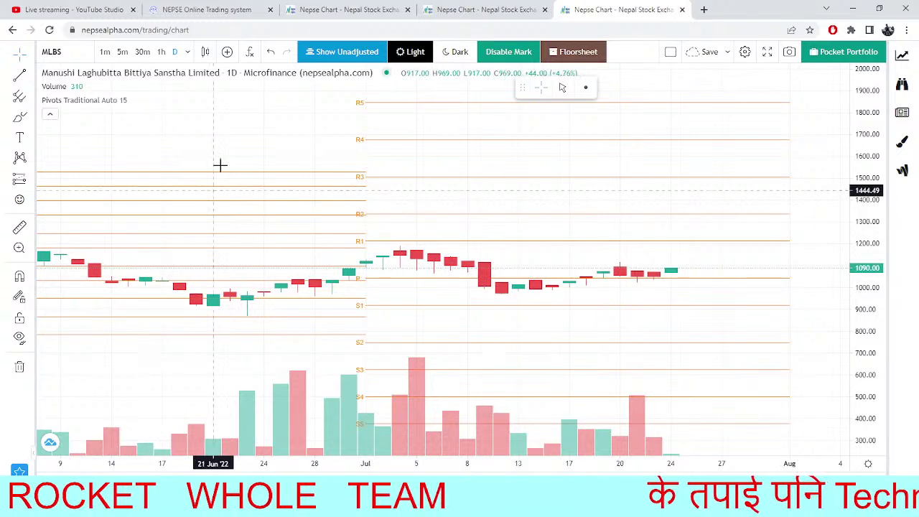
{"action": "left_click", "coordinate": [85, 57]}
{"action": "key", "text": "BackSpace"}
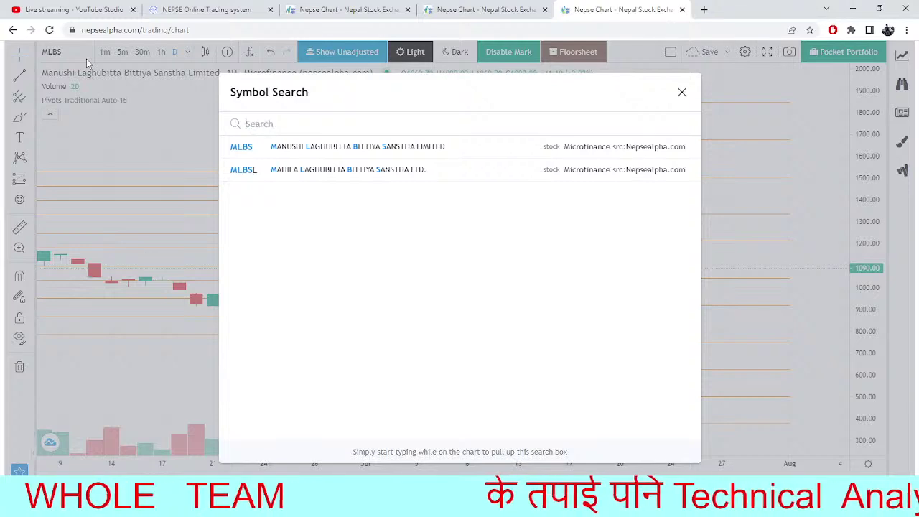
{"action": "type", "text": "JALPA"}
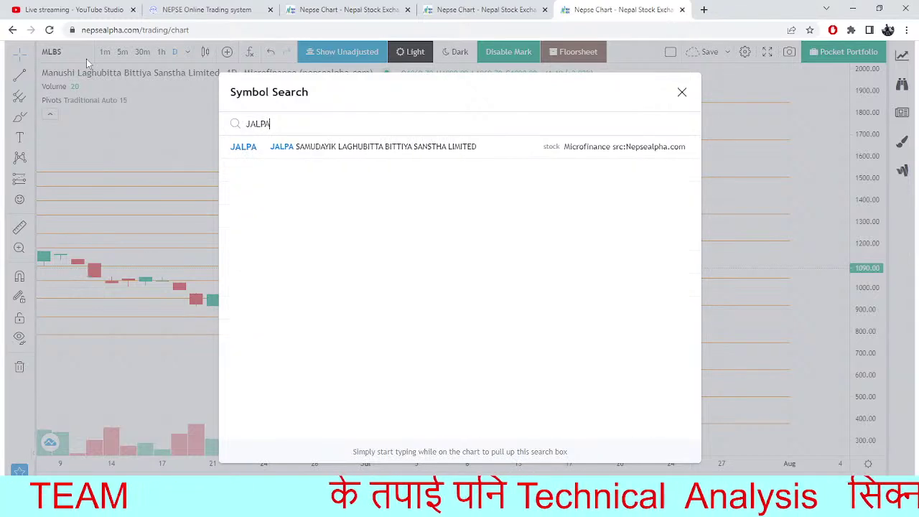
{"action": "left_click", "coordinate": [313, 147]}
{"action": "scroll", "coordinate": [692, 325], "scroll_direction": "up", "scroll_amount": 3}
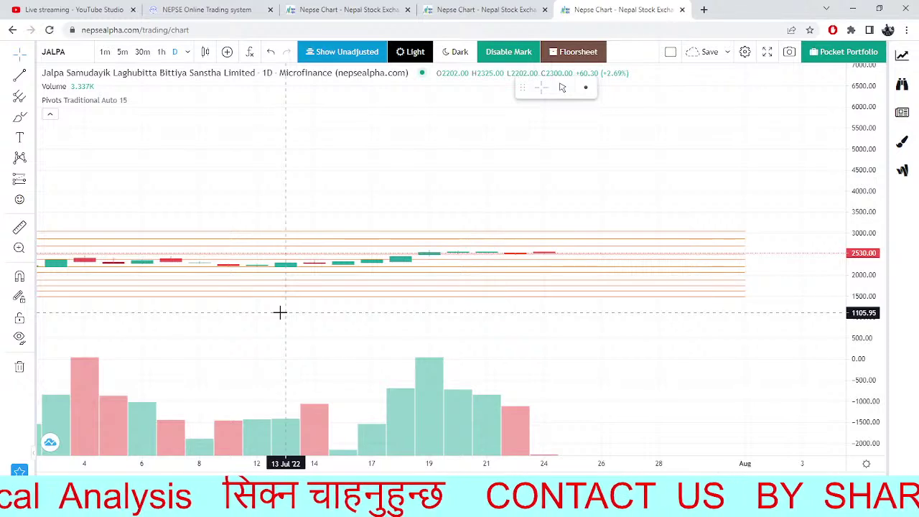
Switch the daily pivot chart to BHL (Balephi Hydropower Limited) and view its candles from mid-June onward.
{"action": "left_click", "coordinate": [88, 58]}
{"action": "key", "text": "BackSpace"}
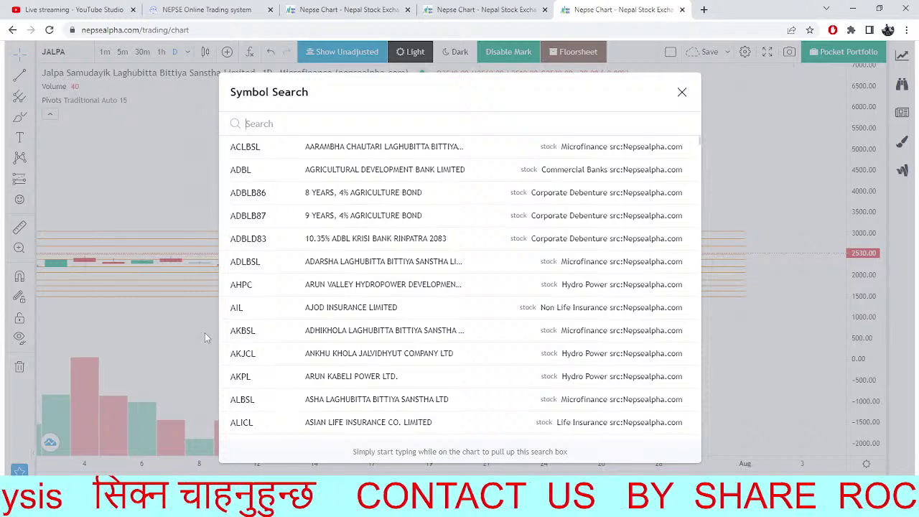
{"action": "type", "text": "BHL"}
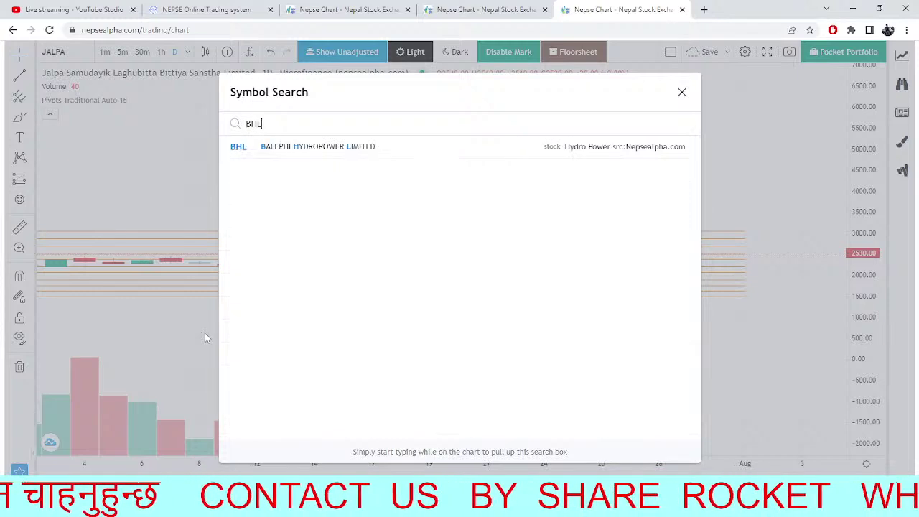
{"action": "left_click", "coordinate": [391, 152]}
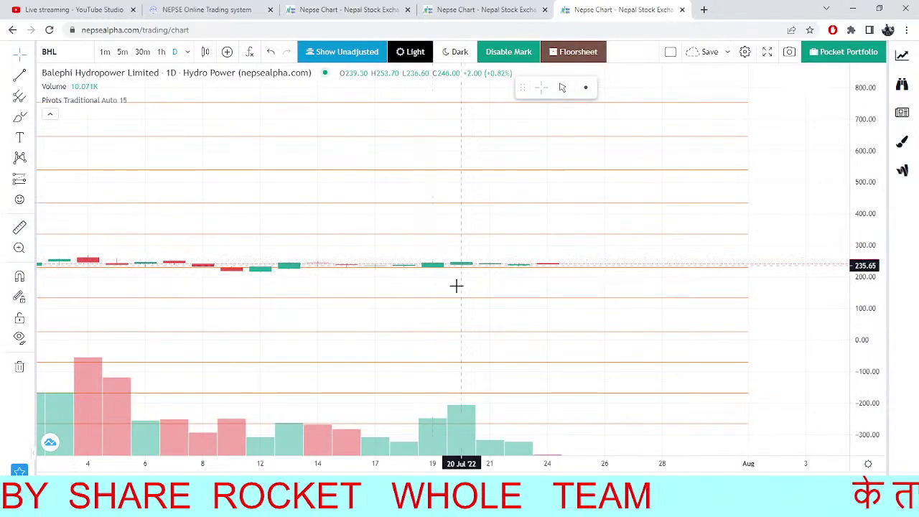
{"action": "scroll", "coordinate": [447, 267], "scroll_direction": "down", "scroll_amount": 2}
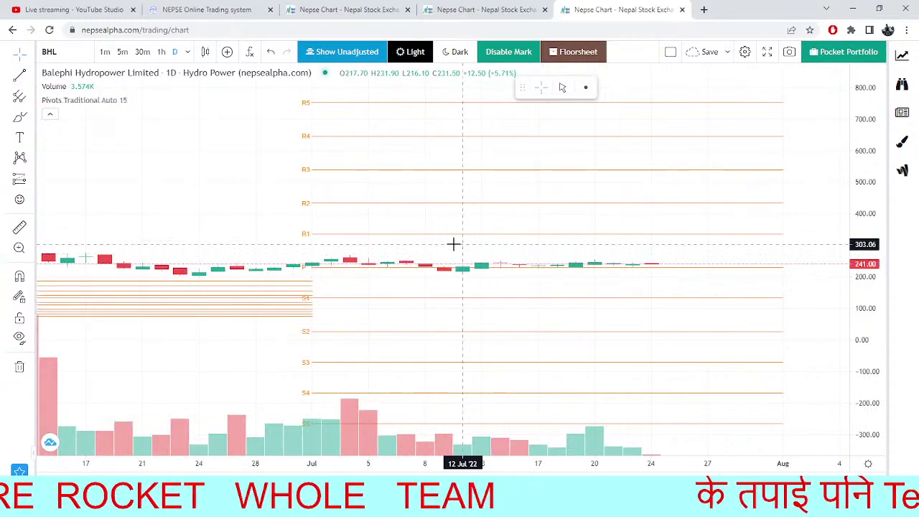
Search the symbols for UP and load UPCL (Universal Power Company Ltd) on the daily pivot chart.
{"action": "left_click", "coordinate": [57, 55]}
{"action": "key", "text": "BackSpace"}
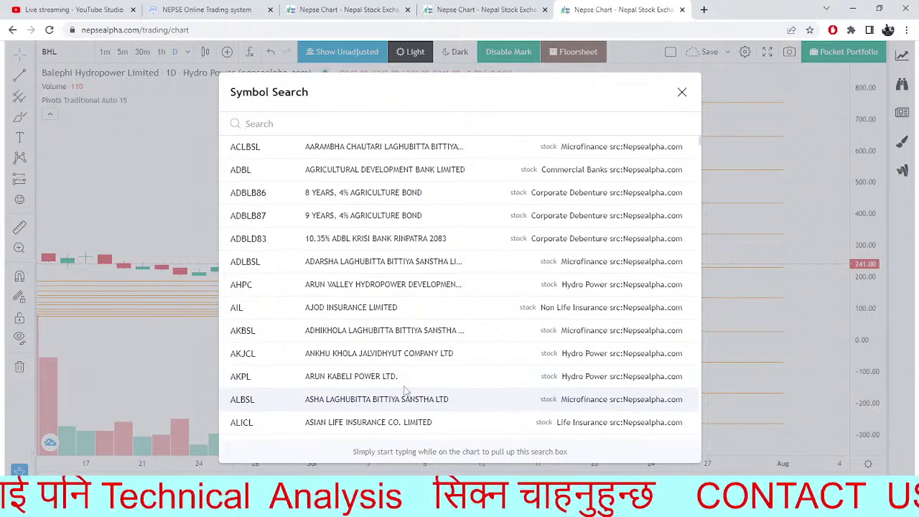
{"action": "type", "text": "UP["}
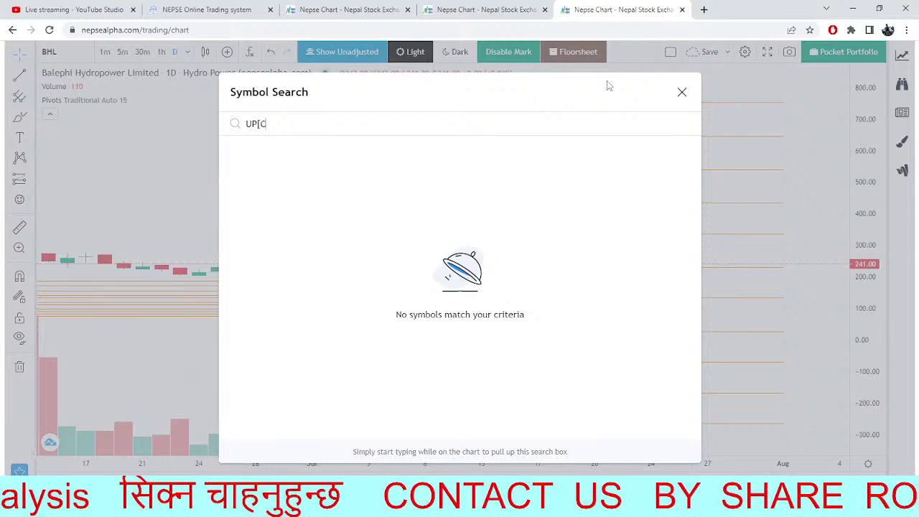
{"action": "key", "text": "BackSpace"}
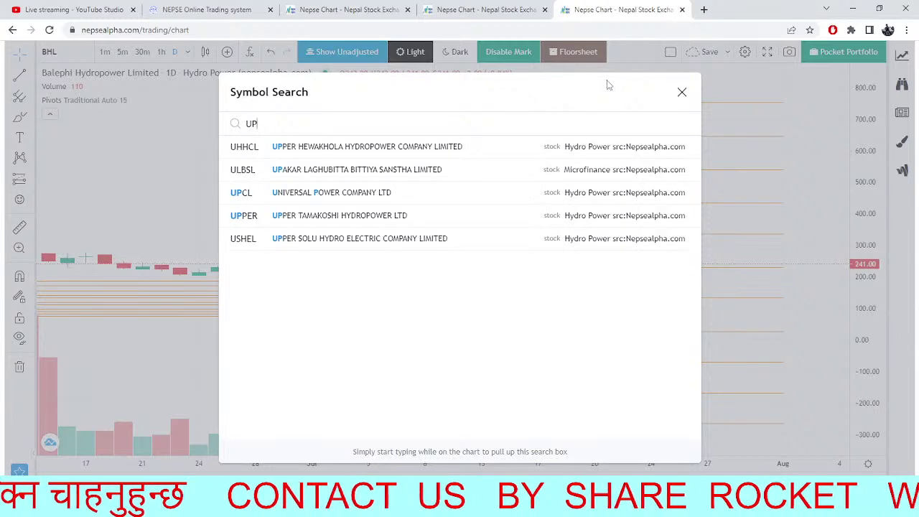
{"action": "left_click", "coordinate": [483, 201]}
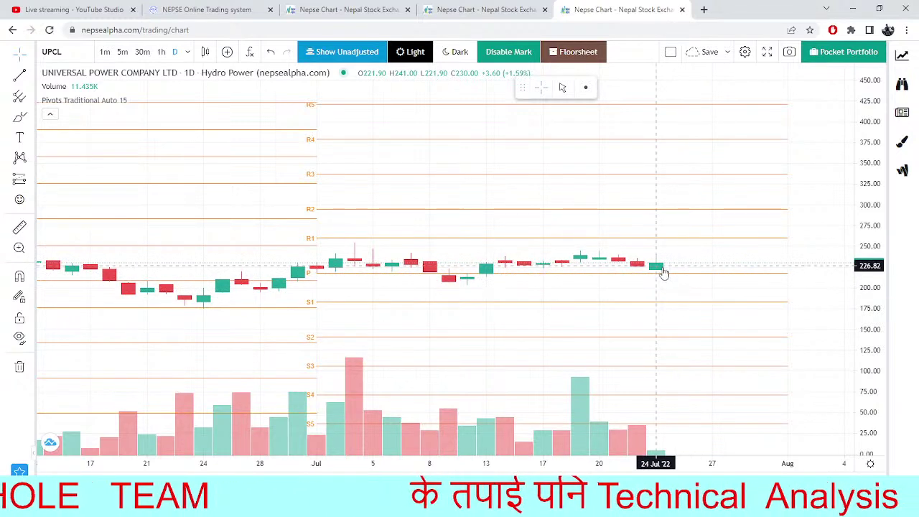
{"action": "left_click", "coordinate": [79, 48]}
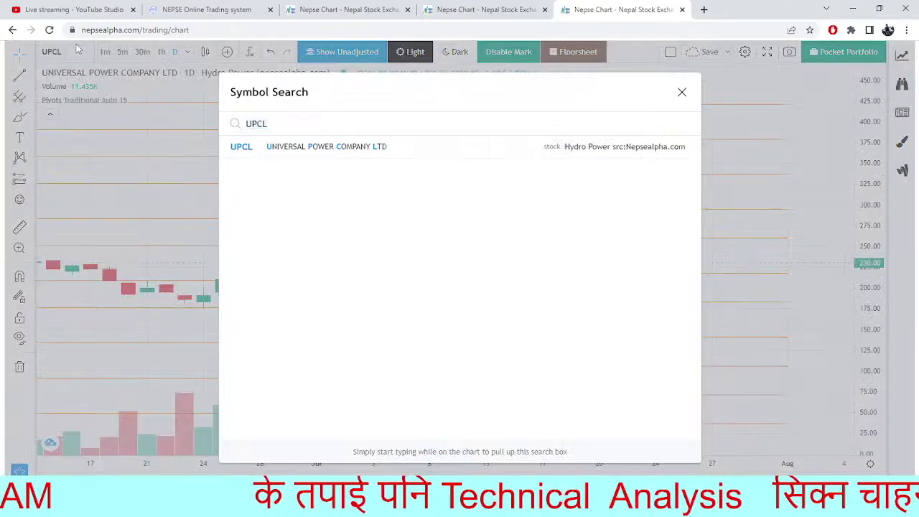
{"action": "key", "text": "BackSpace"}
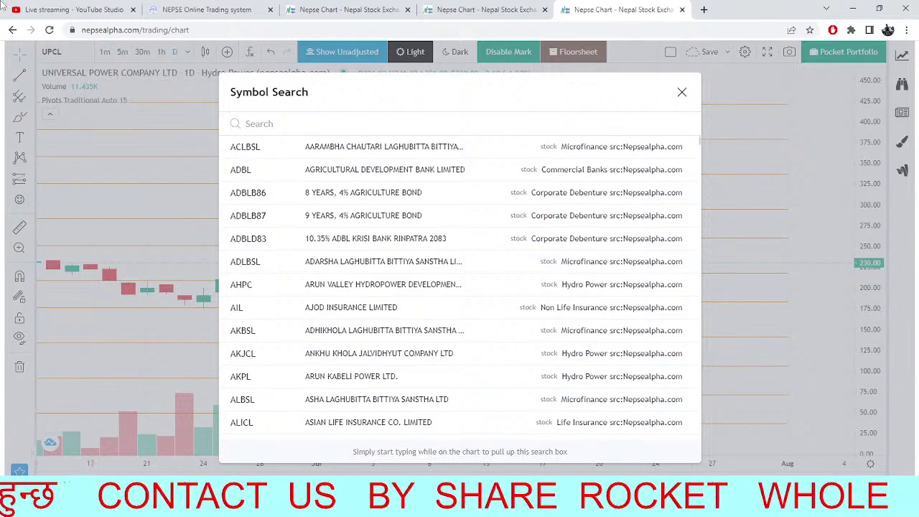
{"action": "key", "text": "Escape"}
Compare the live index on the TMS dashboard with the daily NEPSE chart.
{"action": "left_click", "coordinate": [244, 9]}
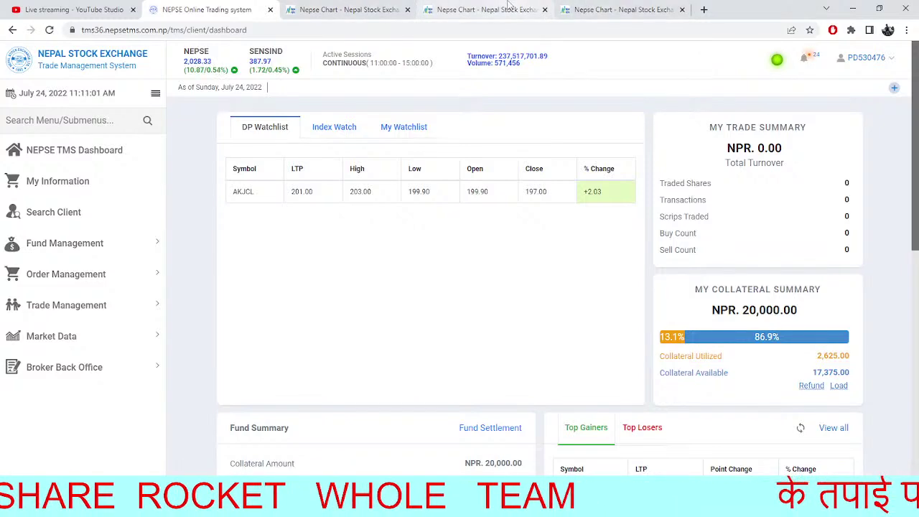
{"action": "left_click", "coordinate": [531, 10]}
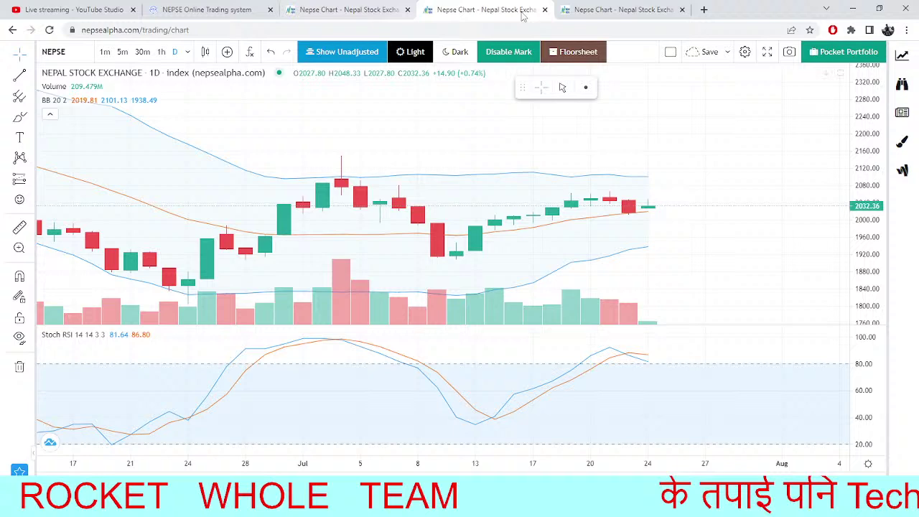
Search the symbols for FOW and load FOWAD (Forward Community Microfinance) on the daily pivot chart.
{"action": "left_click", "coordinate": [646, 10]}
{"action": "left_click", "coordinate": [63, 56]}
{"action": "key", "text": "BackSpace"}
{"action": "key", "text": "BackSpace"}
{"action": "key", "text": "BackSpace"}
{"action": "key", "text": "BackSpace"}
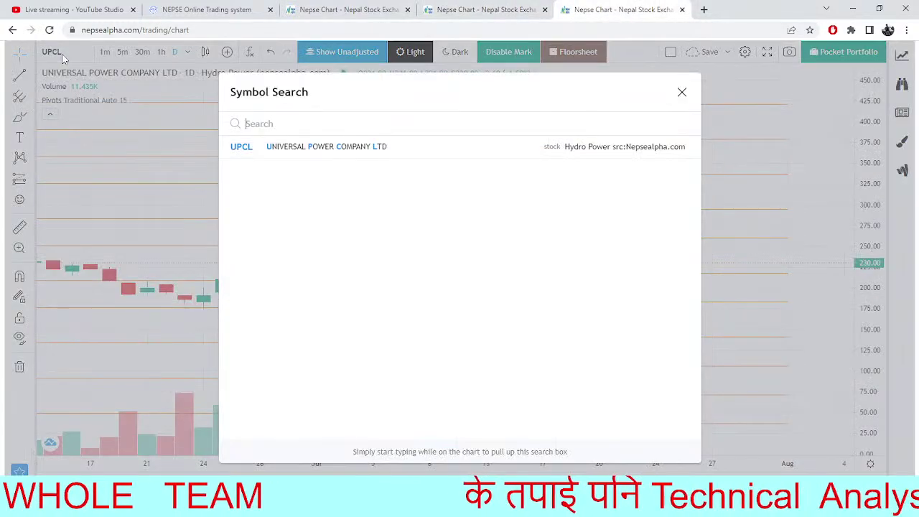
{"action": "type", "text": "FOW"}
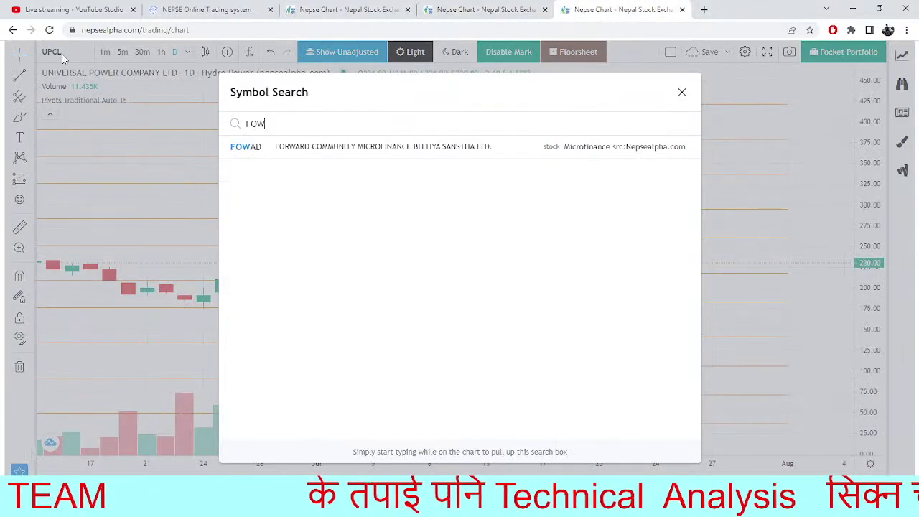
{"action": "left_click", "coordinate": [326, 143]}
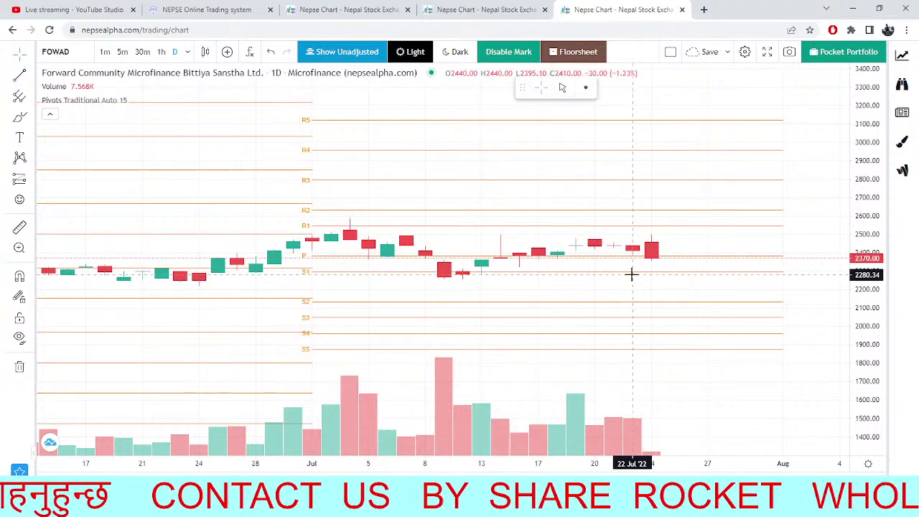
{"action": "left_click", "coordinate": [73, 53]}
{"action": "key", "text": "BackSpace"}
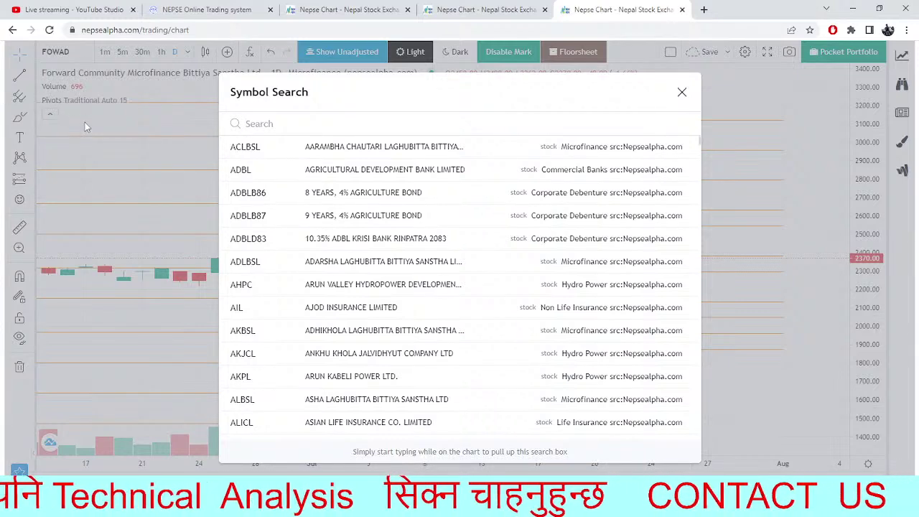
{"action": "key", "text": "Escape"}
Check the live index on the TMS dashboard, the 5-minute NEPSE chart and the daily Bollinger Bands chart.
{"action": "left_click", "coordinate": [199, 7]}
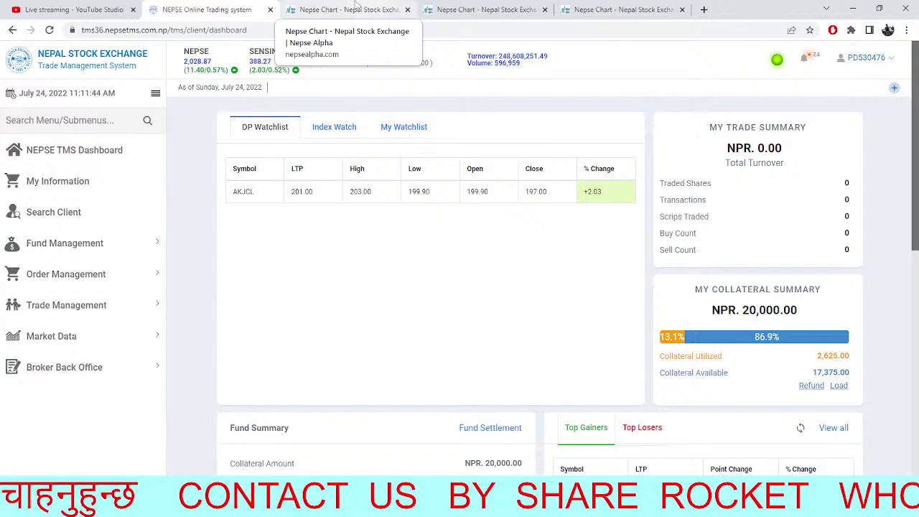
{"action": "left_click", "coordinate": [327, 10]}
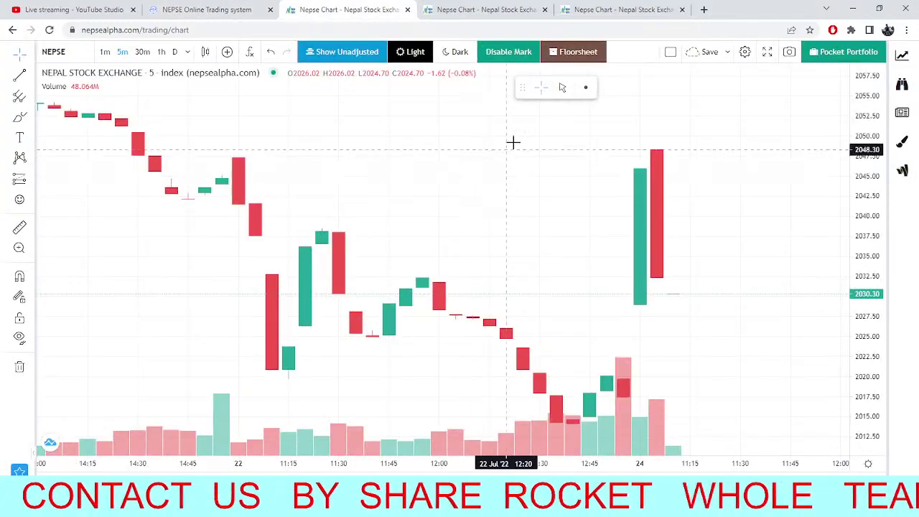
{"action": "scroll", "coordinate": [512, 141], "scroll_direction": "down", "scroll_amount": 3}
{"action": "left_click", "coordinate": [503, 9]}
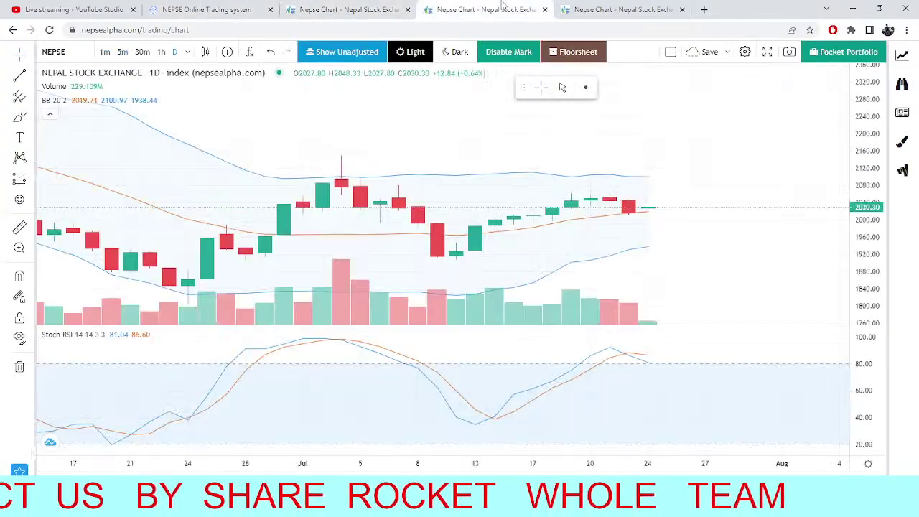
Draw a horizontal line at about 2048.25 on the 5-minute NEPSE chart, at the 24 July high, and make it 3px thick.
{"action": "left_click", "coordinate": [387, 9]}
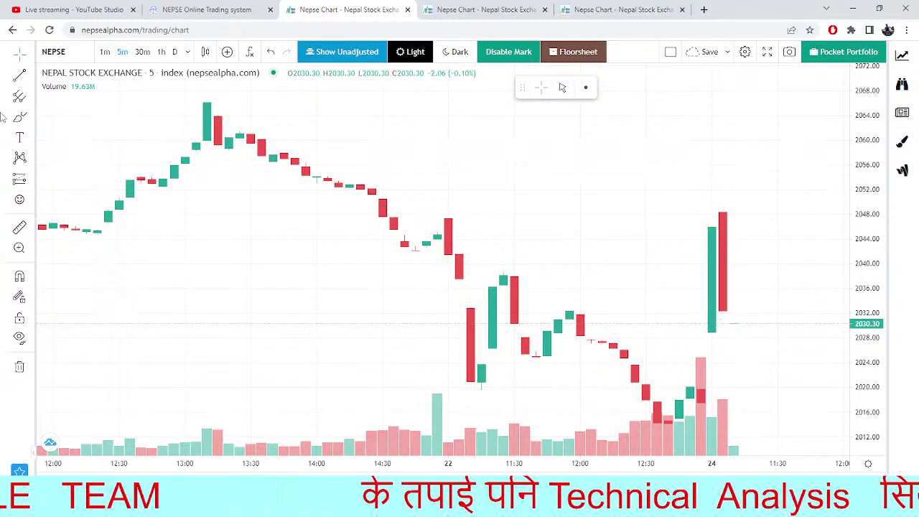
{"action": "left_click", "coordinate": [31, 75]}
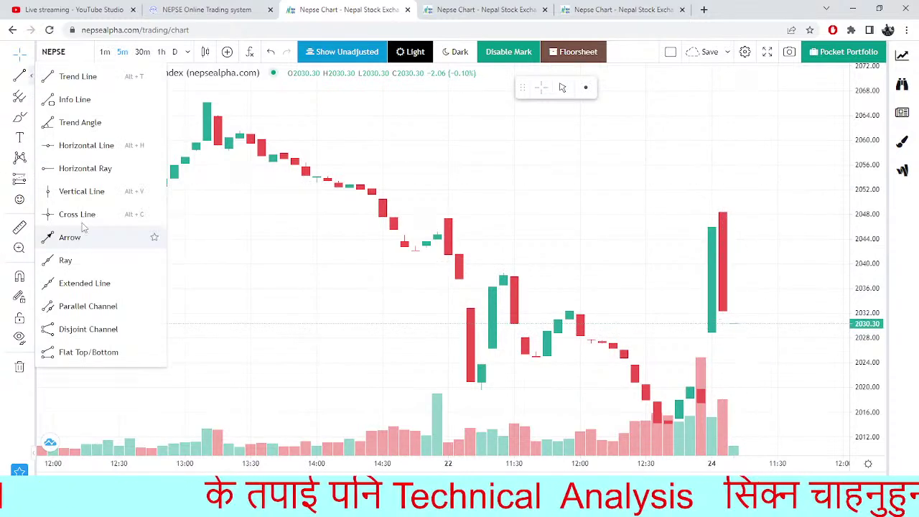
{"action": "left_click", "coordinate": [80, 150]}
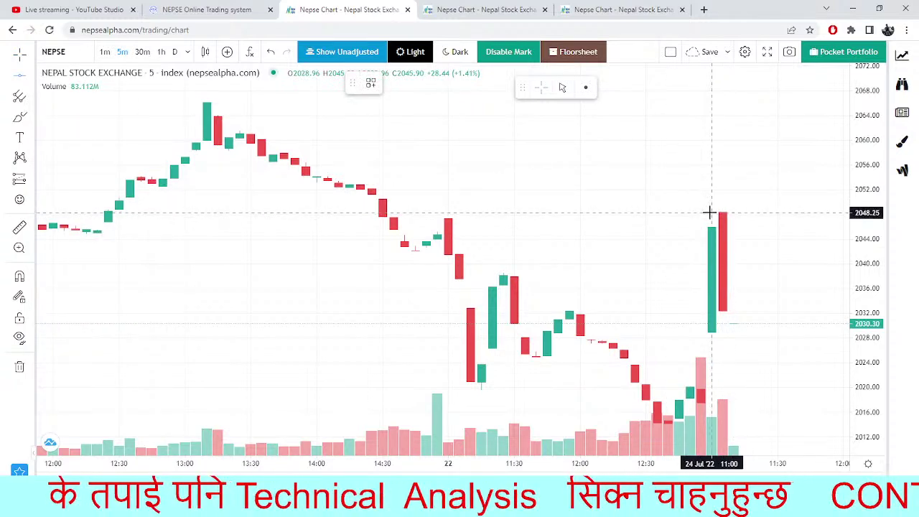
{"action": "left_click", "coordinate": [704, 213]}
{"action": "left_click", "coordinate": [430, 83]}
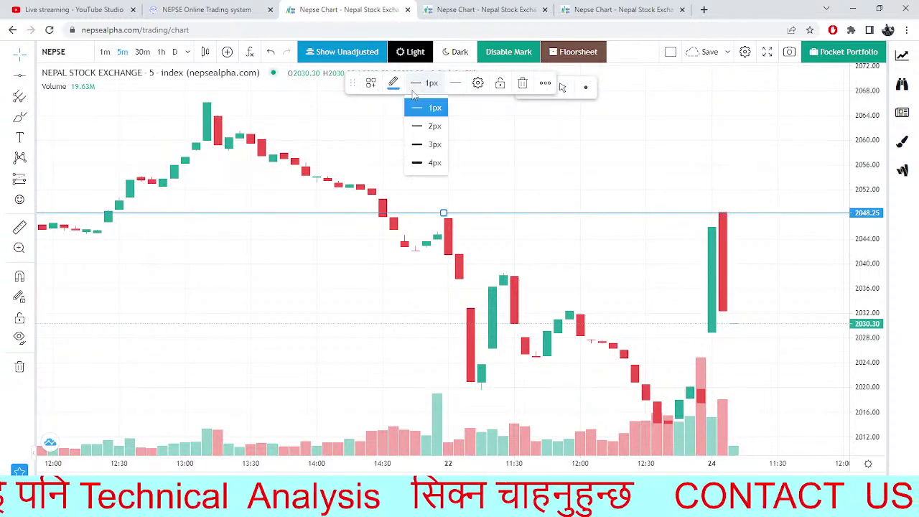
{"action": "left_click", "coordinate": [423, 144]}
{"action": "left_click", "coordinate": [568, 140]}
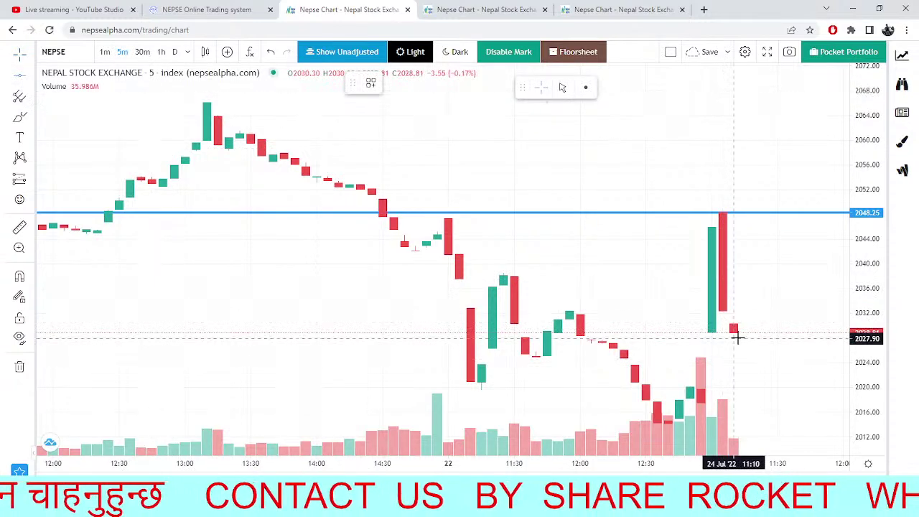
Review more 5-minute NEPSE candles against the horizontal line and recheck the live index on the TMS dashboard.
{"action": "scroll", "coordinate": [689, 364], "scroll_direction": "down", "scroll_amount": 4}
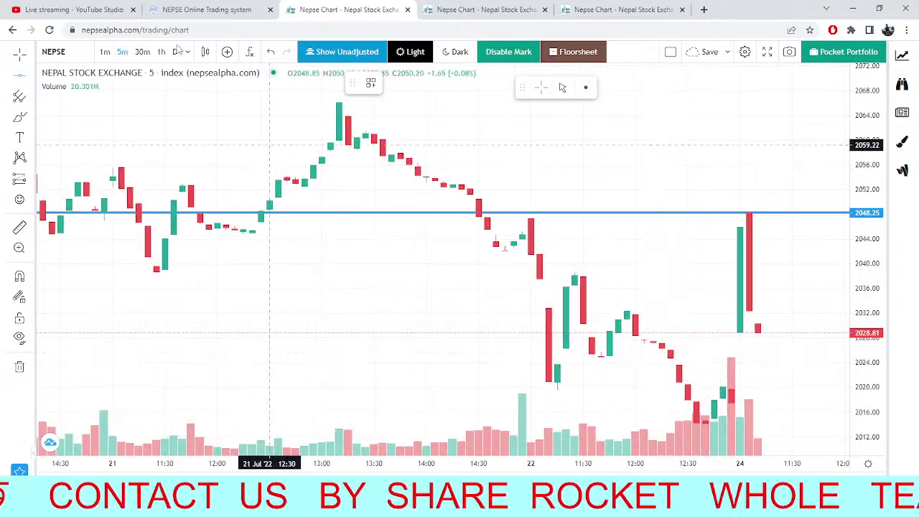
{"action": "left_click", "coordinate": [207, 9]}
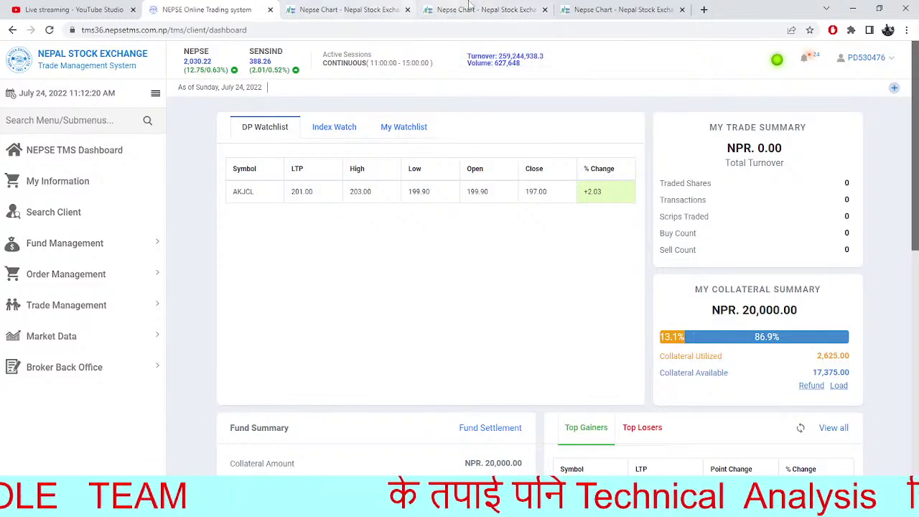
{"action": "left_click", "coordinate": [472, 6]}
{"action": "left_click", "coordinate": [354, 10]}
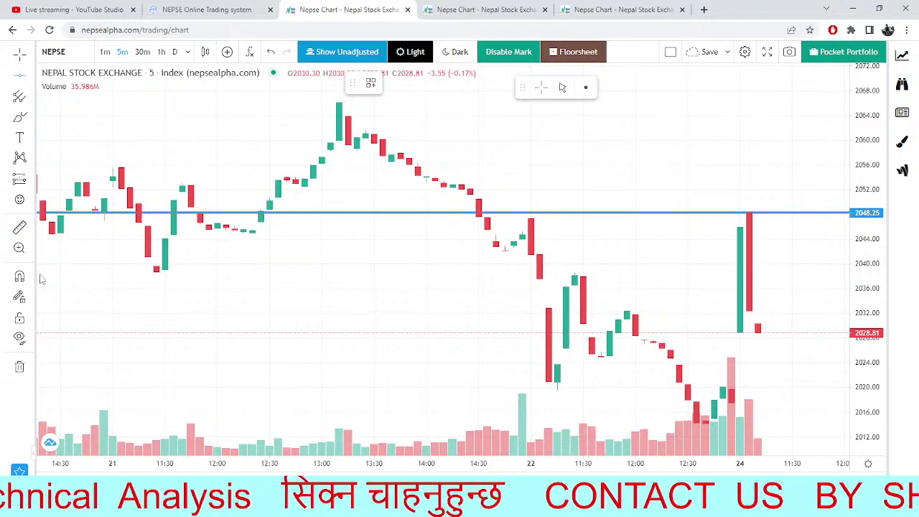
Switch the daily Bollinger Bands and Stoch RSI chart from NEPSE to HDL (Himalayan Distillery Limited).
{"action": "left_click", "coordinate": [481, 10]}
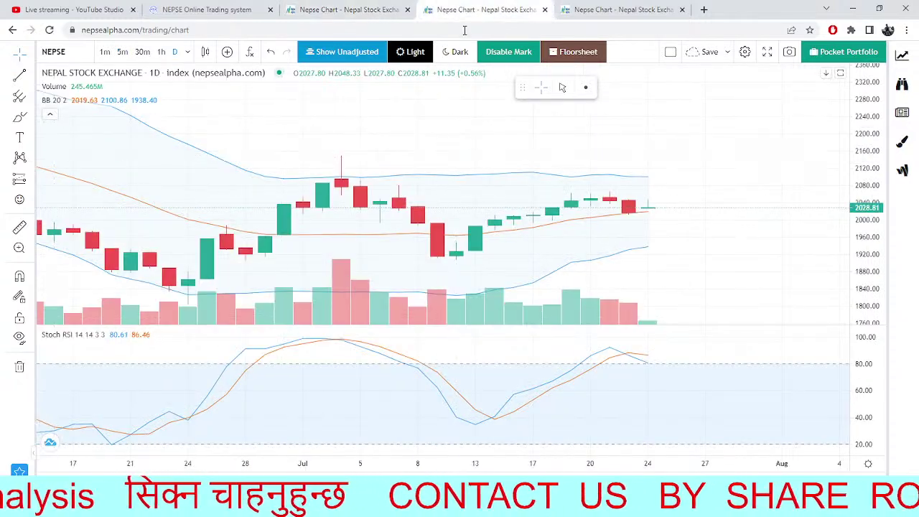
{"action": "left_click", "coordinate": [92, 51]}
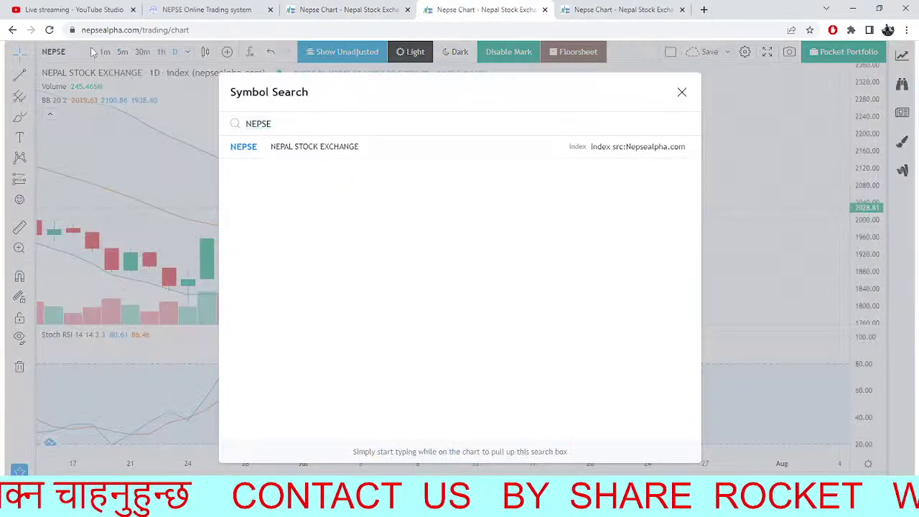
{"action": "key", "text": "BackSpace"}
{"action": "type", "text": "HDL"}
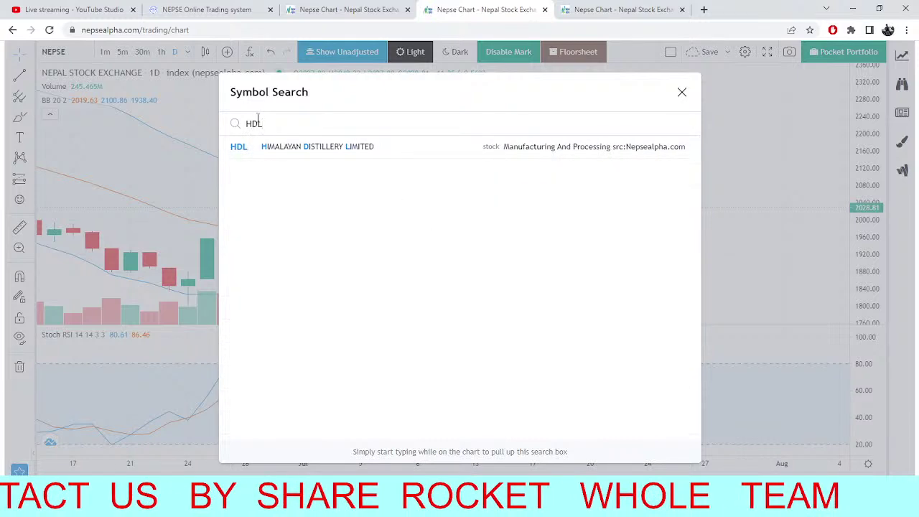
{"action": "left_click", "coordinate": [288, 146]}
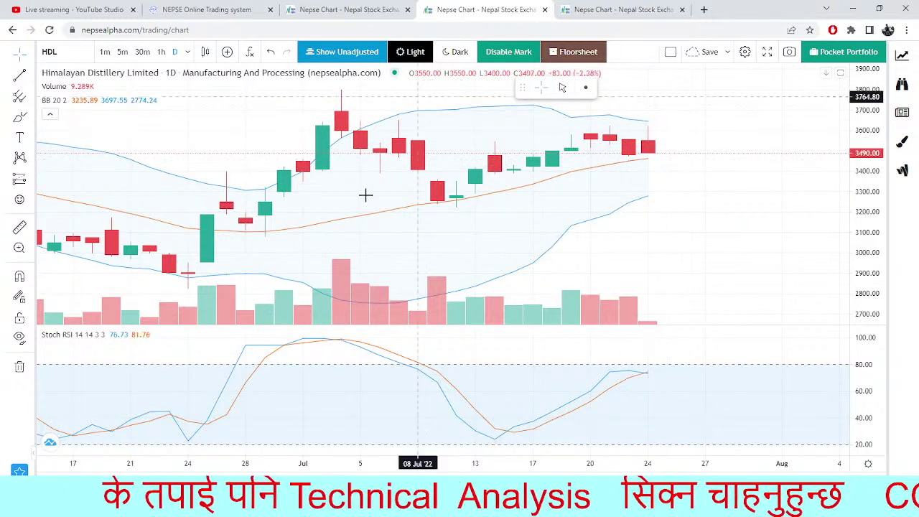
Switch the daily Bollinger Bands chart to STC (Salt Trading Corporation) and inspect its latest July candles.
{"action": "left_click", "coordinate": [51, 52]}
{"action": "key", "text": "BackSpace"}
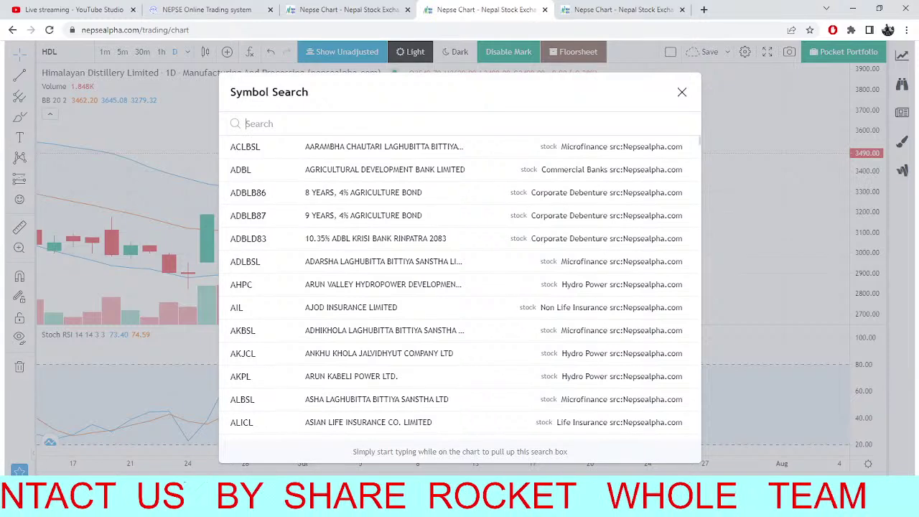
{"action": "type", "text": "STC"}
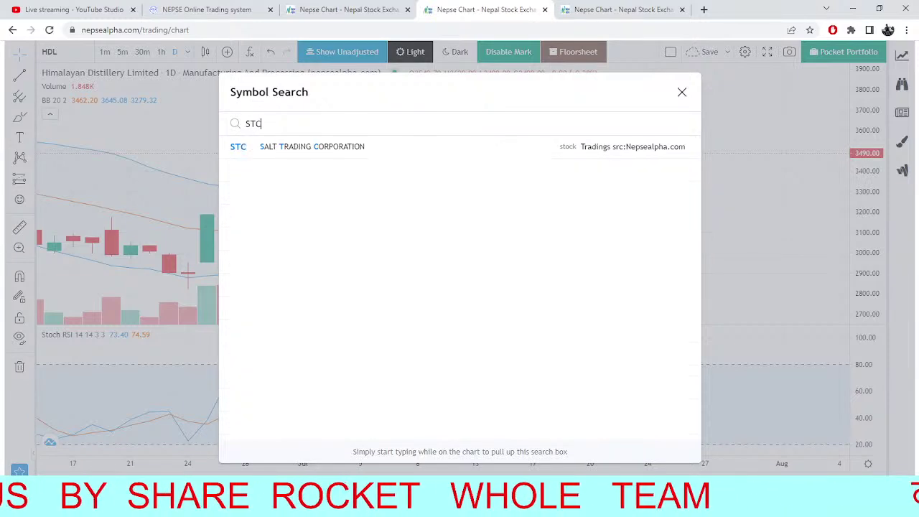
{"action": "left_click", "coordinate": [347, 147]}
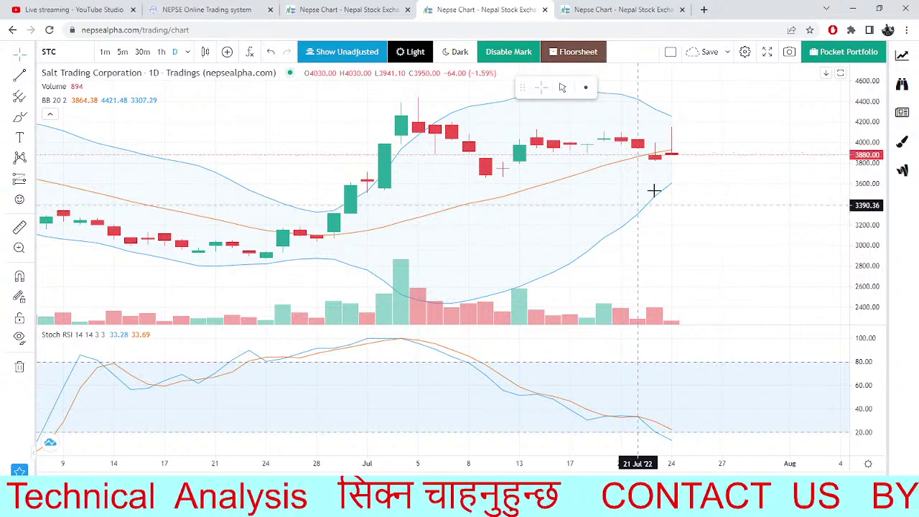
Recheck the live index on the TMS dashboard and review the daily STC and FOWAD charts.
{"action": "left_click", "coordinate": [246, 7]}
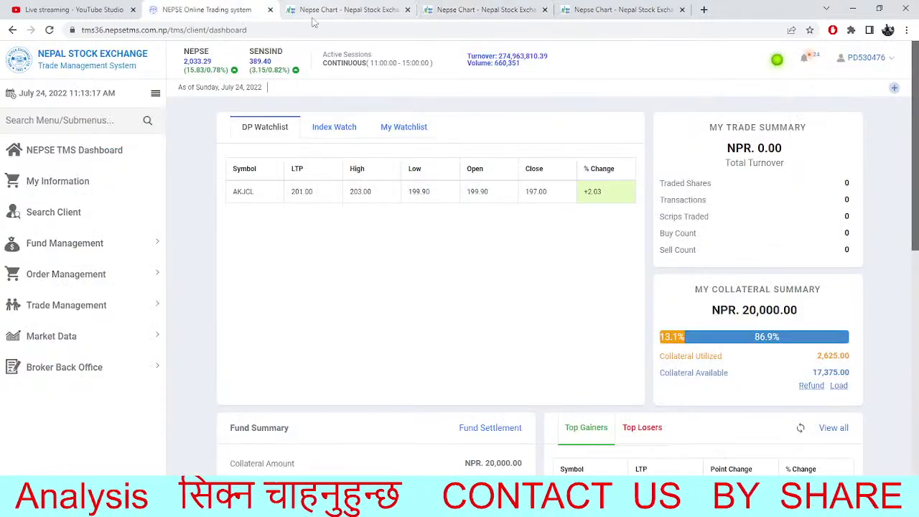
{"action": "left_click", "coordinate": [473, 6]}
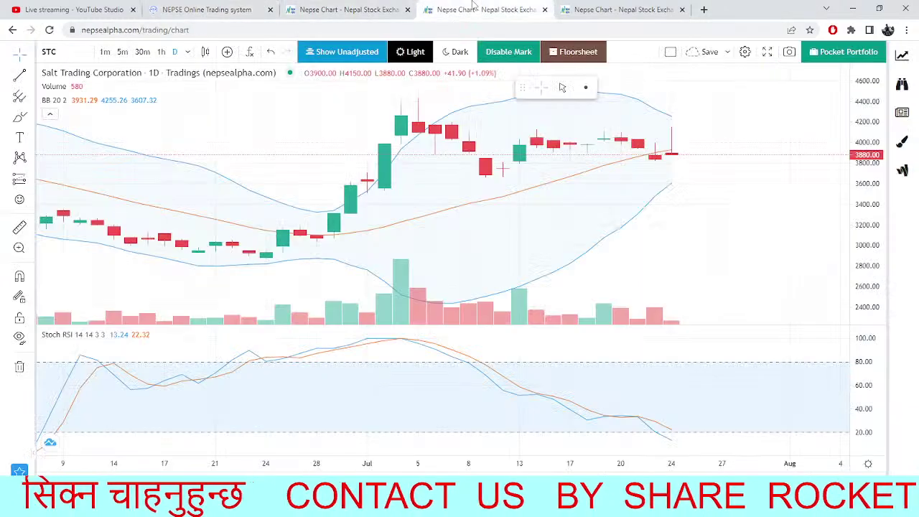
{"action": "left_click", "coordinate": [614, 15]}
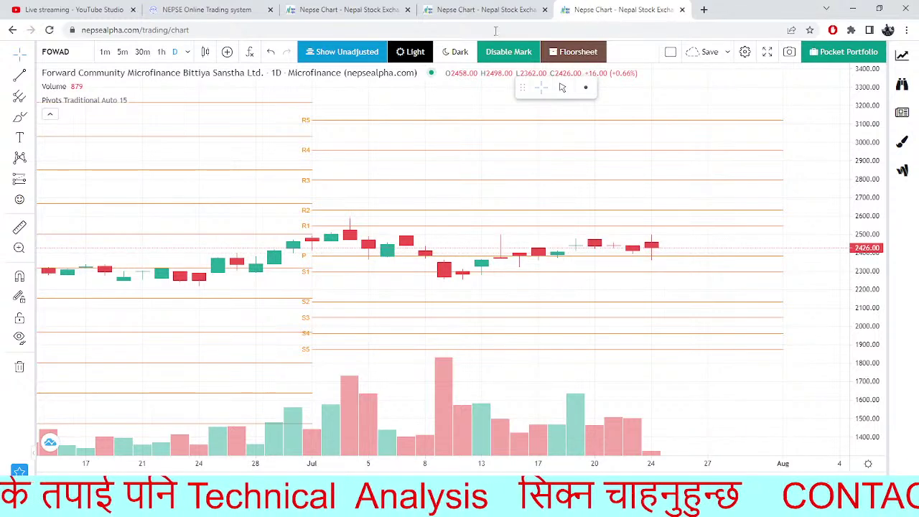
{"action": "left_click", "coordinate": [462, 9]}
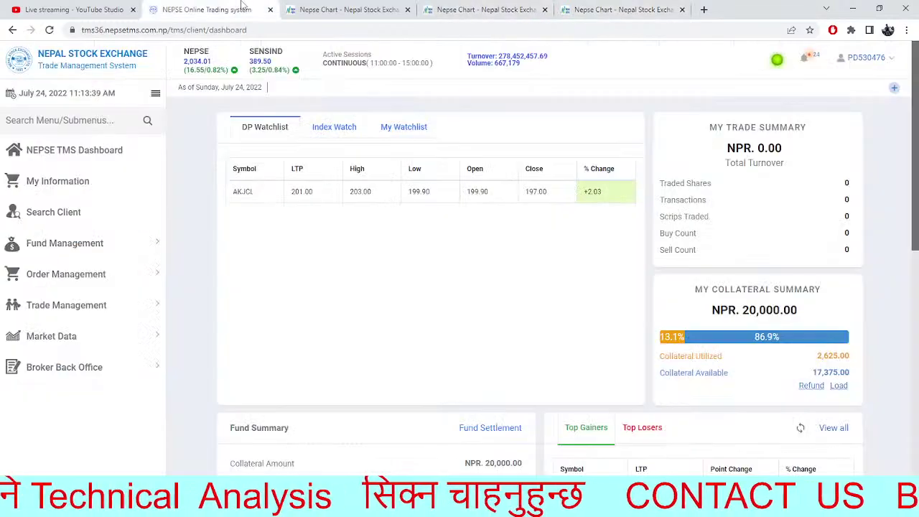
{"action": "left_click", "coordinate": [206, 9]}
{"action": "left_click", "coordinate": [594, 7]}
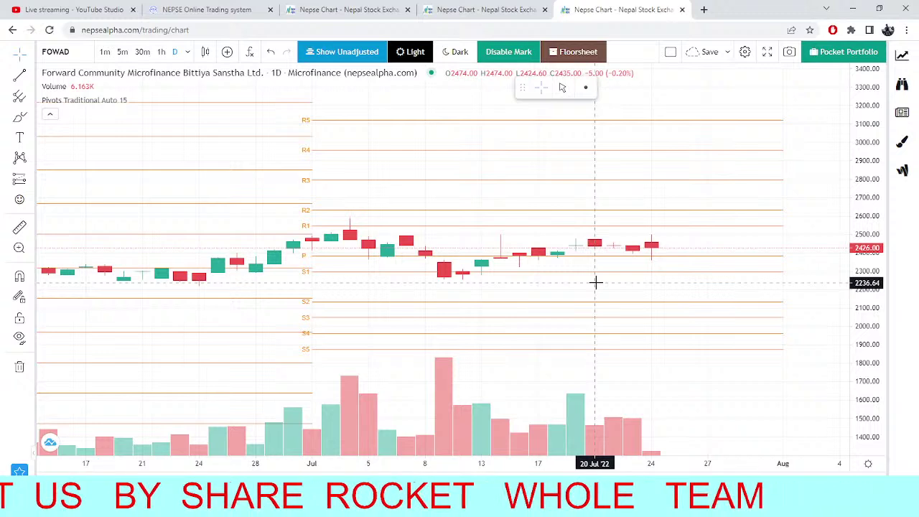
{"action": "left_click", "coordinate": [55, 52]}
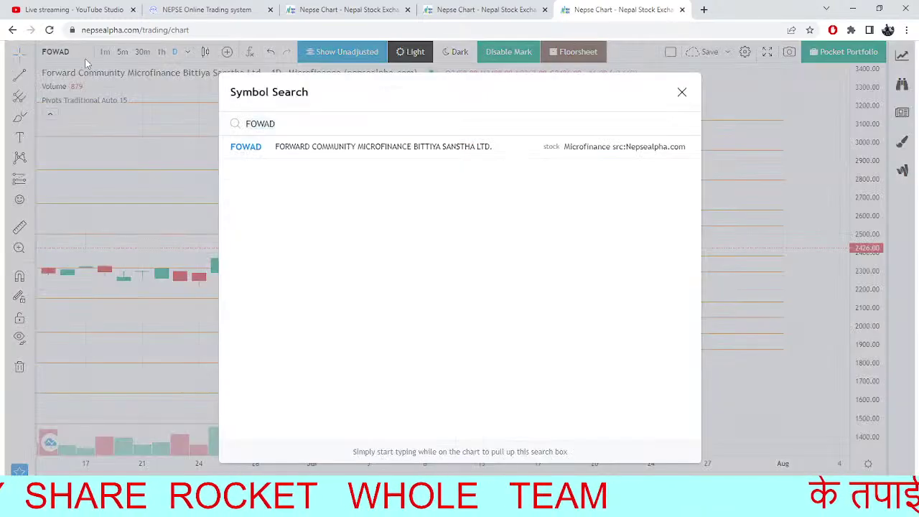
{"action": "key", "text": "BackSpace"}
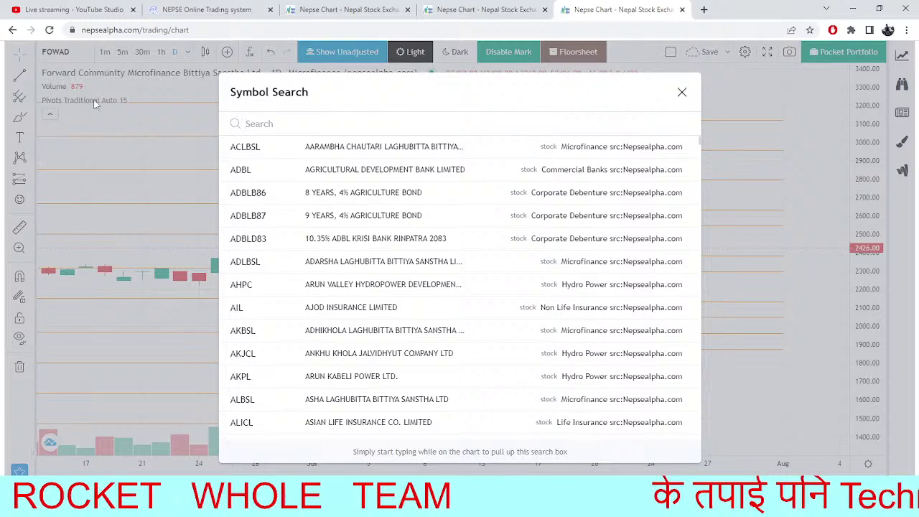
{"action": "left_click", "coordinate": [118, 363]}
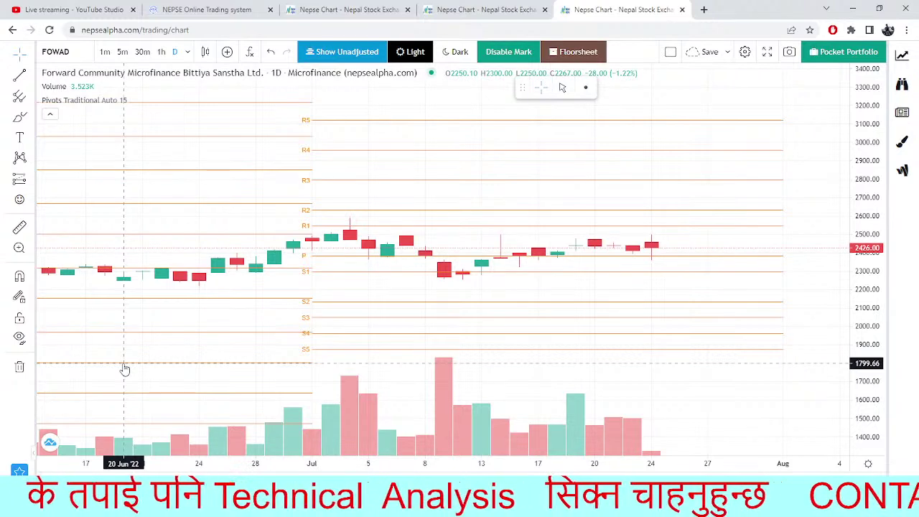
Return to the TMS dashboard and check the live NEPSE index and turnover.
{"action": "left_click", "coordinate": [197, 10]}
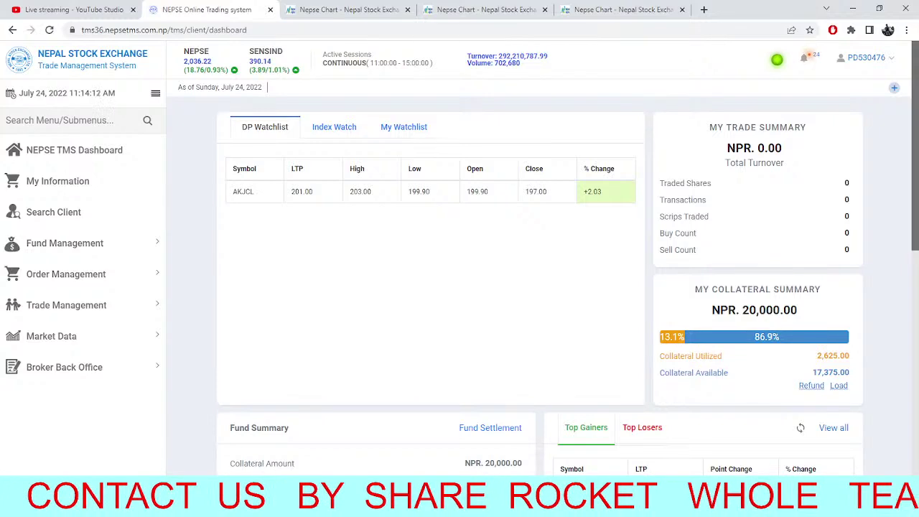
Switch the daily pivots chart from FOWAD to NIFRA (Nepal Infrastructure Bank Limited) and inspect its latest July candles.
{"action": "mouse_move", "coordinate": [725, 511]}
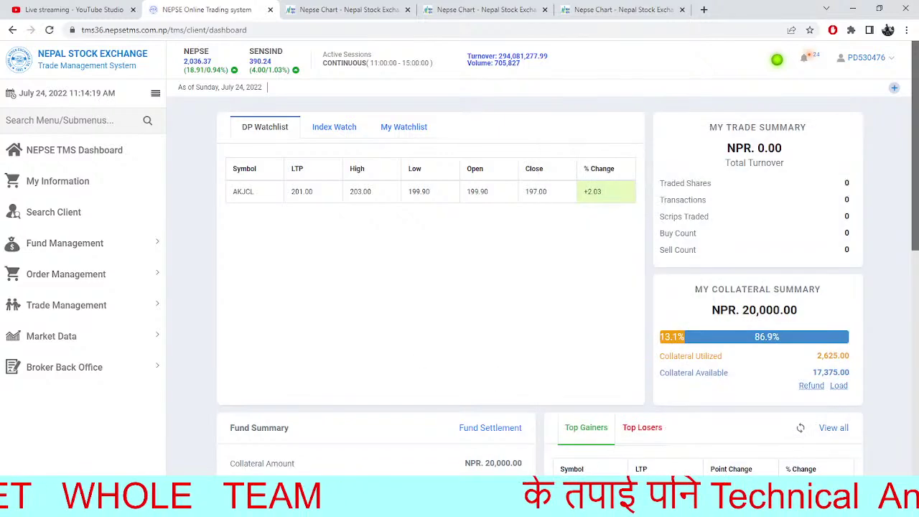
{"action": "left_click", "coordinate": [316, 9]}
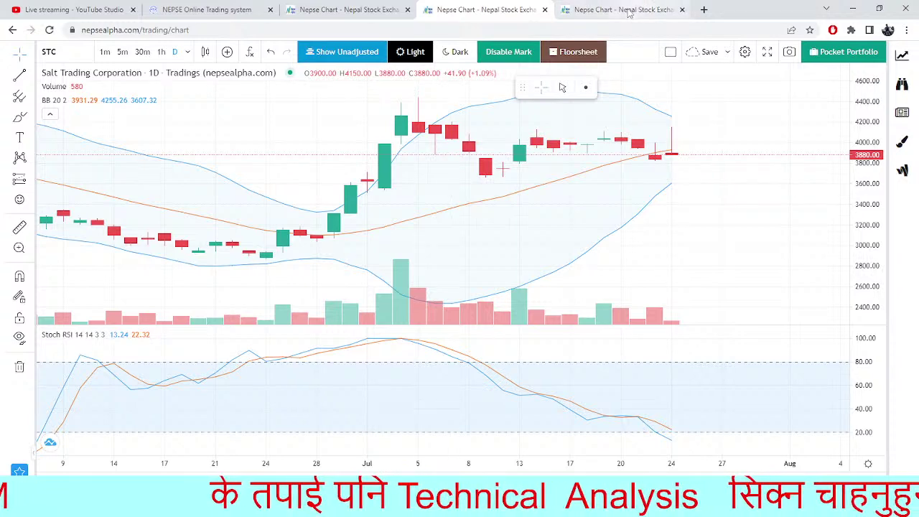
{"action": "left_click", "coordinate": [585, 10]}
{"action": "left_click", "coordinate": [52, 60]}
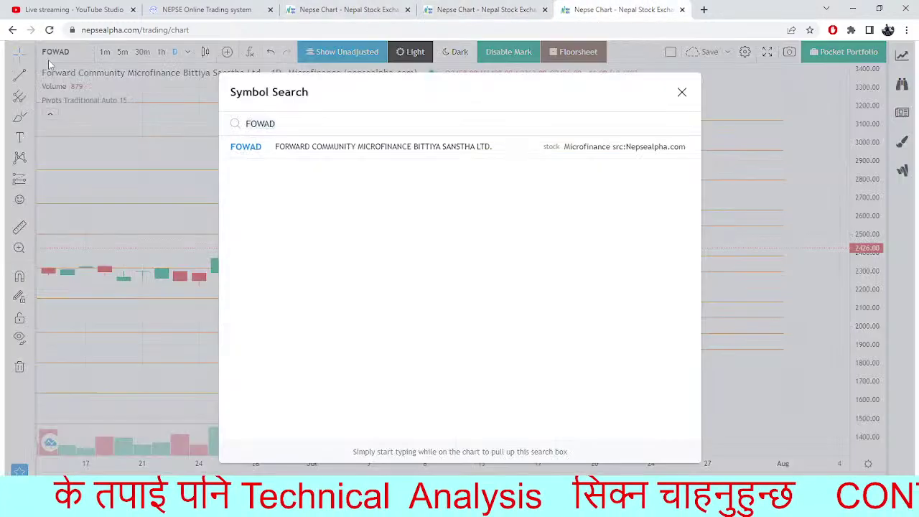
{"action": "key", "text": "BackSpace"}
{"action": "type", "text": "NI"}
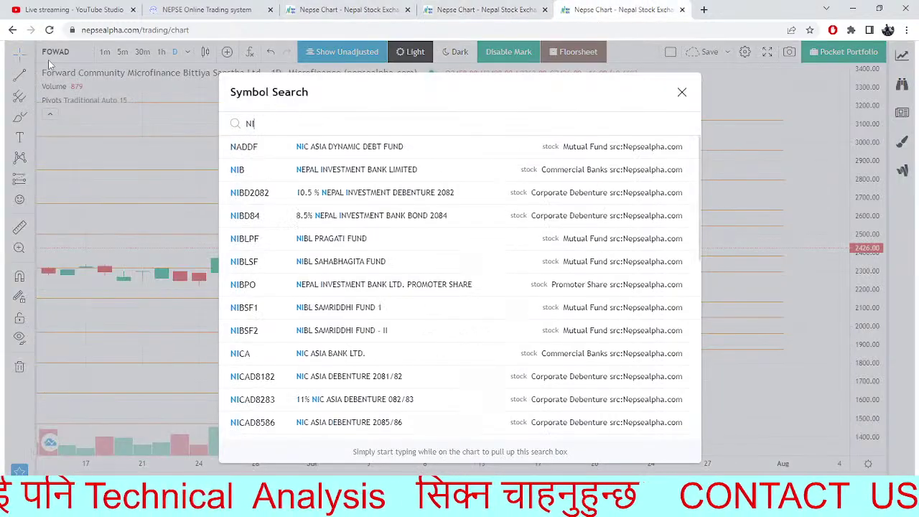
{"action": "type", "text": "FRA"}
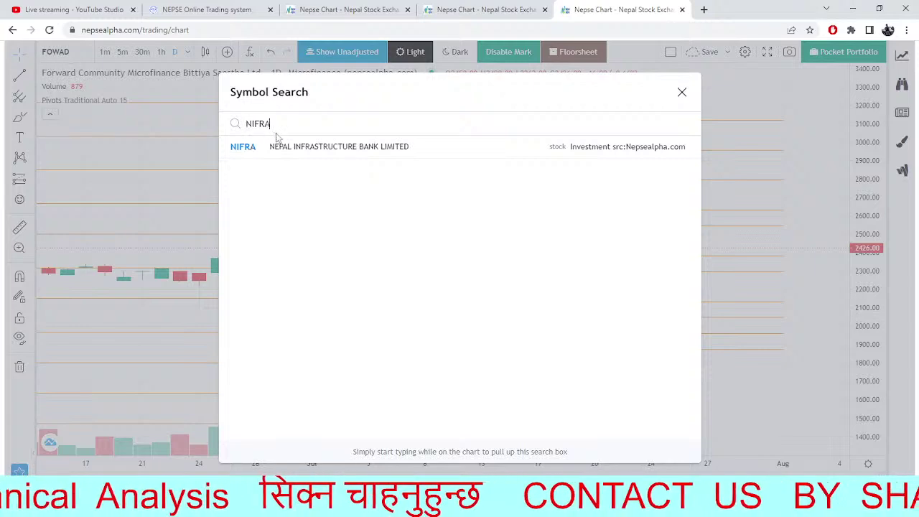
{"action": "left_click", "coordinate": [287, 153]}
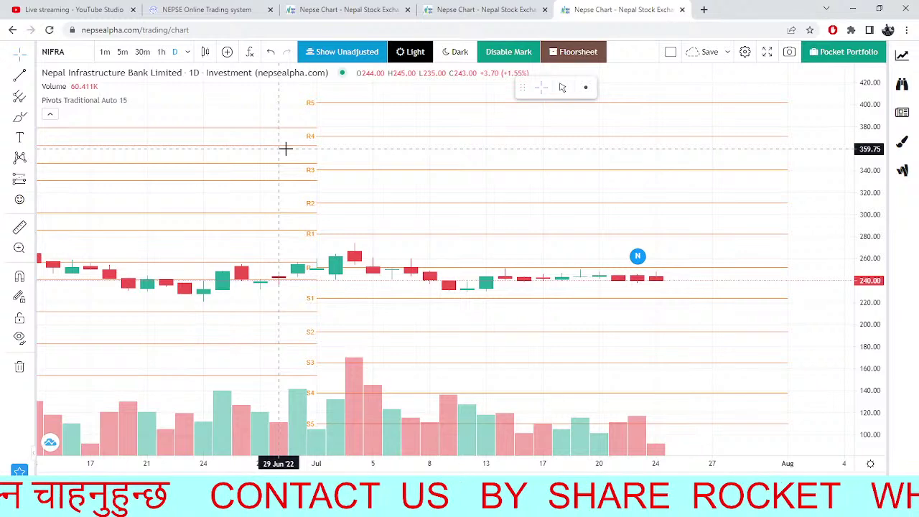
{"action": "scroll", "coordinate": [503, 276], "scroll_direction": "right", "scroll_amount": 5}
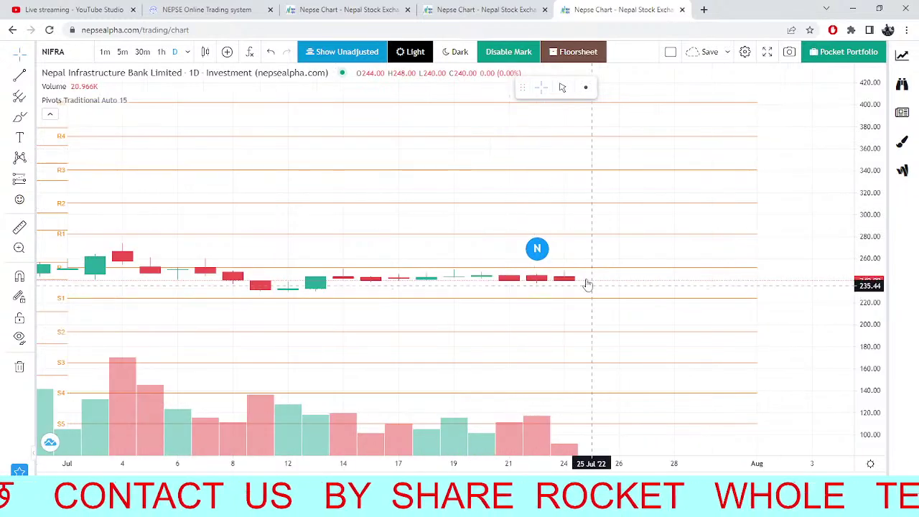
{"action": "left_click", "coordinate": [75, 51]}
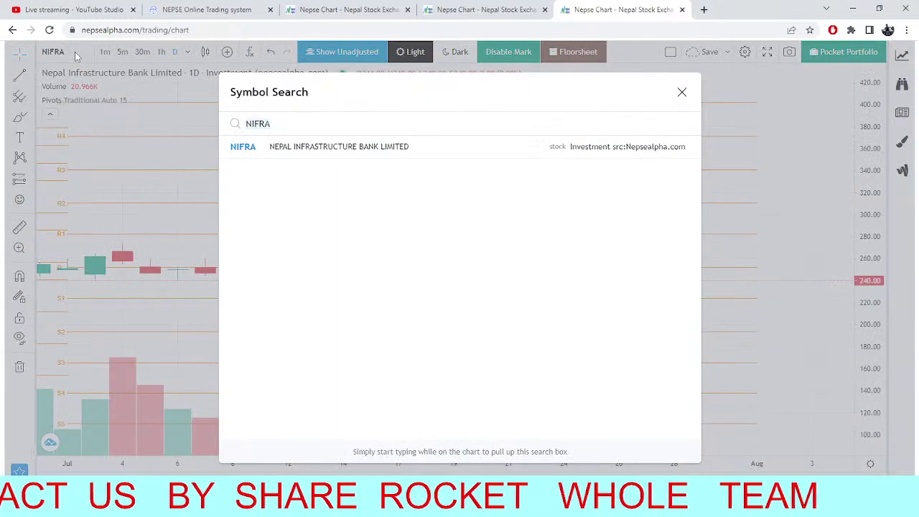
{"action": "key", "text": "BackSpace"}
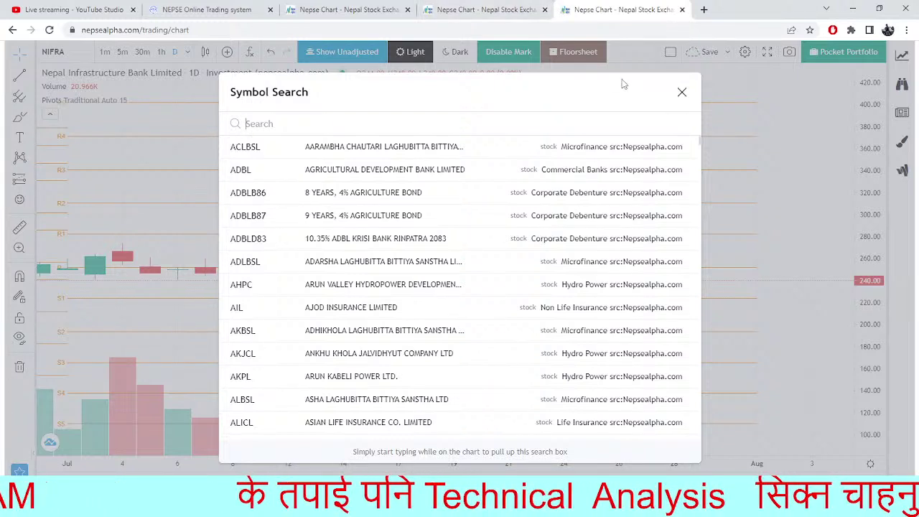
{"action": "left_click", "coordinate": [682, 94]}
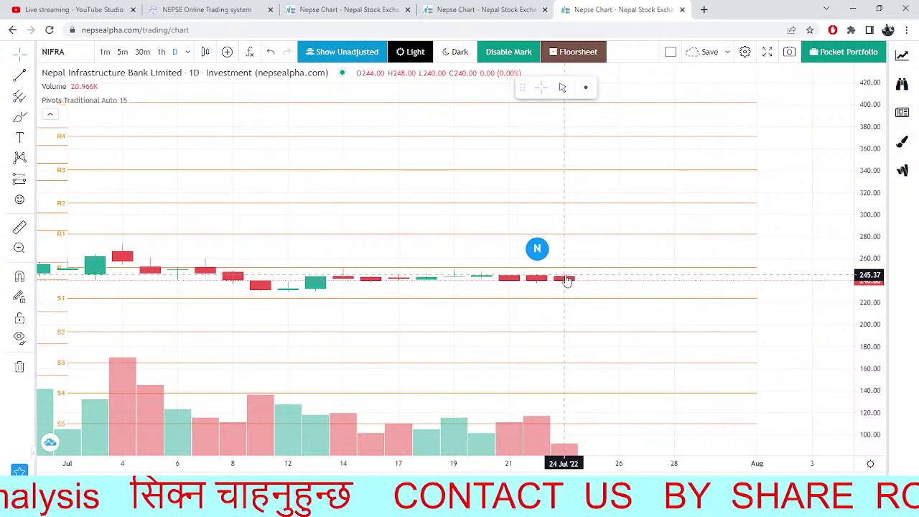
Recheck the live index and top gainers on the TMS dashboard, and review the 5-minute NEPSE and daily NIFRA charts.
{"action": "left_click", "coordinate": [256, 6]}
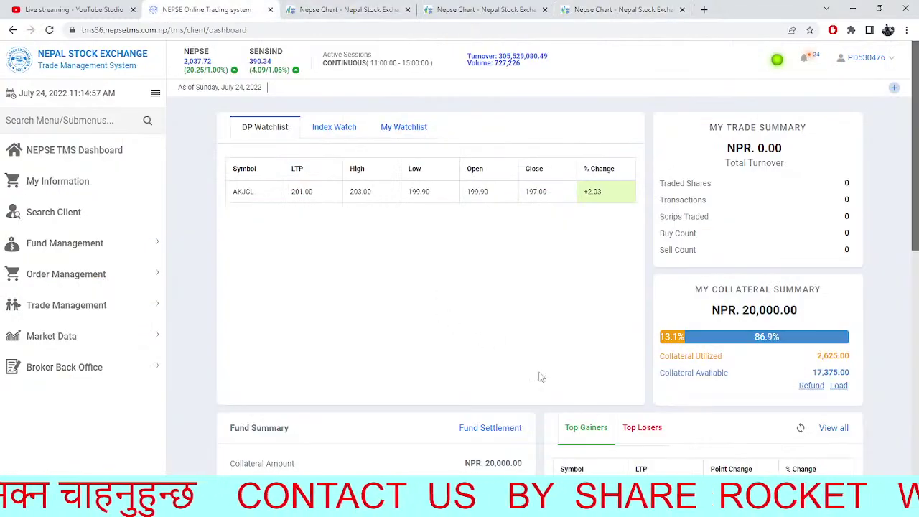
{"action": "scroll", "coordinate": [514, 420], "scroll_direction": "down", "scroll_amount": 3}
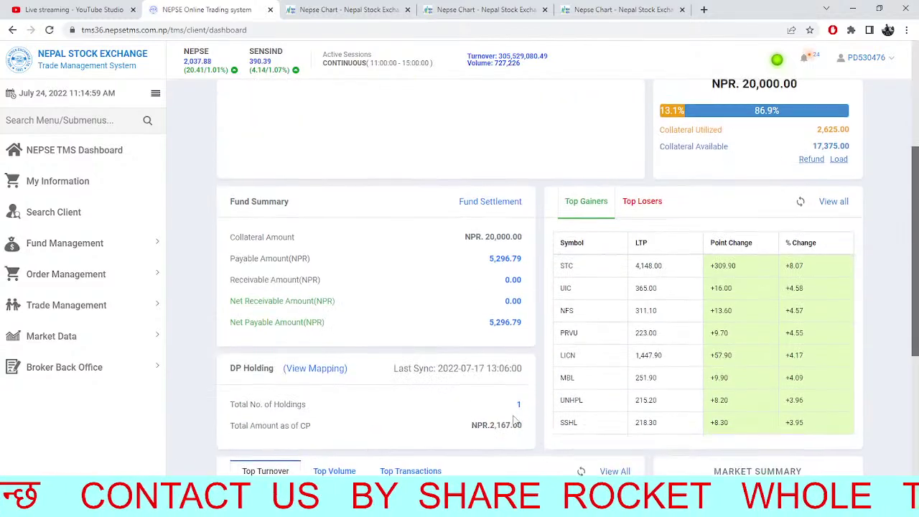
{"action": "scroll", "coordinate": [514, 420], "scroll_direction": "up", "scroll_amount": 3}
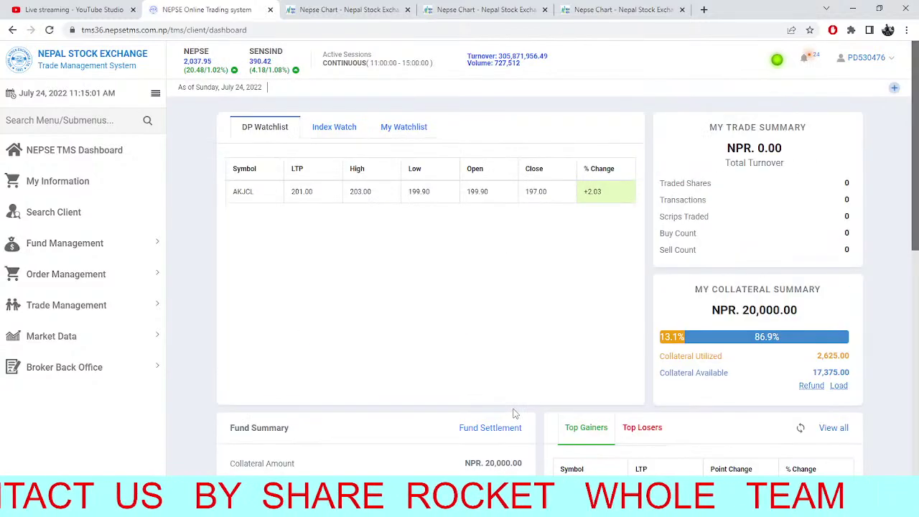
{"action": "left_click", "coordinate": [372, 8]}
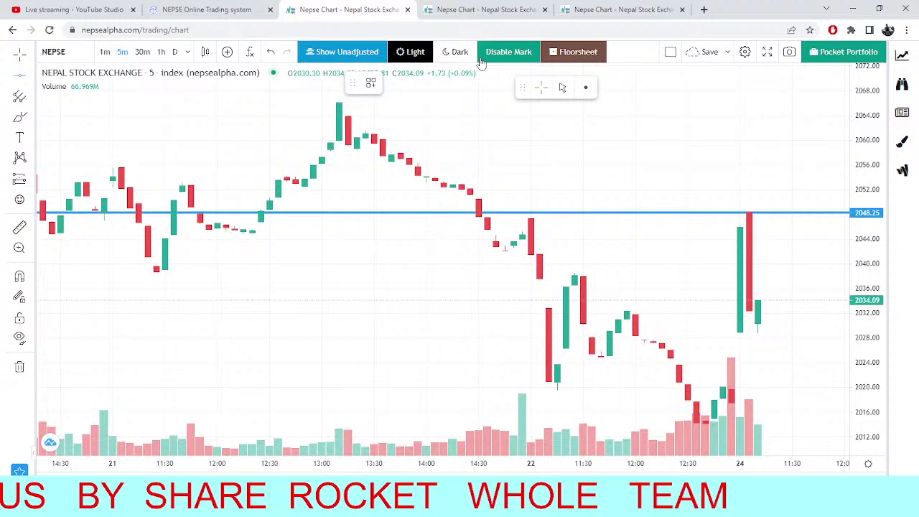
{"action": "left_click", "coordinate": [646, 9]}
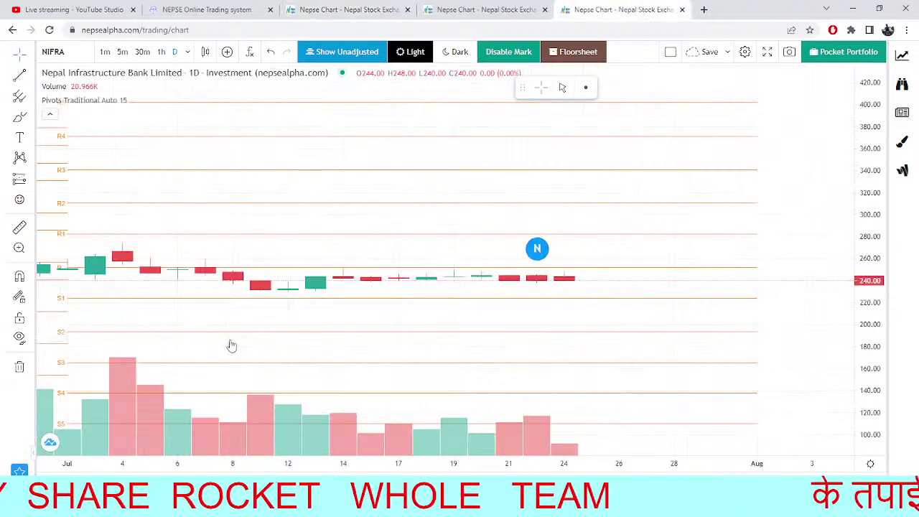
{"action": "left_click", "coordinate": [52, 52]}
{"action": "key", "text": "BackSpace"}
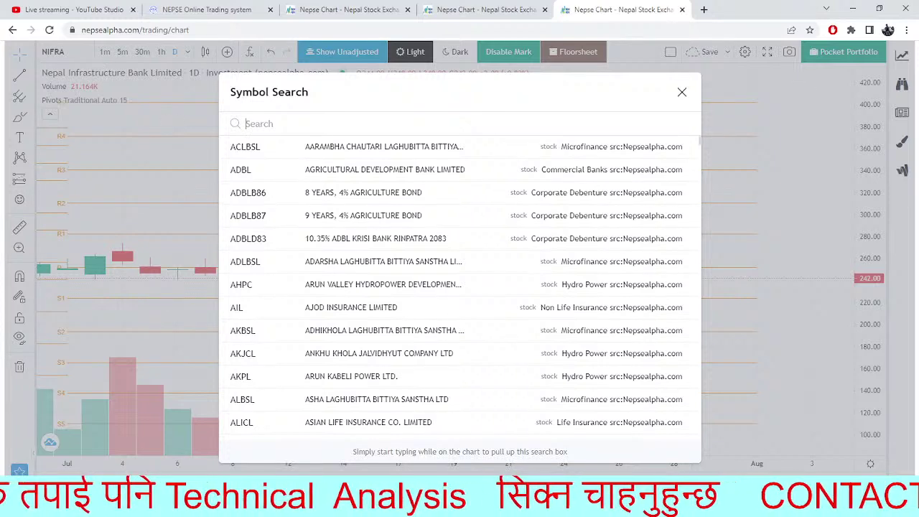
{"action": "left_click", "coordinate": [170, 132]}
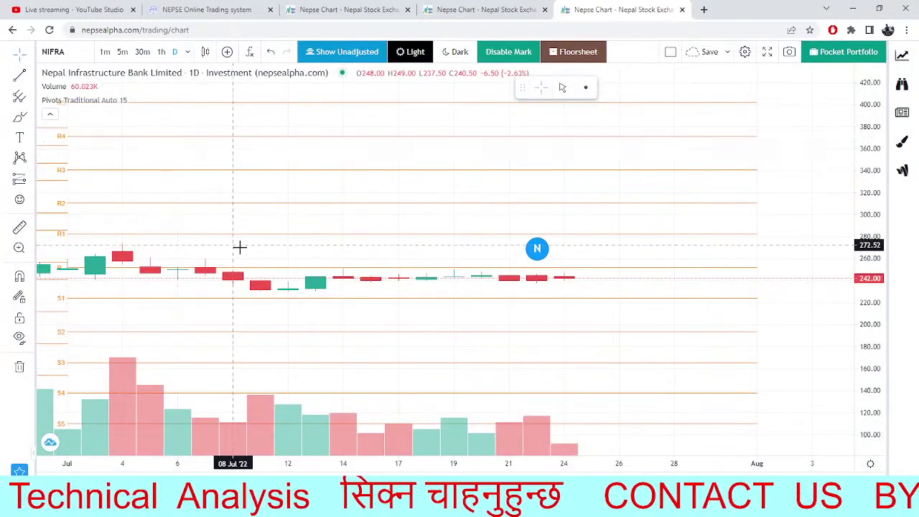
Switch the daily pivots chart from NIFRA to GVL (Green Ventures Limited).
{"action": "left_click", "coordinate": [85, 55]}
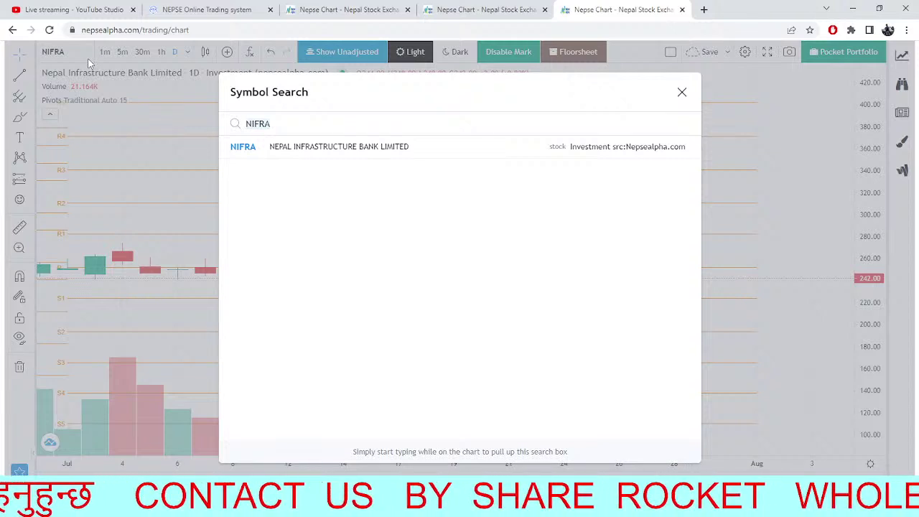
{"action": "type", "text": "GVL"}
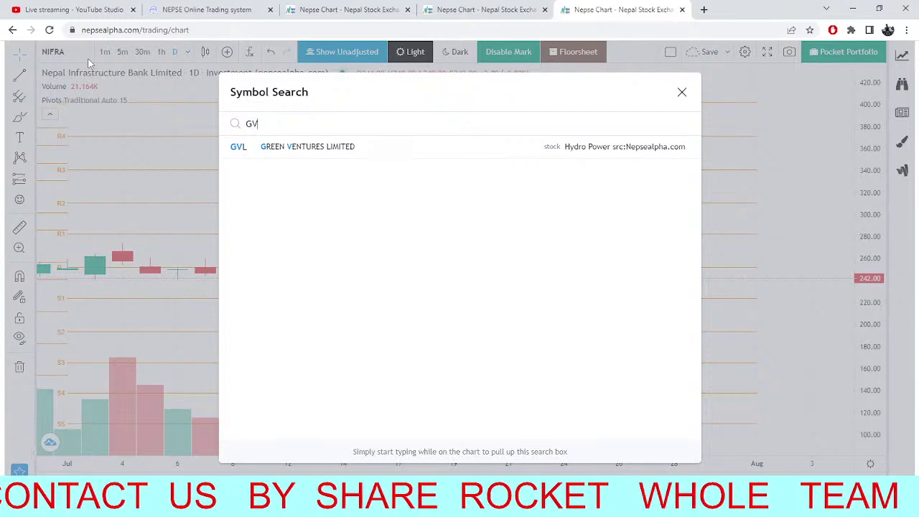
{"action": "left_click", "coordinate": [497, 155]}
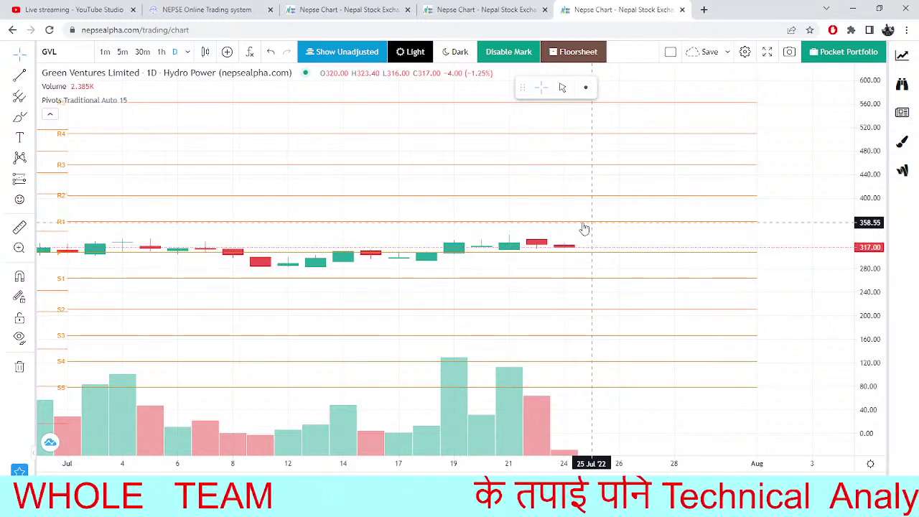
Switch the daily pivots chart from GVL to SHIVM (Shivam Cements Ltd).
{"action": "left_click", "coordinate": [69, 48]}
{"action": "key", "text": "BackSpace"}
{"action": "key", "text": "BackSpace"}
{"action": "key", "text": "BackSpace"}
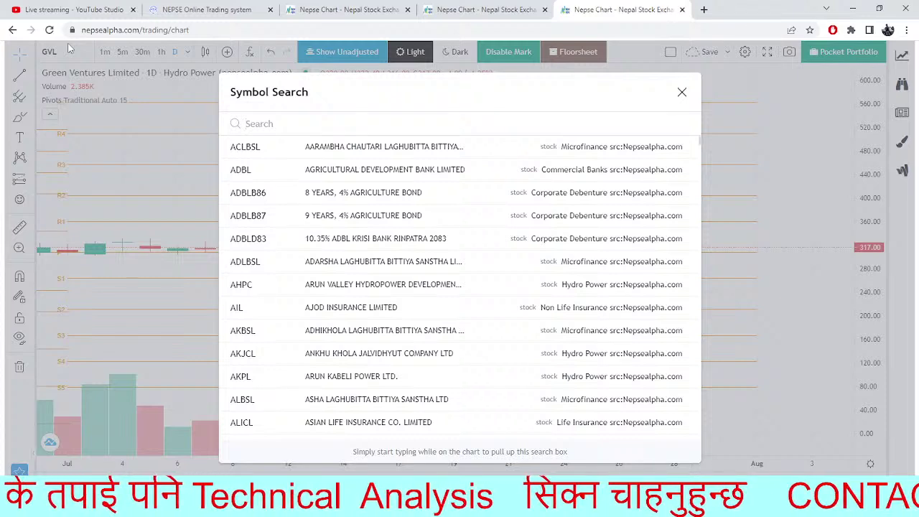
{"action": "type", "text": "SHIV"}
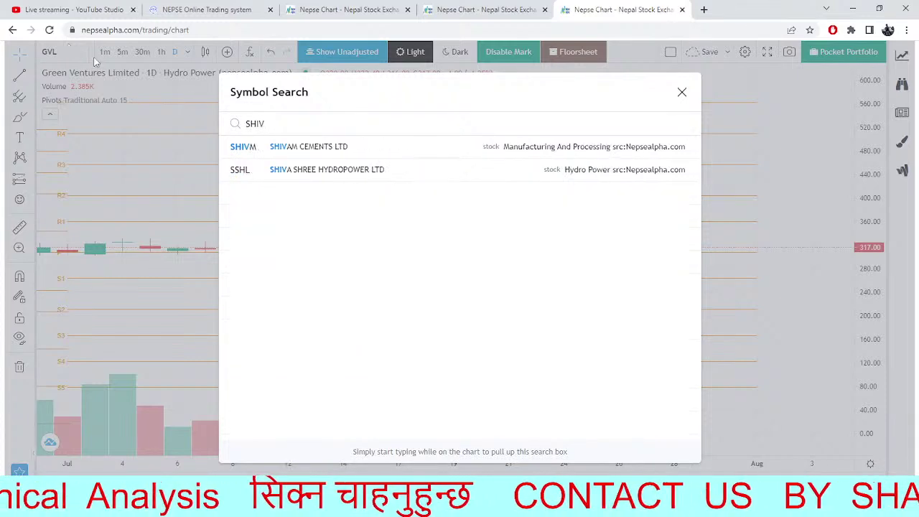
{"action": "left_click", "coordinate": [300, 154]}
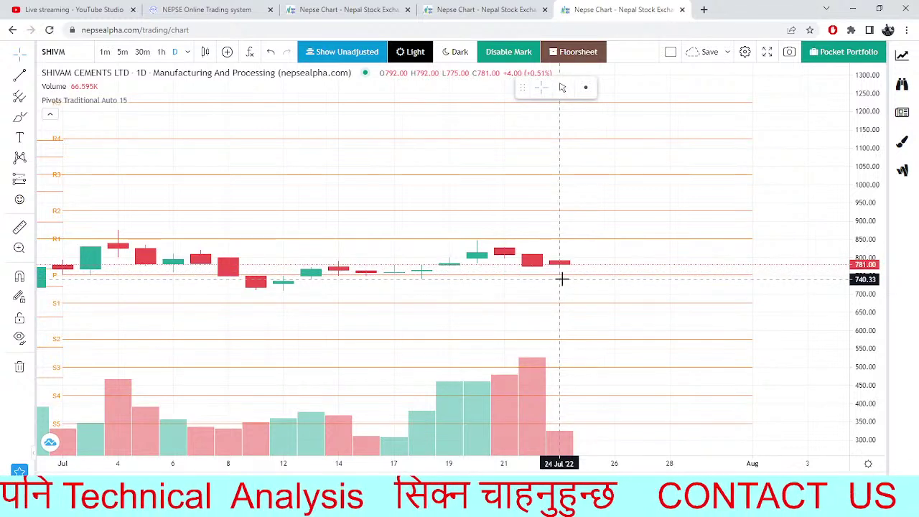
Check the live index on the TMS dashboard and switch the daily pivots chart from SHIVM to GBBL (Garima Bikas Bank Limited).
{"action": "left_click", "coordinate": [77, 55]}
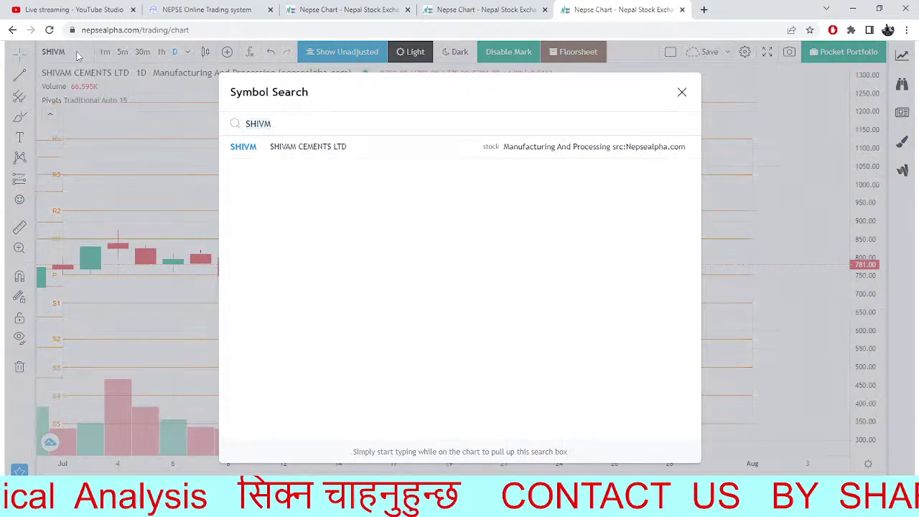
{"action": "key", "text": "BackSpace"}
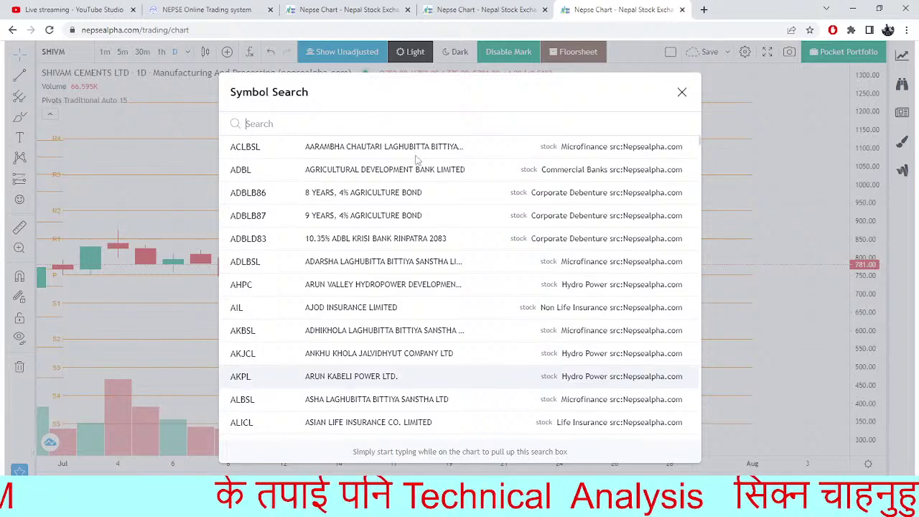
{"action": "left_click", "coordinate": [232, 7]}
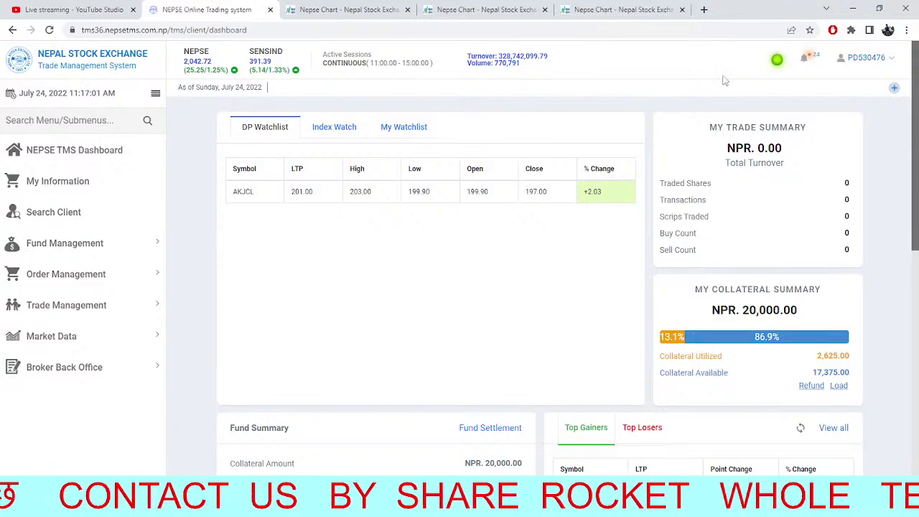
{"action": "left_click", "coordinate": [616, 8]}
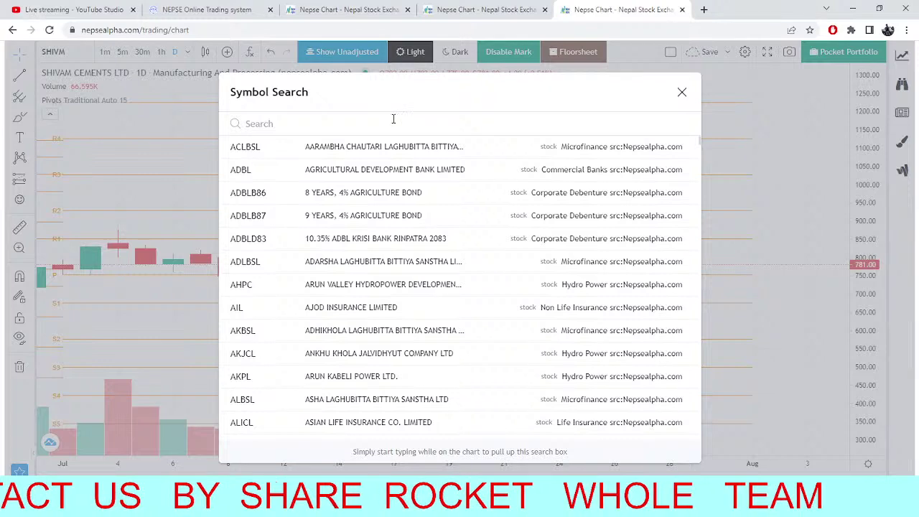
{"action": "type", "text": "GBBL"}
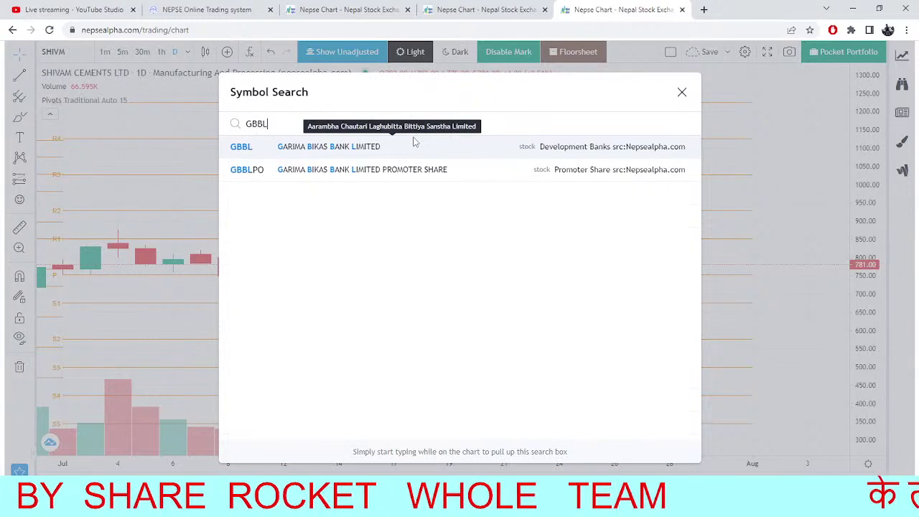
{"action": "left_click", "coordinate": [420, 149]}
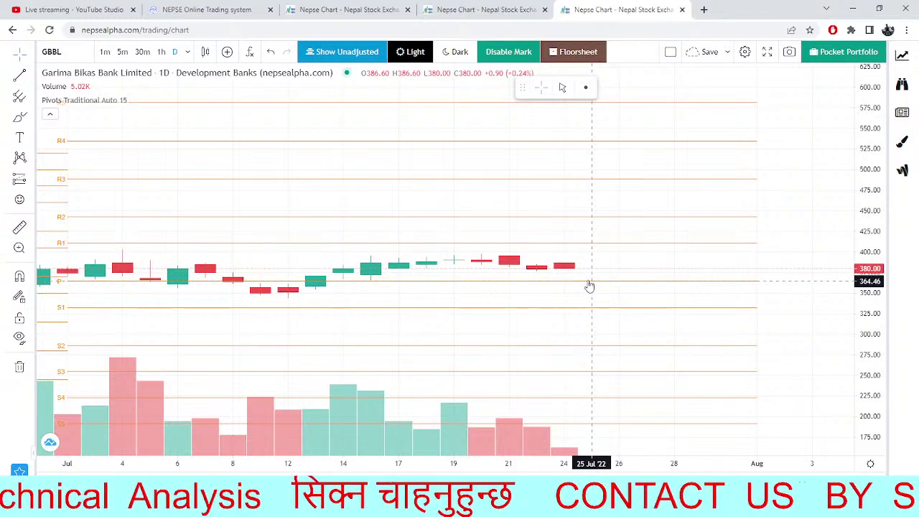
Switch the daily pivots chart from GBBL to HDL (Himalayan Distillery Limited).
{"action": "left_click", "coordinate": [56, 53]}
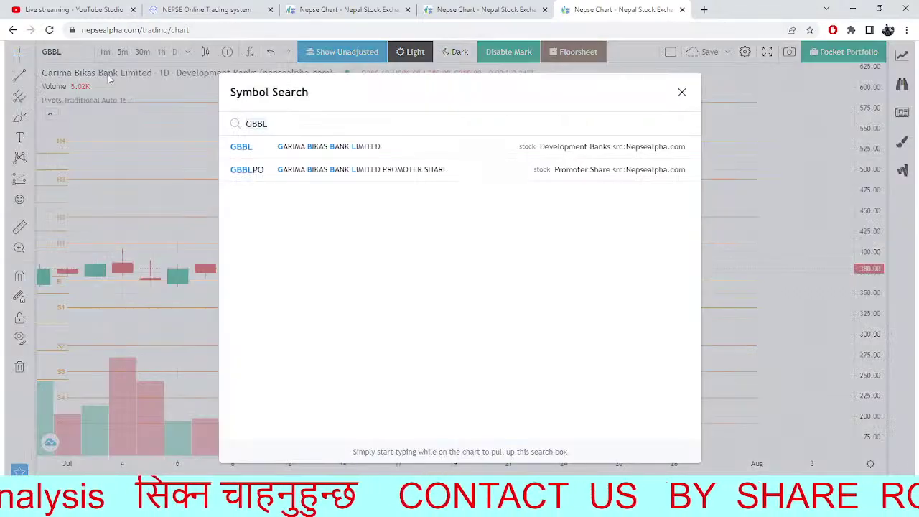
{"action": "key", "text": "BackSpace"}
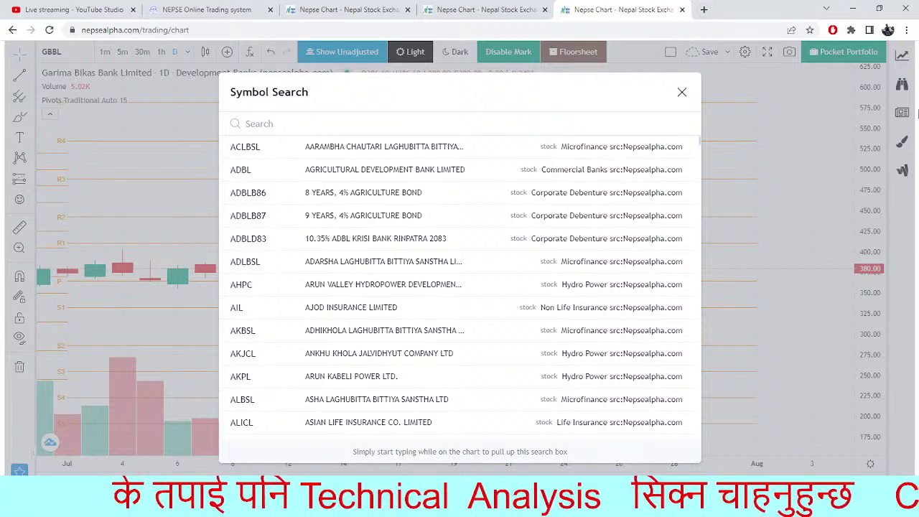
{"action": "type", "text": "HD"}
{"action": "key", "text": "BackSpace"}
{"action": "type", "text": "F"}
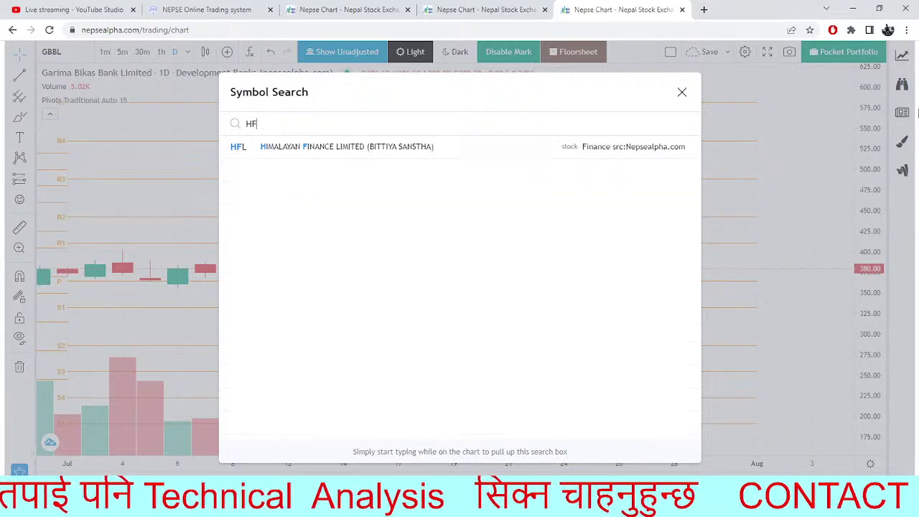
{"action": "type", "text": "L"}
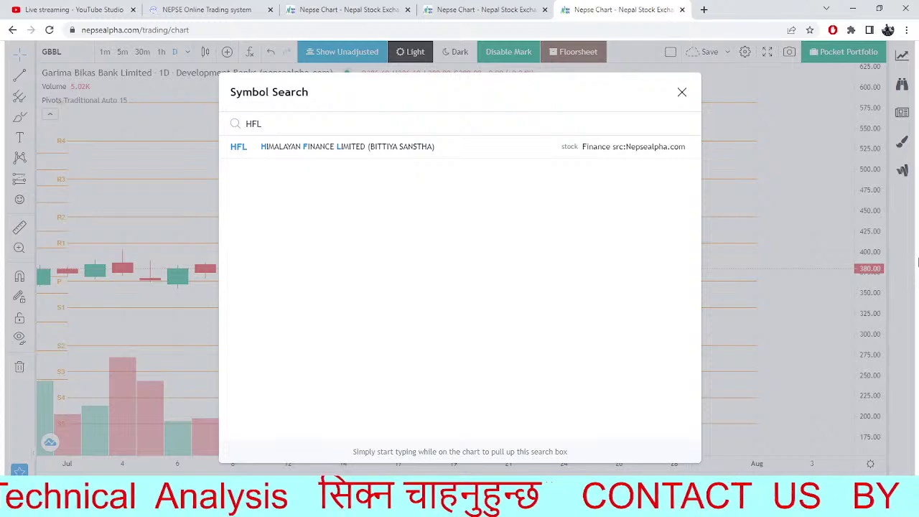
{"action": "key", "text": "BackSpace"}
{"action": "key", "text": "BackSpace"}
{"action": "type", "text": "DL"}
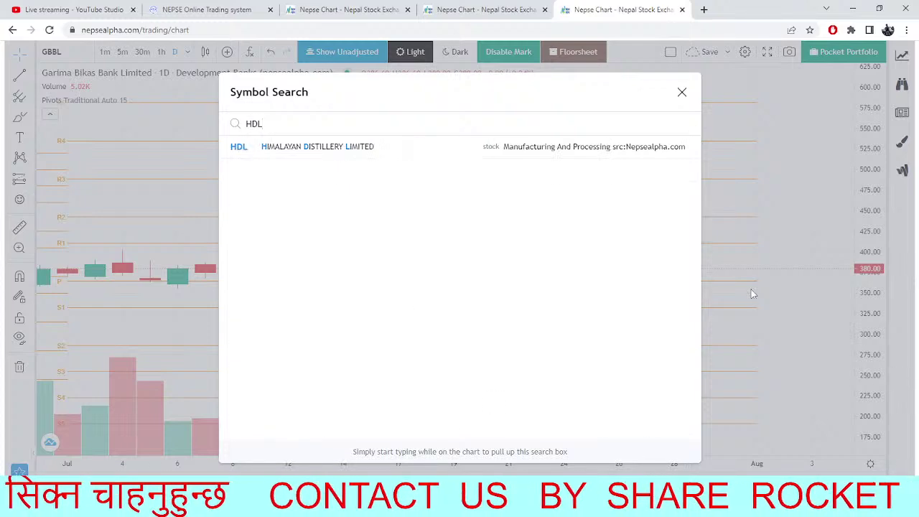
{"action": "left_click", "coordinate": [321, 151]}
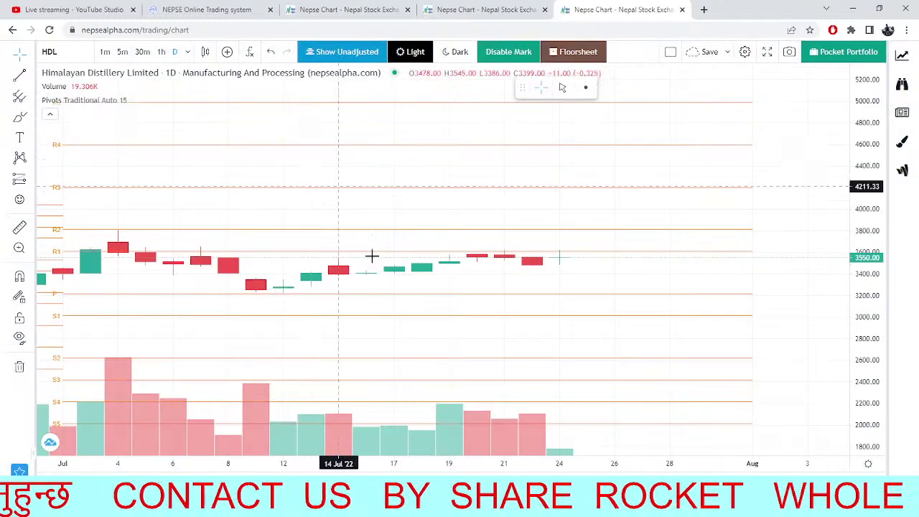
Switch the daily pivots chart from HDL to JOSHI (Joshi Hydropower Development Company Ltd).
{"action": "scroll", "coordinate": [564, 341], "scroll_direction": "left", "scroll_amount": 5}
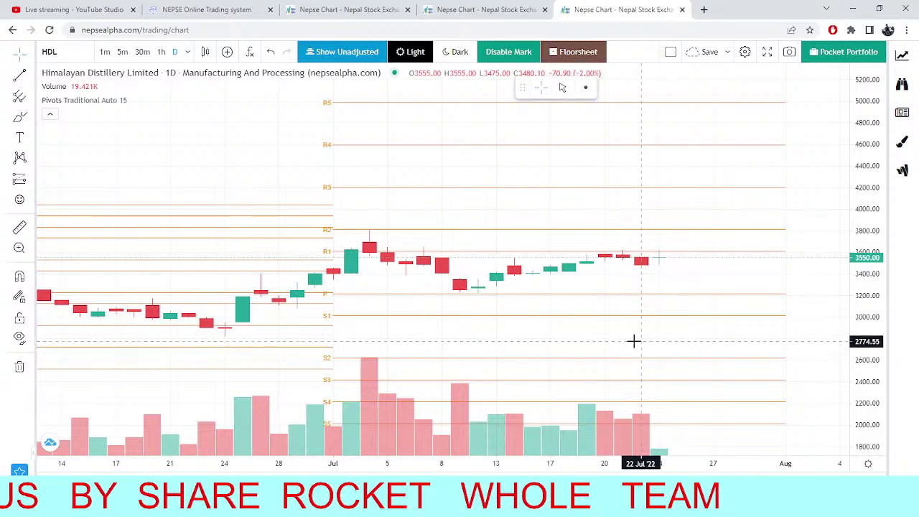
{"action": "left_click_drag", "start_coordinate": [634, 342], "coordinate": [506, 205]}
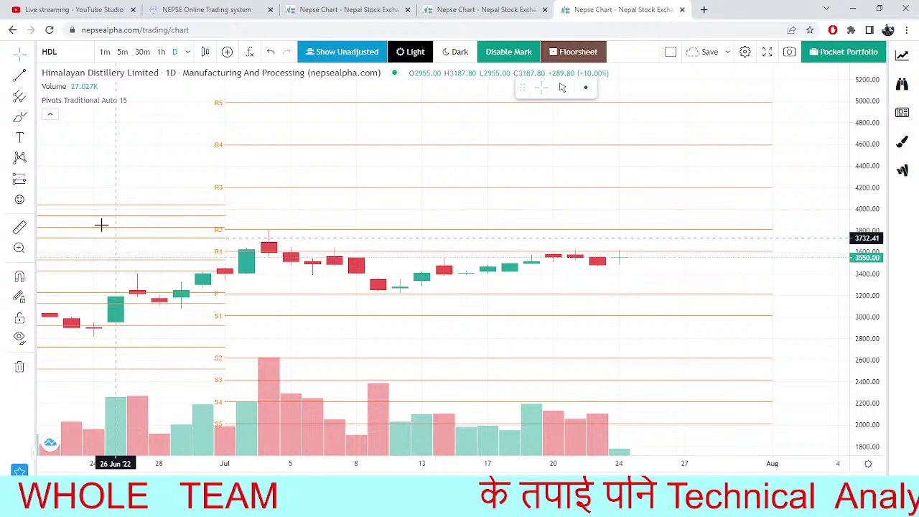
{"action": "left_click", "coordinate": [66, 54]}
{"action": "key", "text": "BackSpace"}
{"action": "type", "text": "JOS"}
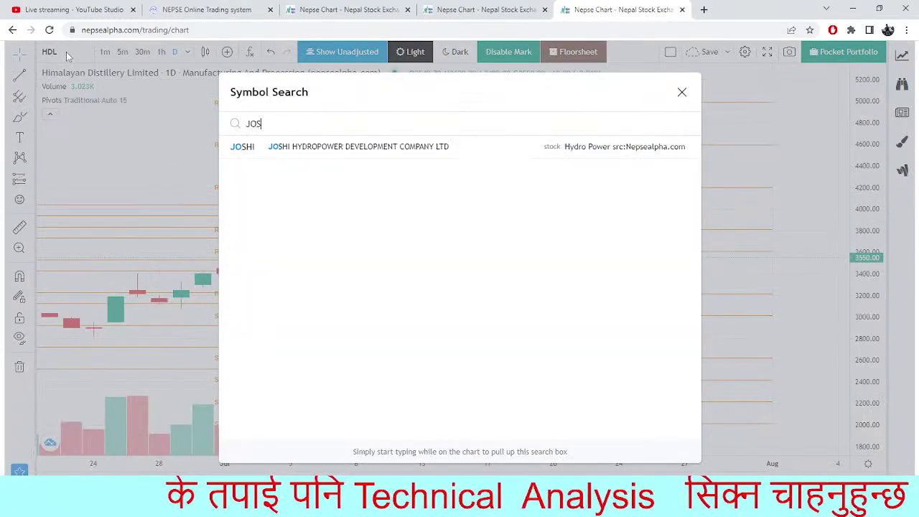
{"action": "type", "text": "HI"}
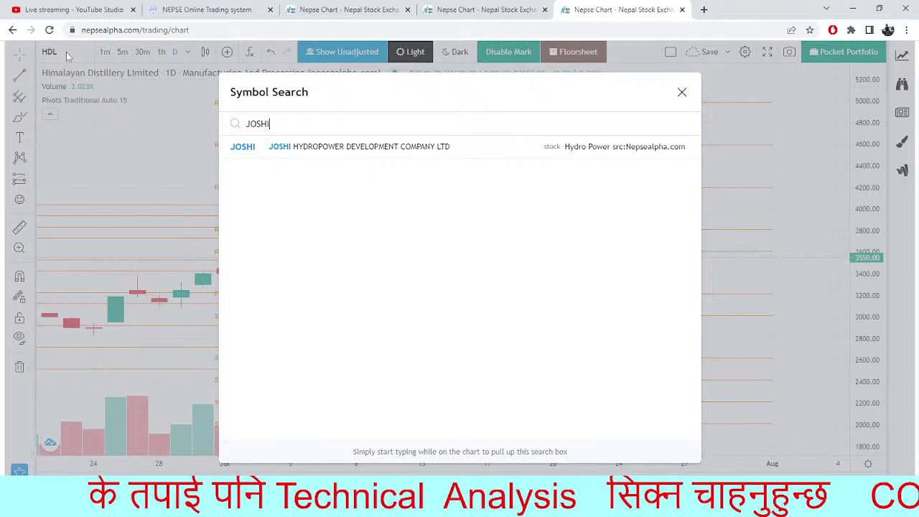
{"action": "left_click", "coordinate": [267, 151]}
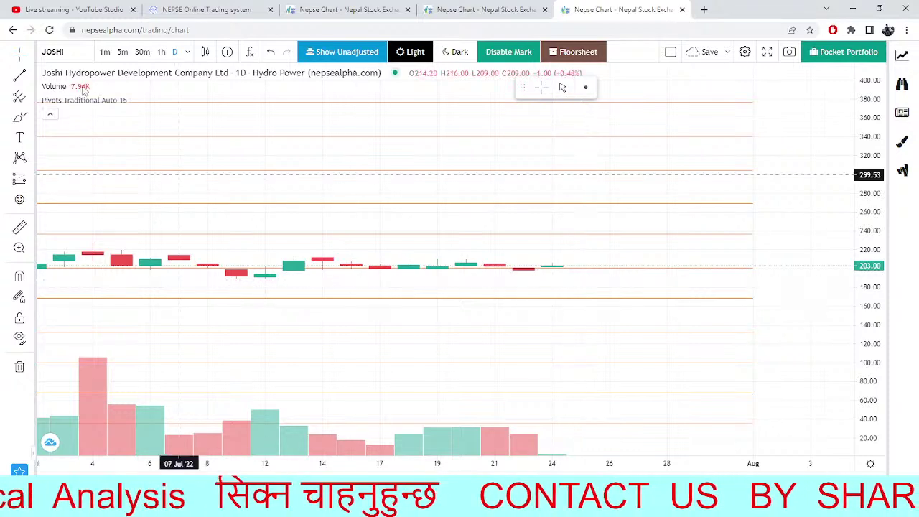
Switch the daily pivots chart from JOSHI to MFIL (Manjushree Finance Ltd.).
{"action": "left_click", "coordinate": [63, 54]}
{"action": "key", "text": "BackSpace"}
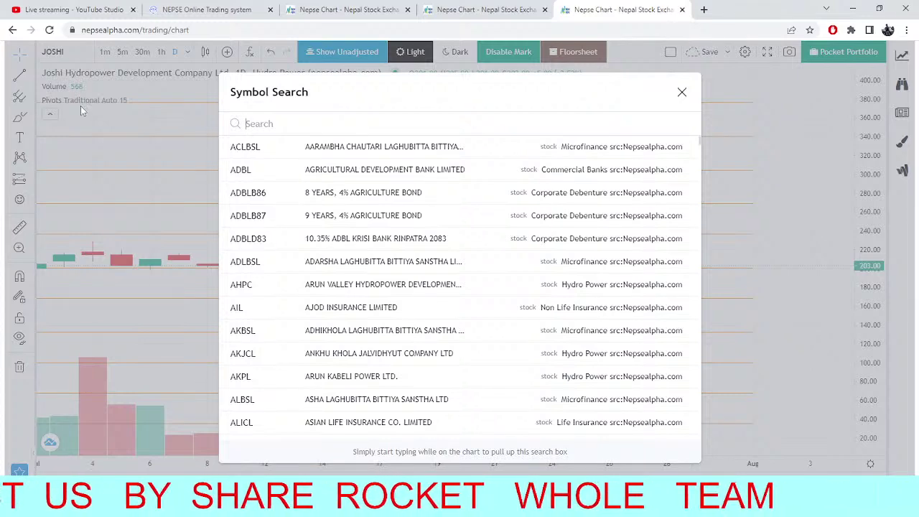
{"action": "type", "text": "M"}
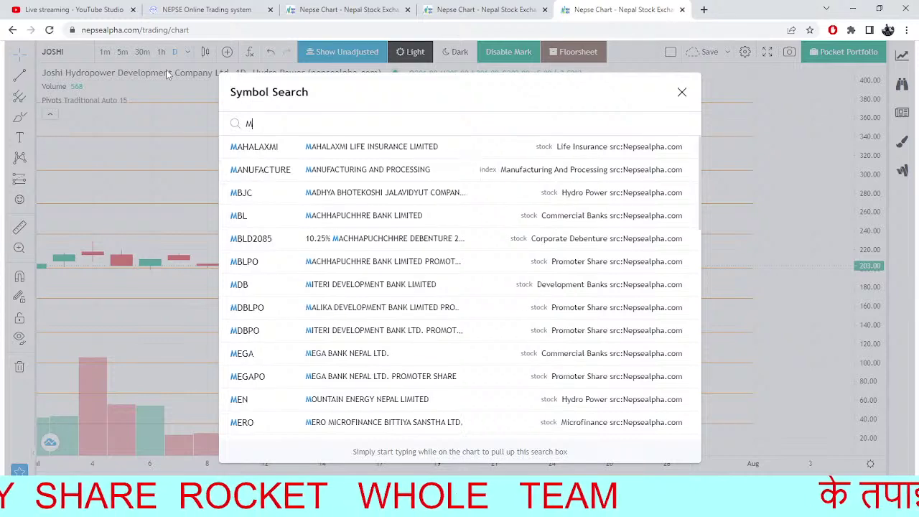
{"action": "type", "text": "FIL"}
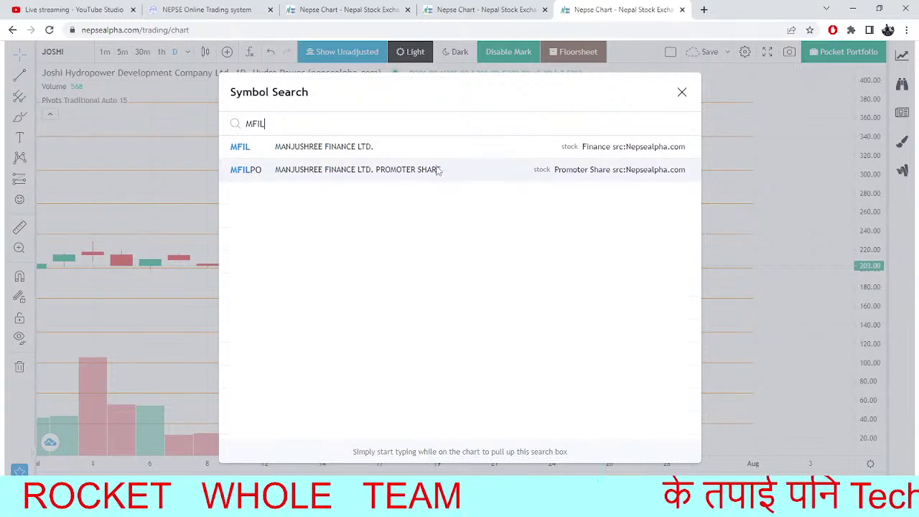
{"action": "left_click", "coordinate": [418, 153]}
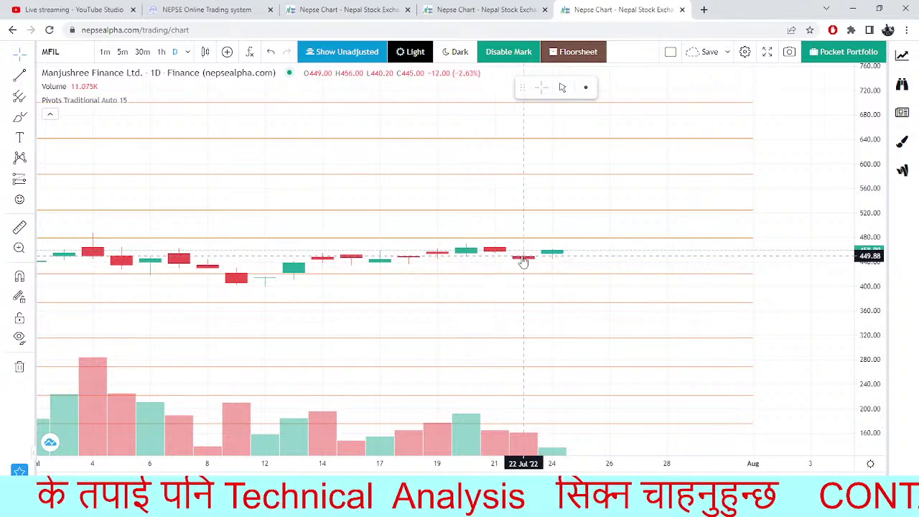
{"action": "left_click", "coordinate": [78, 55]}
{"action": "key", "text": "BackSpace"}
{"action": "key", "text": "BackSpace"}
{"action": "key", "text": "BackSpace"}
{"action": "key", "text": "BackSpace"}
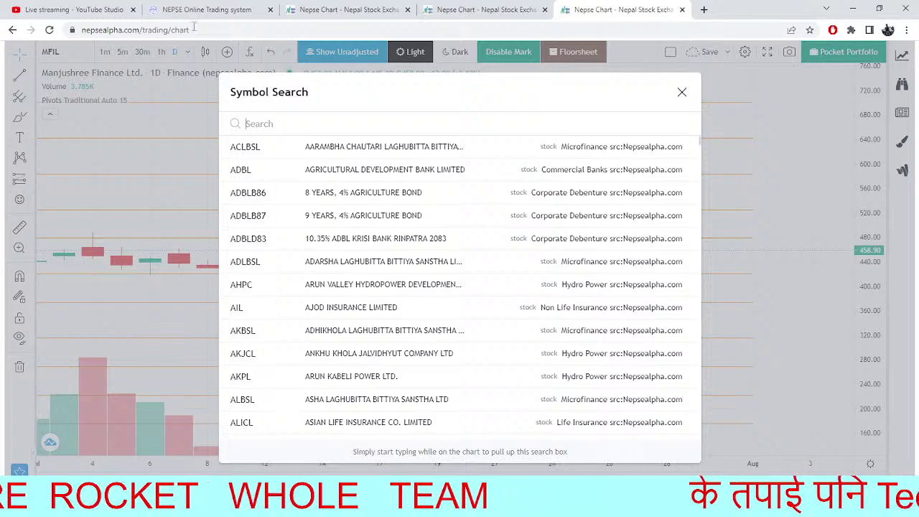
{"action": "left_click", "coordinate": [139, 181]}
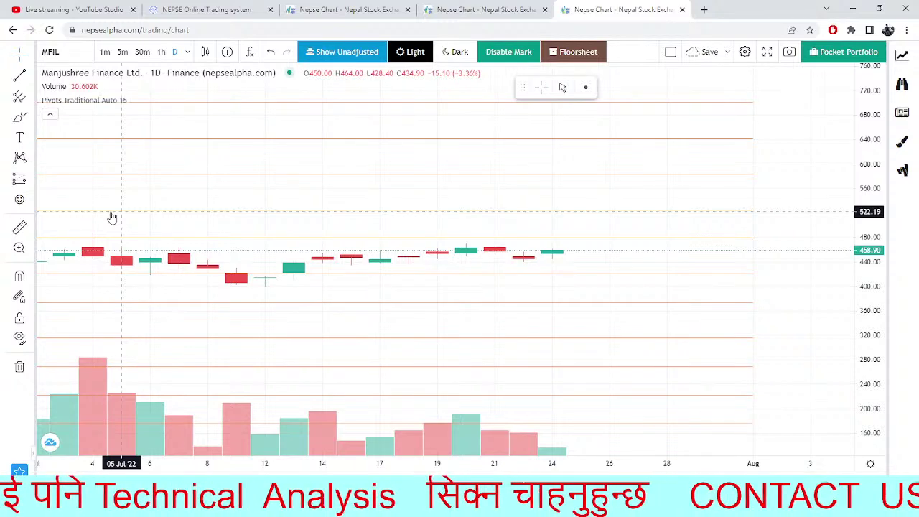
Switch the daily pivots chart from MFIL to MBJC (Madhya Bhotekoshi Jalavidyut Company Limited).
{"action": "type", "text": "MB"}
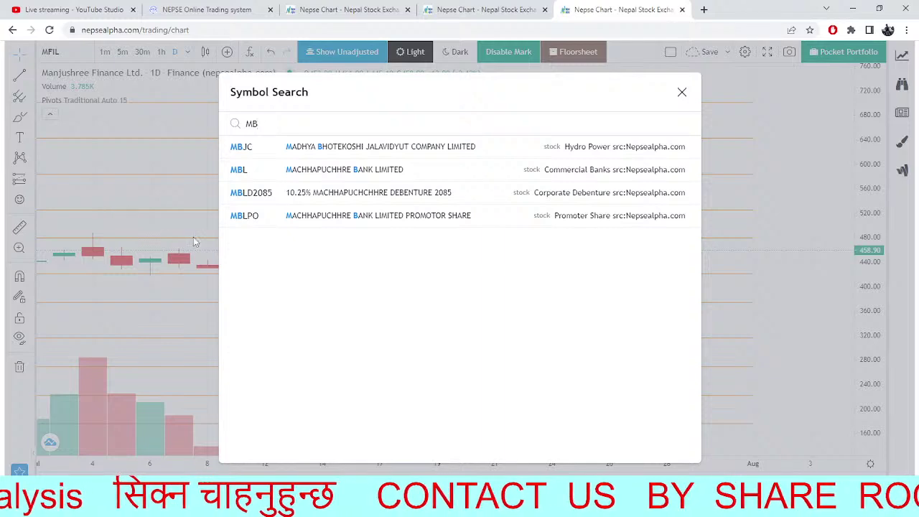
{"action": "left_click", "coordinate": [341, 148]}
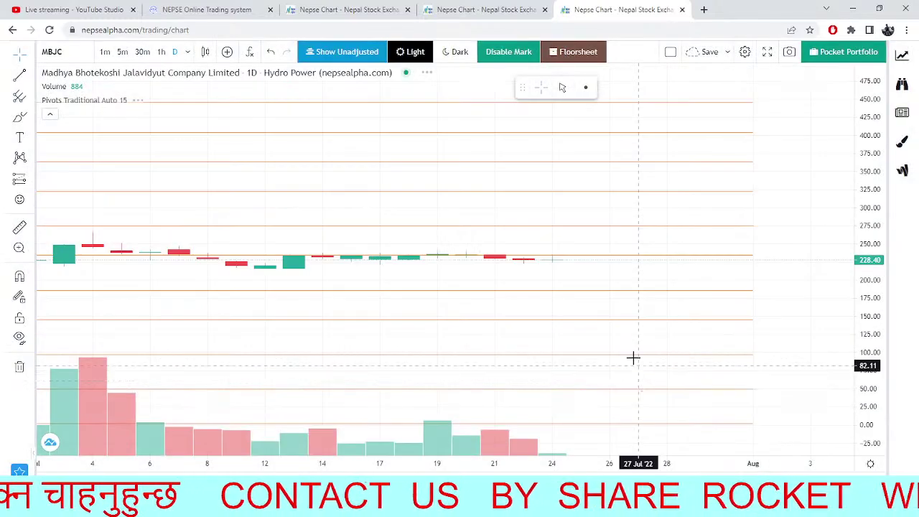
{"action": "scroll", "coordinate": [576, 323], "scroll_direction": "down", "scroll_amount": 2}
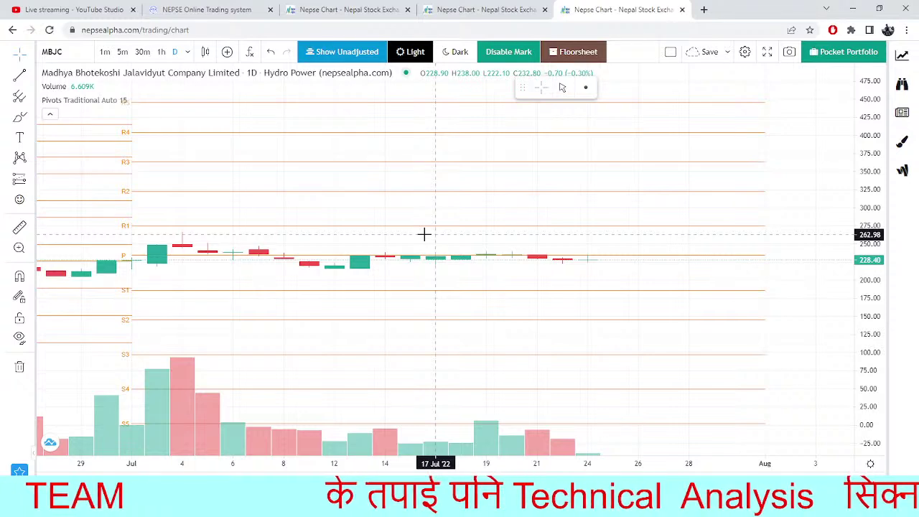
Switch the daily pivots chart from MBJC to HIDCL, and after viewing it, to KSBBL (Kamana Sewa Bikas Bank Limited).
{"action": "left_click", "coordinate": [58, 52]}
{"action": "key", "text": "BackSpace"}
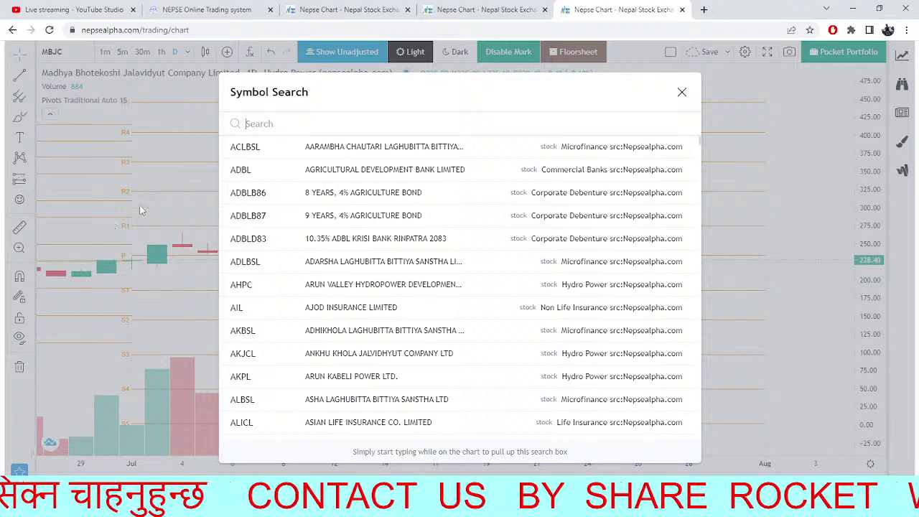
{"action": "type", "text": "HIDCL"}
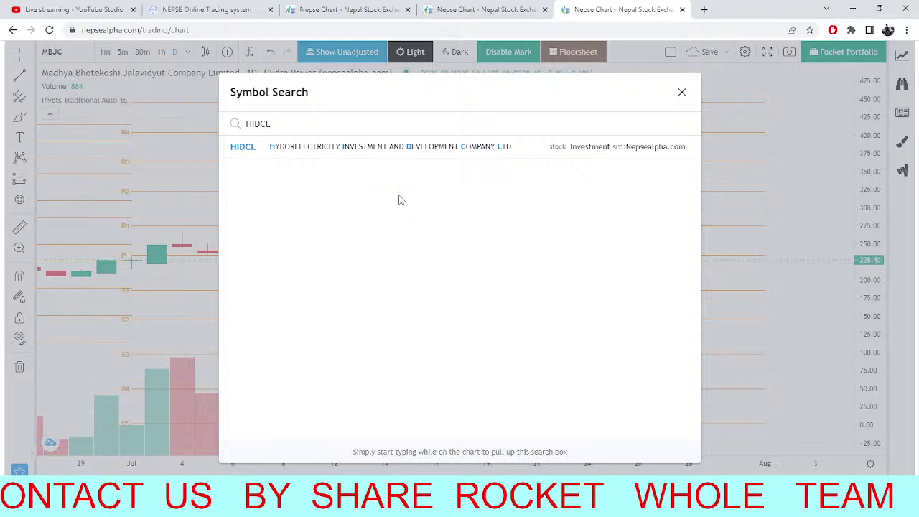
{"action": "left_click", "coordinate": [381, 152]}
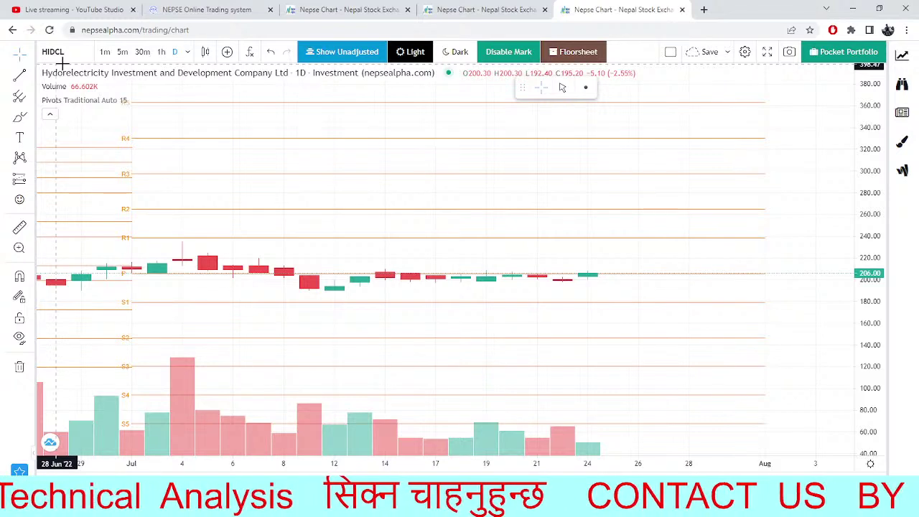
{"action": "type", "text": "KS"}
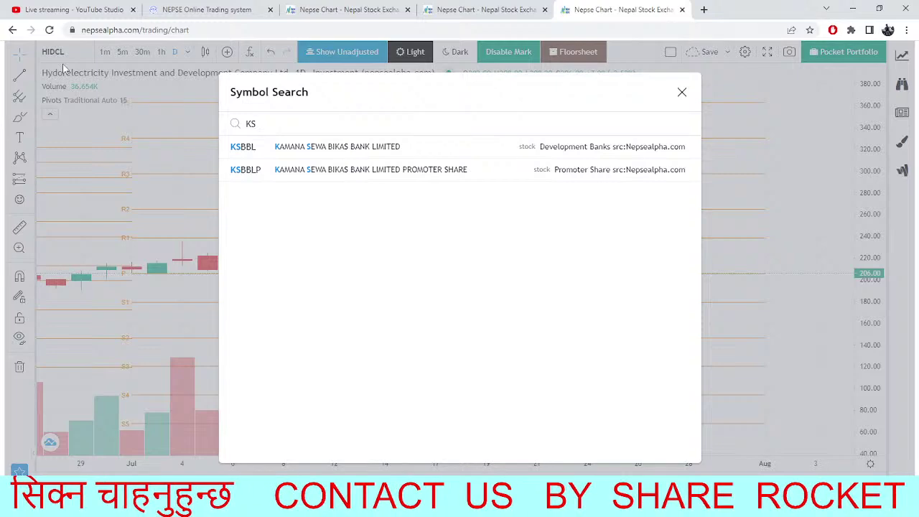
{"action": "left_click", "coordinate": [330, 148]}
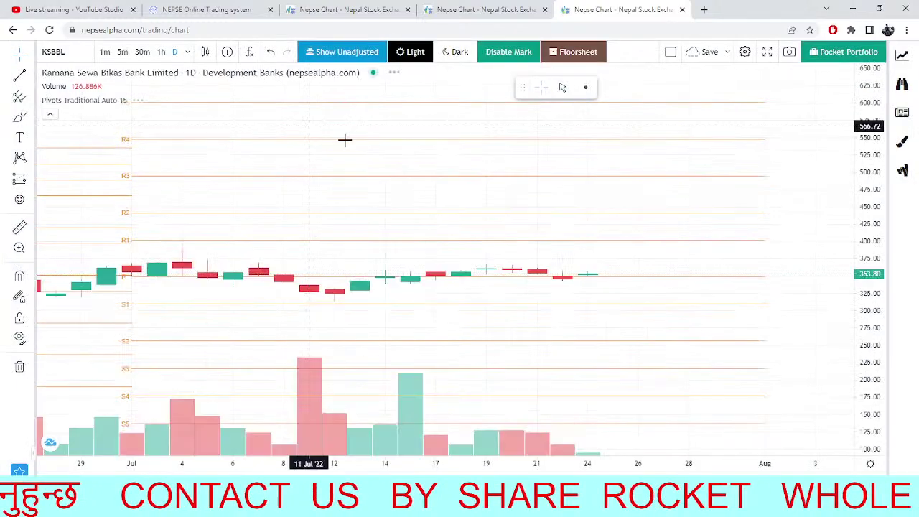
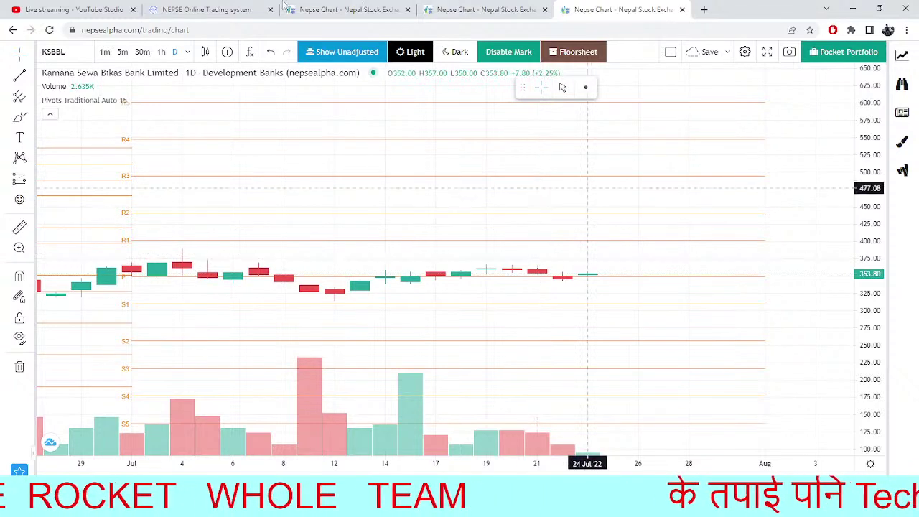
Check the live index on the TMS dashboard and the 5-minute NEPSE chart, and return to the KSBBL daily chart.
{"action": "left_click", "coordinate": [244, 7]}
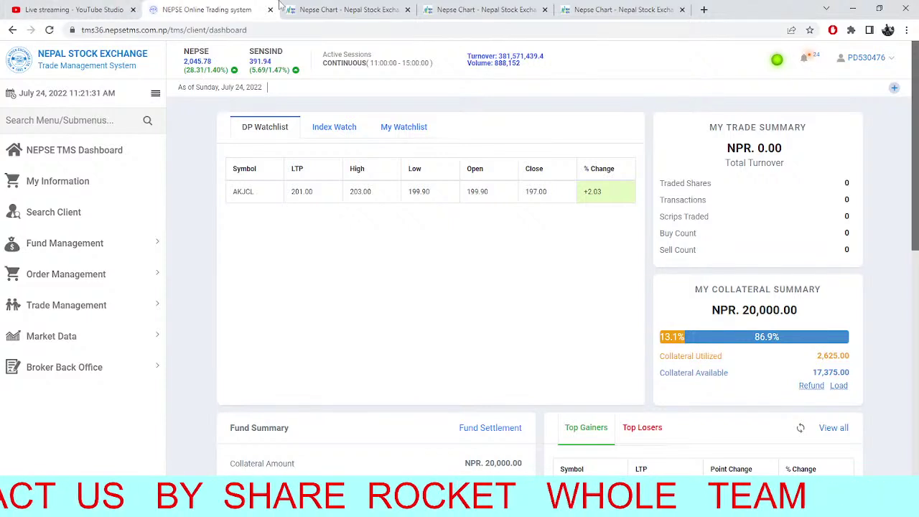
{"action": "left_click", "coordinate": [308, 9]}
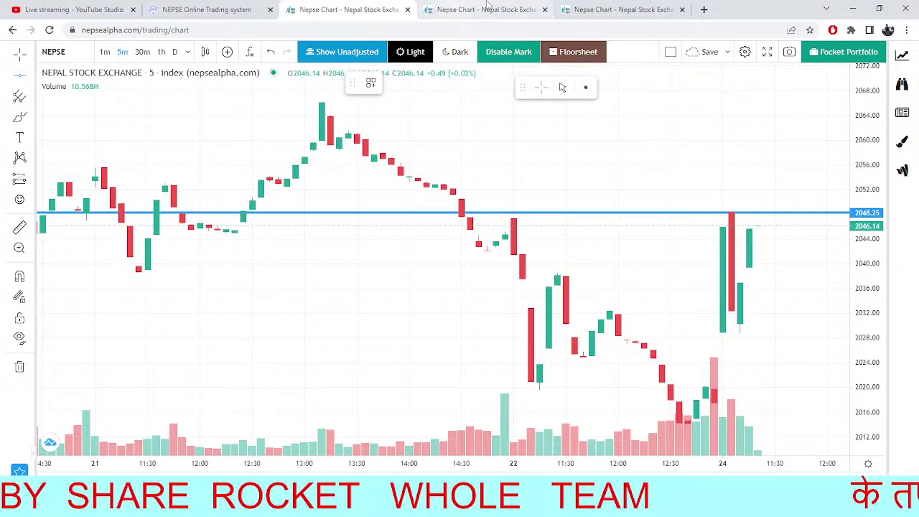
{"action": "left_click", "coordinate": [643, 9]}
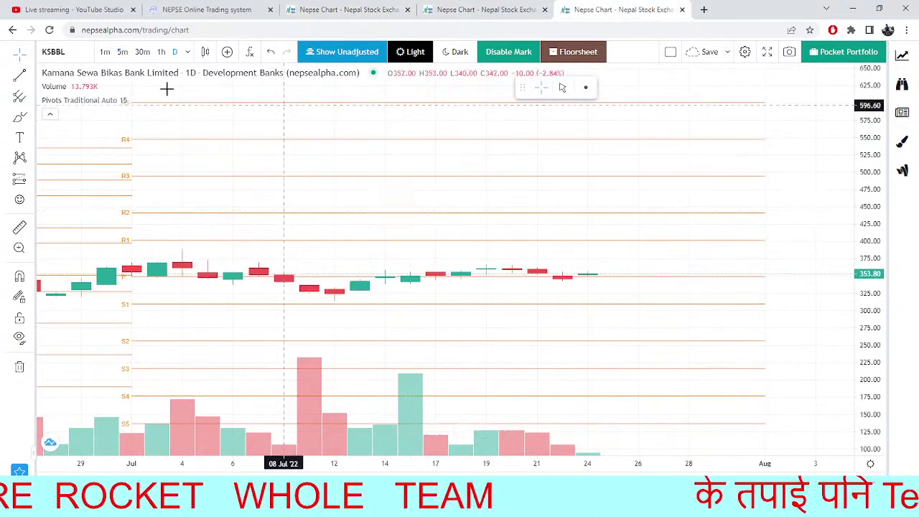
Switch the daily pivots chart from KSBBL back to MBJC and examine its price history over the previous months.
{"action": "left_click", "coordinate": [63, 51]}
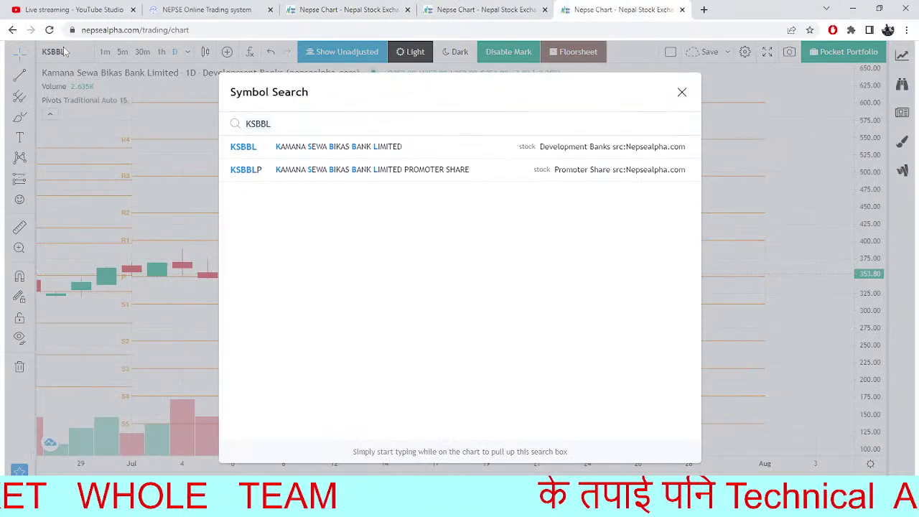
{"action": "key", "text": "BackSpace"}
{"action": "type", "text": "MBJ"}
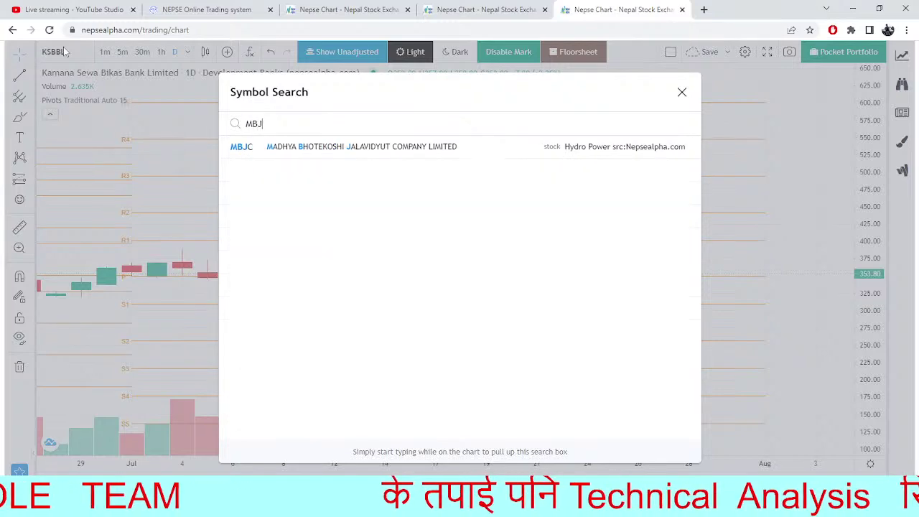
{"action": "type", "text": "C"}
{"action": "left_click", "coordinate": [304, 148]}
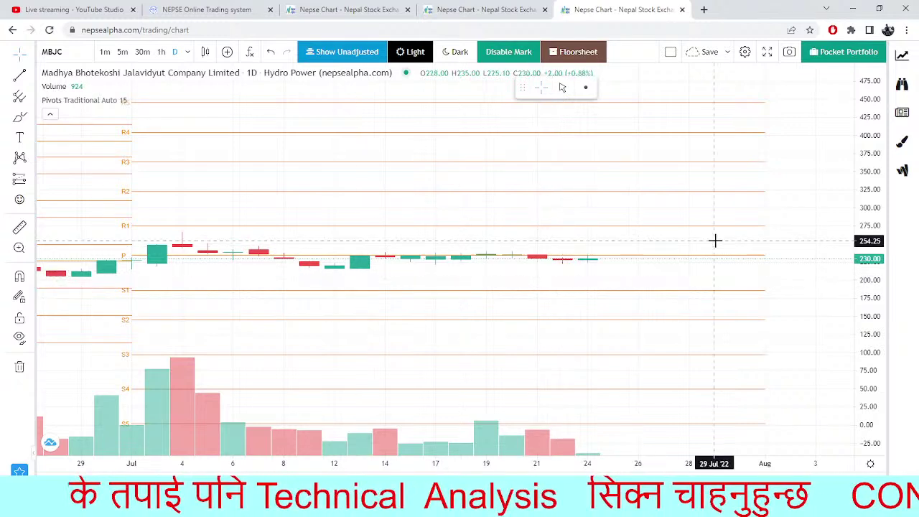
{"action": "scroll", "coordinate": [711, 223], "scroll_direction": "down", "scroll_amount": 2}
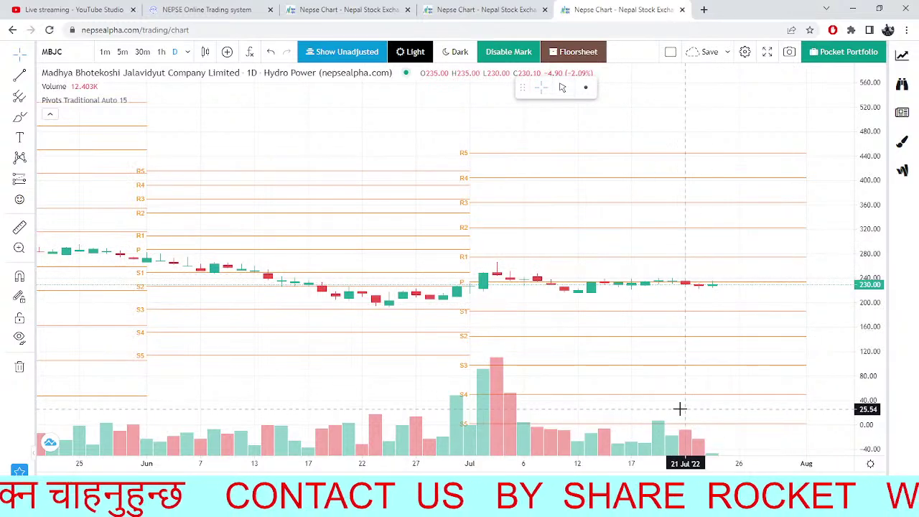
{"action": "scroll", "coordinate": [398, 298], "scroll_direction": "down", "scroll_amount": 3}
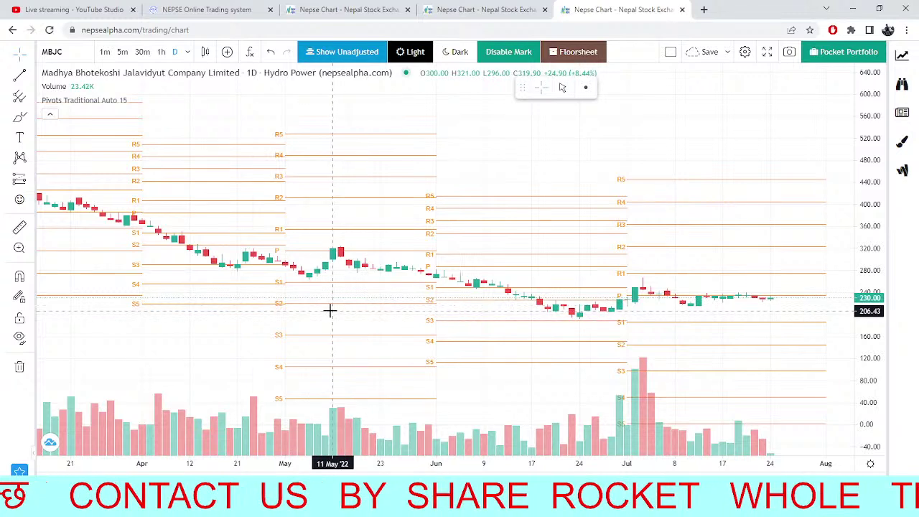
{"action": "scroll", "coordinate": [685, 314], "scroll_direction": "up", "scroll_amount": 5}
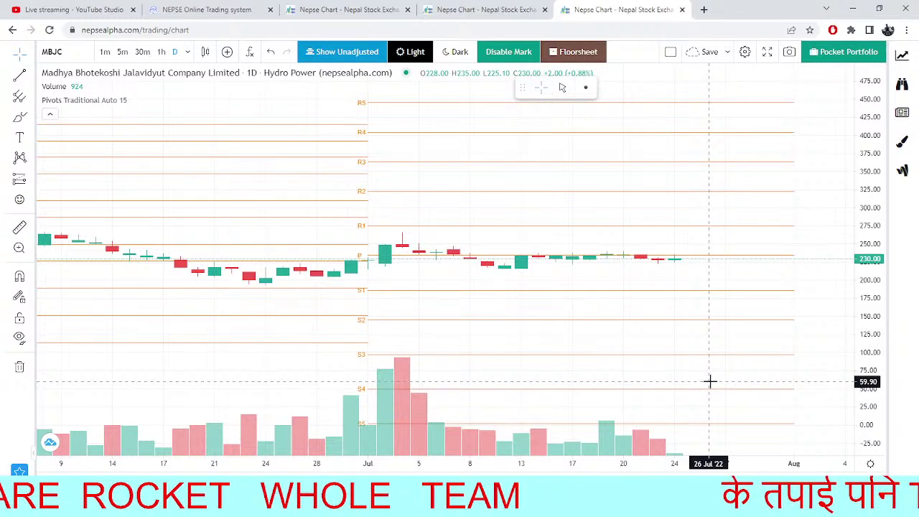
Switch the daily pivots chart from MBJC to ULI (Union Life Insurance Co. Ltd.) and inspect the news marker on the last candle.
{"action": "type", "text": "UNI"}
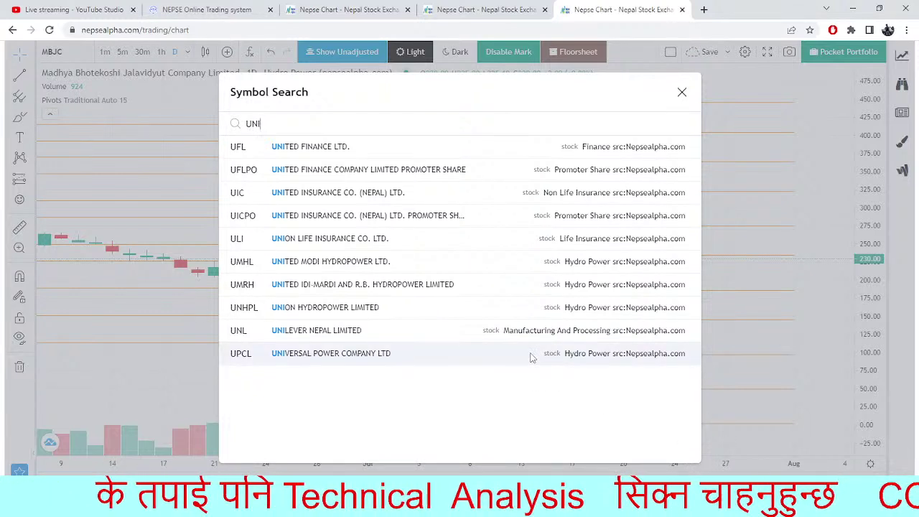
{"action": "type", "text": "ON"}
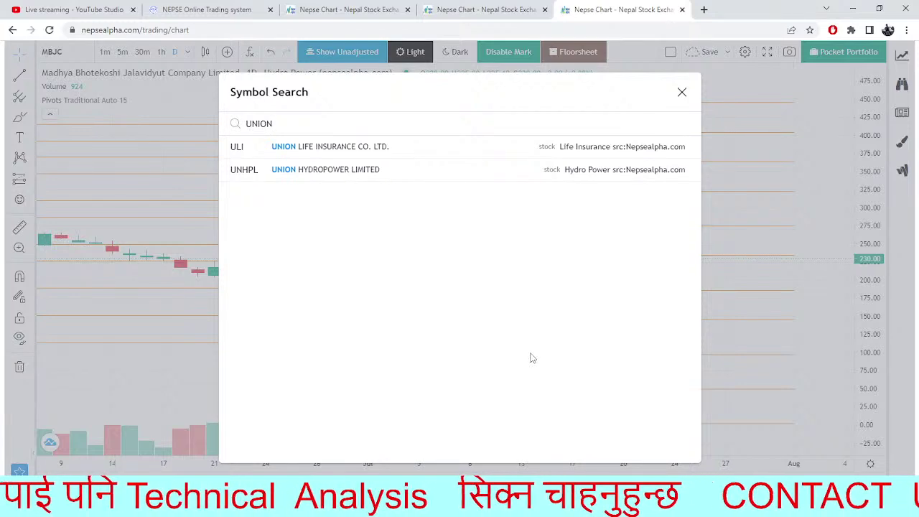
{"action": "left_click", "coordinate": [404, 145]}
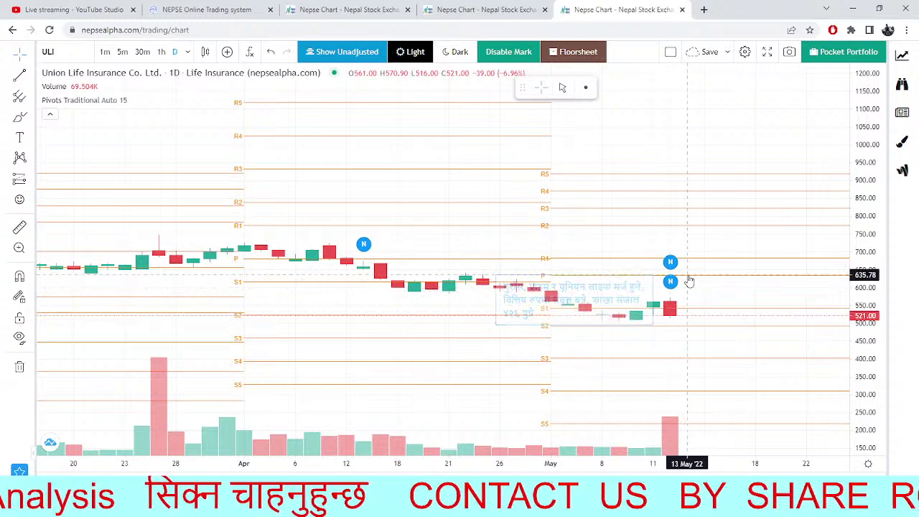
{"action": "mouse_move", "coordinate": [669, 263]}
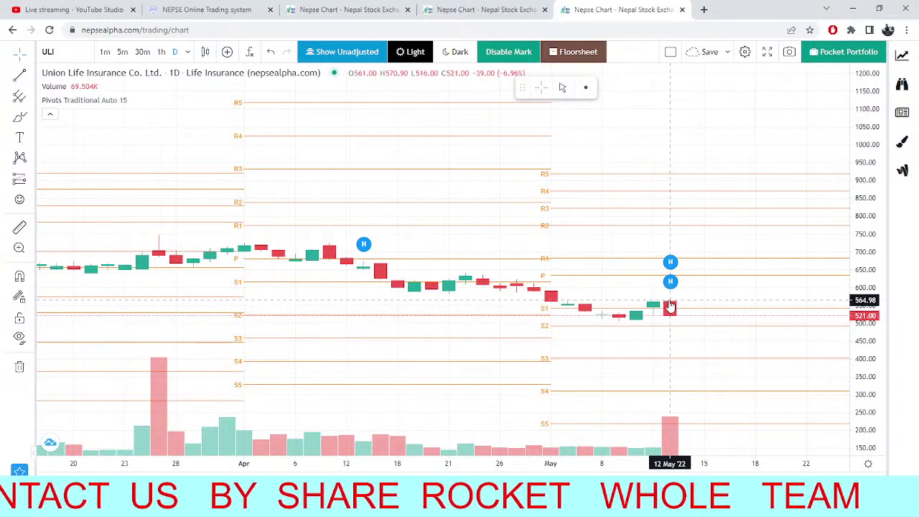
Switch the daily pivots chart from ULI to ACLBSL (Aarambha Chautari Laghubitta Bittiya Sanstha Limited) and examine its price history over the previous months.
{"action": "left_click", "coordinate": [60, 53]}
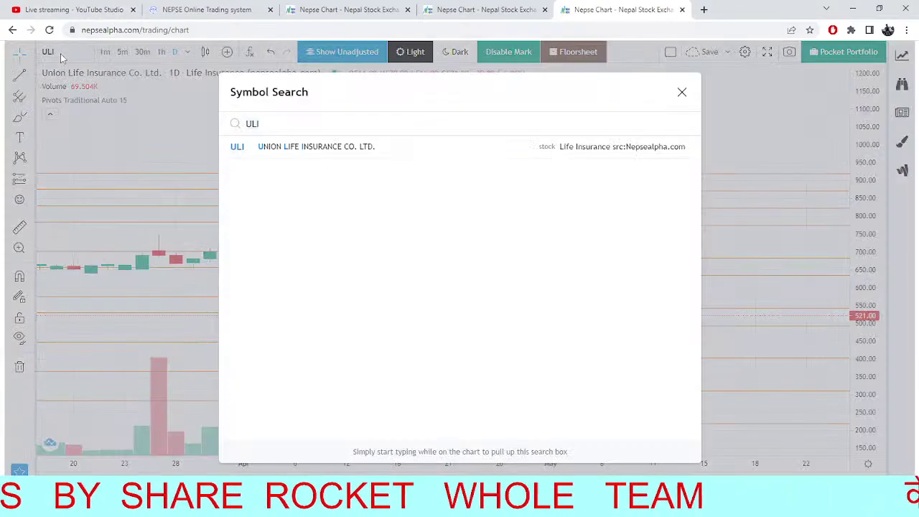
{"action": "key", "text": "BackSpace"}
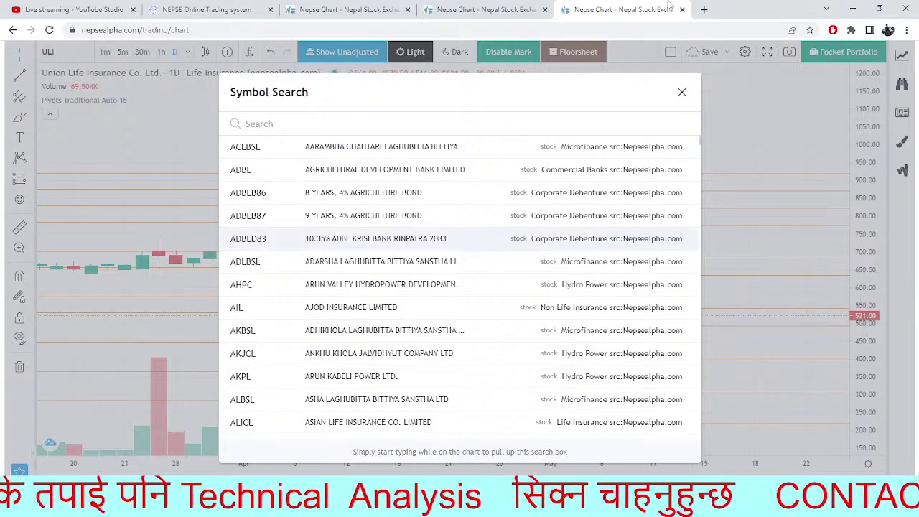
{"action": "type", "text": "A"}
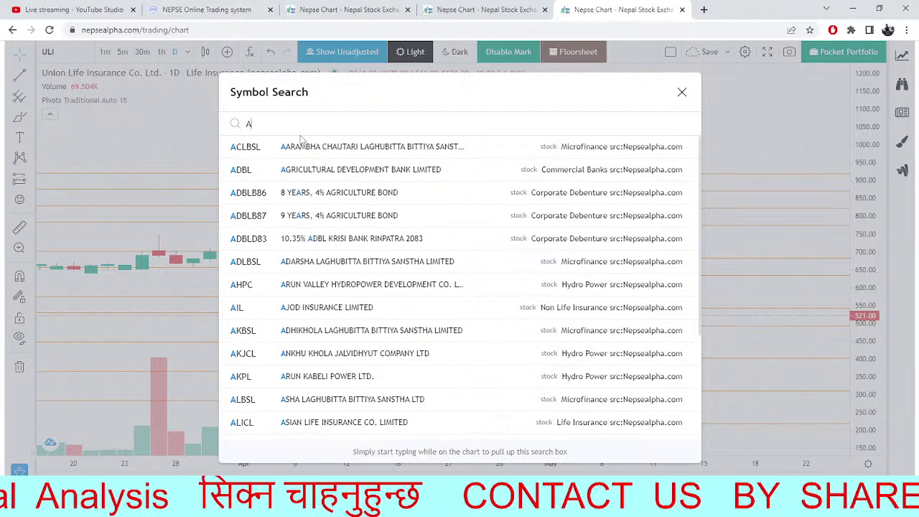
{"action": "type", "text": "CLB"}
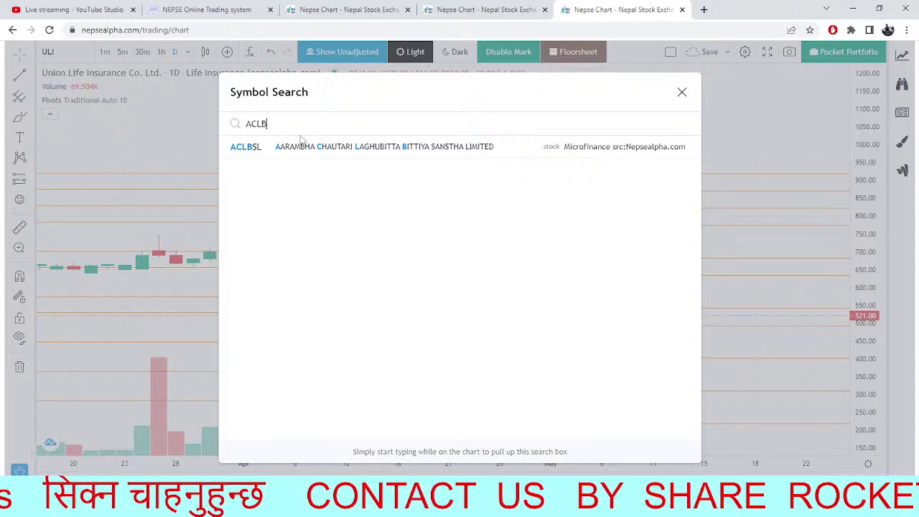
{"action": "left_click", "coordinate": [313, 147]}
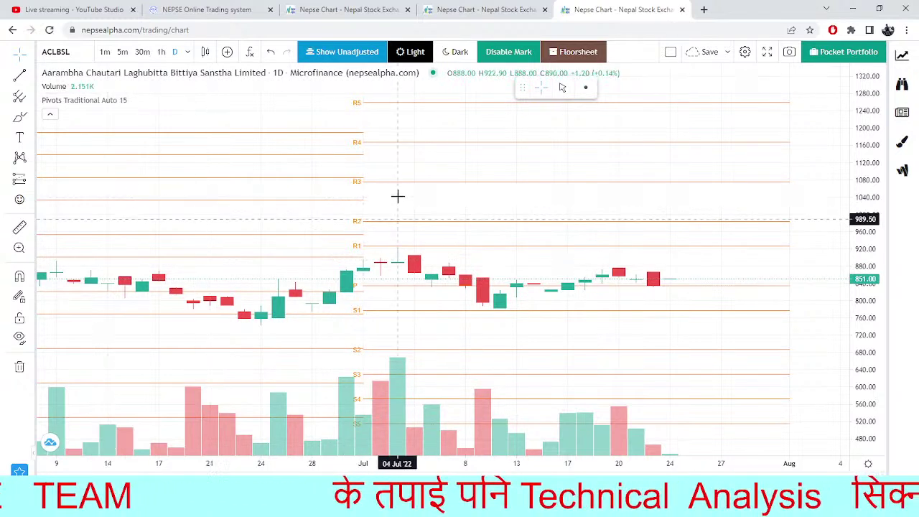
{"action": "scroll", "coordinate": [402, 195], "scroll_direction": "down", "scroll_amount": 3}
{"action": "scroll", "coordinate": [510, 363], "scroll_direction": "down", "scroll_amount": 3}
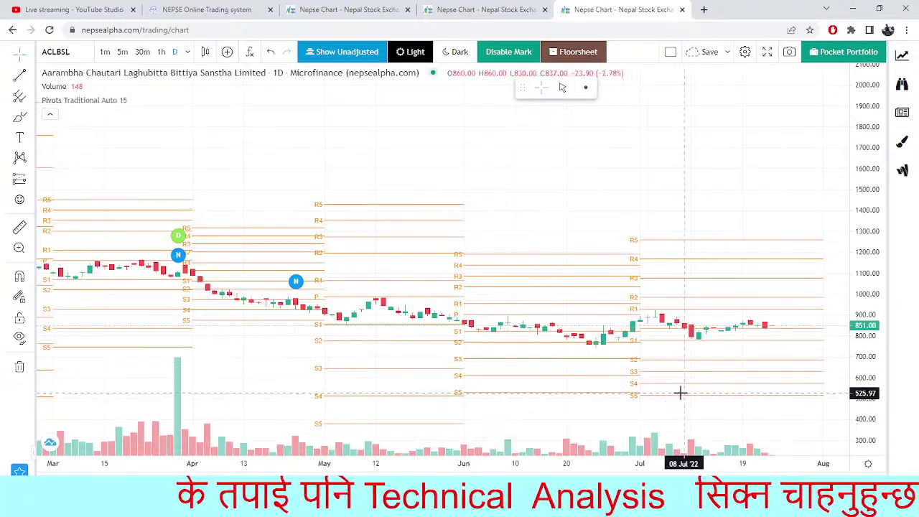
{"action": "scroll", "coordinate": [675, 373], "scroll_direction": "up", "scroll_amount": 4}
{"action": "scroll", "coordinate": [659, 306], "scroll_direction": "up", "scroll_amount": 2}
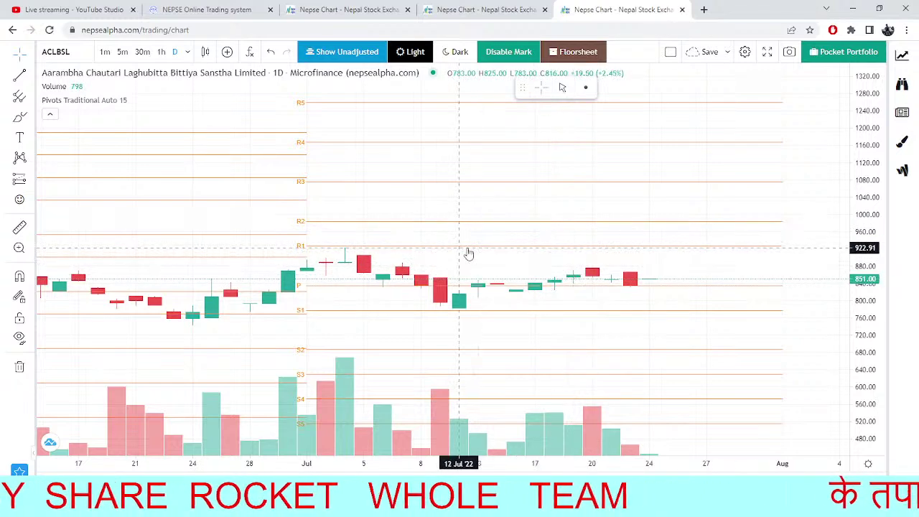
Try to find a stock matching RBP in the chart's symbol search, and clear the query.
{"action": "left_click", "coordinate": [86, 61]}
{"action": "key", "text": "BackSpace"}
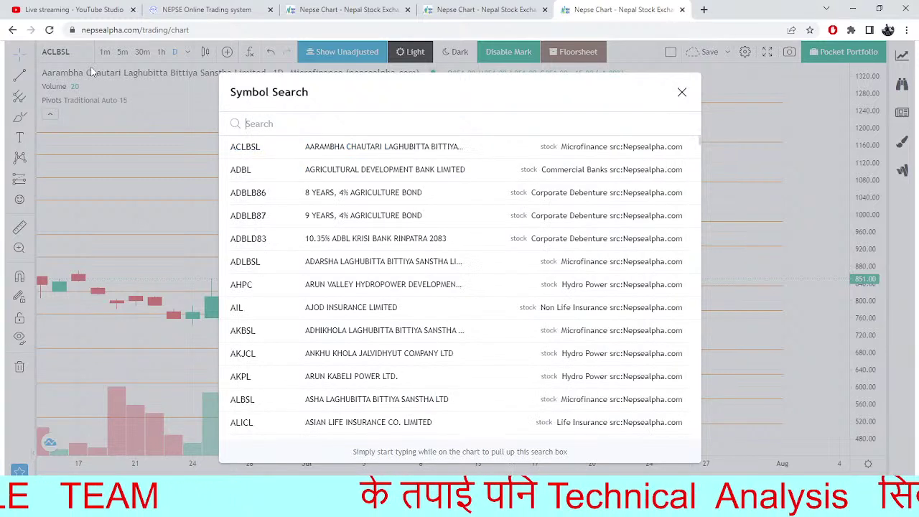
{"action": "type", "text": "RBPL"}
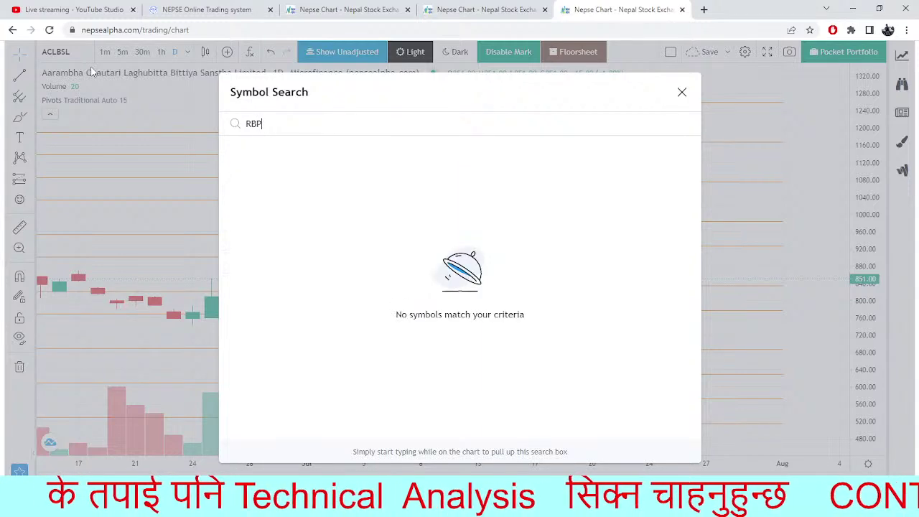
{"action": "key", "text": "BackSpace"}
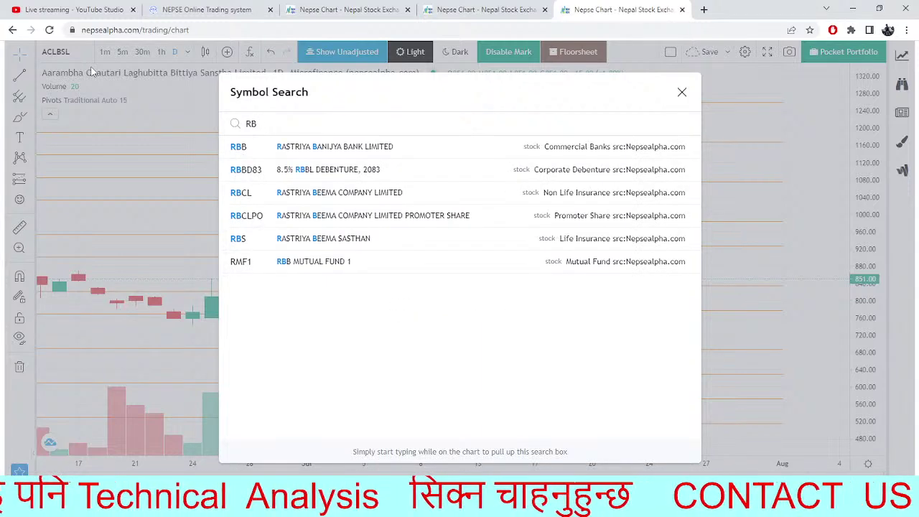
{"action": "key", "text": "BackSpace"}
{"action": "key", "text": "BackSpace"}
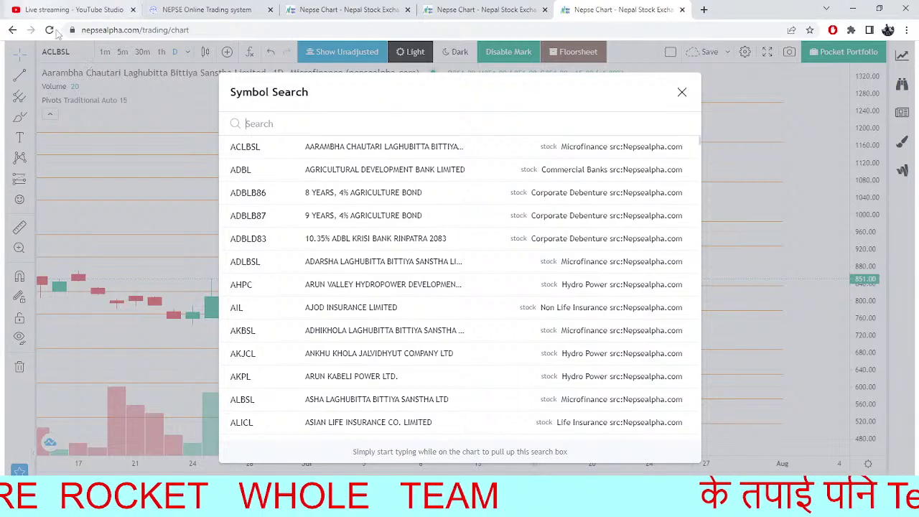
Load NIB (Nepal Investment Bank Limited) into the daily pivots chart and view its latest candles.
{"action": "type", "text": "NI"}
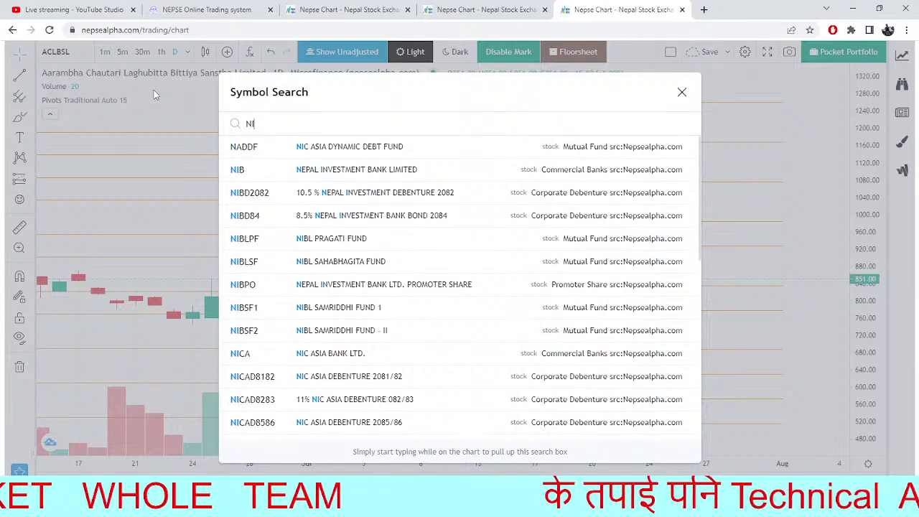
{"action": "type", "text": "B"}
{"action": "left_click", "coordinate": [374, 146]}
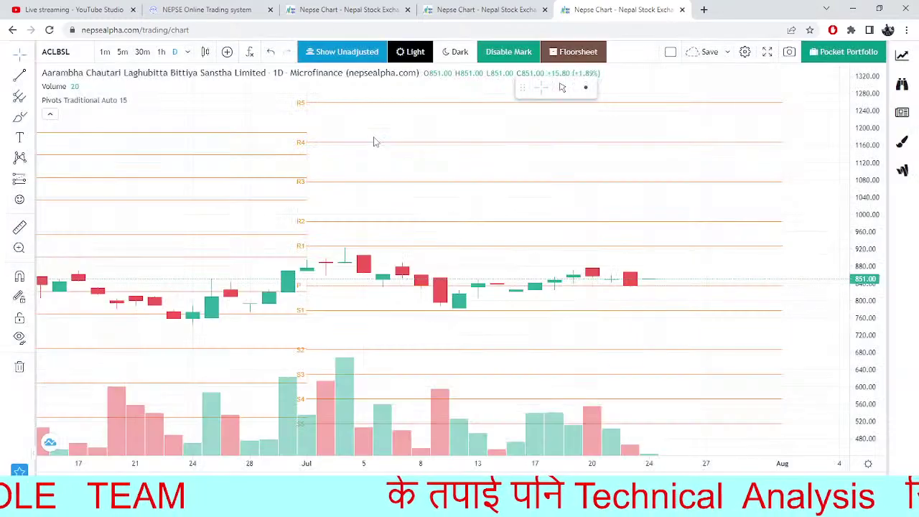
{"action": "mouse_move", "coordinate": [656, 271]}
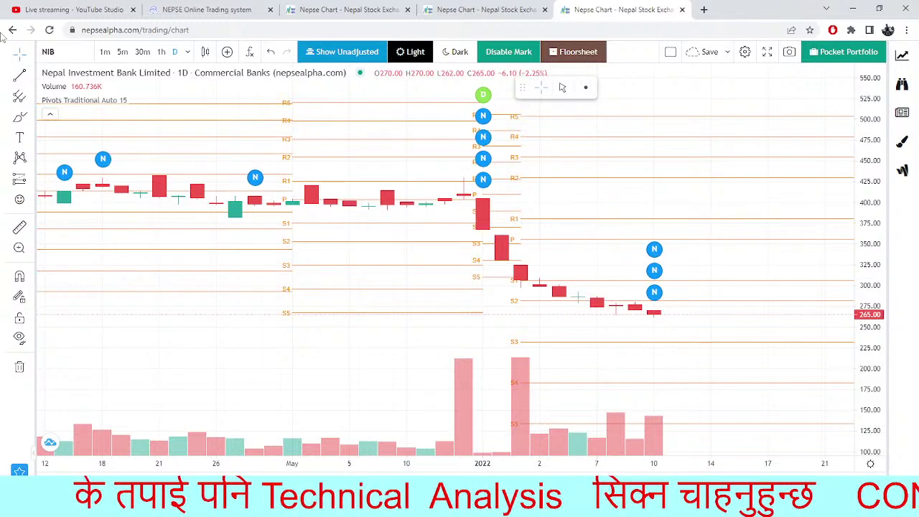
Switch the daily pivots chart from NIB to RHPL (Rasuwagadhi Hydropower Company Limited) and view its candles since mid-May.
{"action": "left_click", "coordinate": [81, 56]}
{"action": "key", "text": "BackSpace"}
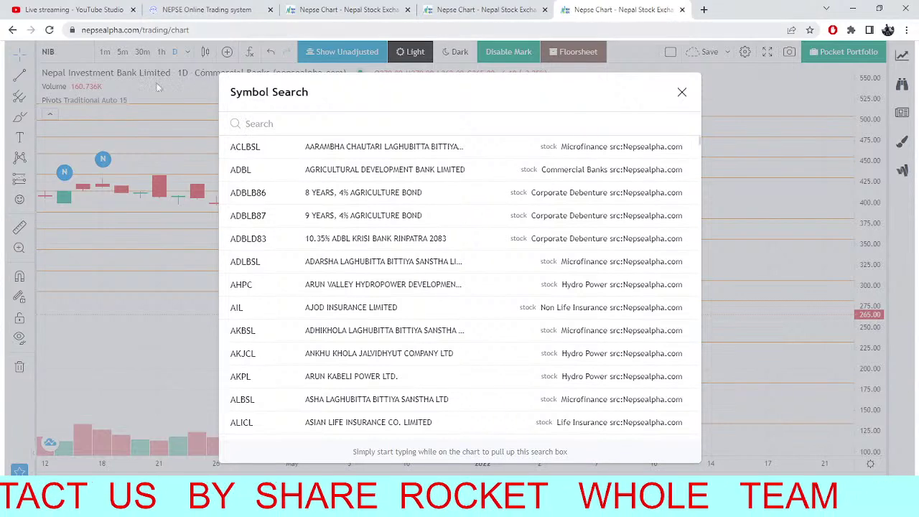
{"action": "type", "text": "PL"}
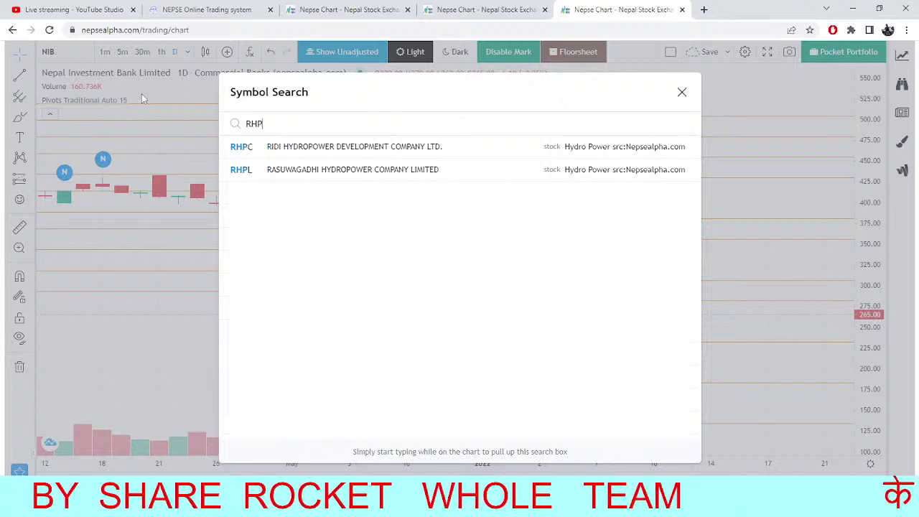
{"action": "left_click", "coordinate": [292, 154]}
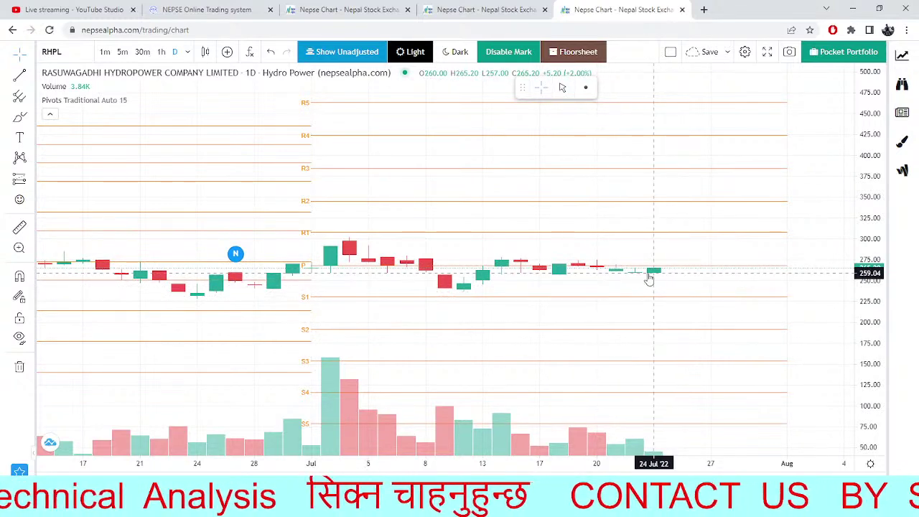
{"action": "scroll", "coordinate": [646, 301], "scroll_direction": "down", "scroll_amount": 3}
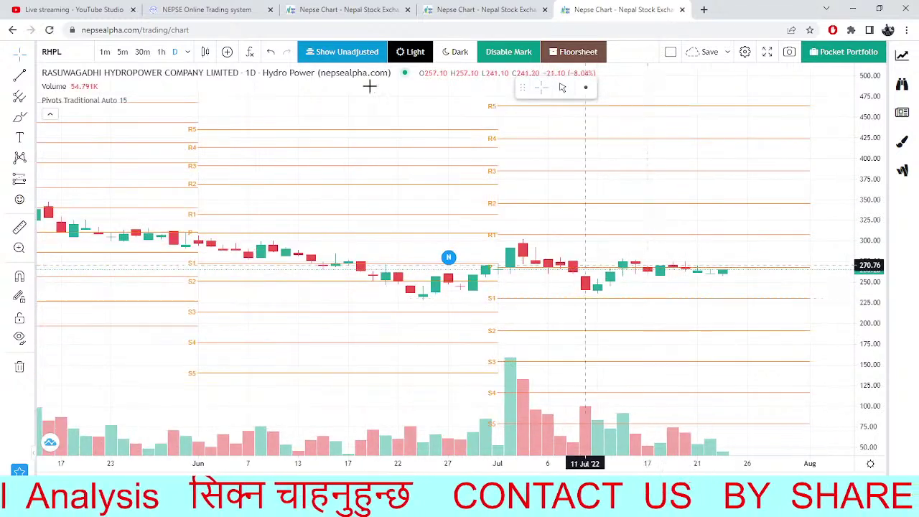
Switch the daily Bollinger Bands and Stoch RSI chart from STC to RHPL (Rasuwagadhi Hydropower Company Limited).
{"action": "left_click", "coordinate": [325, 5]}
{"action": "left_click", "coordinate": [420, 8]}
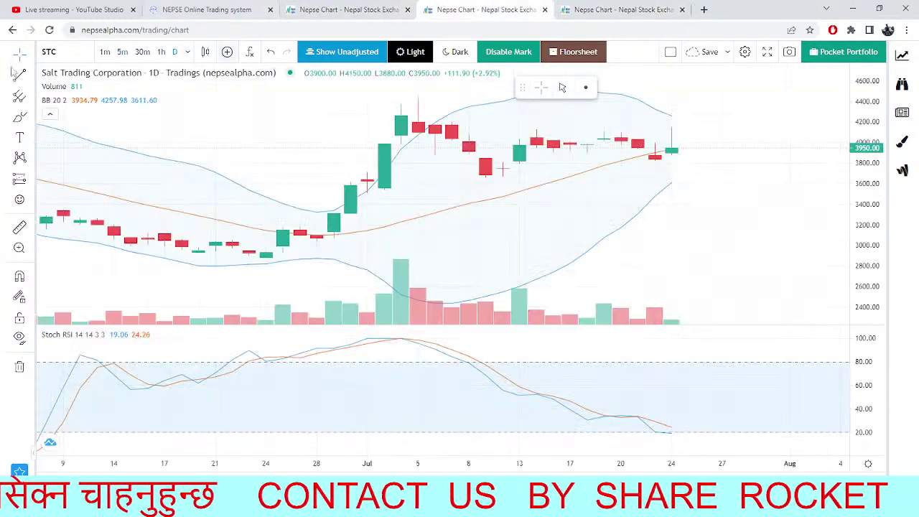
{"action": "left_click", "coordinate": [48, 52]}
{"action": "key", "text": "BackSpace"}
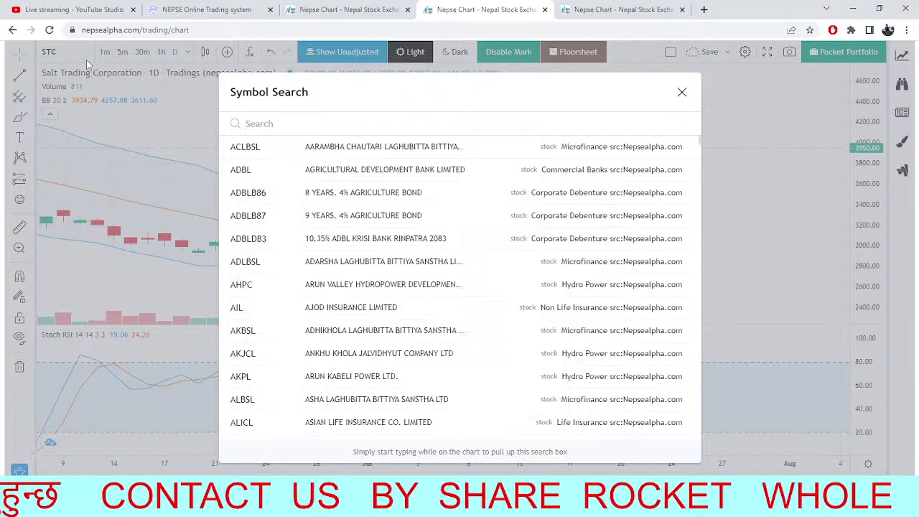
{"action": "type", "text": "RHPL"}
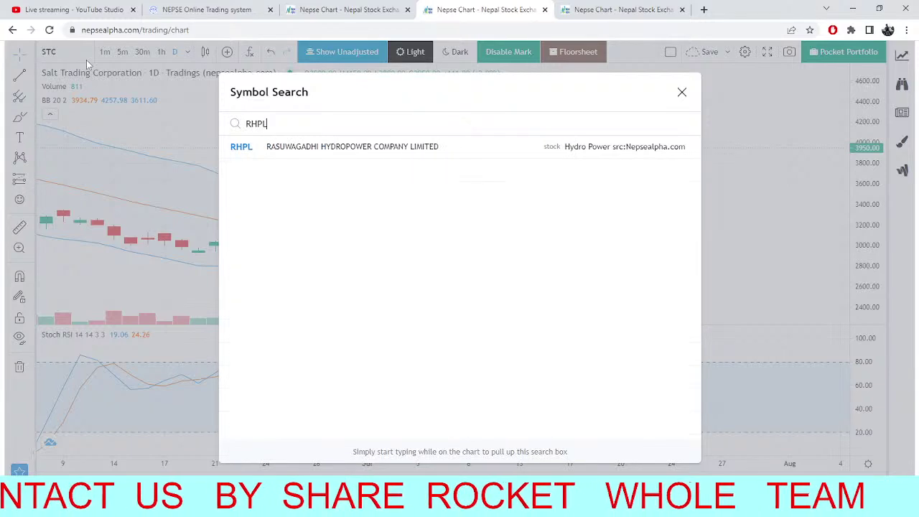
{"action": "left_click", "coordinate": [360, 151]}
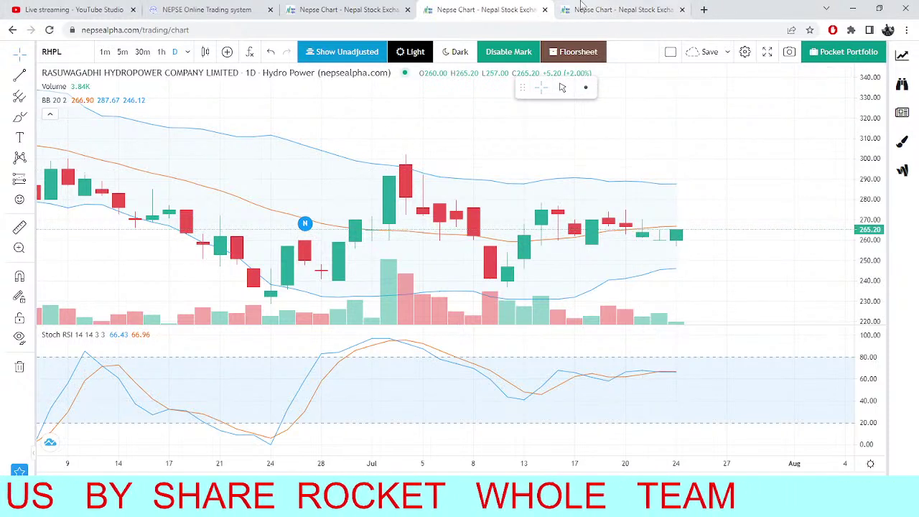
Return to the daily pivots chart and switch it from RHPL to UPCL (Universal Power Company Ltd).
{"action": "left_click", "coordinate": [610, 10]}
{"action": "left_click", "coordinate": [66, 52]}
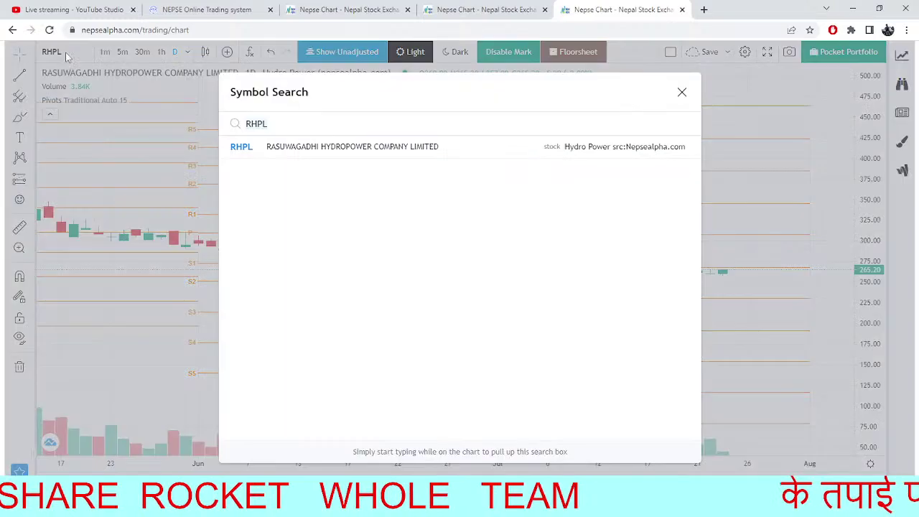
{"action": "type", "text": "IUP"}
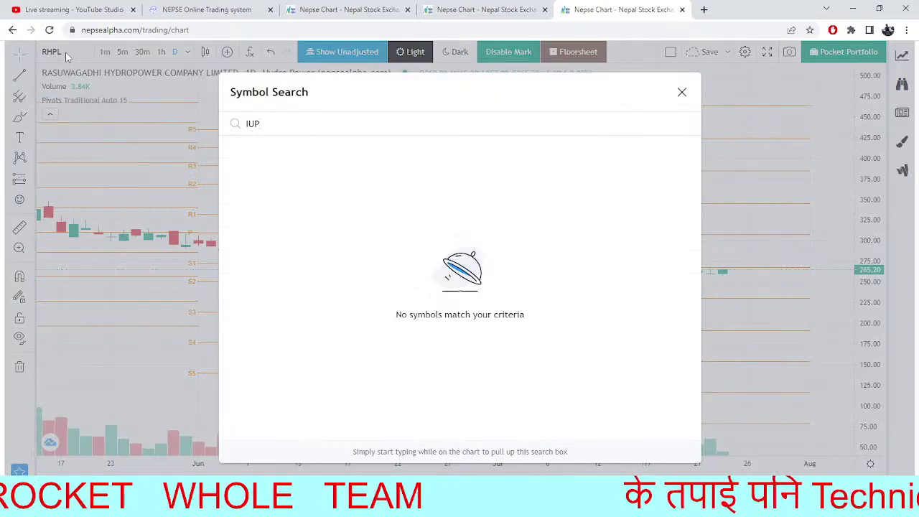
{"action": "key", "text": "BackSpace"}
{"action": "key", "text": "BackSpace"}
{"action": "key", "text": "BackSpace"}
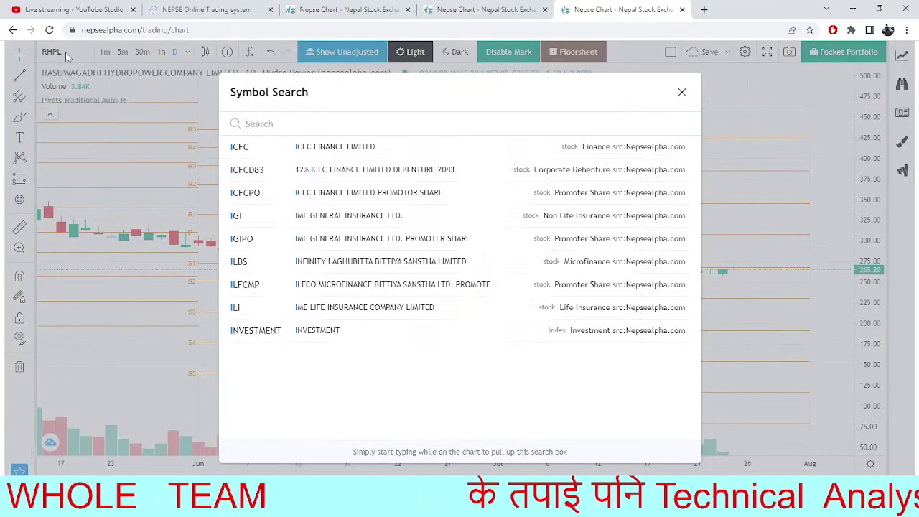
{"action": "type", "text": "UPCL"}
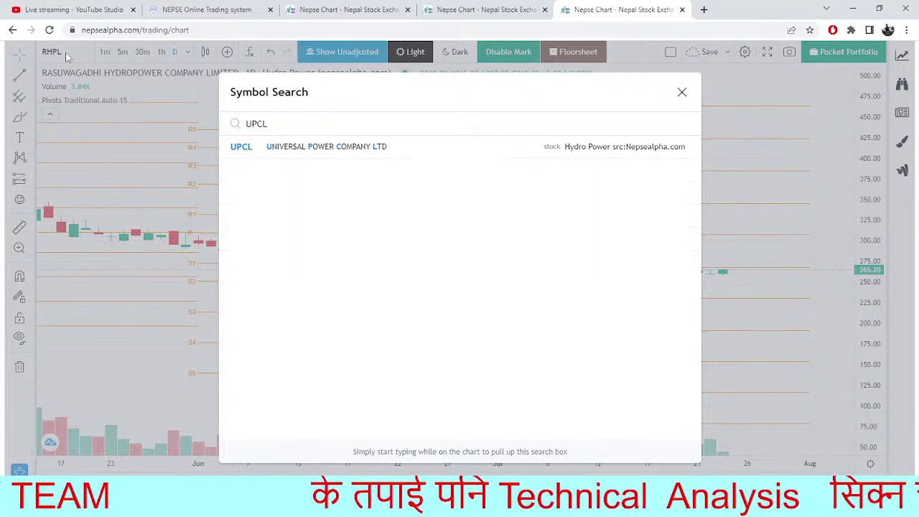
{"action": "left_click", "coordinate": [261, 151]}
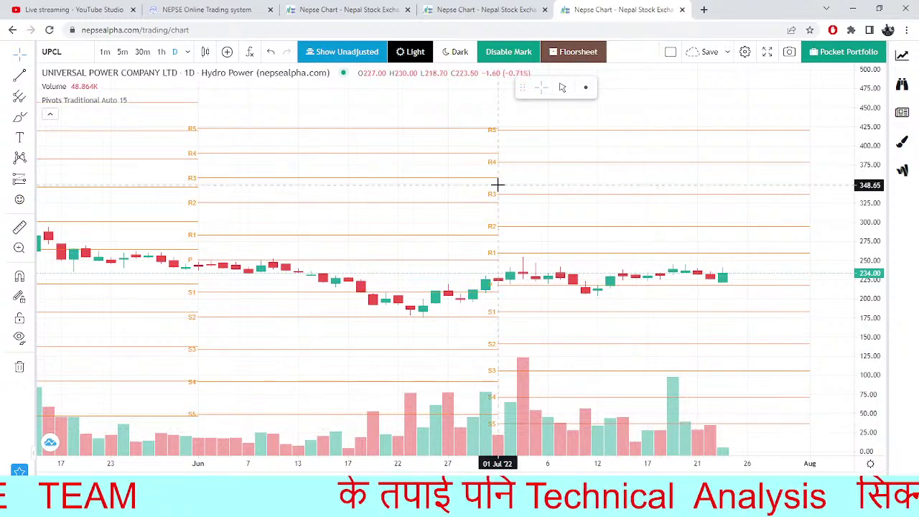
Switch the daily pivots chart from UPCL to UNHPL (Union Hydropower Limited) and examine its July candles up close.
{"action": "left_click", "coordinate": [53, 53]}
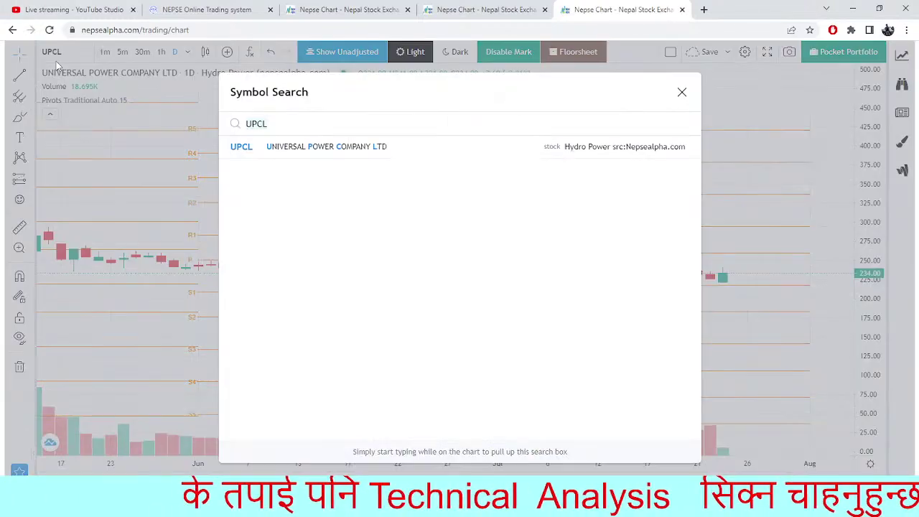
{"action": "key", "text": "BackSpace"}
{"action": "type", "text": "UNHPL"}
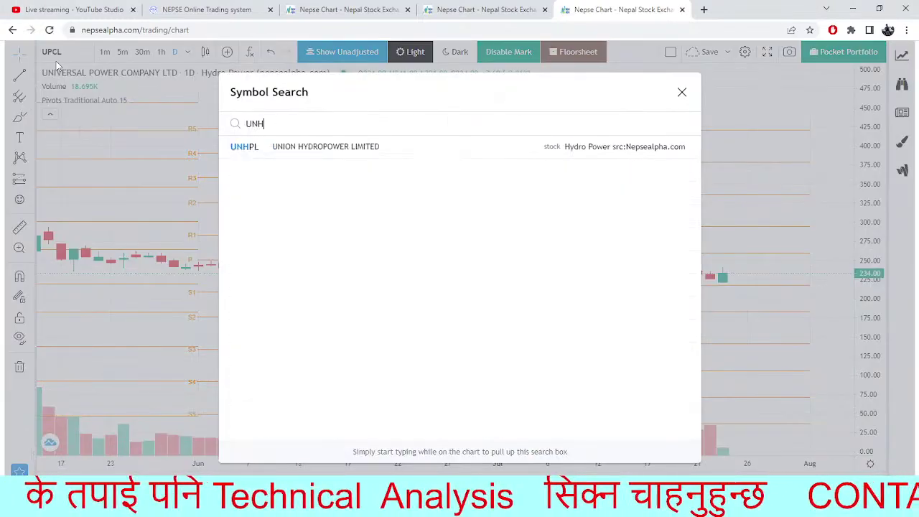
{"action": "left_click", "coordinate": [449, 154]}
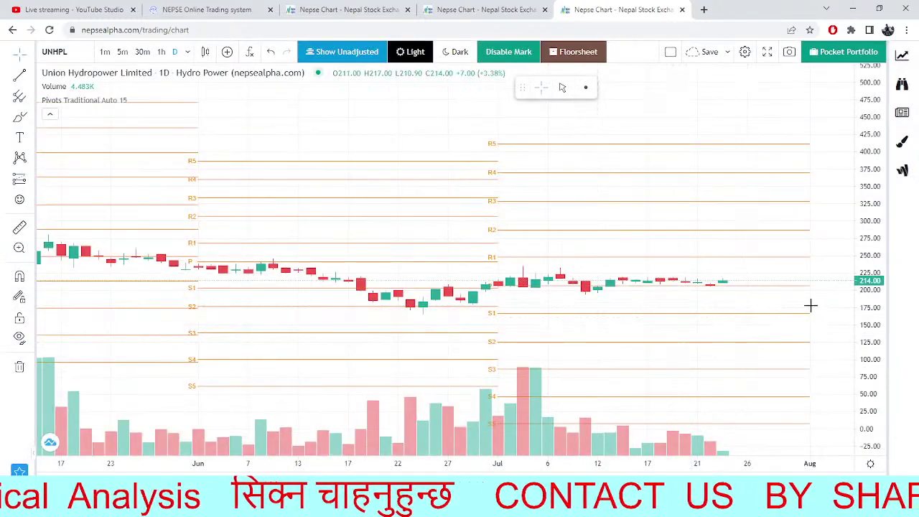
{"action": "scroll", "coordinate": [656, 238], "scroll_direction": "up", "scroll_amount": 3}
{"action": "scroll", "coordinate": [656, 237], "scroll_direction": "up", "scroll_amount": 2}
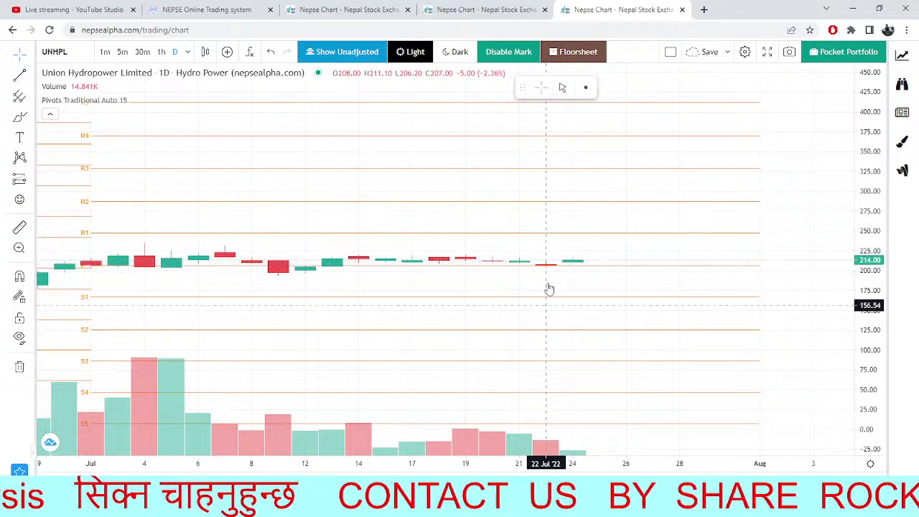
Switch the daily pivots chart from UNHPL to CORBL (Corporate Development Bank Limited) and examine its July candles.
{"action": "left_click", "coordinate": [56, 51]}
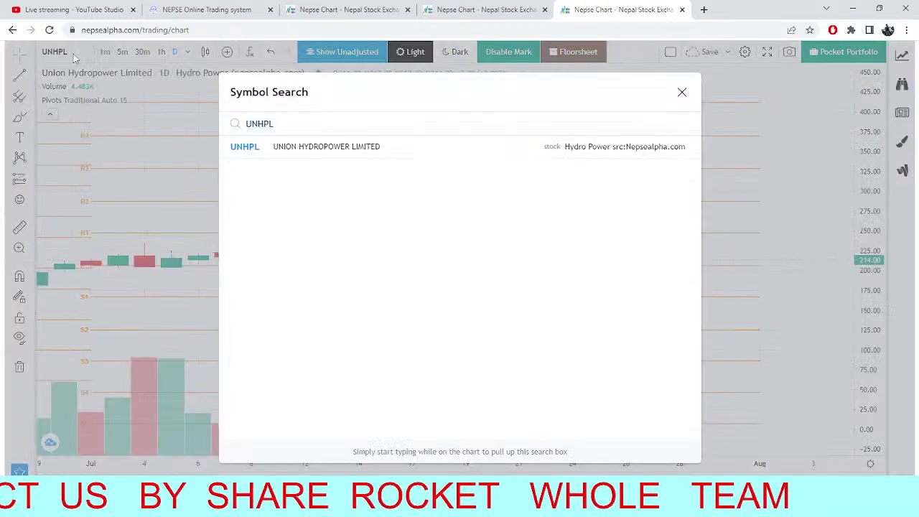
{"action": "key", "text": "BackSpace"}
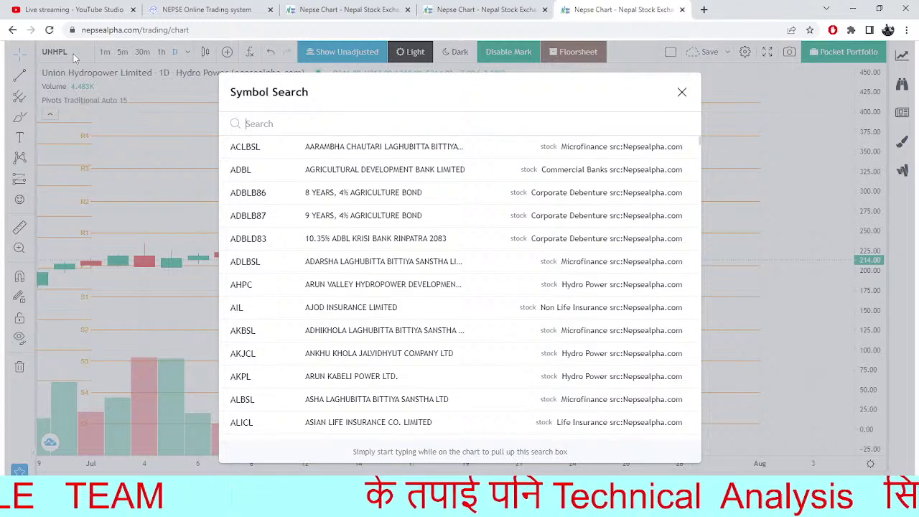
{"action": "type", "text": "CO"}
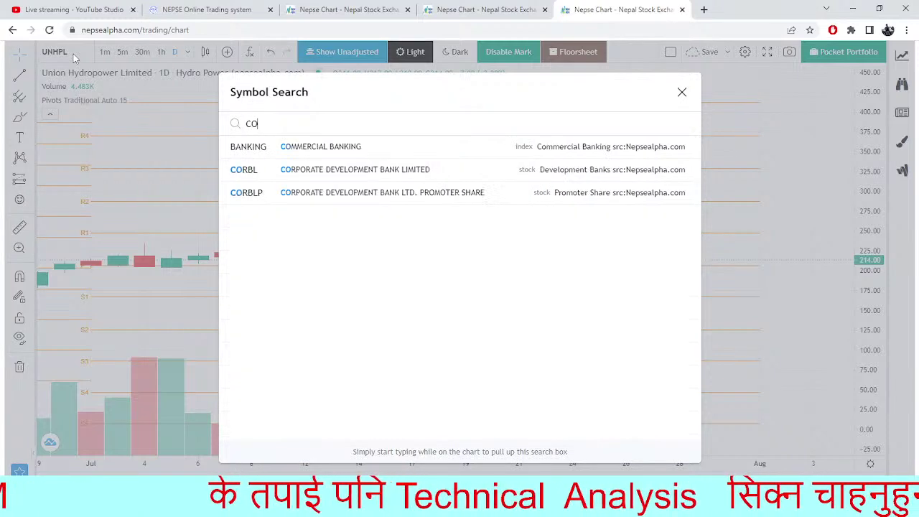
{"action": "type", "text": "RBL"}
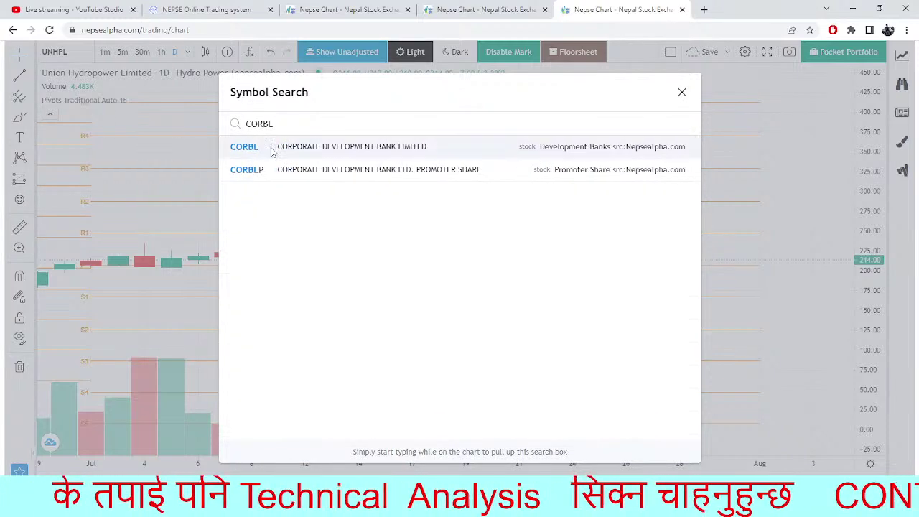
{"action": "left_click", "coordinate": [416, 147]}
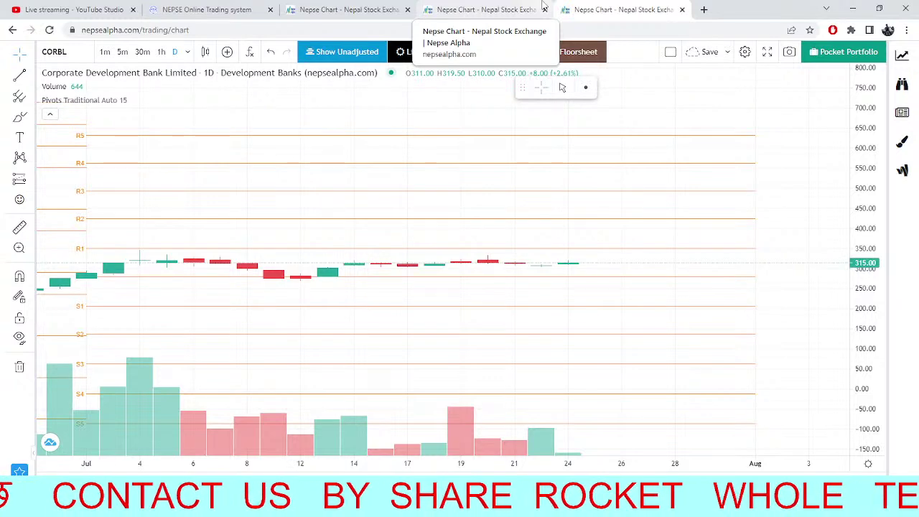
{"action": "left_click_drag", "start_coordinate": [236, 316], "coordinate": [397, 286]}
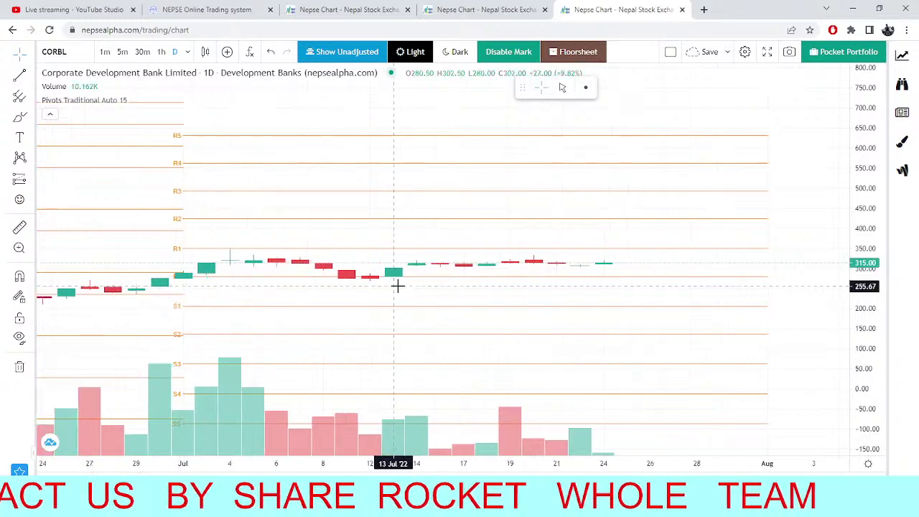
{"action": "scroll", "coordinate": [397, 285], "scroll_direction": "up", "scroll_amount": 2}
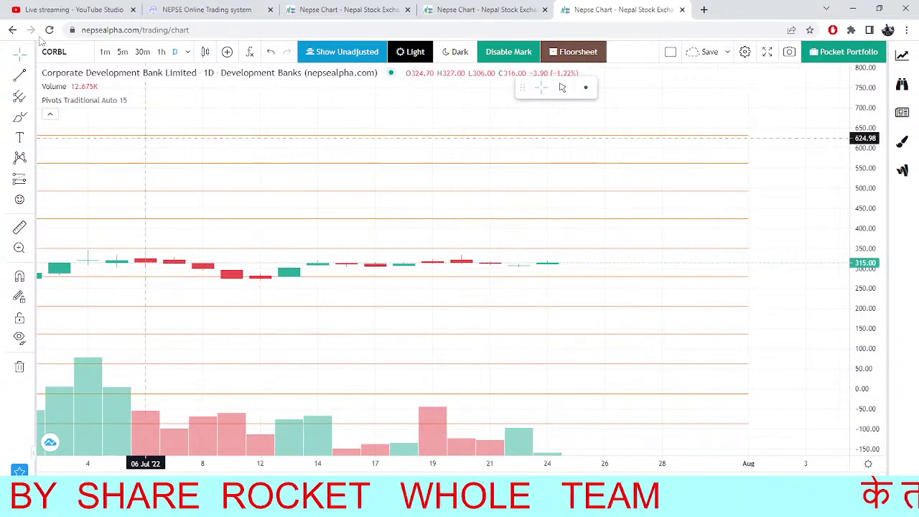
Open the symbol search on the CORBL chart and clear the current symbol.
{"action": "left_click", "coordinate": [66, 56]}
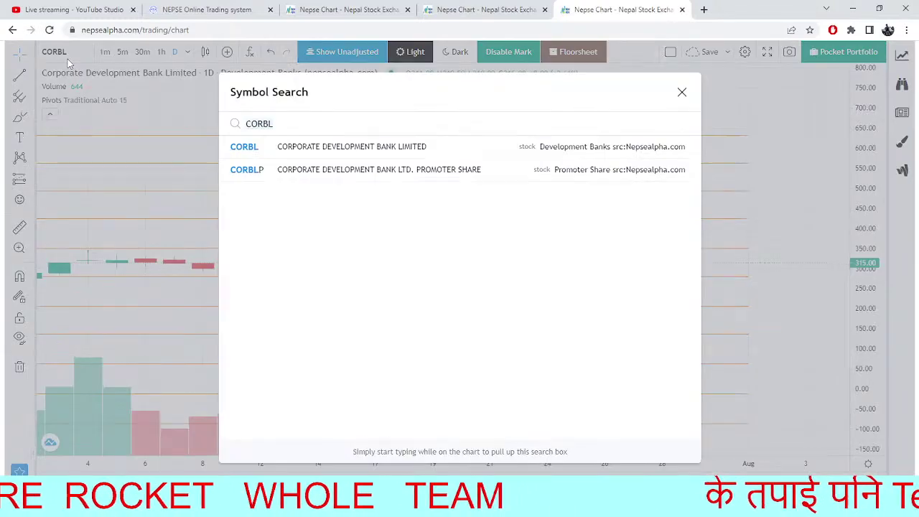
{"action": "key", "text": "BackSpace"}
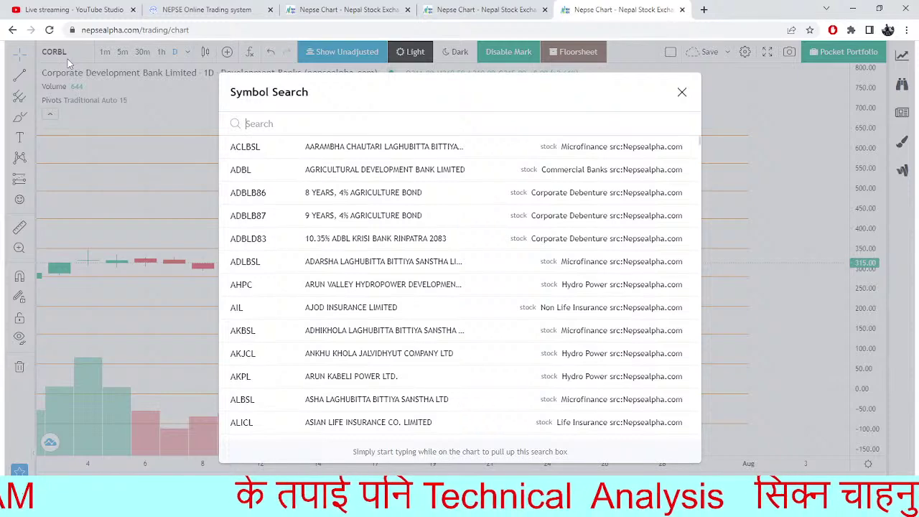
Find SINDU (Sindhu Bikash Bank Ltd) by searching for SIN and load its daily chart with a wider date range.
{"action": "type", "text": "SINFI"}
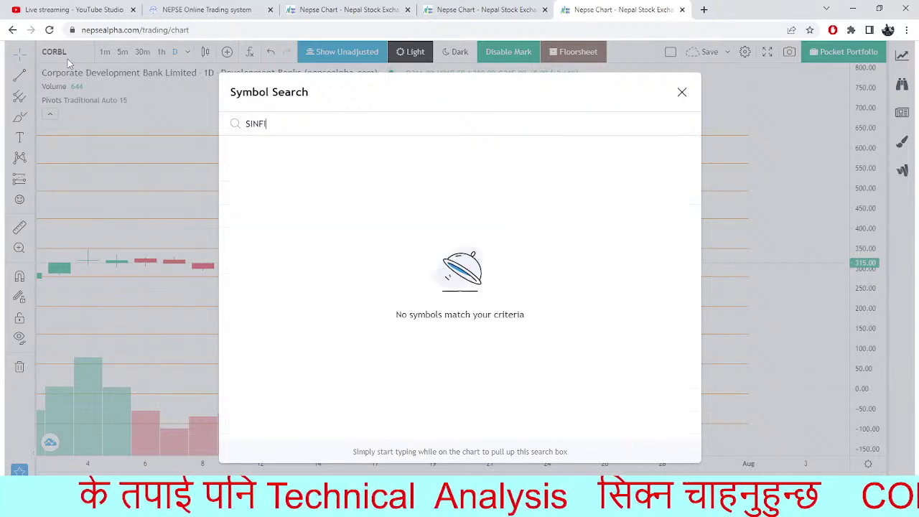
{"action": "type", "text": "U"}
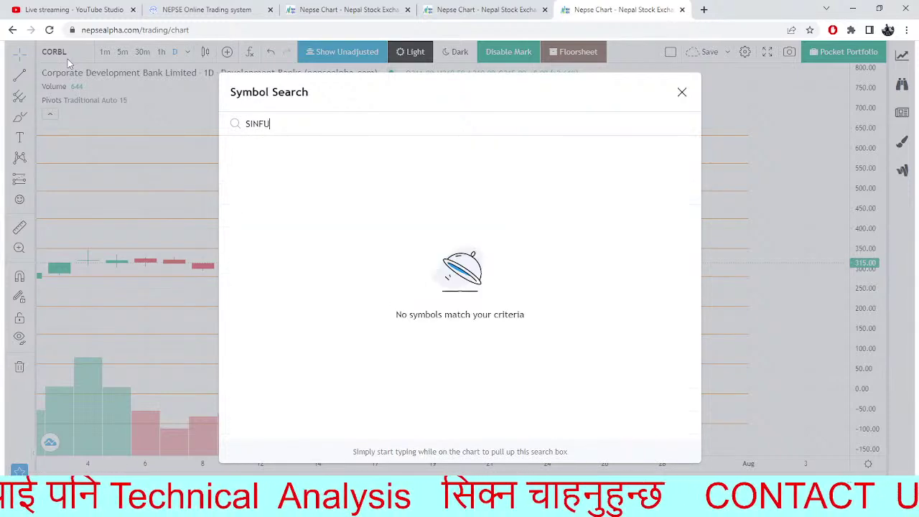
{"action": "key", "text": "BackSpace"}
{"action": "key", "text": "BackSpace"}
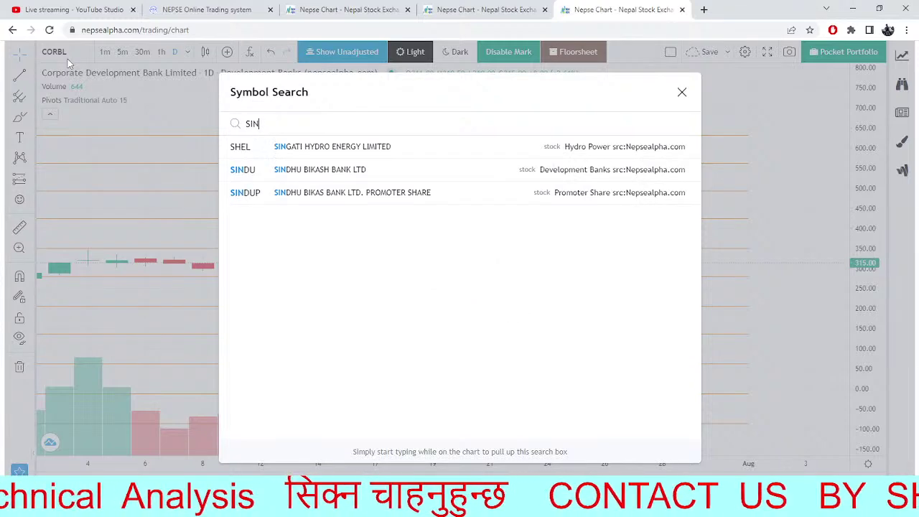
{"action": "left_click", "coordinate": [282, 179]}
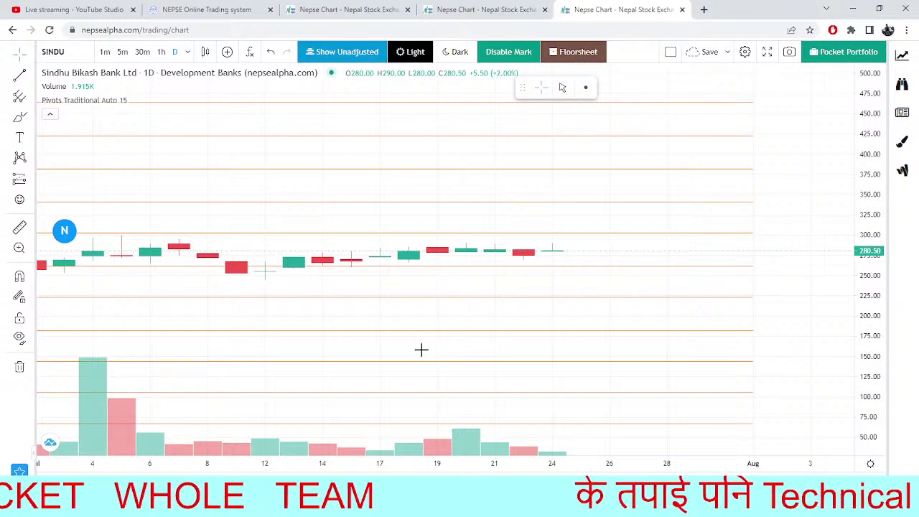
{"action": "scroll", "coordinate": [342, 160], "scroll_direction": "down", "scroll_amount": 3}
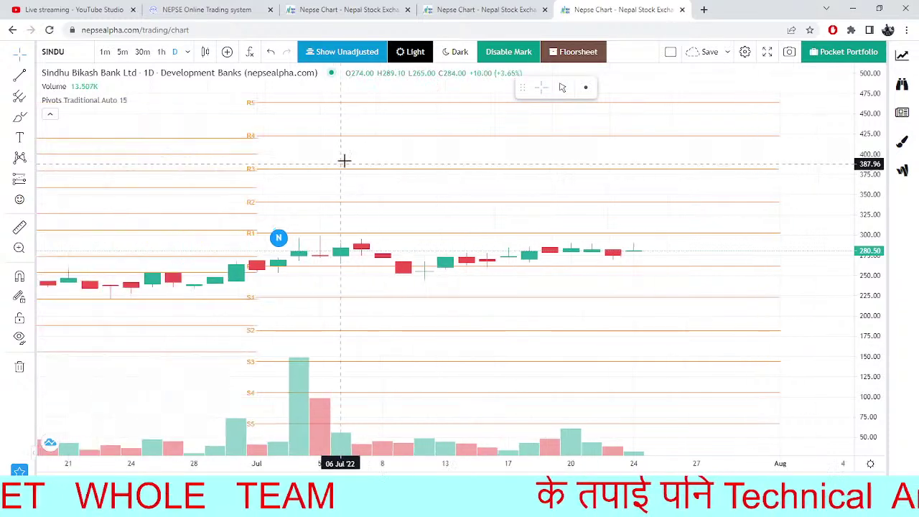
{"action": "left_click", "coordinate": [82, 56]}
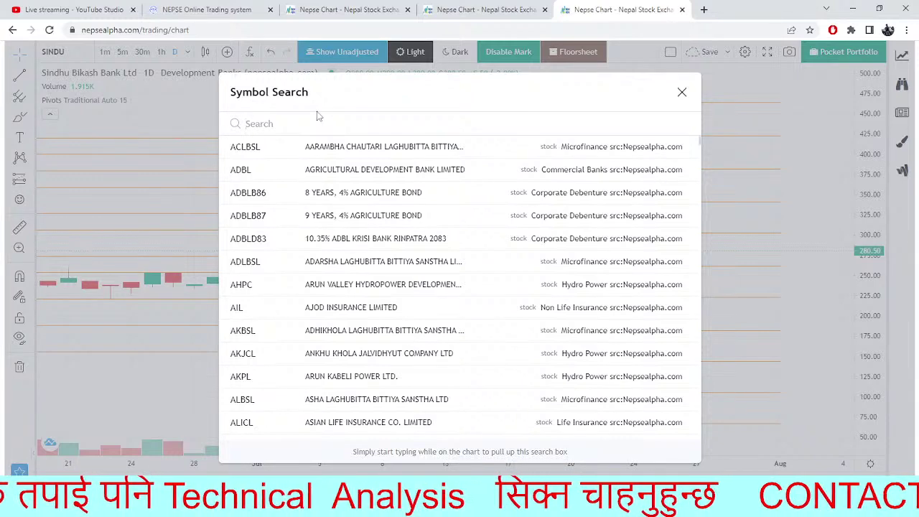
{"action": "left_click", "coordinate": [174, 178]}
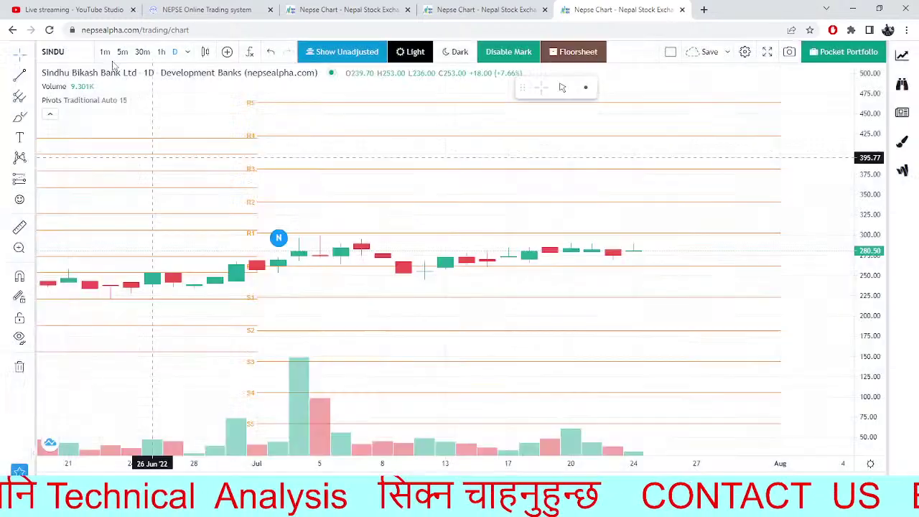
Check the NEPSE trading system dashboard and the NEPSE index chart, and return to the SINDU chart.
{"action": "left_click", "coordinate": [206, 8]}
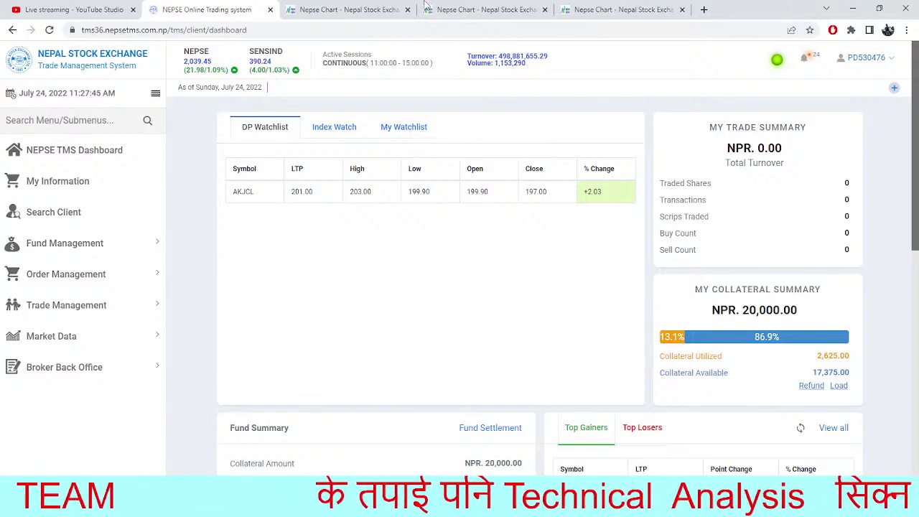
{"action": "left_click", "coordinate": [381, 9]}
{"action": "key", "text": "ctrl+Tab"}
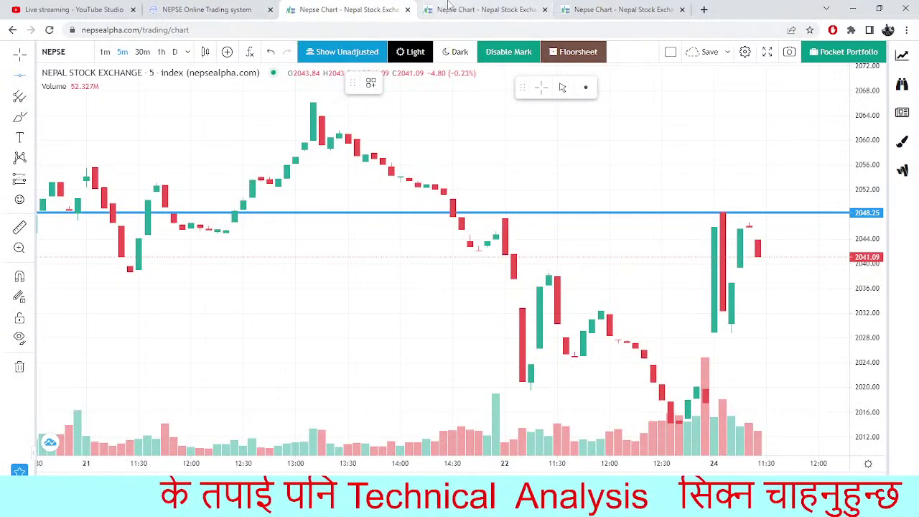
{"action": "key", "text": "ctrl+Tab"}
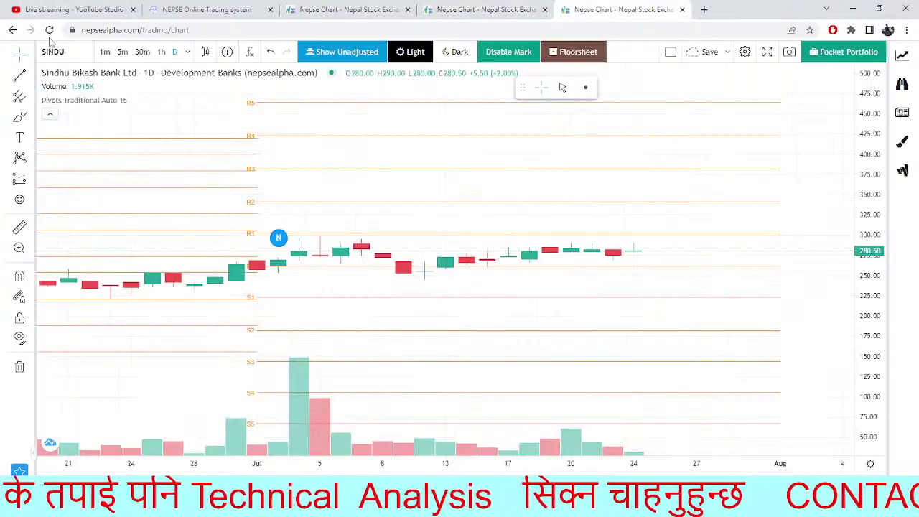
Load the daily chart of ENL (Emerging Nepal Limited) and show more of its earlier candles.
{"action": "left_click", "coordinate": [65, 52]}
{"action": "key", "text": "BackSpace"}
{"action": "type", "text": "ENL"}
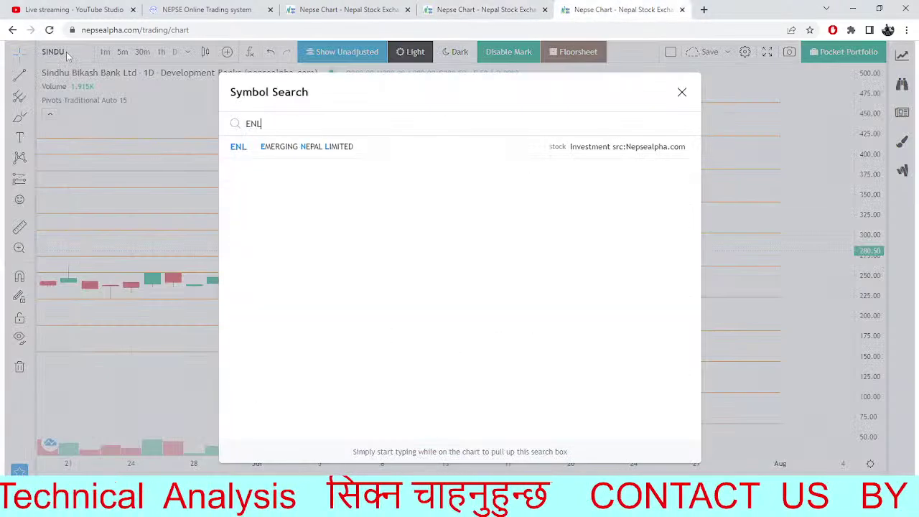
{"action": "left_click", "coordinate": [309, 147]}
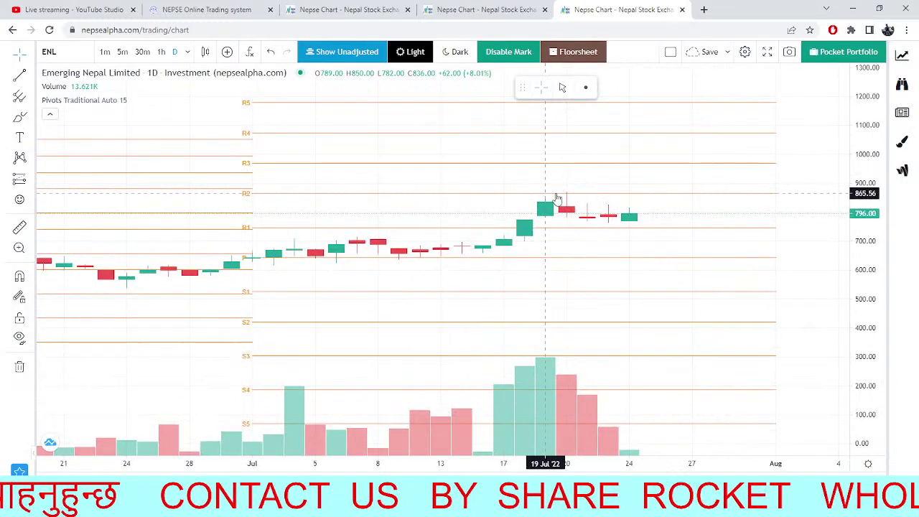
{"action": "scroll", "coordinate": [557, 197], "scroll_direction": "down", "scroll_amount": 2}
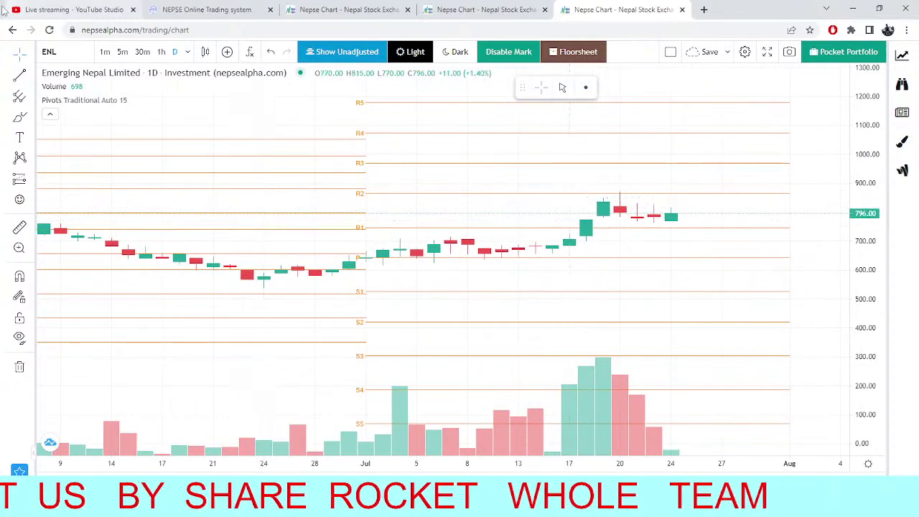
Load the daily chart of AKJCL (Ankhu Khola Jalvidhyut Company Ltd) and inspect its June and July candles against the pivot levels.
{"action": "left_click", "coordinate": [69, 53]}
{"action": "key", "text": "BackSpace"}
{"action": "key", "text": "BackSpace"}
{"action": "key", "text": "BackSpace"}
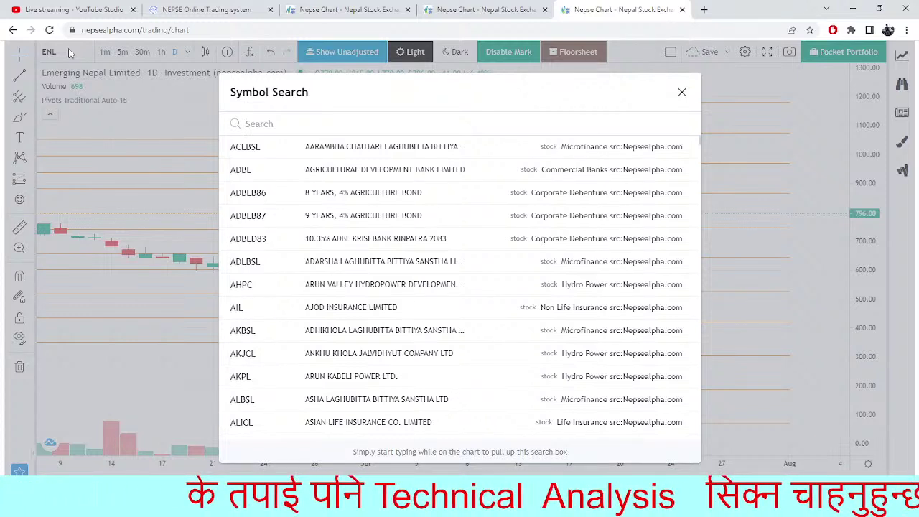
{"action": "type", "text": "AKJ"}
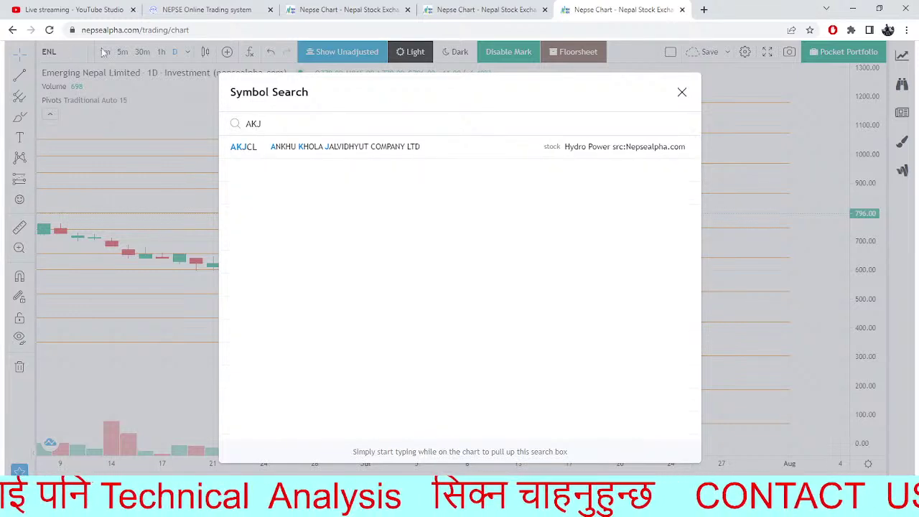
{"action": "left_click", "coordinate": [287, 146]}
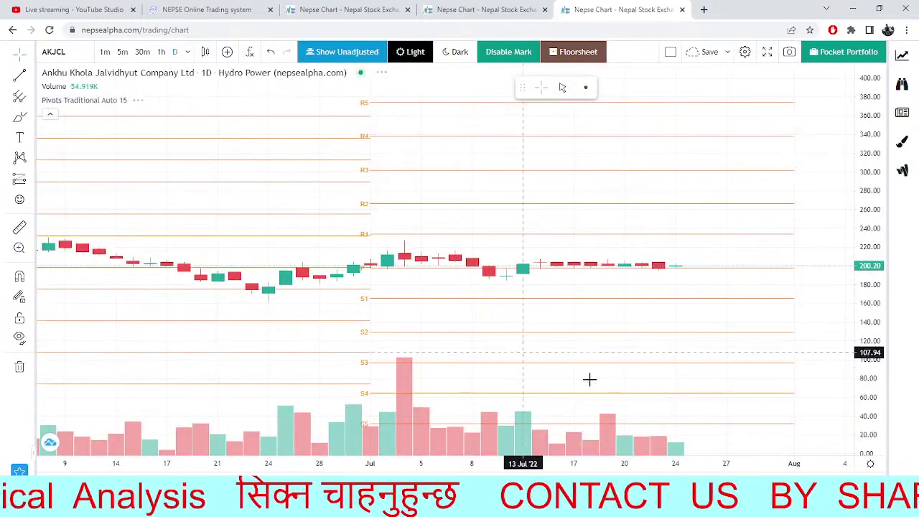
{"action": "scroll", "coordinate": [589, 377], "scroll_direction": "right", "scroll_amount": 5}
{"action": "scroll", "coordinate": [539, 348], "scroll_direction": "down", "scroll_amount": 5}
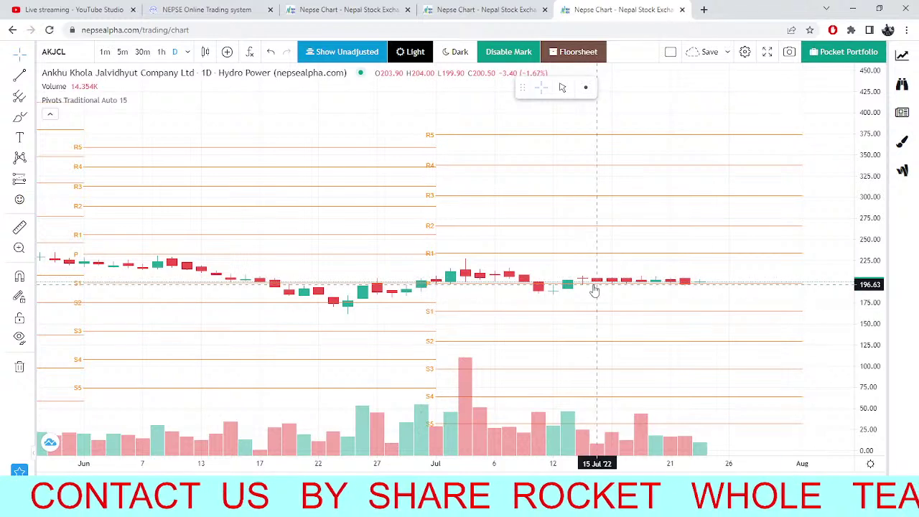
{"action": "scroll", "coordinate": [656, 298], "scroll_direction": "up", "scroll_amount": 5}
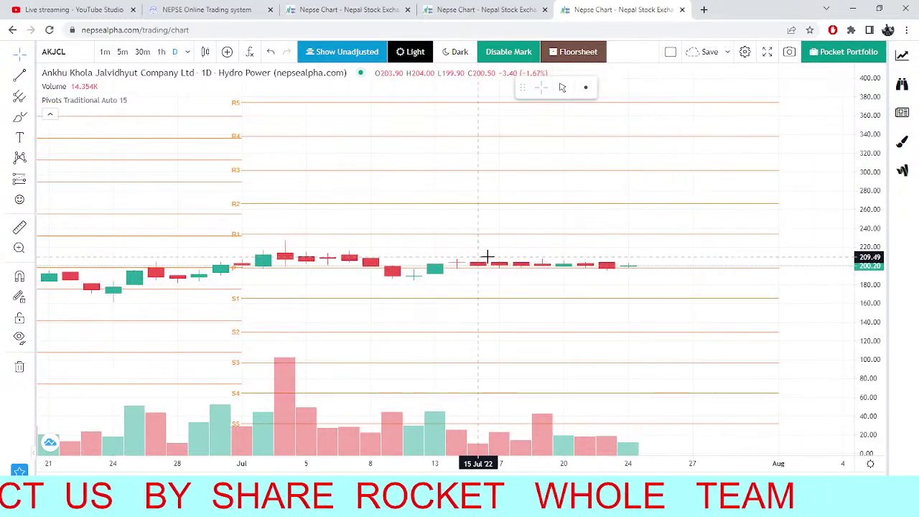
{"action": "scroll", "coordinate": [610, 305], "scroll_direction": "down", "scroll_amount": 5}
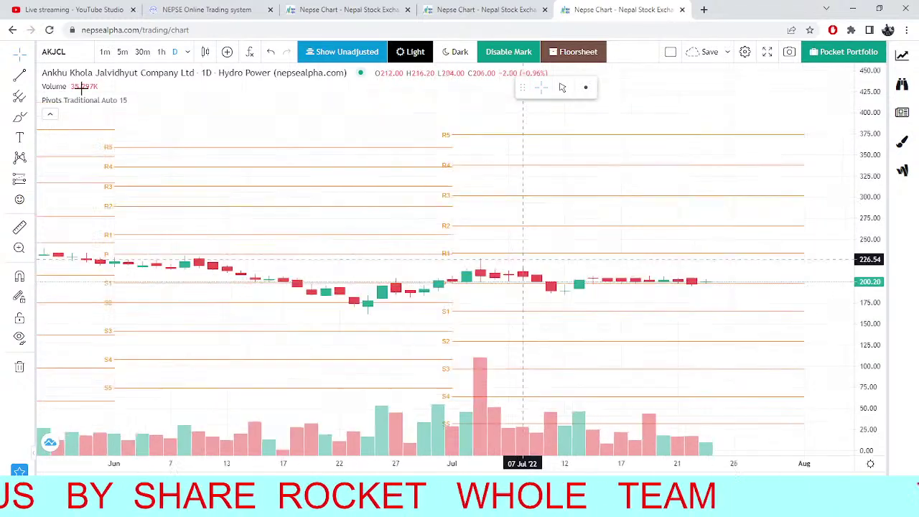
Load the daily chart of CYCL (Cyc Nepal Laghubitta Bittiya Sanstha Limited) and inspect its latest candle.
{"action": "left_click", "coordinate": [54, 52]}
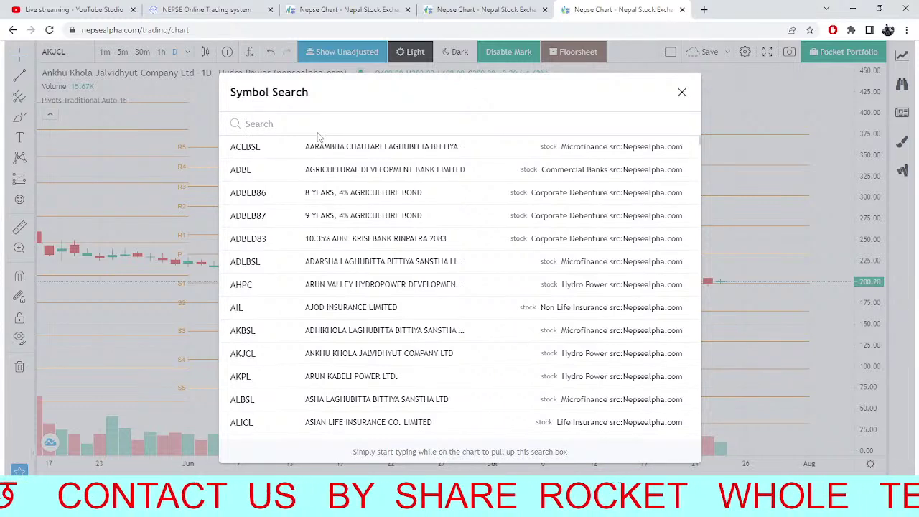
{"action": "type", "text": "CYC"}
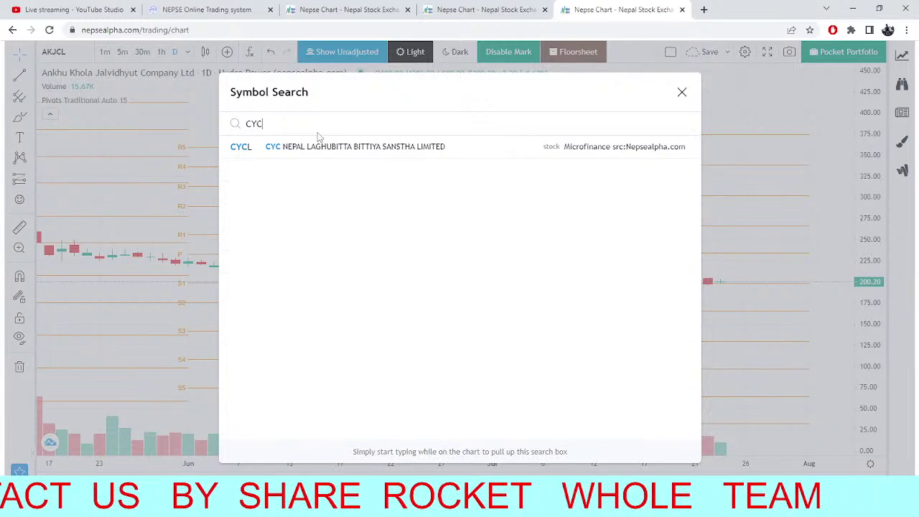
{"action": "left_click", "coordinate": [370, 144]}
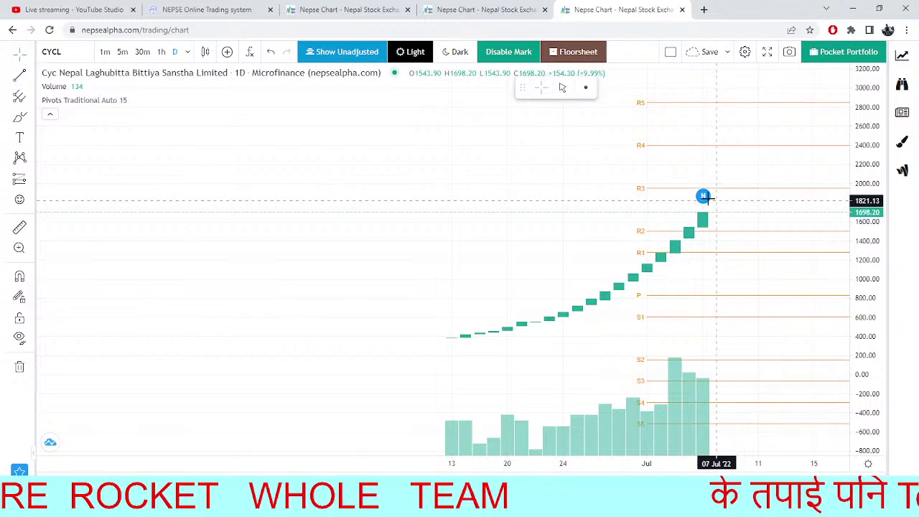
{"action": "mouse_move", "coordinate": [703, 197]}
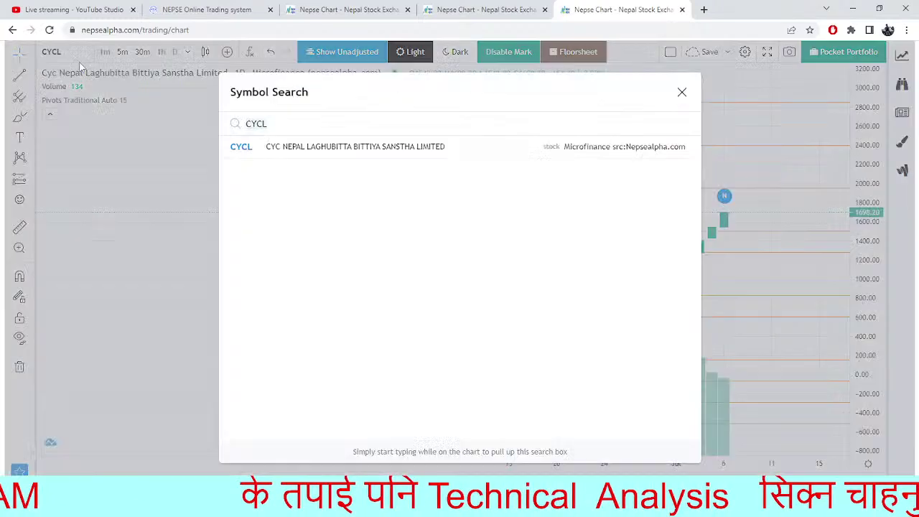
Replace the CYCL chart with the daily chart of SPC (Samling Power Company Limited).
{"action": "left_click", "coordinate": [80, 70]}
{"action": "key", "text": "BackSpace"}
{"action": "key", "text": "BackSpace"}
{"action": "key", "text": "BackSpace"}
{"action": "key", "text": "BackSpace"}
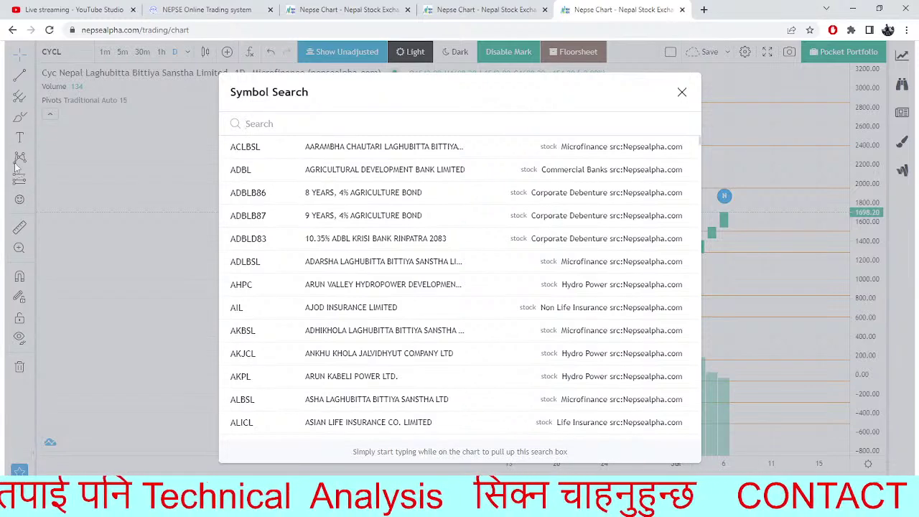
{"action": "type", "text": "SPC"}
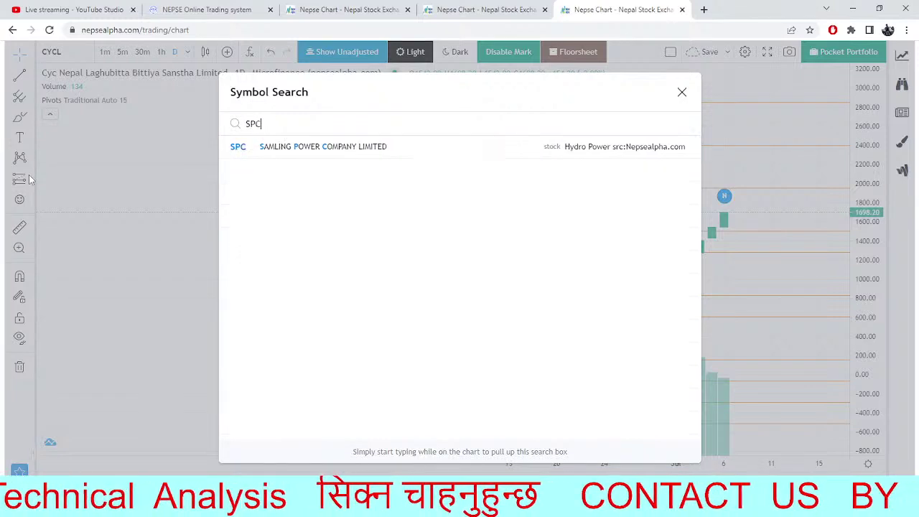
{"action": "left_click", "coordinate": [321, 148]}
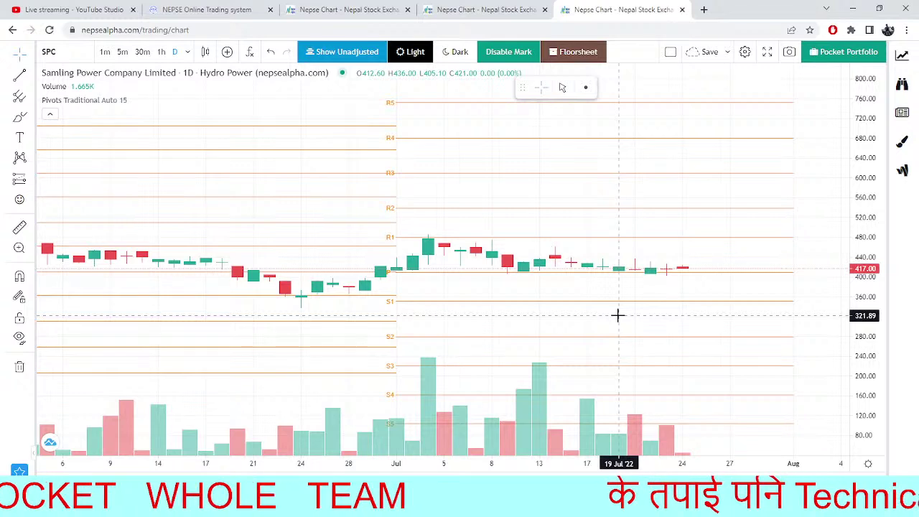
Examine SPC's price candles, volume and pivot levels over both the recent weeks and the months since April.
{"action": "scroll", "coordinate": [617, 315], "scroll_direction": "down", "scroll_amount": 5}
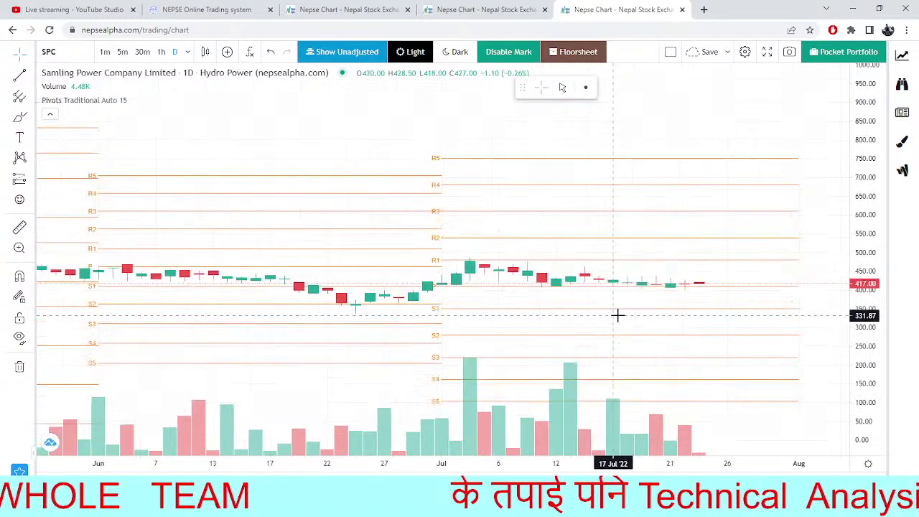
{"action": "scroll", "coordinate": [617, 373], "scroll_direction": "down", "scroll_amount": 1}
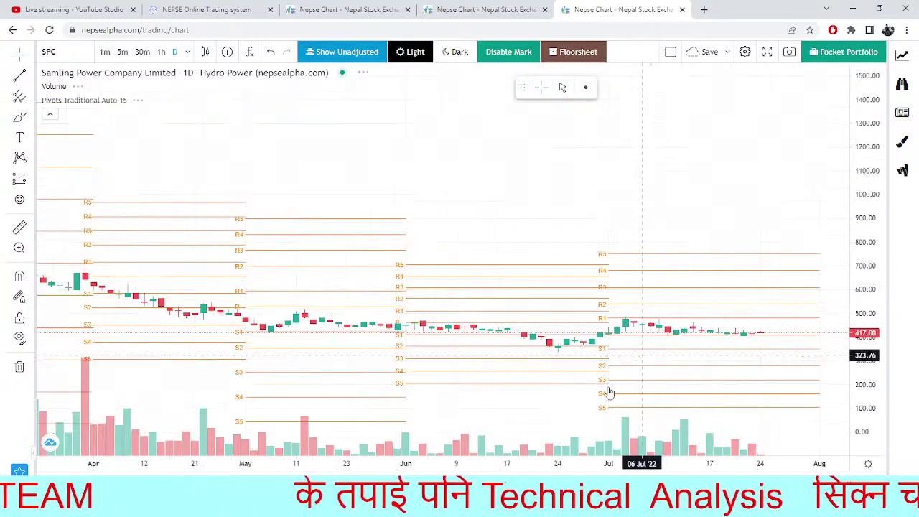
{"action": "scroll", "coordinate": [720, 361], "scroll_direction": "up", "scroll_amount": 6}
{"action": "mouse_move", "coordinate": [115, 88]}
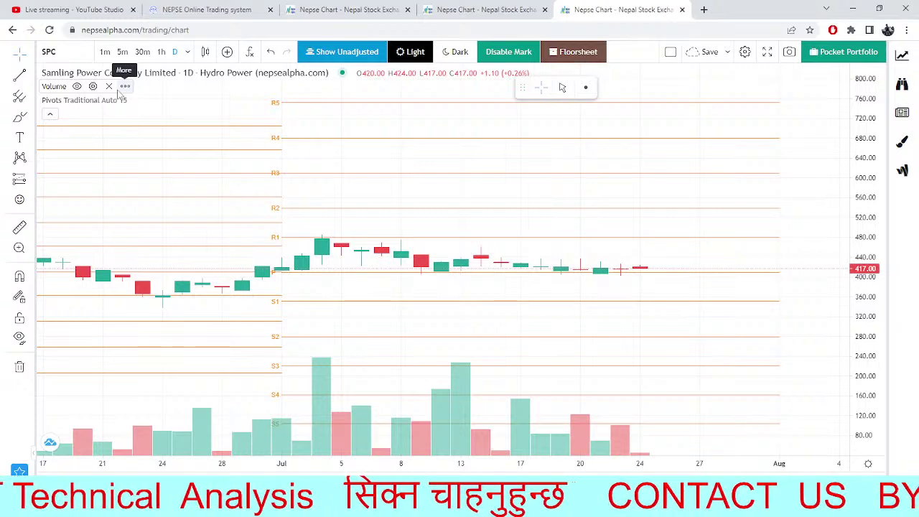
{"action": "scroll", "coordinate": [318, 431], "scroll_direction": "up", "scroll_amount": 2}
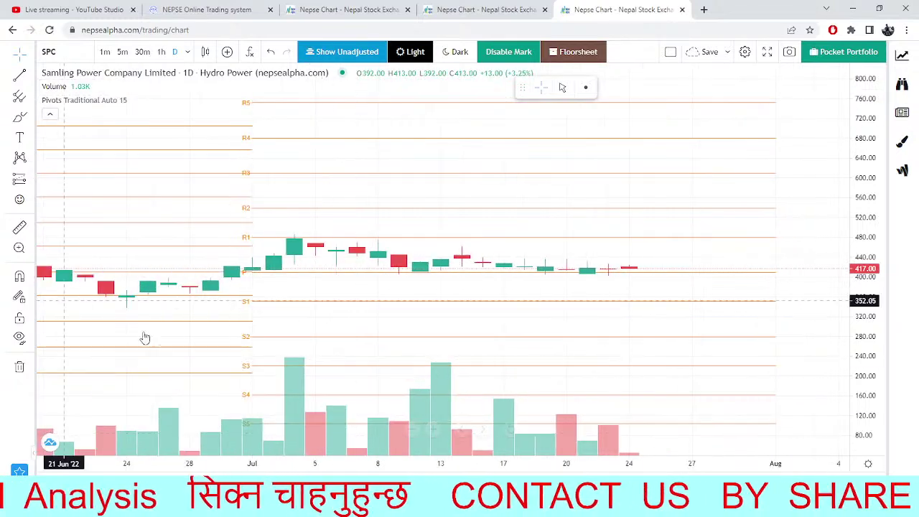
{"action": "scroll", "coordinate": [385, 395], "scroll_direction": "down", "scroll_amount": 3}
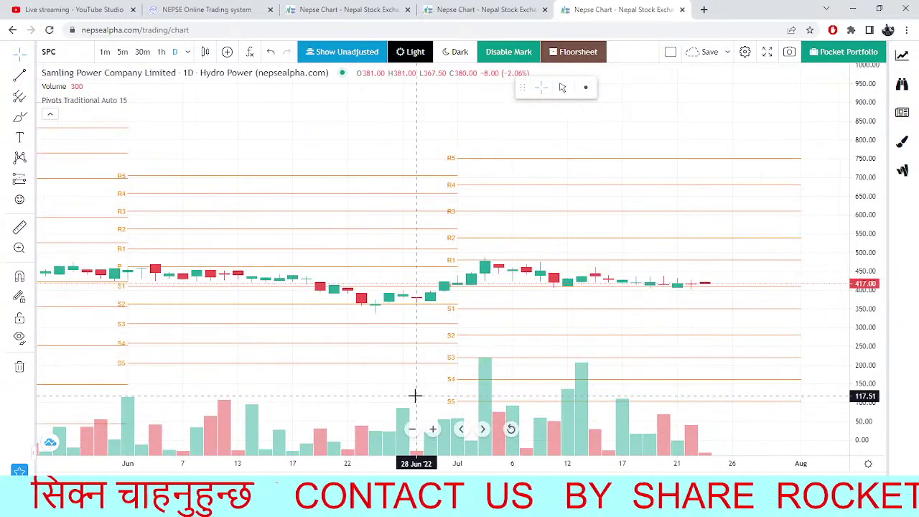
{"action": "scroll", "coordinate": [415, 394], "scroll_direction": "up", "scroll_amount": 4}
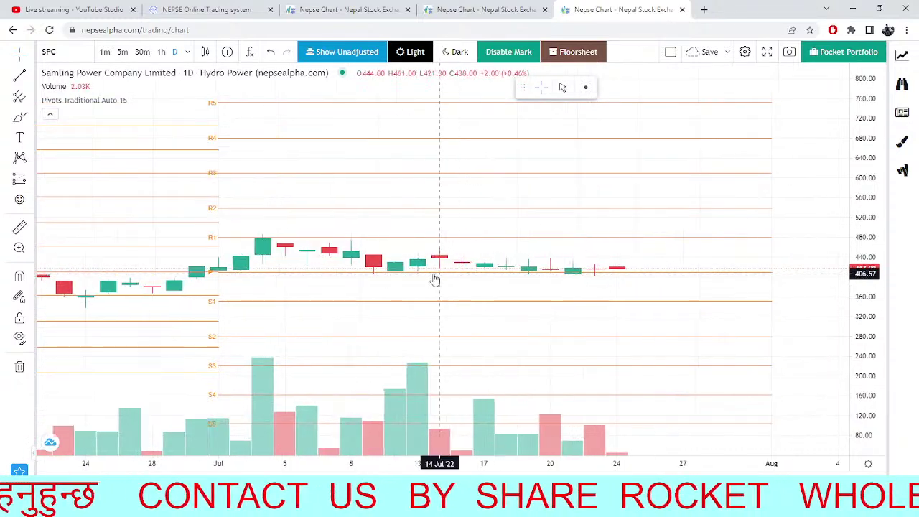
{"action": "scroll", "coordinate": [433, 276], "scroll_direction": "down", "scroll_amount": 1}
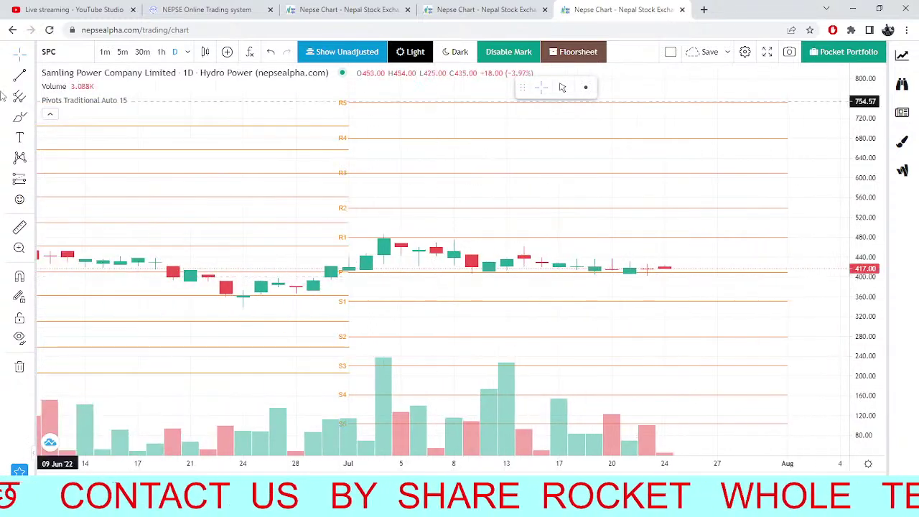
Load the daily chart of NABIL (Nabil Bank Limited) and inspect its July candles, volume and pivot levels.
{"action": "left_click", "coordinate": [51, 53]}
{"action": "key", "text": "BackSpace"}
{"action": "key", "text": "BackSpace"}
{"action": "key", "text": "BackSpace"}
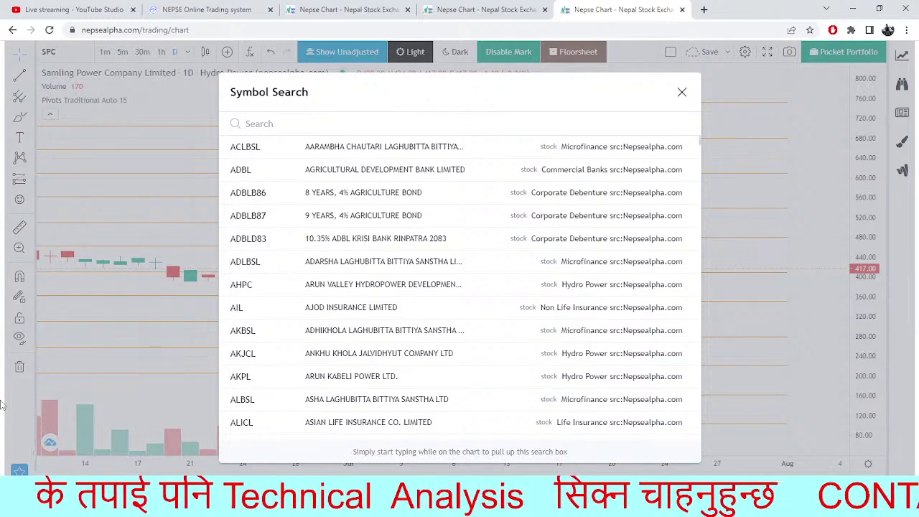
{"action": "type", "text": "NABIL"}
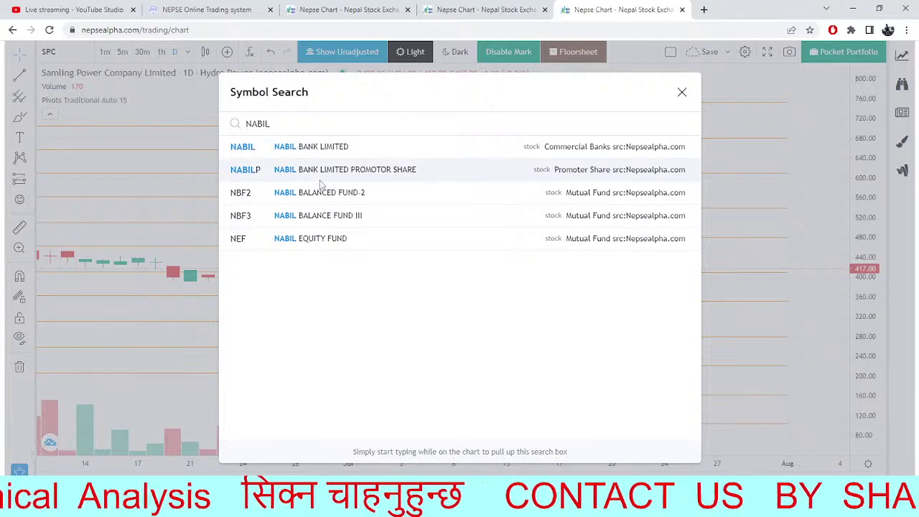
{"action": "left_click", "coordinate": [307, 147]}
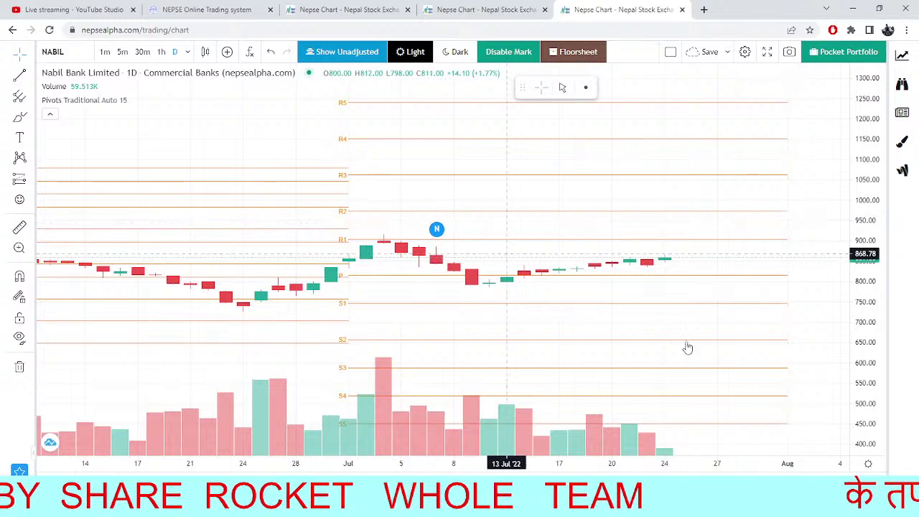
{"action": "scroll", "coordinate": [687, 312], "scroll_direction": "up", "scroll_amount": 1}
{"action": "scroll", "coordinate": [687, 312], "scroll_direction": "up", "scroll_amount": 1}
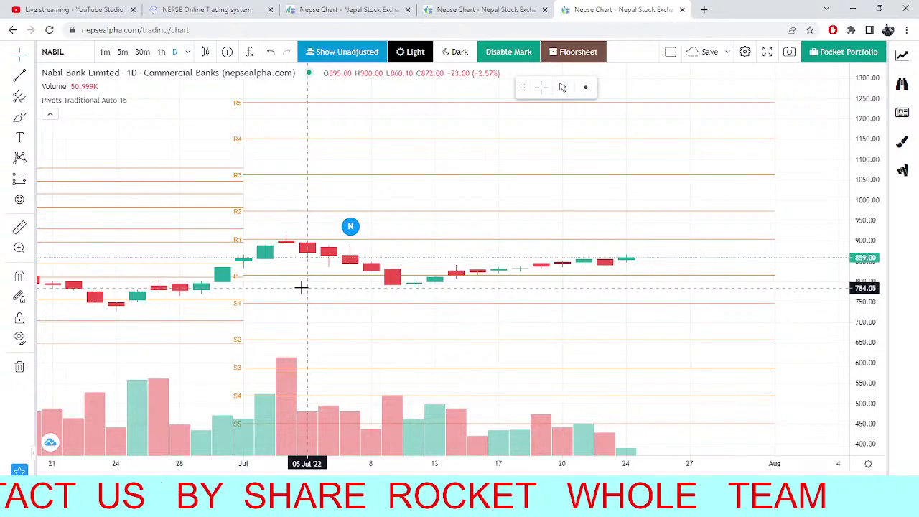
{"action": "scroll", "coordinate": [300, 287], "scroll_direction": "down", "scroll_amount": 1}
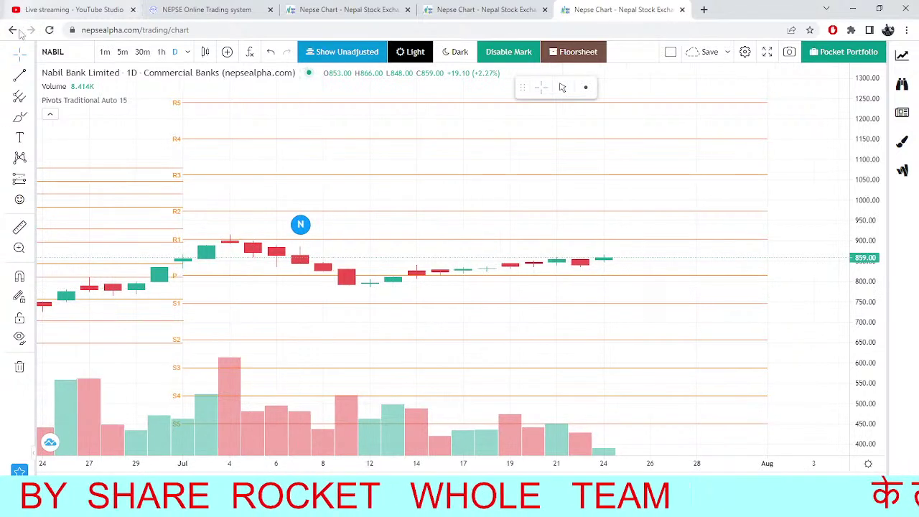
{"action": "left_click", "coordinate": [57, 56]}
{"action": "key", "text": "BackSpace"}
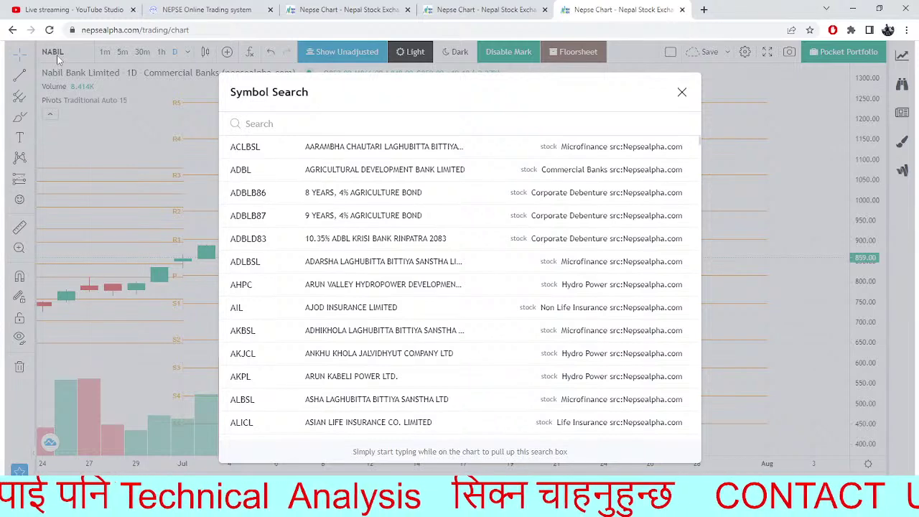
{"action": "left_click", "coordinate": [152, 159]}
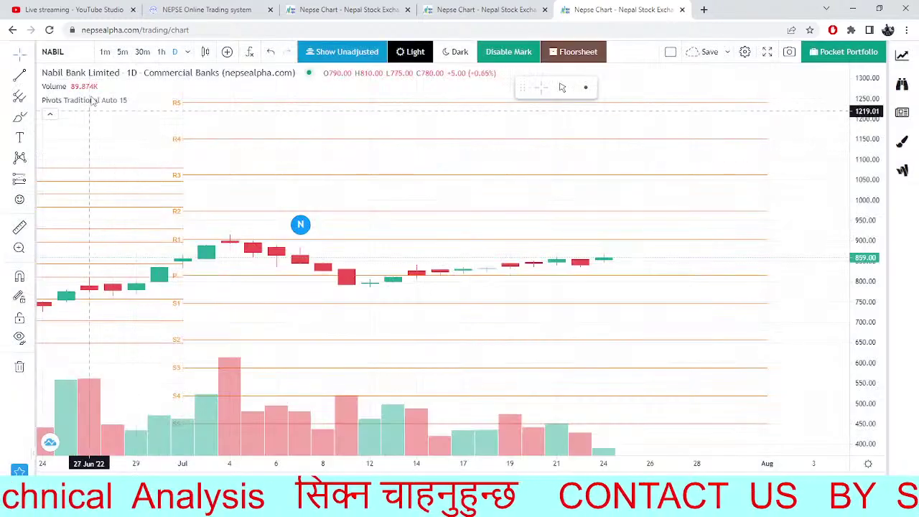
Load the daily chart of KKHC (Khanikhola Hydropower Co. Ltd.) and examine its candles and pivot levels from March to July.
{"action": "left_click", "coordinate": [78, 59]}
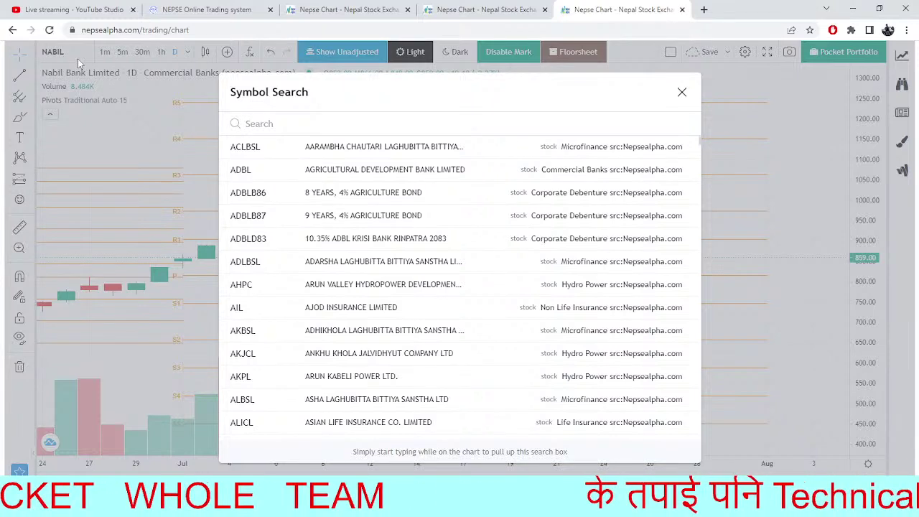
{"action": "type", "text": "KKHC"}
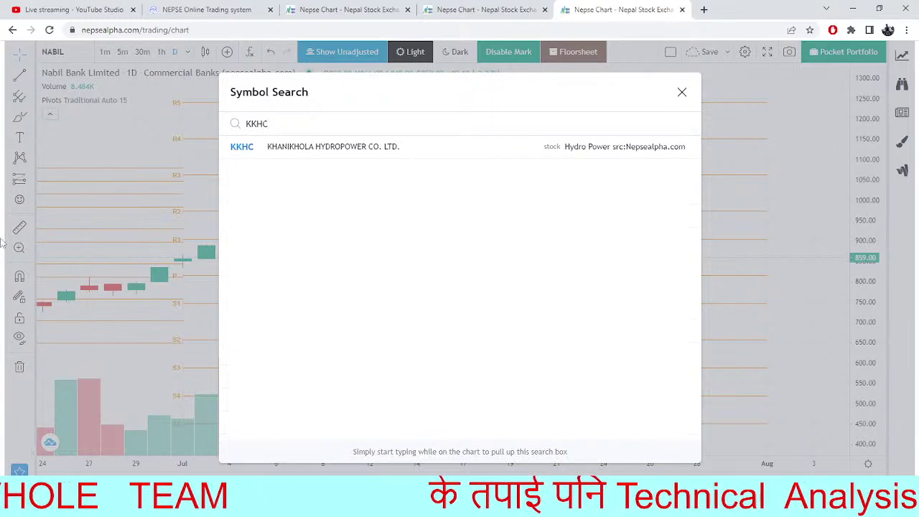
{"action": "left_click", "coordinate": [353, 147]}
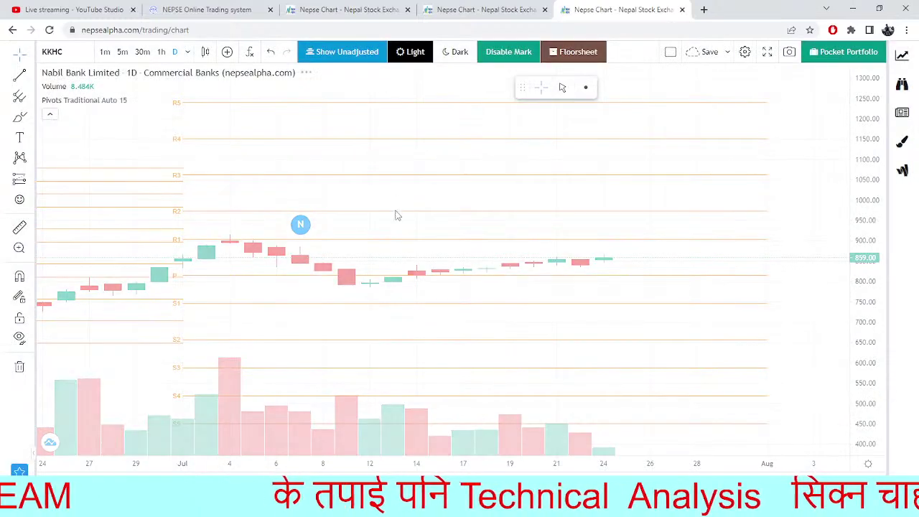
{"action": "scroll", "coordinate": [607, 293], "scroll_direction": "down", "scroll_amount": 3}
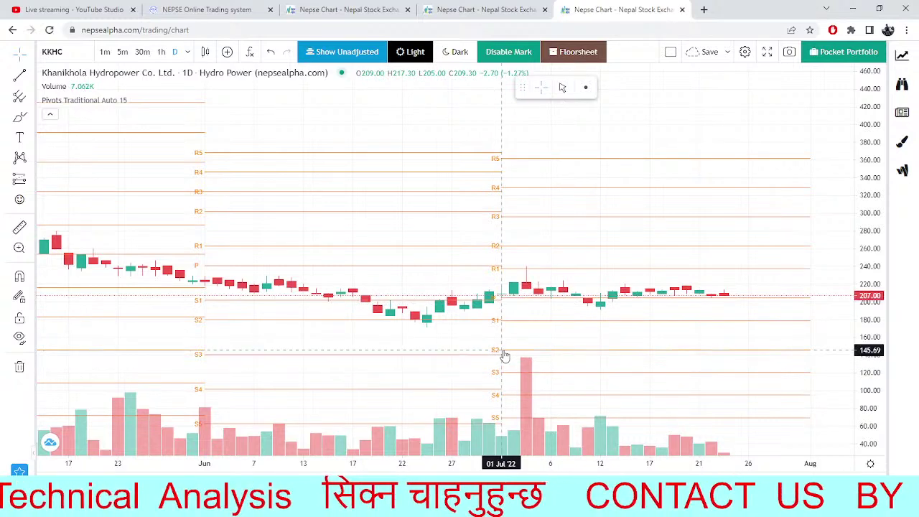
{"action": "scroll", "coordinate": [505, 355], "scroll_direction": "down", "scroll_amount": 3}
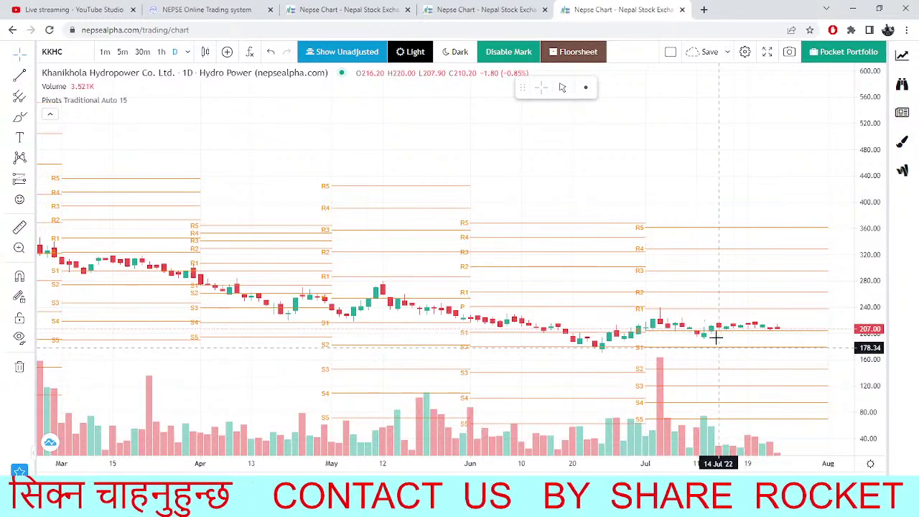
{"action": "scroll", "coordinate": [709, 321], "scroll_direction": "up", "scroll_amount": 2}
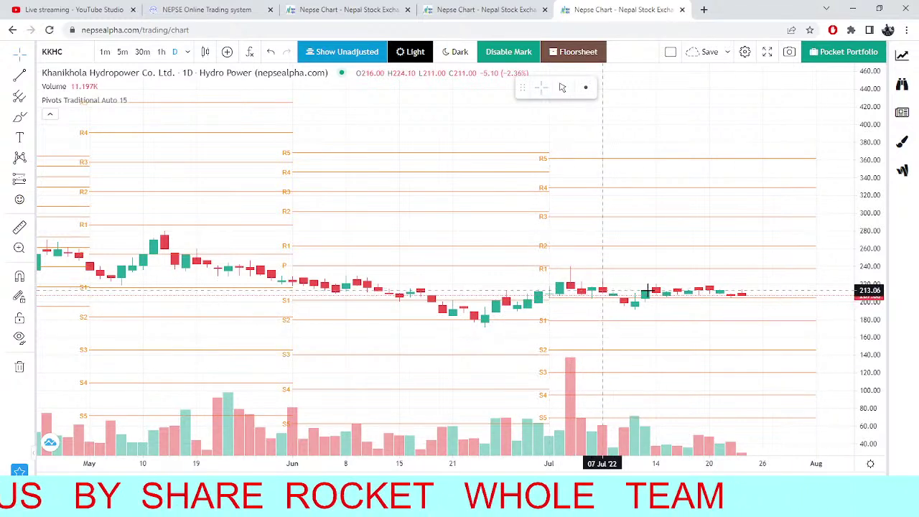
{"action": "scroll", "coordinate": [675, 324], "scroll_direction": "up", "scroll_amount": 3}
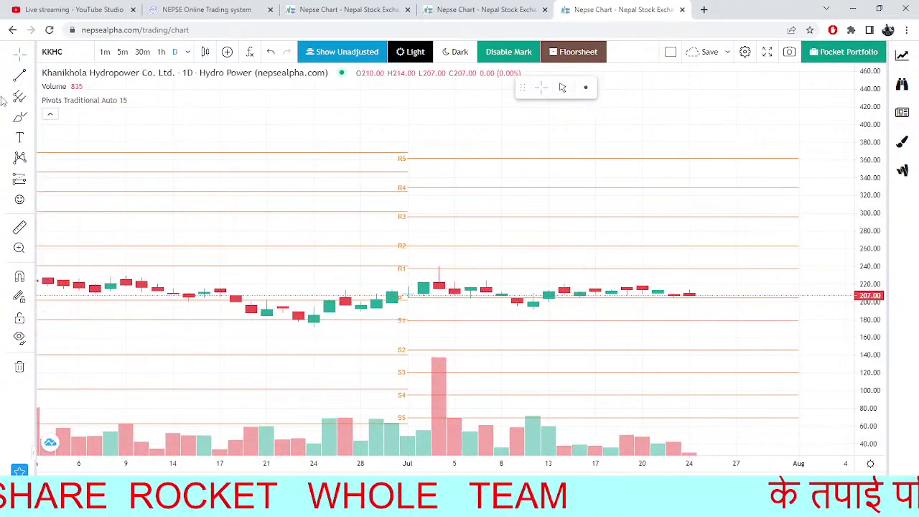
Draw a gently falling Brush stroke above the KKHC candles from about 9 June to 13 July and set its thickness to 4px.
{"action": "left_click", "coordinate": [19, 117]}
{"action": "left_click", "coordinate": [130, 191]}
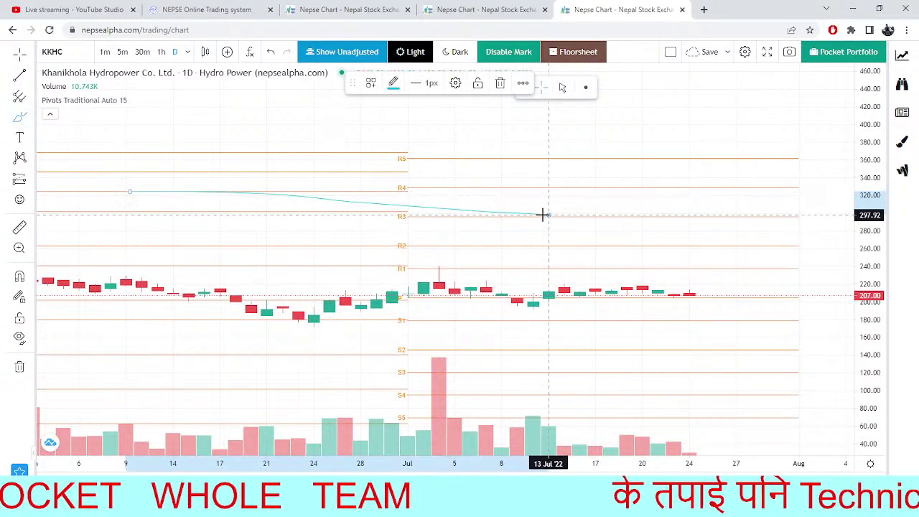
{"action": "left_click", "coordinate": [548, 215]}
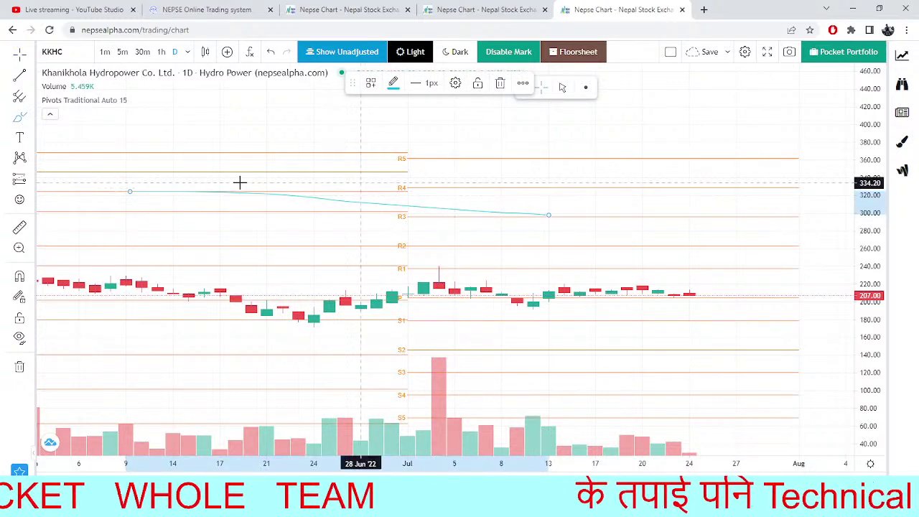
{"action": "left_click", "coordinate": [393, 83]}
{"action": "left_click", "coordinate": [430, 83]}
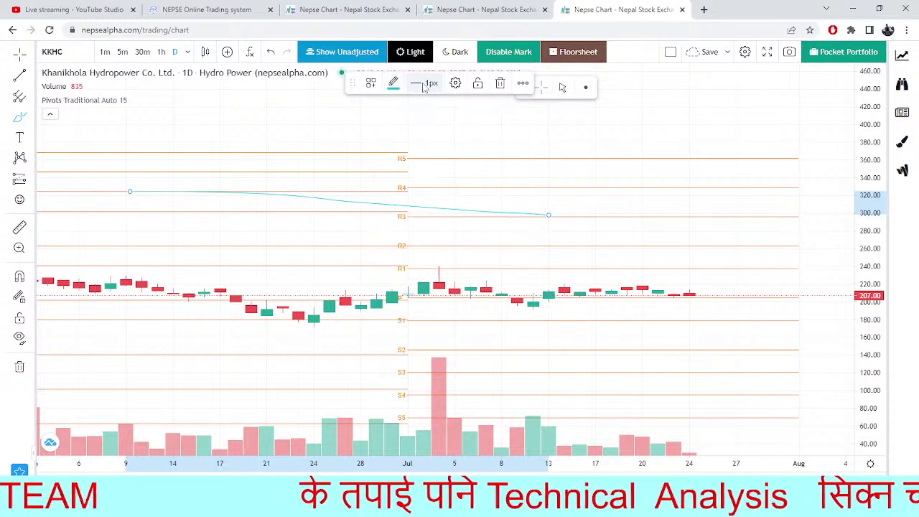
{"action": "left_click", "coordinate": [430, 83]}
{"action": "left_click", "coordinate": [424, 162]}
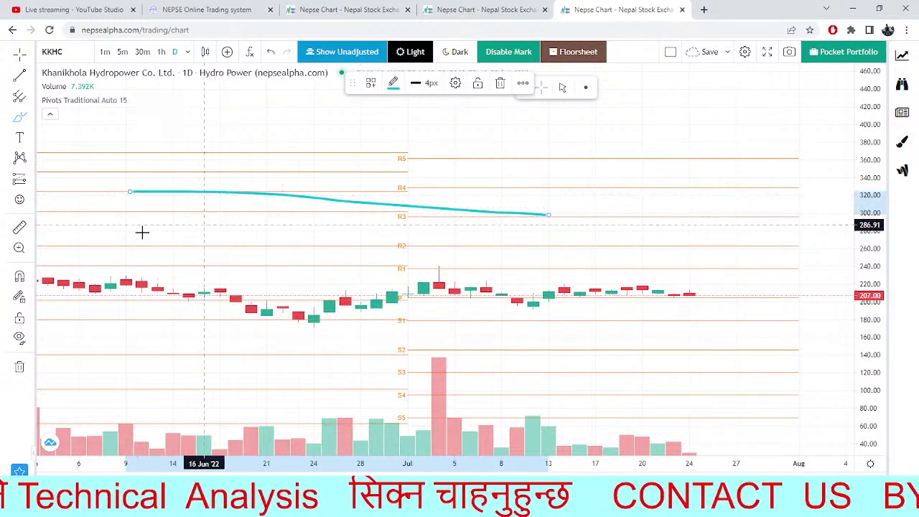
Sketch a large freehand wave of rising and falling swings across the KKHC chart, from about 10 June to early August.
{"action": "mouse_move", "coordinate": [142, 219]}
{"action": "left_mouse_down"}
{"action": "mouse_move", "coordinate": [199, 137]}
{"action": "mouse_move", "coordinate": [266, 273]}
{"action": "left_mouse_up"}
{"action": "mouse_move", "coordinate": [295, 207]}
{"action": "left_mouse_down"}
{"action": "mouse_move", "coordinate": [309, 170]}
{"action": "mouse_move", "coordinate": [529, 230]}
{"action": "mouse_move", "coordinate": [615, 130]}
{"action": "mouse_move", "coordinate": [835, 359]}
{"action": "mouse_move", "coordinate": [872, 237]}
{"action": "left_mouse_up"}
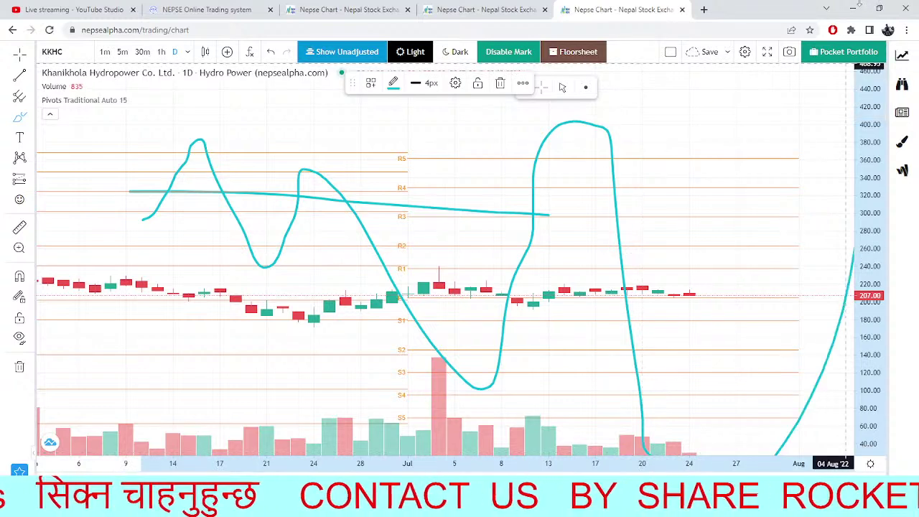
{"action": "scroll", "coordinate": [338, 421], "scroll_direction": "down", "scroll_amount": 3}
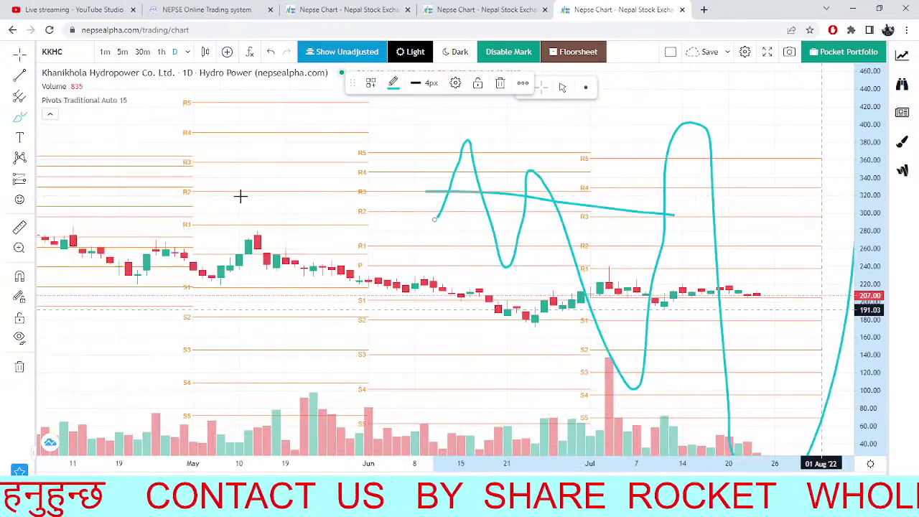
{"action": "scroll", "coordinate": [646, 295], "scroll_direction": "up", "scroll_amount": 5}
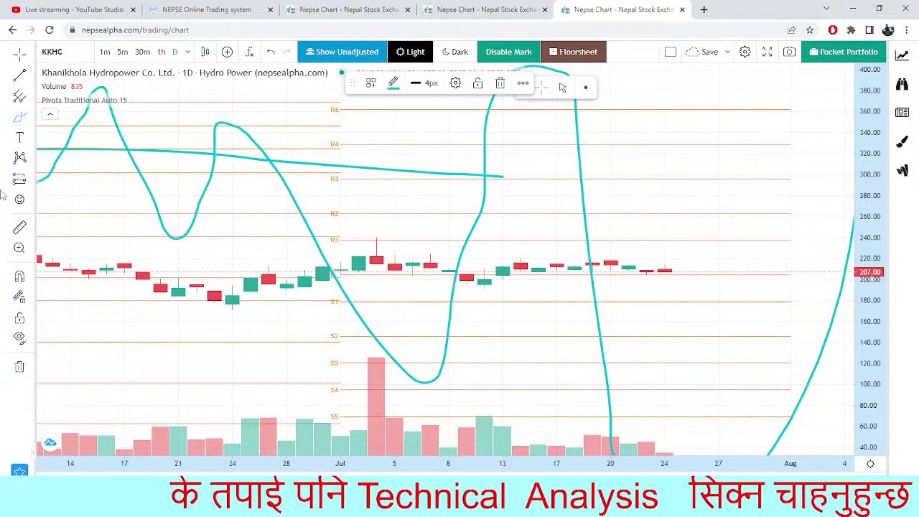
Replace the KKHC chart with the daily chart of SHIVM (Shivam Cements Ltd).
{"action": "left_click", "coordinate": [72, 50]}
{"action": "key", "text": "BackSpace"}
{"action": "type", "text": "SHIV"}
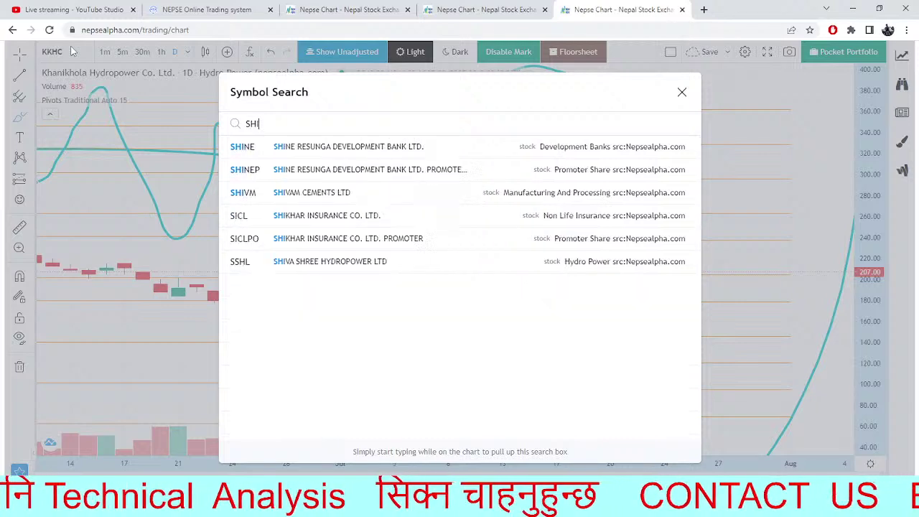
{"action": "left_click", "coordinate": [404, 150]}
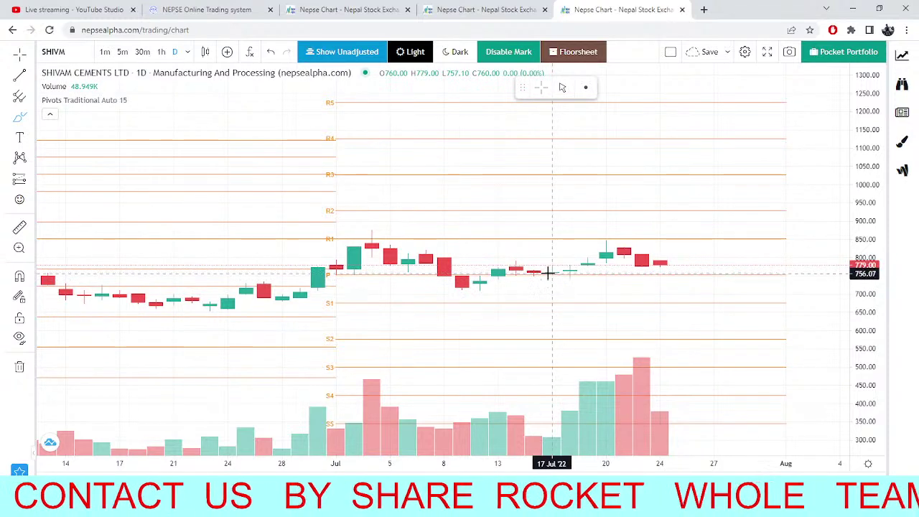
Load the daily chart of NICA (NIC Asia Bank Ltd.) and inspect its July candles more closely.
{"action": "left_click", "coordinate": [57, 48]}
{"action": "key", "text": "BackSpace"}
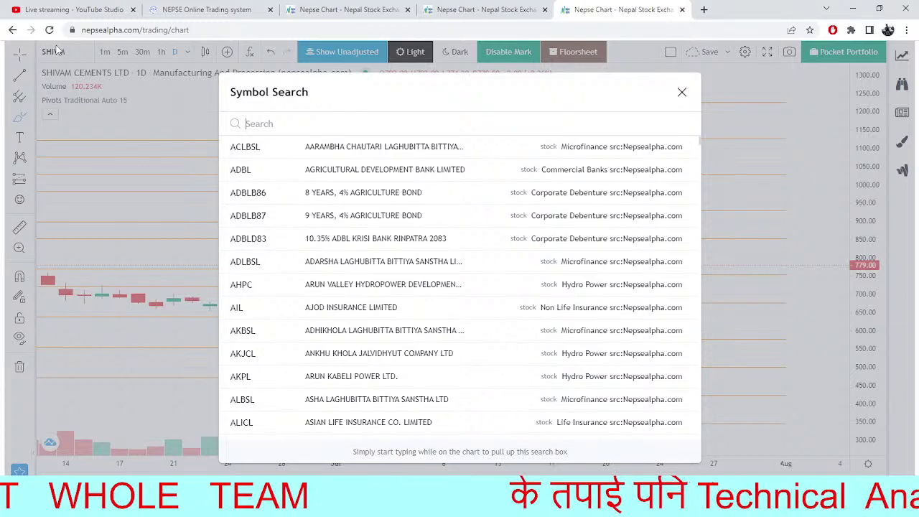
{"action": "type", "text": "NICA"}
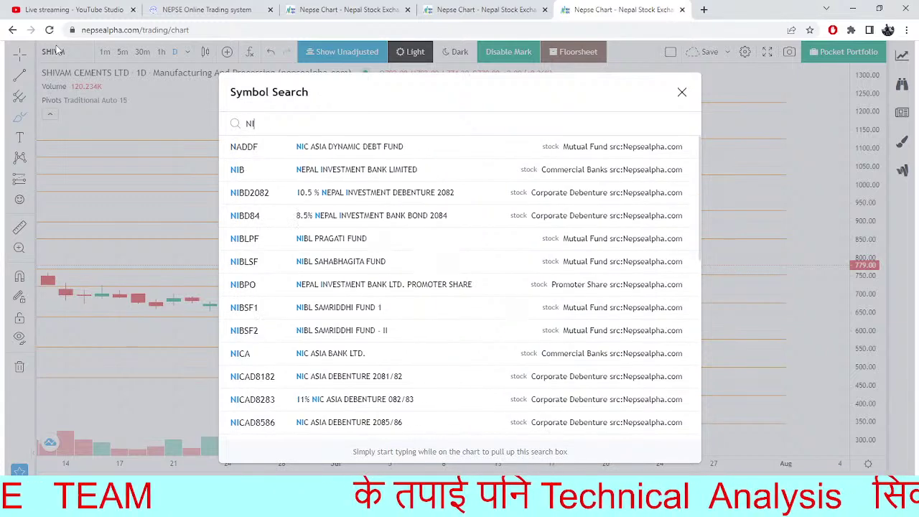
{"action": "left_click", "coordinate": [237, 147]}
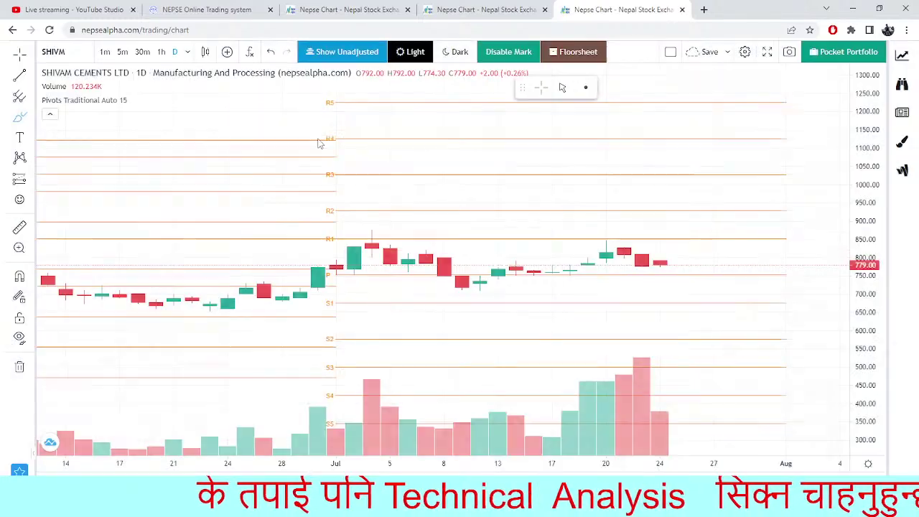
{"action": "scroll", "coordinate": [625, 266], "scroll_direction": "up", "scroll_amount": 2}
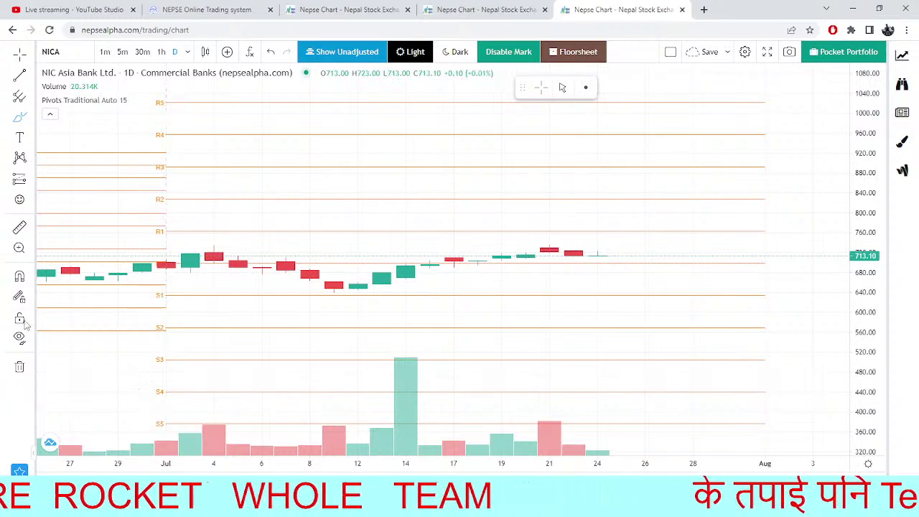
Load the daily chart of ALBSL (Asha Laghubitta Bittiya Sanstha Ltd) and inspect its July candles and volume.
{"action": "left_click", "coordinate": [72, 52]}
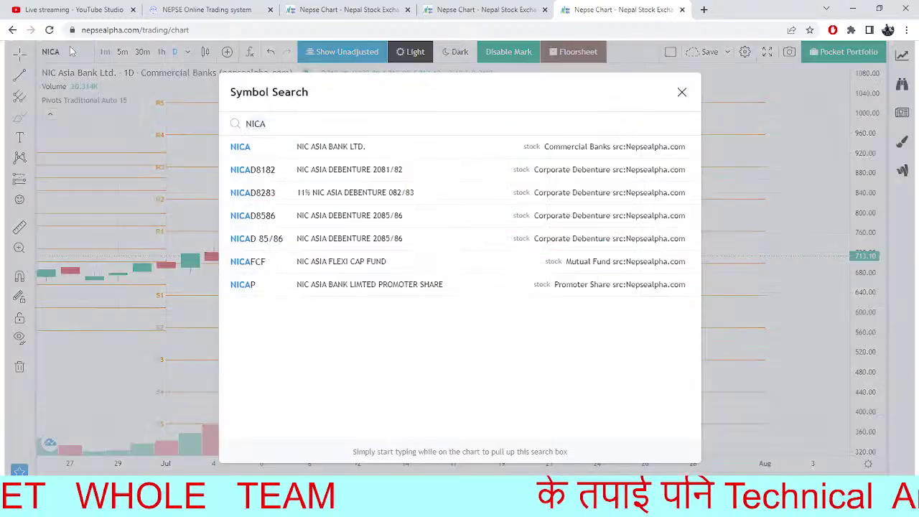
{"action": "key", "text": "BackSpace"}
{"action": "key", "text": "BackSpace"}
{"action": "key", "text": "BackSpace"}
{"action": "key", "text": "BackSpace"}
{"action": "type", "text": "AL"}
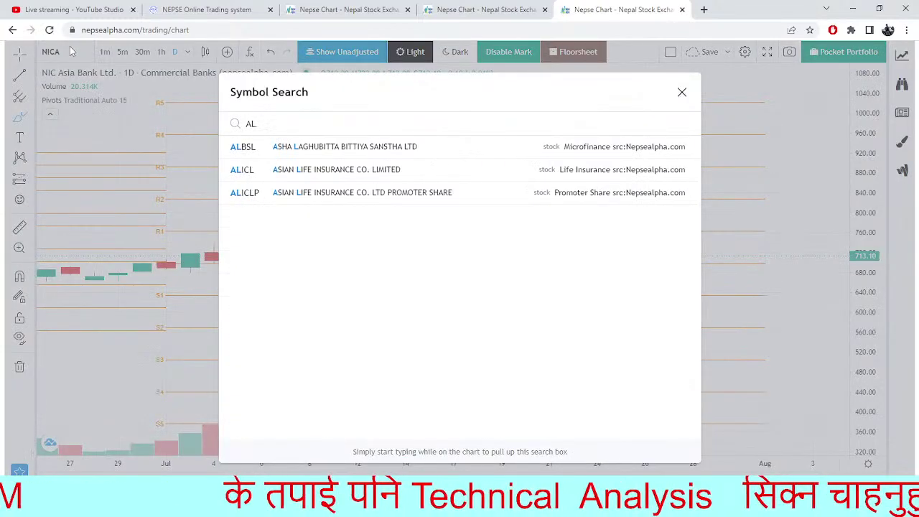
{"action": "type", "text": "BSL"}
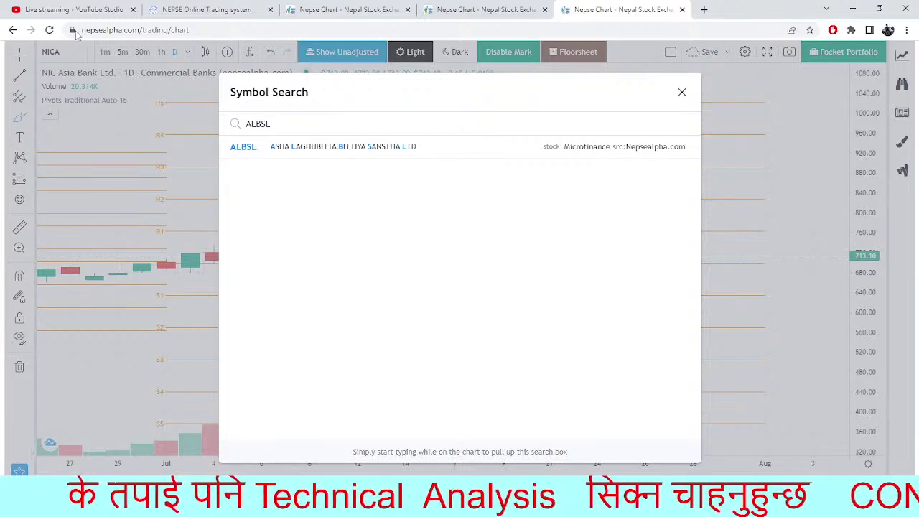
{"action": "left_click", "coordinate": [295, 146]}
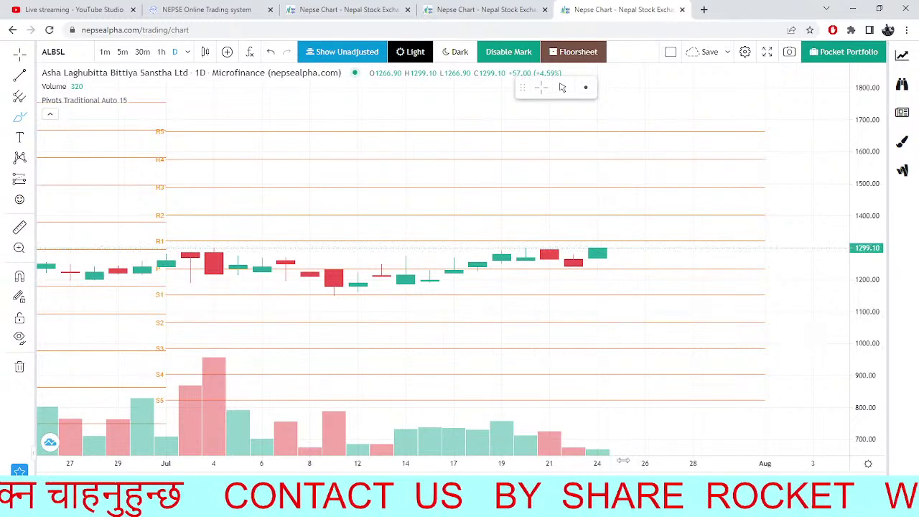
{"action": "scroll", "coordinate": [507, 428], "scroll_direction": "up", "scroll_amount": 2}
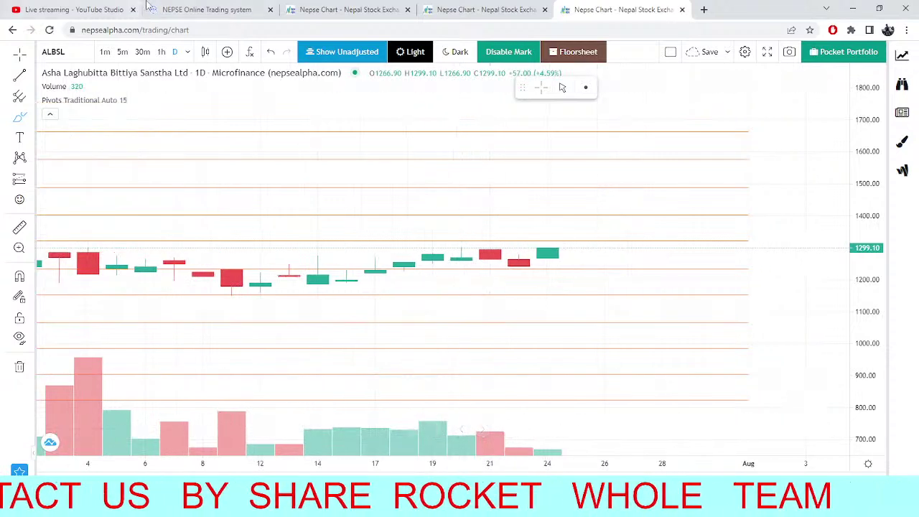
Switch to the NEPSE Online Trading system and bring up the market depth of ALBSL (Asha Laghubitta Bittiya Sanstha Ltd).
{"action": "left_click", "coordinate": [181, 9]}
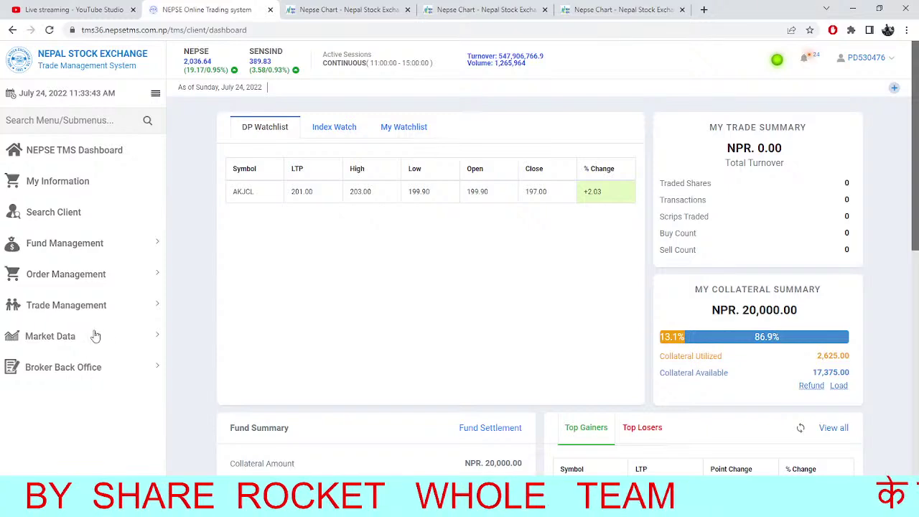
{"action": "left_click", "coordinate": [75, 336]}
{"action": "left_click", "coordinate": [54, 395]}
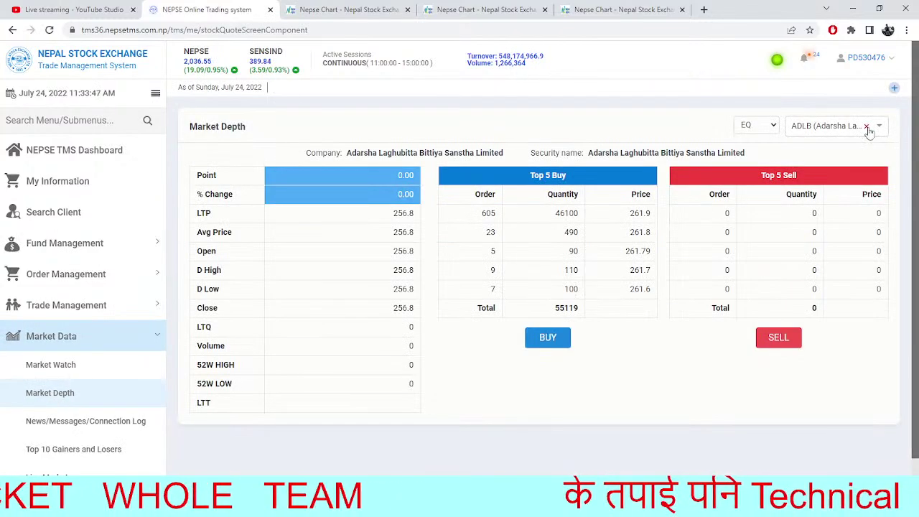
{"action": "left_click", "coordinate": [866, 127]}
{"action": "type", "text": "ALB"}
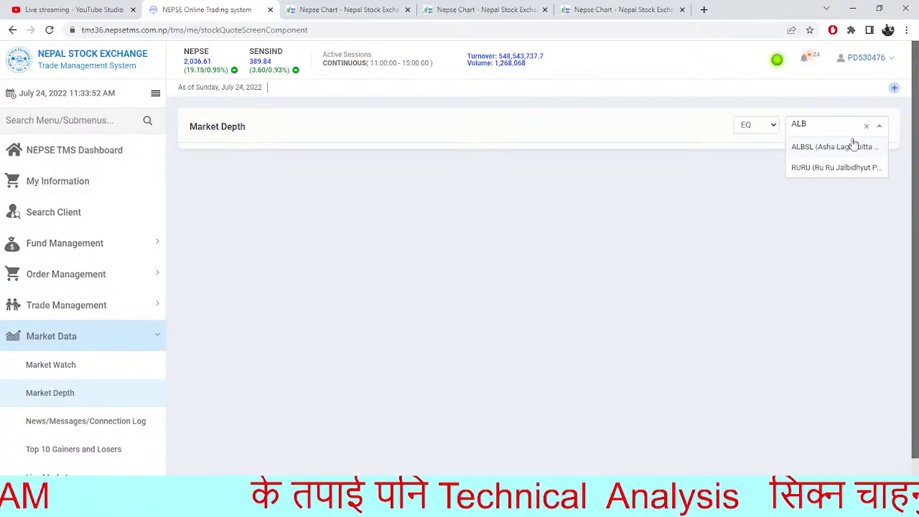
{"action": "left_click", "coordinate": [856, 155]}
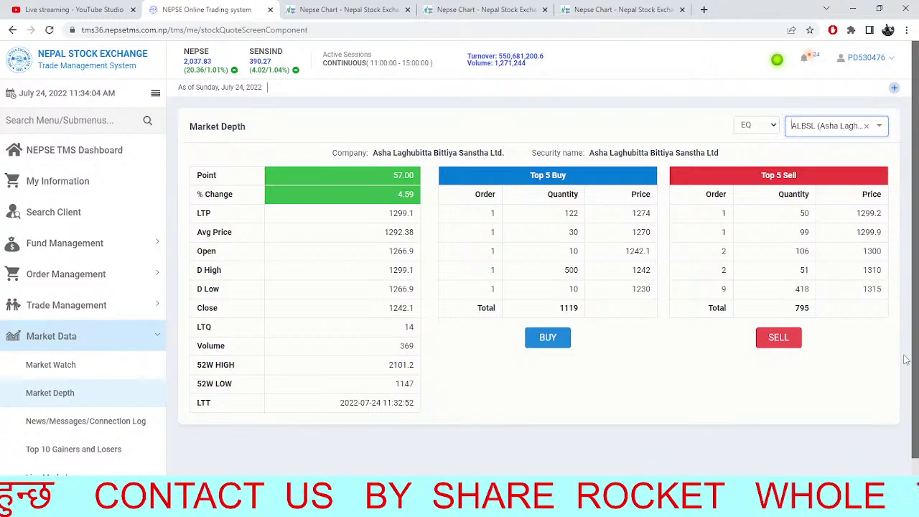
Replace the RHPL chart with ALBSL's daily chart and inspect its candles against the Bollinger Bands and Stoch RSI.
{"action": "left_click", "coordinate": [393, 5]}
{"action": "left_click", "coordinate": [430, 10]}
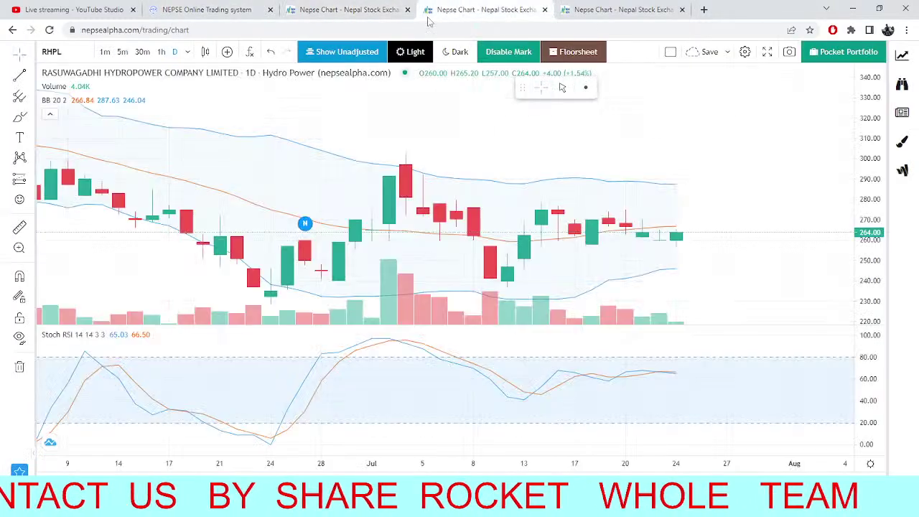
{"action": "left_click", "coordinate": [369, 5]}
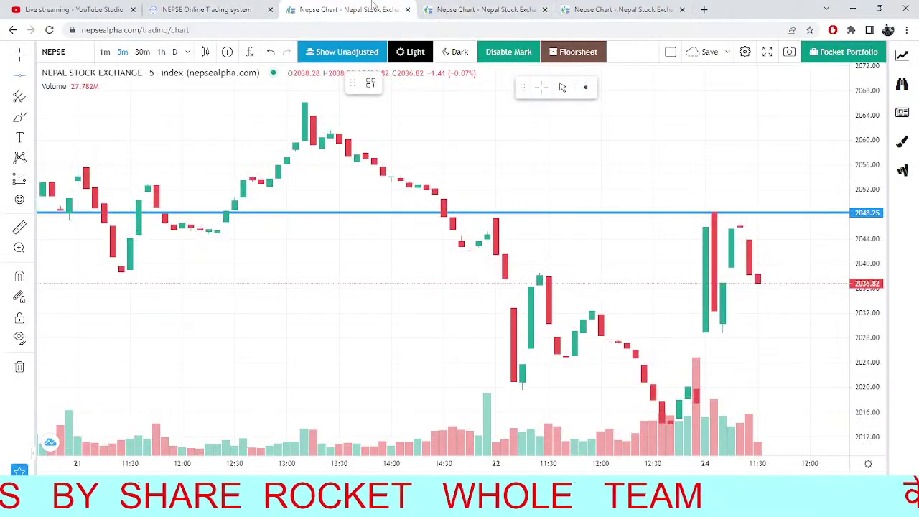
{"action": "left_click", "coordinate": [443, 6]}
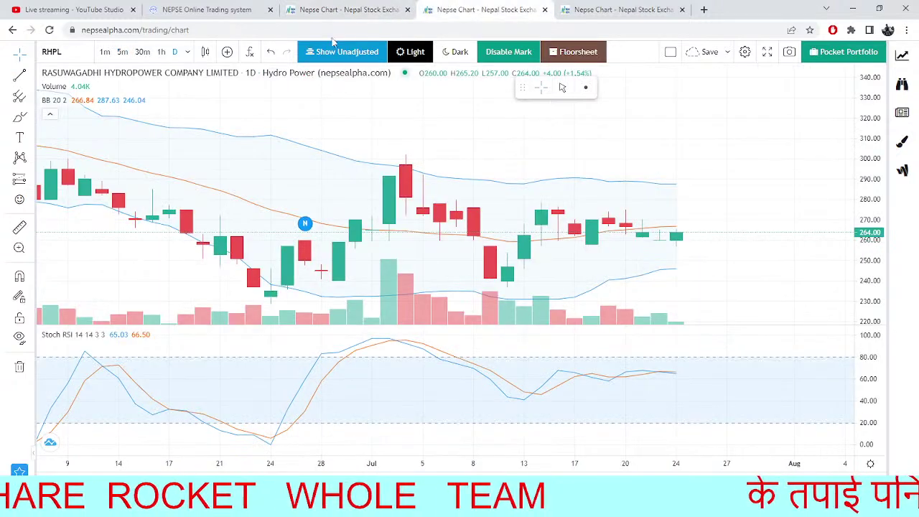
{"action": "left_click", "coordinate": [50, 52]}
{"action": "key", "text": "BackSpace"}
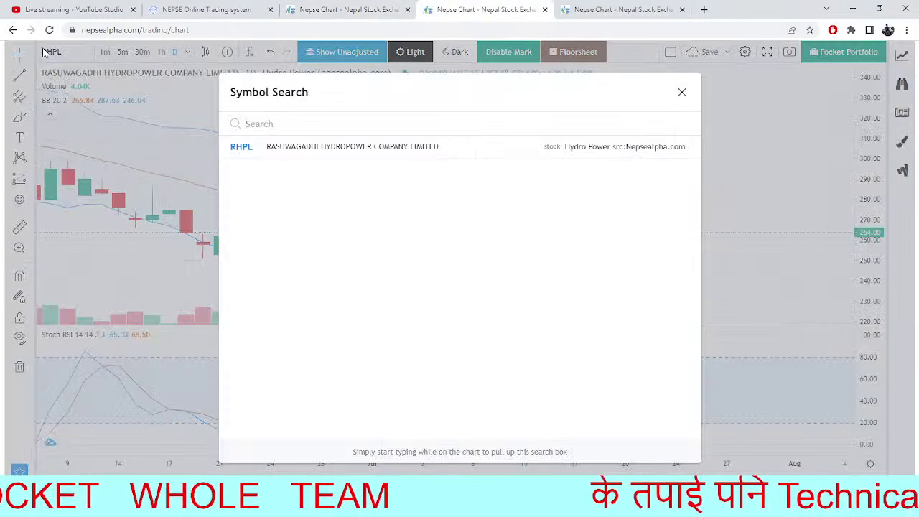
{"action": "type", "text": "ALBS"}
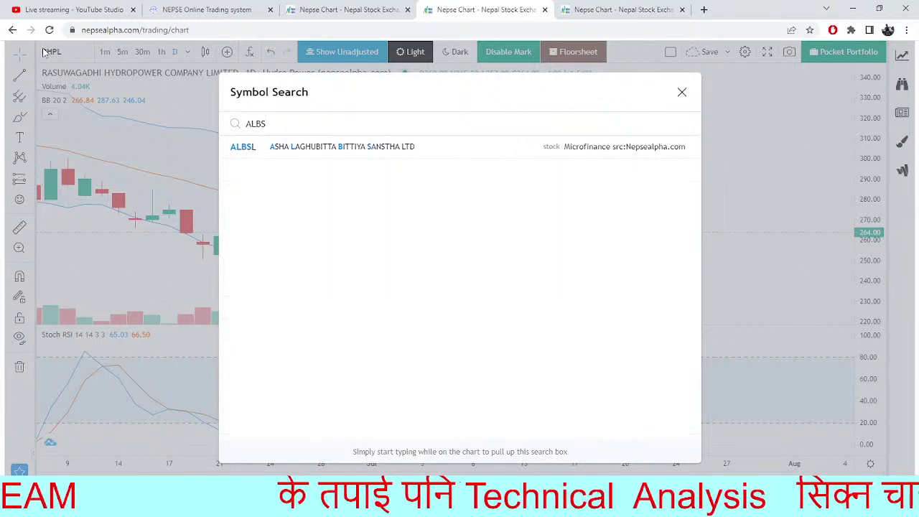
{"action": "type", "text": "L"}
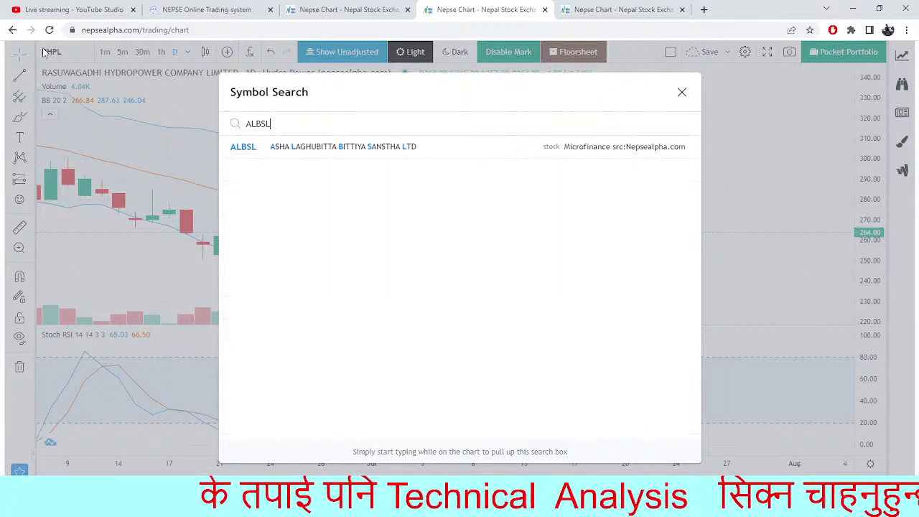
{"action": "left_click", "coordinate": [303, 148]}
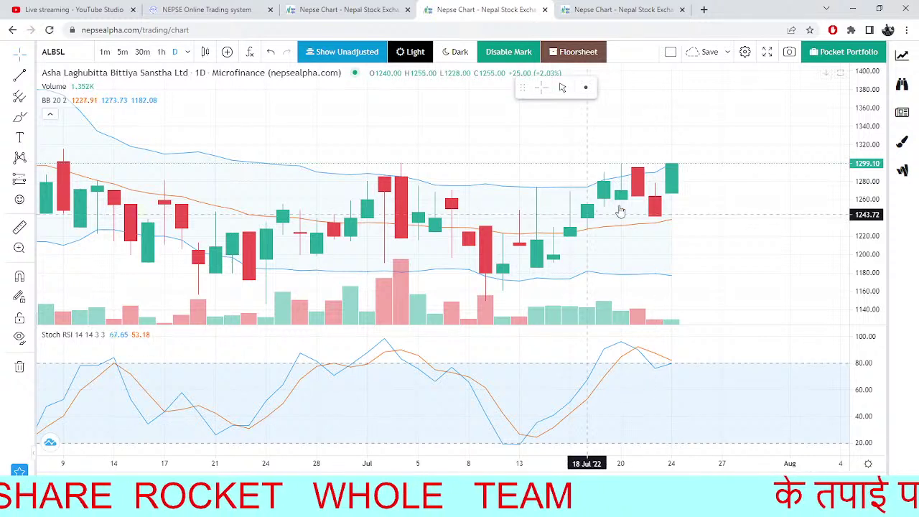
{"action": "scroll", "coordinate": [667, 168], "scroll_direction": "up", "scroll_amount": 1}
{"action": "scroll", "coordinate": [667, 167], "scroll_direction": "down", "scroll_amount": 3}
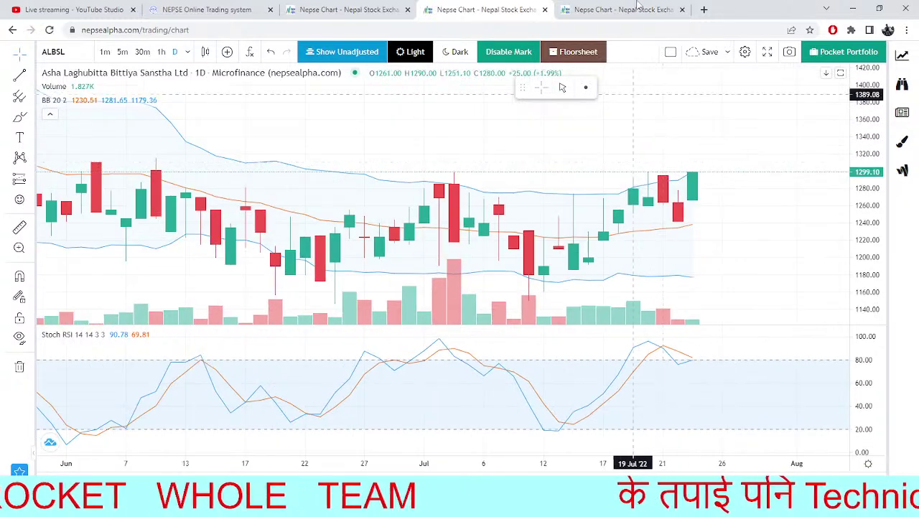
Compare ALBSL's pivot-level chart, Bollinger Bands chart and market depth with the 5-minute NEPSE index chart.
{"action": "left_click", "coordinate": [623, 10]}
{"action": "scroll", "coordinate": [620, 246], "scroll_direction": "down", "scroll_amount": 3}
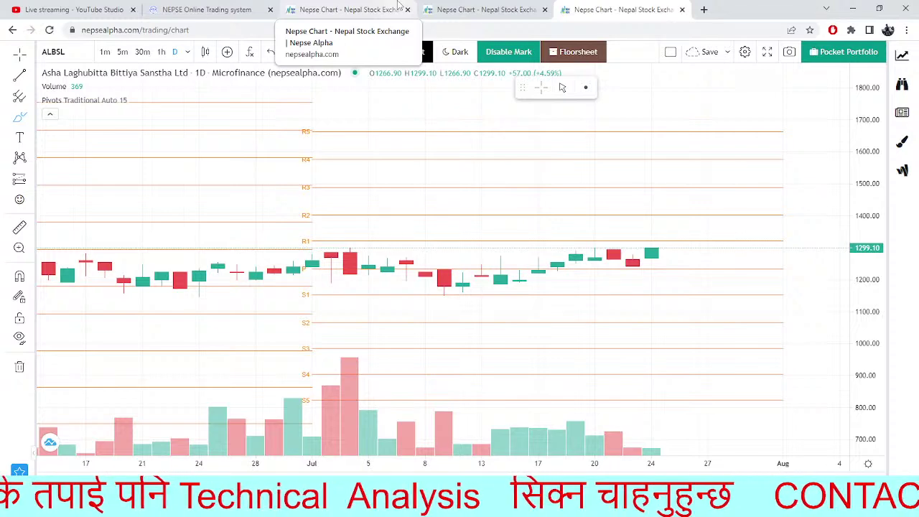
{"action": "left_click", "coordinate": [530, 4]}
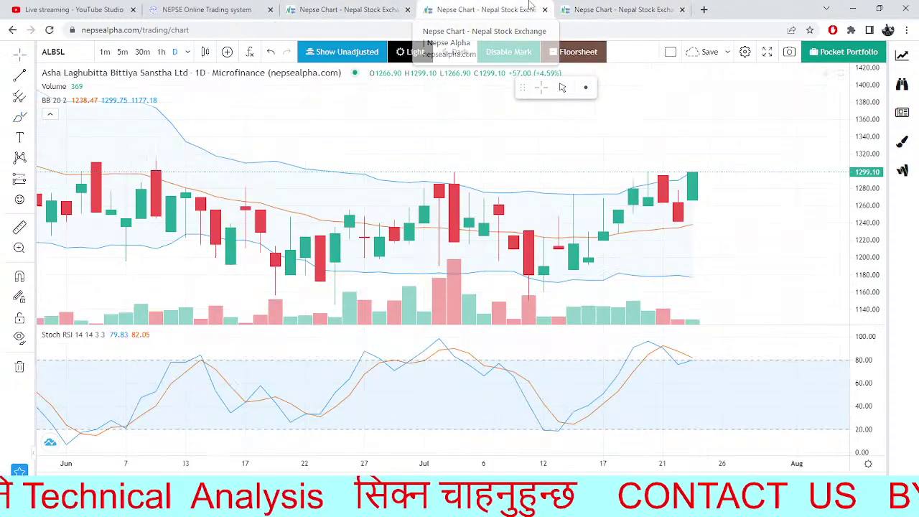
{"action": "left_click", "coordinate": [356, 15]}
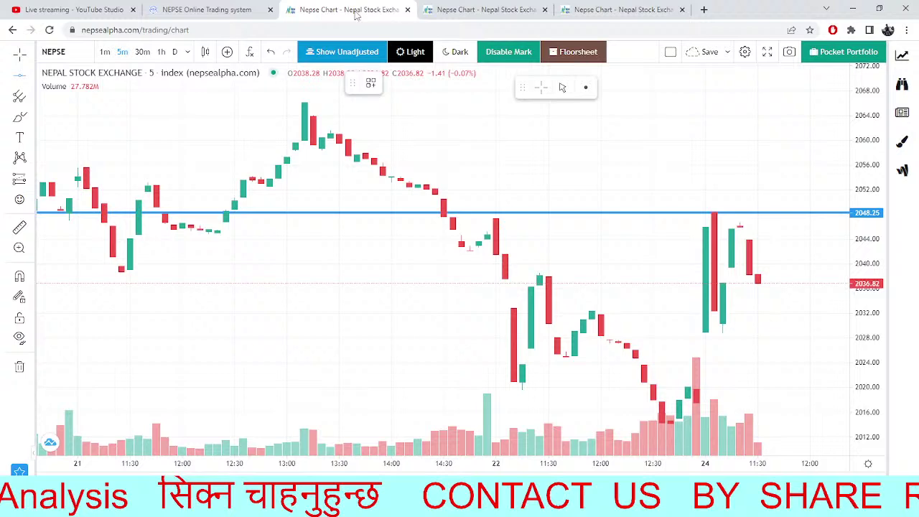
{"action": "left_click", "coordinate": [205, 9]}
{"action": "left_click", "coordinate": [362, 8]}
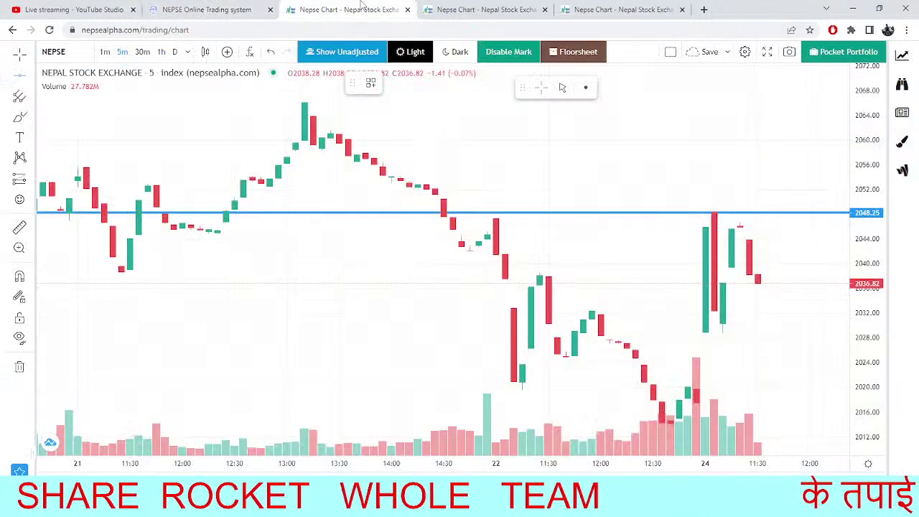
{"action": "left_click", "coordinate": [472, 8]}
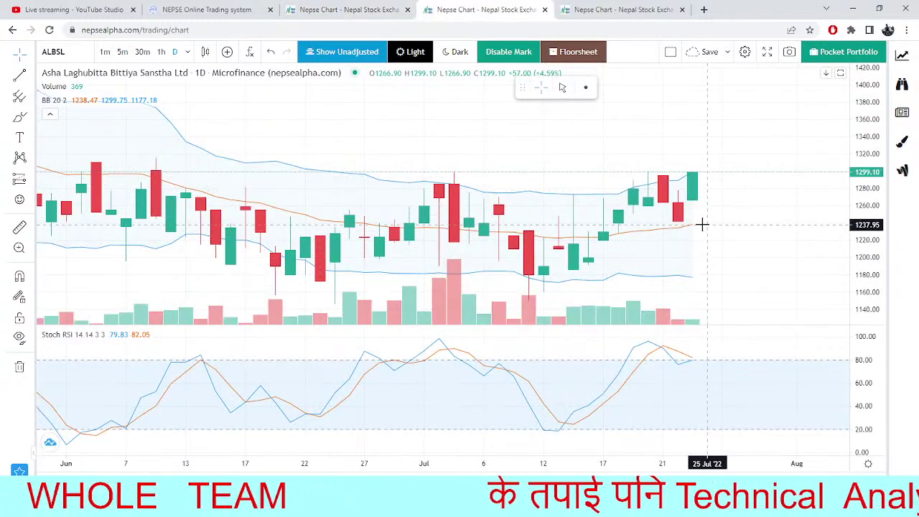
{"action": "scroll", "coordinate": [715, 193], "scroll_direction": "down", "scroll_amount": 2}
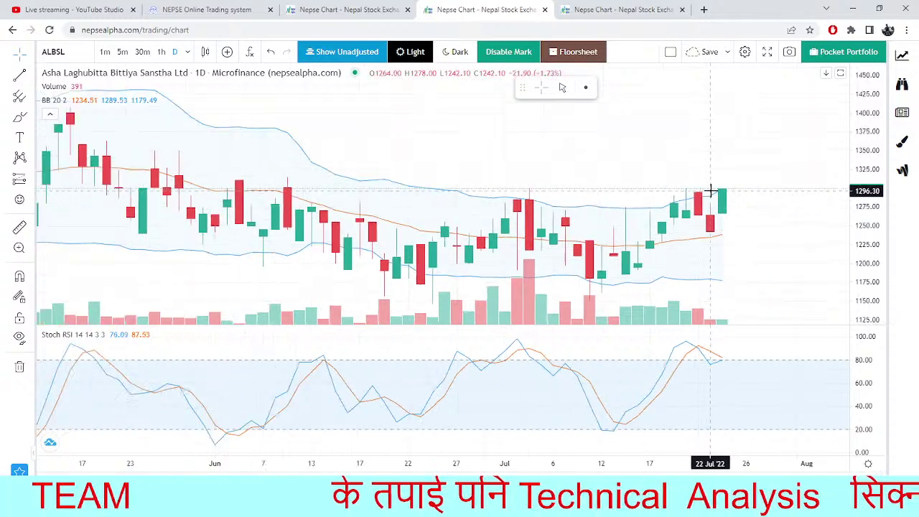
{"action": "scroll", "coordinate": [710, 190], "scroll_direction": "down", "scroll_amount": 1}
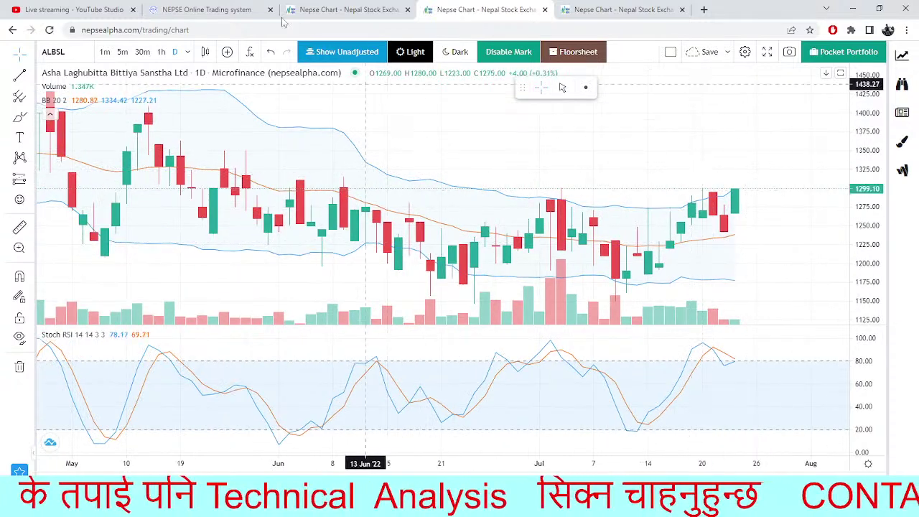
{"action": "left_click", "coordinate": [237, 7]}
{"action": "left_click", "coordinate": [366, 6]}
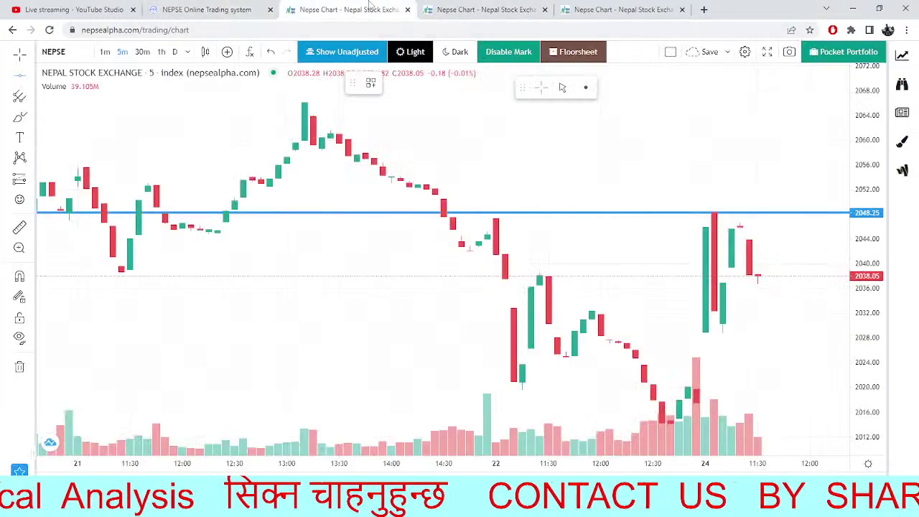
Load HDL (Himalayan Distillery Limited) in the daily chart with pivot levels and inspect its July candles.
{"action": "left_click", "coordinate": [674, 9]}
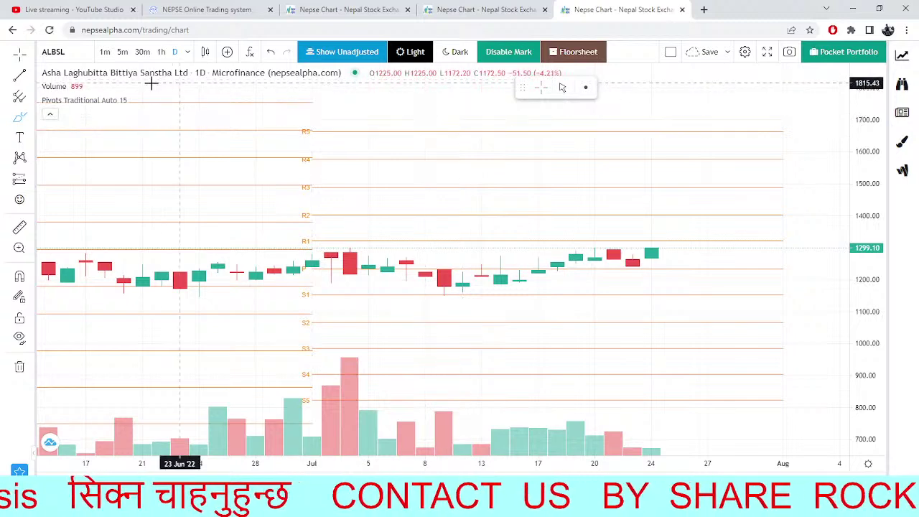
{"action": "left_click", "coordinate": [55, 55]}
{"action": "key", "text": "BackSpace"}
{"action": "key", "text": "BackSpace"}
{"action": "key", "text": "BackSpace"}
{"action": "key", "text": "BackSpace"}
{"action": "key", "text": "BackSpace"}
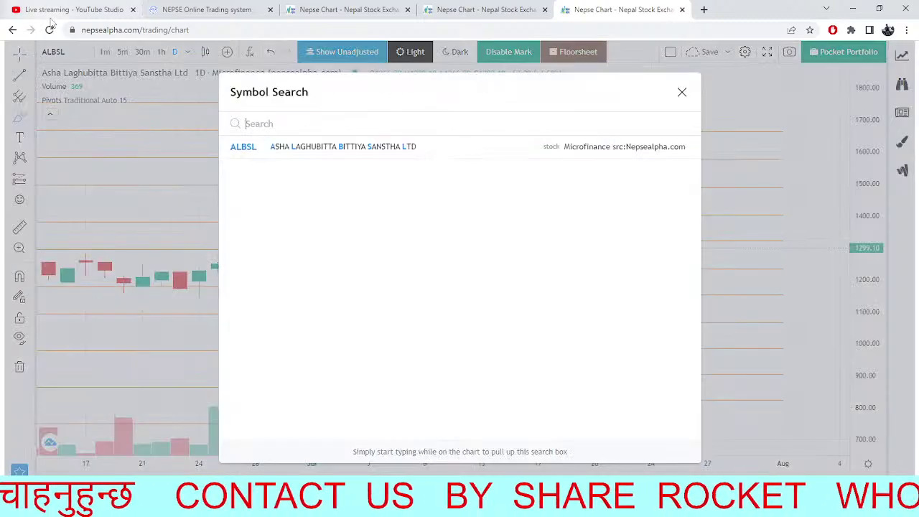
{"action": "type", "text": "f"}
{"action": "key", "text": "BackSpace"}
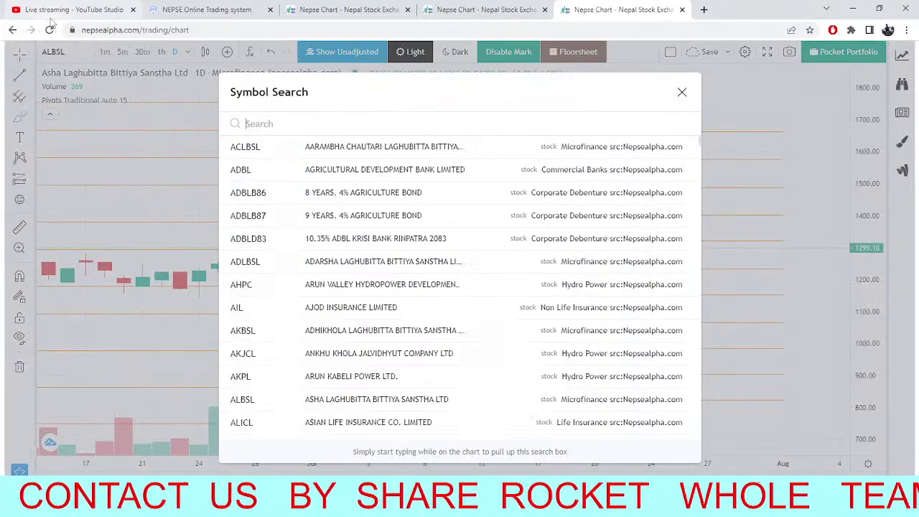
{"action": "type", "text": "HDL"}
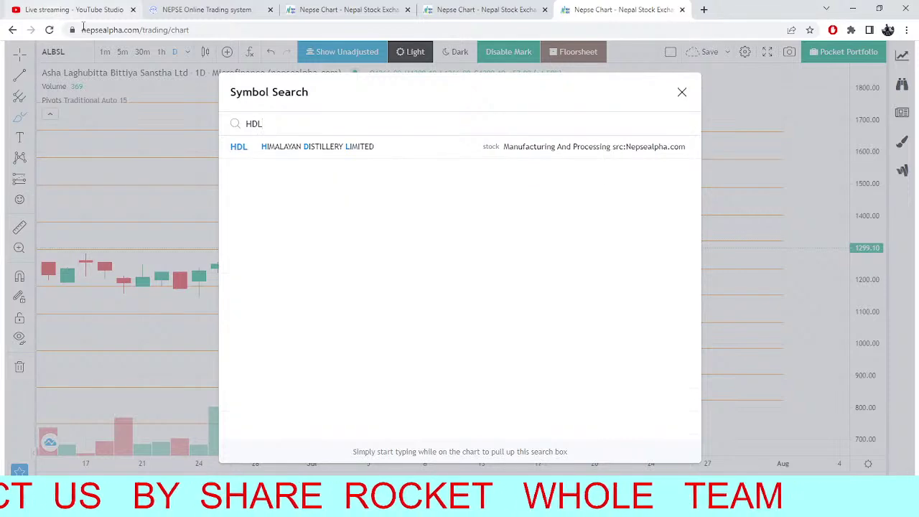
{"action": "left_click", "coordinate": [262, 146]}
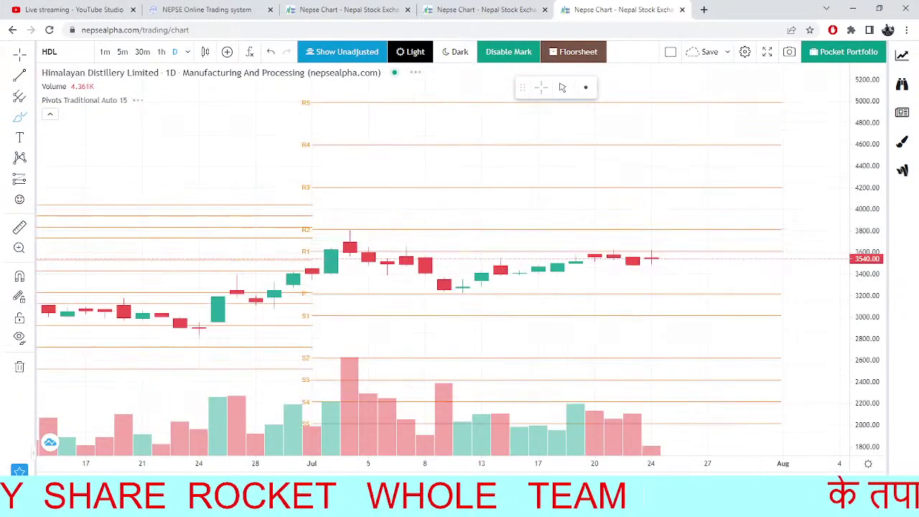
{"action": "scroll", "coordinate": [576, 323], "scroll_direction": "up", "scroll_amount": 3}
{"action": "scroll", "coordinate": [573, 297], "scroll_direction": "up", "scroll_amount": 2}
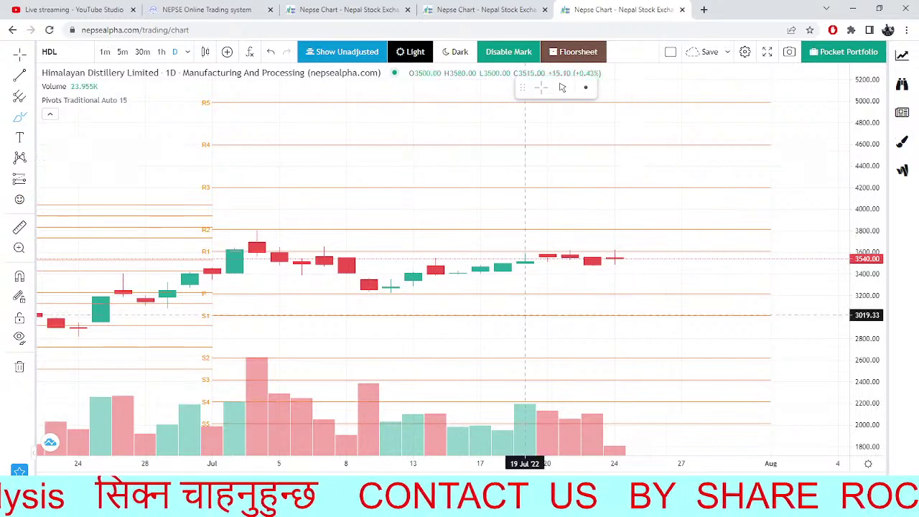
{"action": "scroll", "coordinate": [616, 167], "scroll_direction": "down", "scroll_amount": 2}
Recheck ALBSL's daily Bollinger Bands chart, the 5-minute NEPSE index chart and ALBSL's market depth.
{"action": "left_click", "coordinate": [531, 7]}
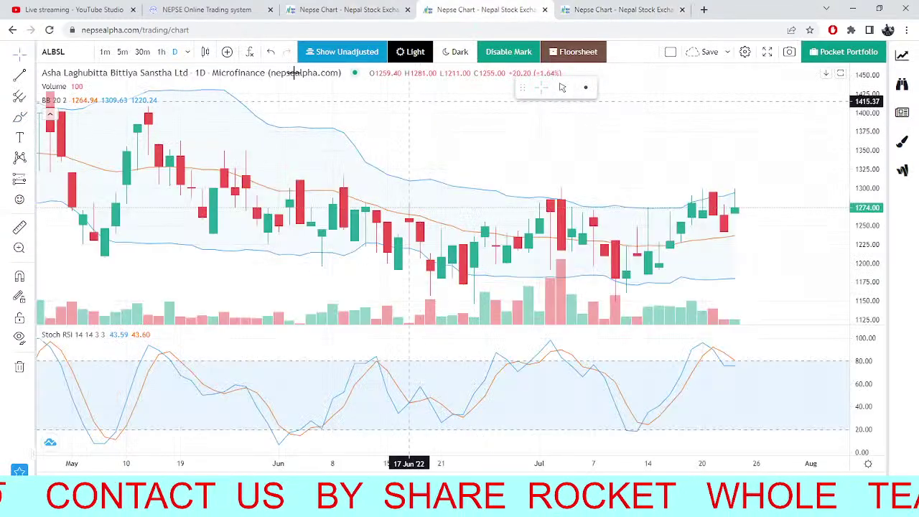
{"action": "left_click", "coordinate": [345, 10]}
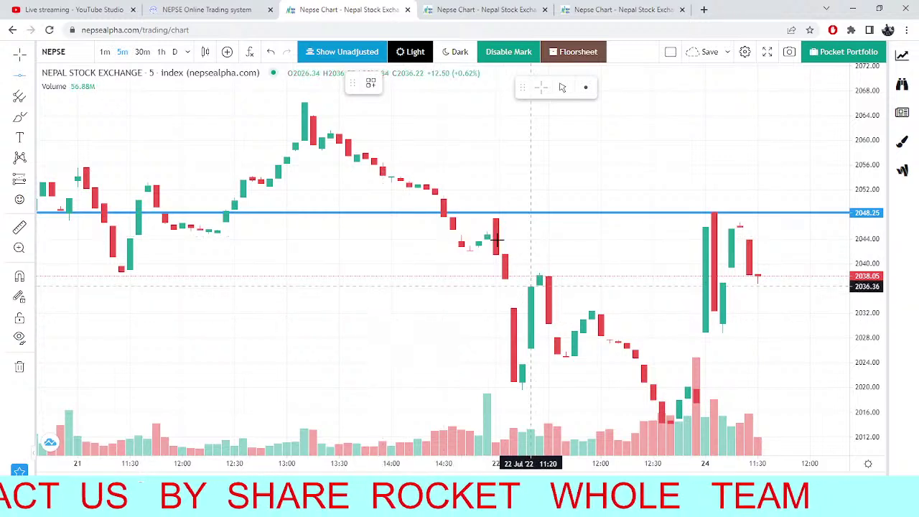
{"action": "scroll", "coordinate": [502, 301], "scroll_direction": "left", "scroll_amount": 3}
{"action": "left_click", "coordinate": [205, 9]}
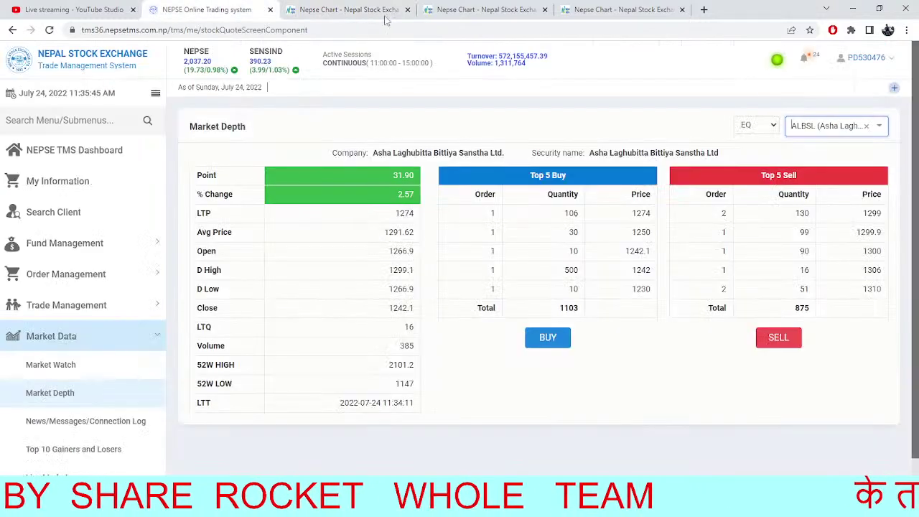
{"action": "left_click", "coordinate": [477, 10]}
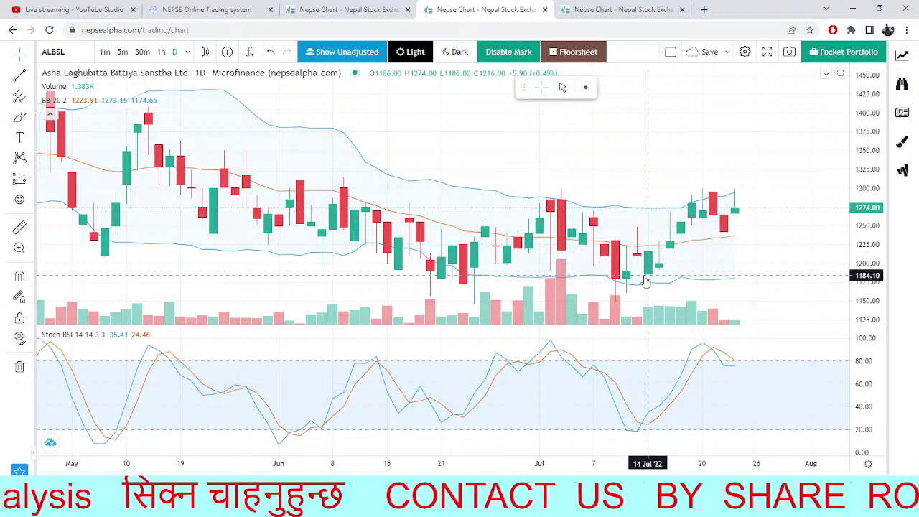
Replace the HDL chart with the daily chart of GLBSL (Gurans Laghubitta Bittiya Sanstha Limited).
{"action": "left_click", "coordinate": [620, 5]}
{"action": "left_click", "coordinate": [47, 56]}
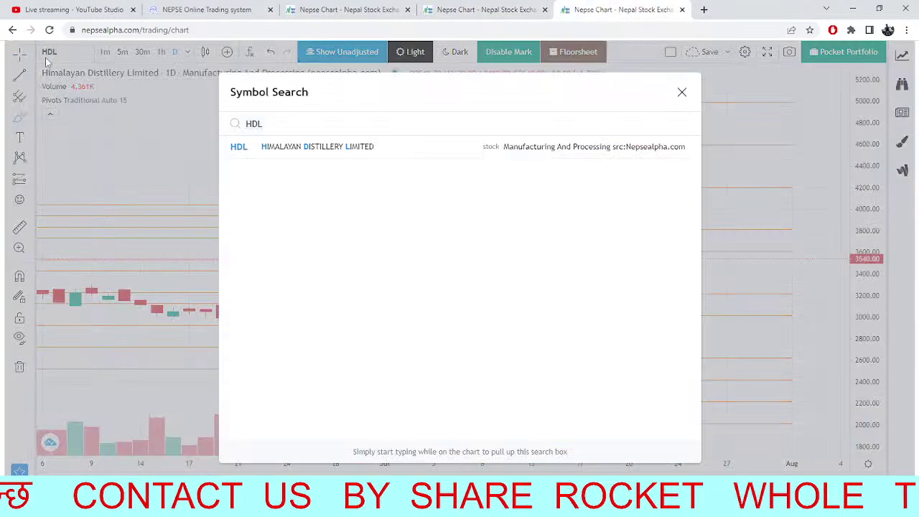
{"action": "key", "text": "BackSpace"}
{"action": "key", "text": "BackSpace"}
{"action": "key", "text": "BackSpace"}
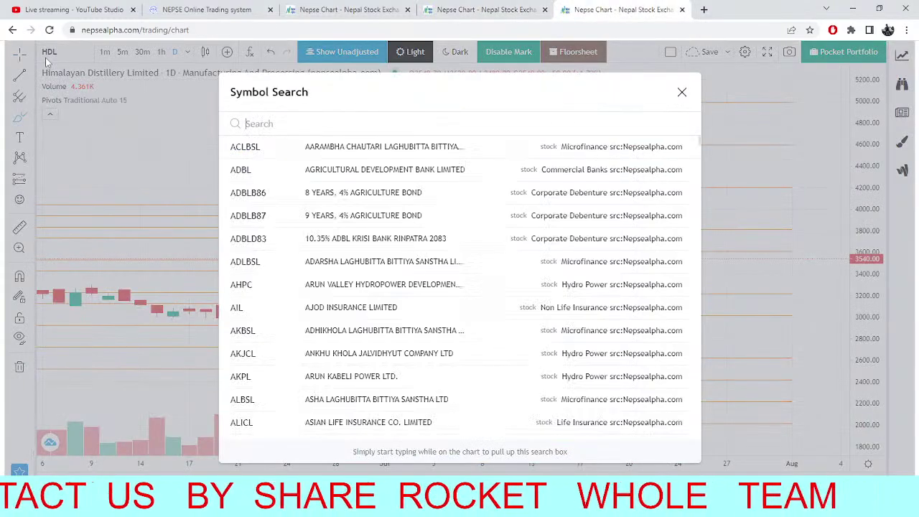
{"action": "type", "text": "GLBL"}
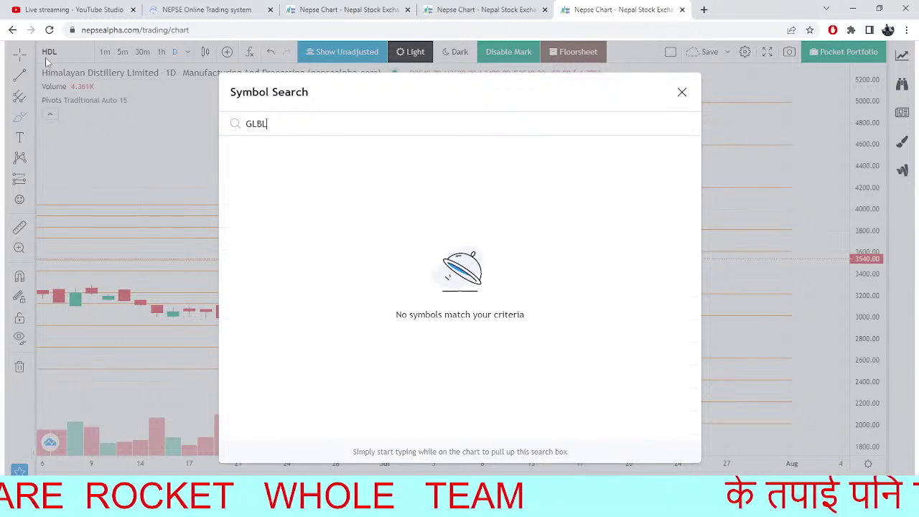
{"action": "key", "text": "BackSpace"}
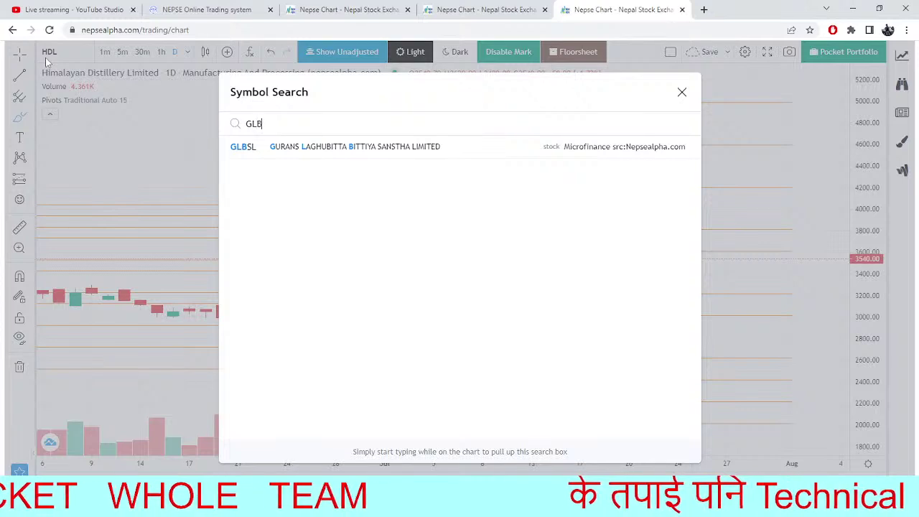
{"action": "left_click", "coordinate": [318, 154]}
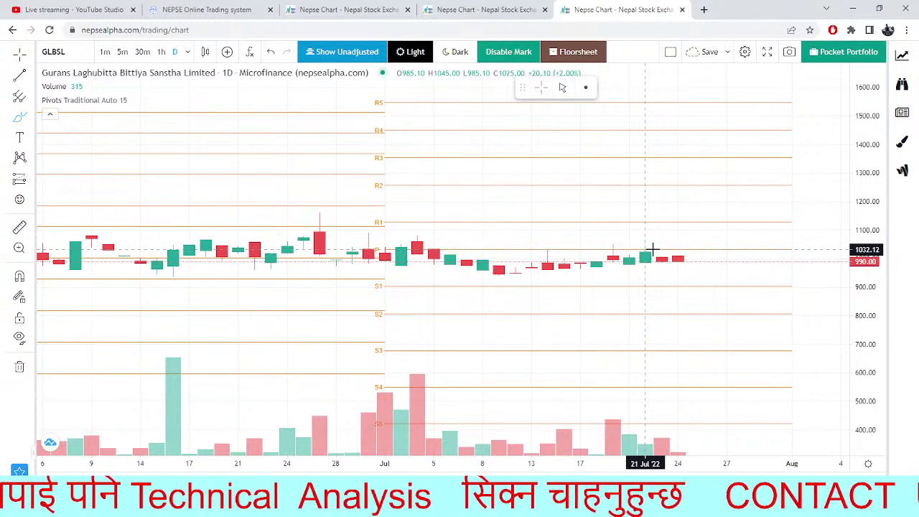
{"action": "left_click", "coordinate": [76, 52]}
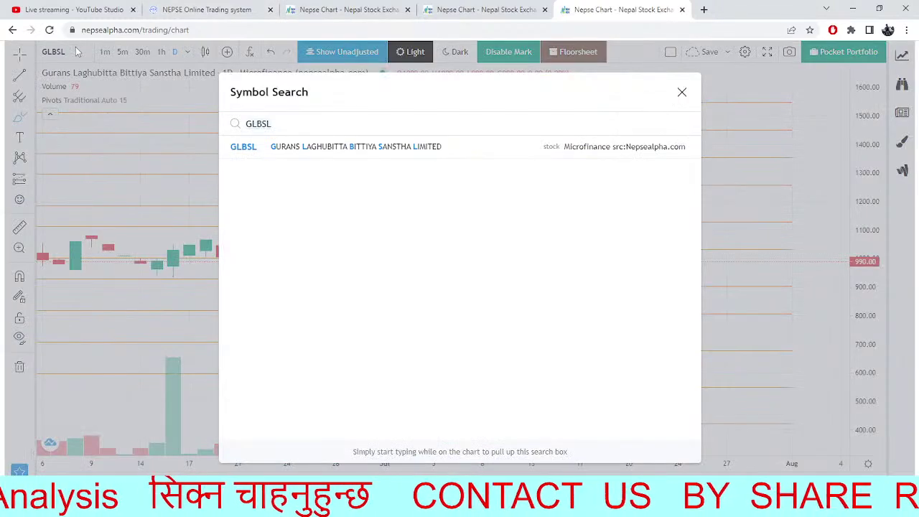
{"action": "key", "text": "BackSpace"}
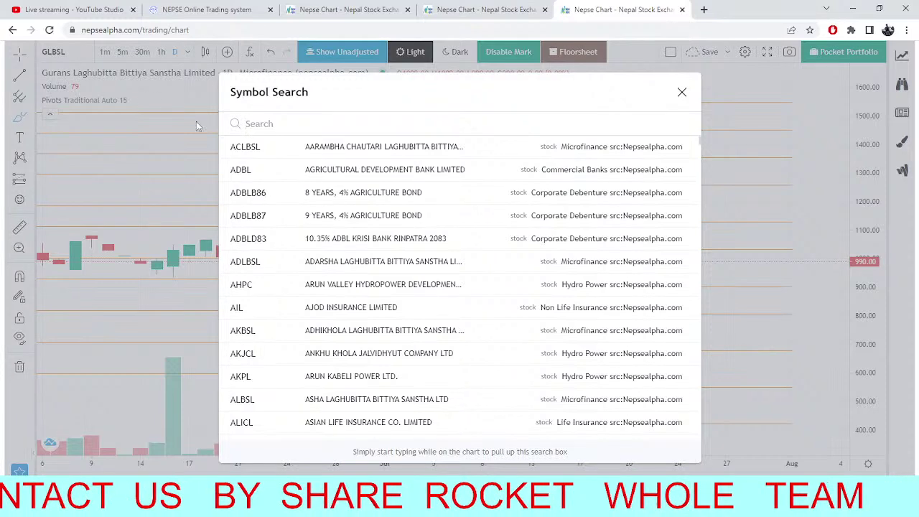
{"action": "left_click", "coordinate": [174, 123]}
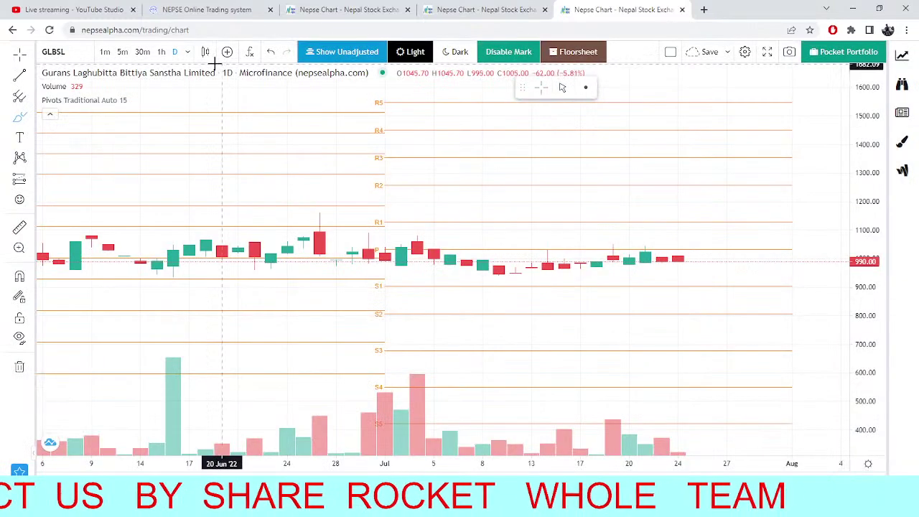
View GLBSL's price action on the 1-minute interval and return its chart to the daily interval.
{"action": "left_click", "coordinate": [488, 9]}
{"action": "left_click", "coordinate": [619, 6]}
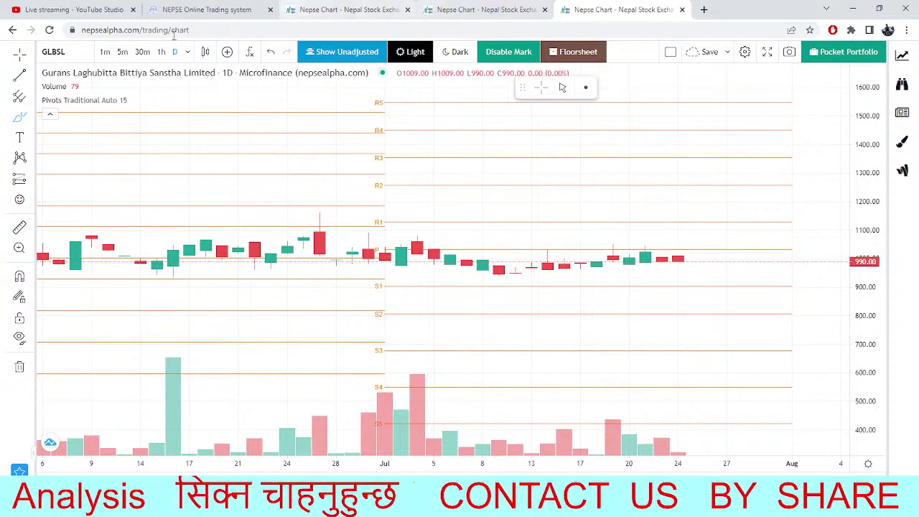
{"action": "left_click", "coordinate": [106, 53]}
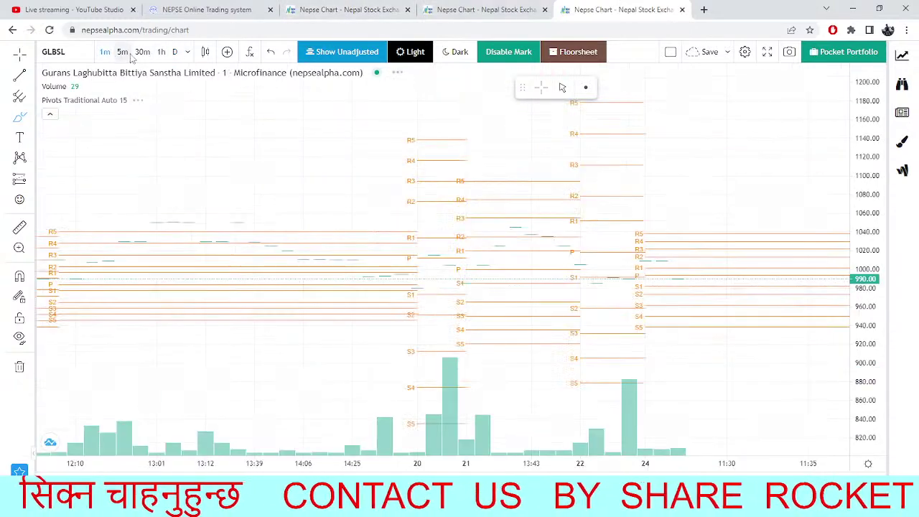
{"action": "left_click", "coordinate": [175, 52]}
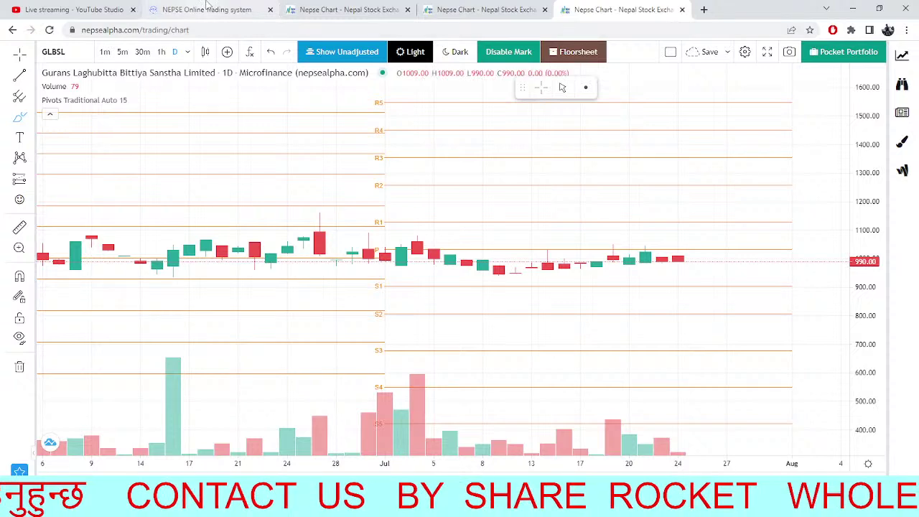
Check the 5-minute NEPSE index chart and ALBSL's daily Bollinger Bands chart, ending back on the GLBSL chart.
{"action": "left_click", "coordinate": [285, 7]}
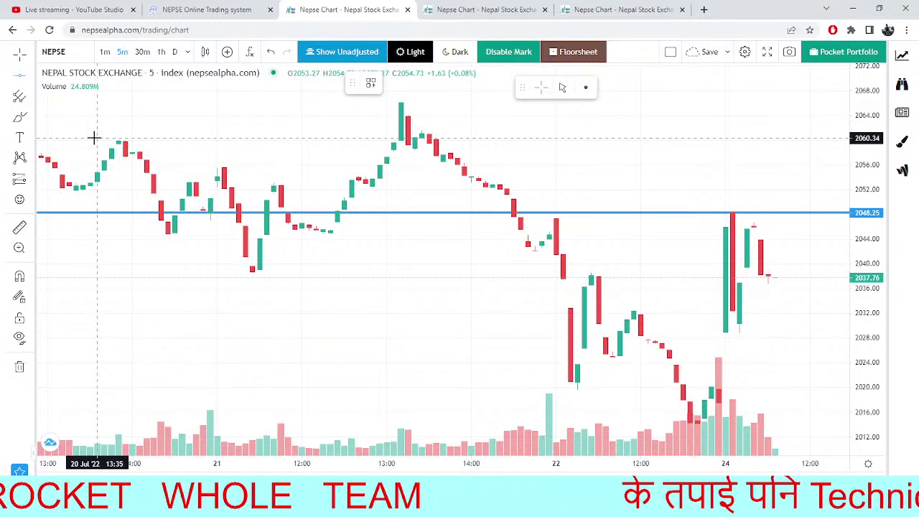
{"action": "left_click", "coordinate": [488, 9]}
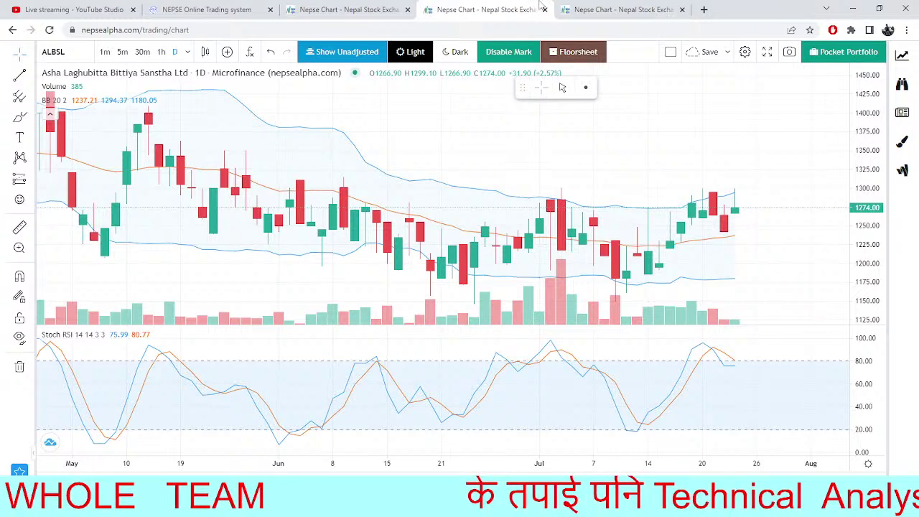
{"action": "left_click", "coordinate": [618, 10]}
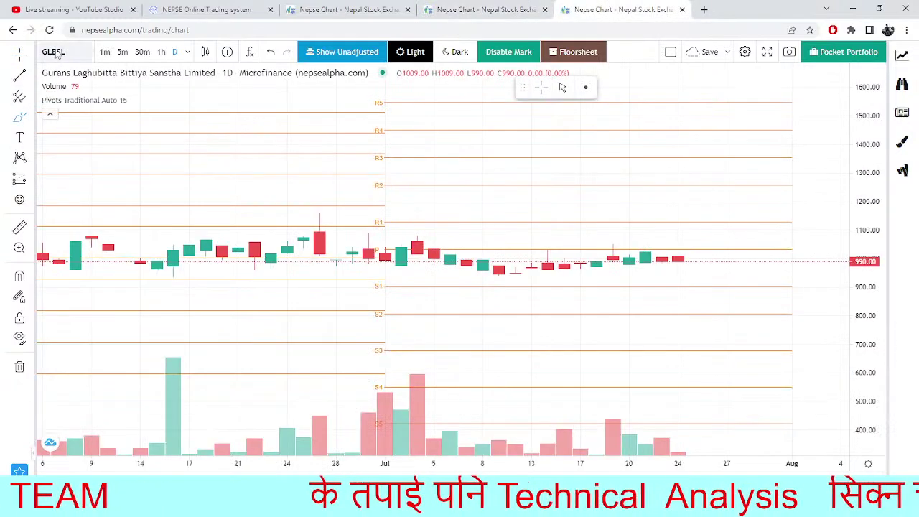
Replace the GLBSL chart with the daily chart of NHPC (National Hydro Power Company Limited).
{"action": "left_click", "coordinate": [54, 53]}
{"action": "key", "text": "BackSpace"}
{"action": "type", "text": "NH"}
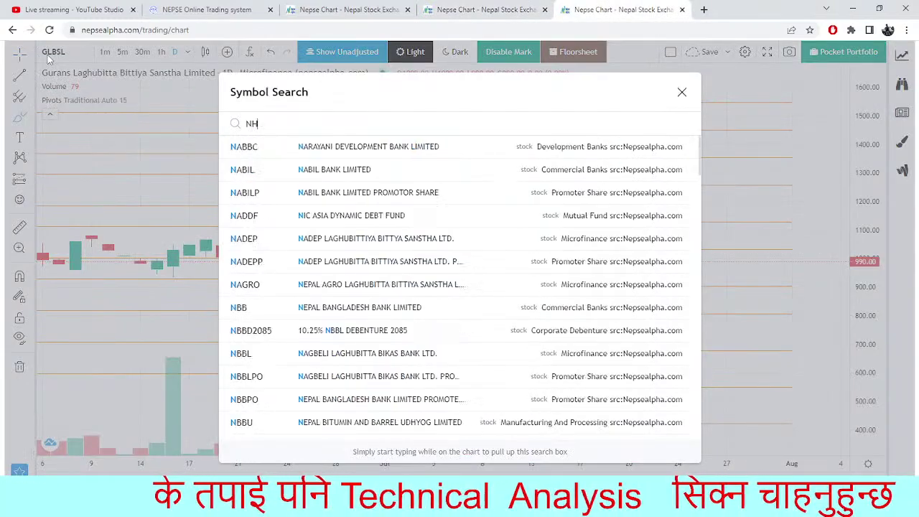
{"action": "type", "text": "PC"}
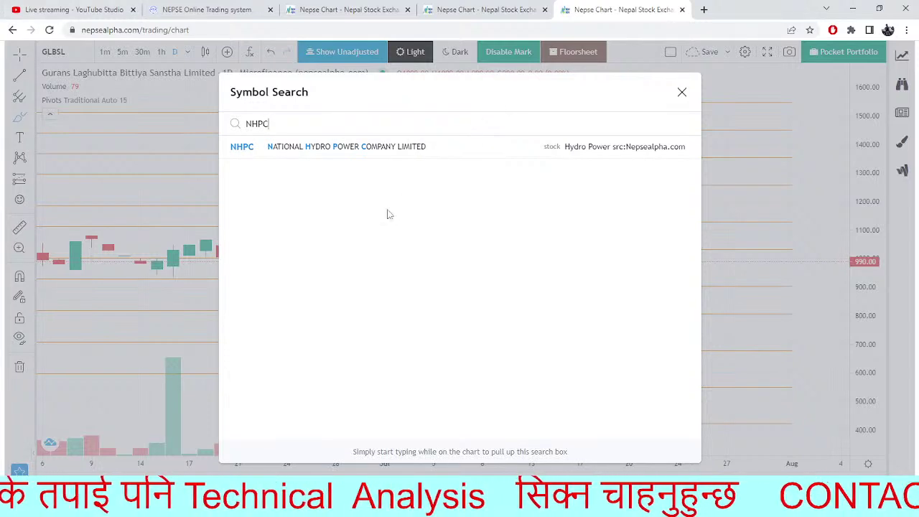
{"action": "left_click", "coordinate": [384, 151]}
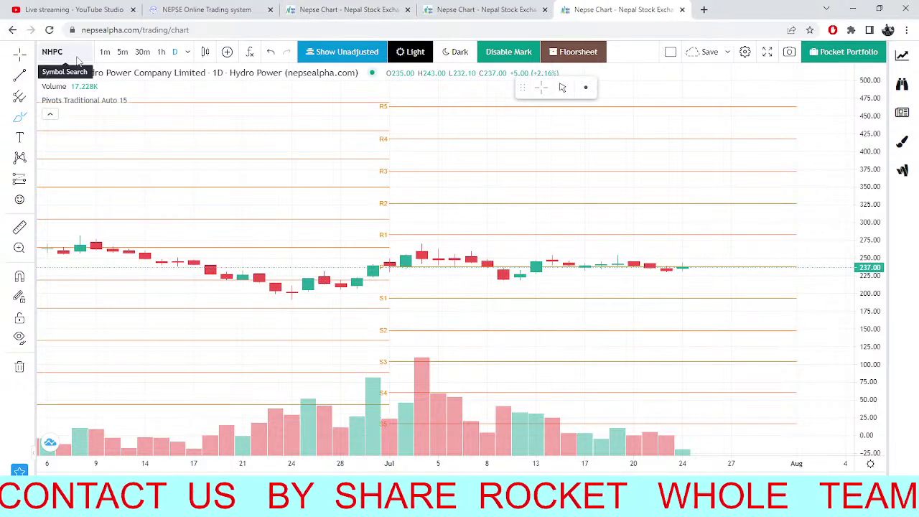
Switch the pivot-level chart from NHPC to API (API Power Company Limited).
{"action": "left_click", "coordinate": [50, 56]}
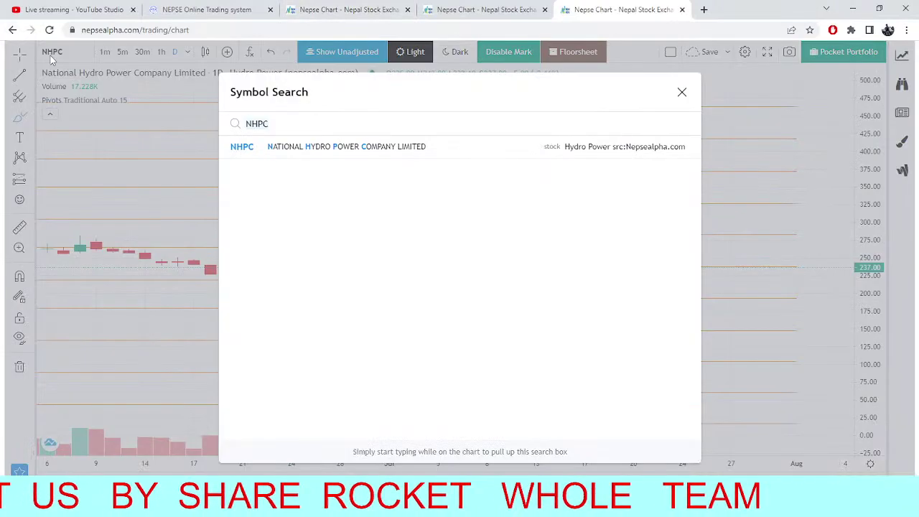
{"action": "key", "text": "BackSpace"}
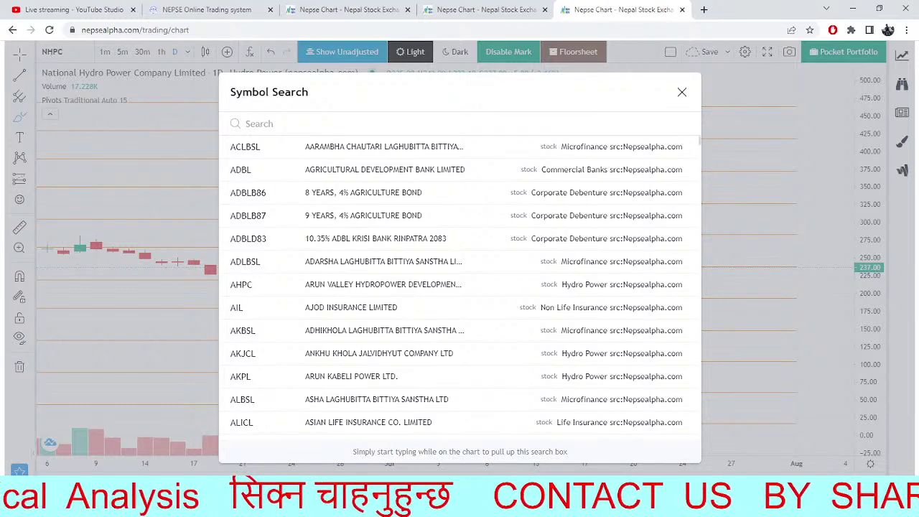
{"action": "type", "text": "API"}
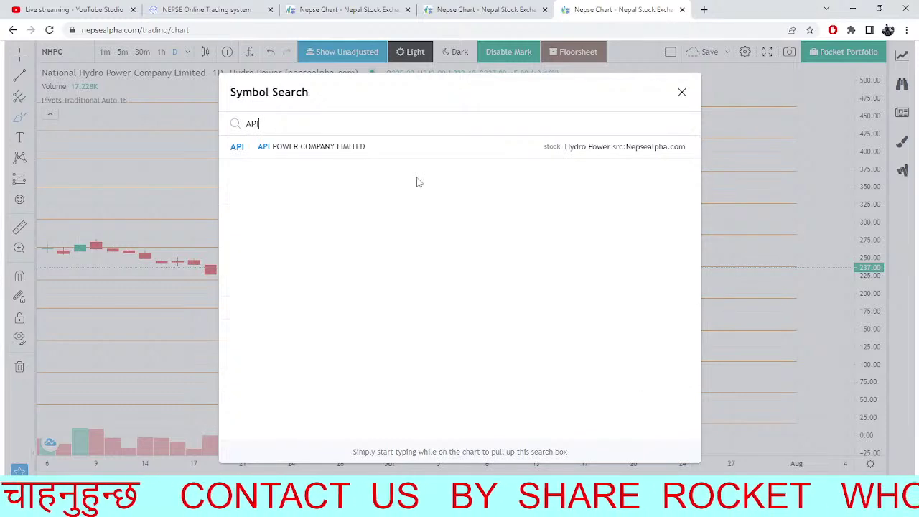
{"action": "left_click", "coordinate": [403, 156]}
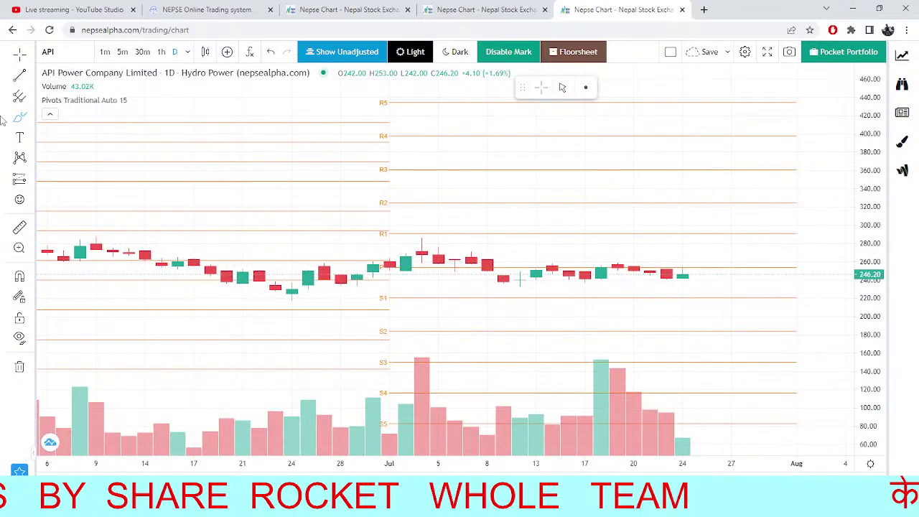
Load ULBSL (Upakar Laghubitta Bittiya Sanstha Limited) in the daily chart in place of API.
{"action": "left_click", "coordinate": [63, 57]}
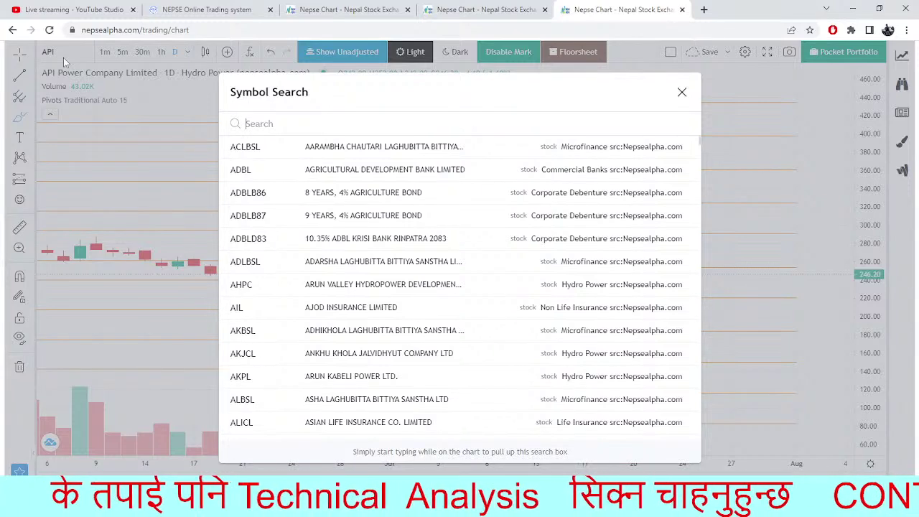
{"action": "type", "text": "UP"}
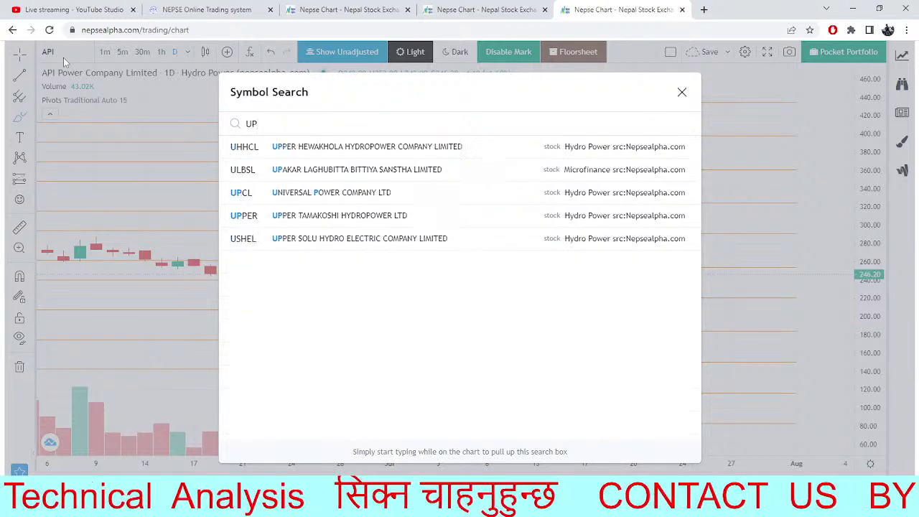
{"action": "key", "text": "BackSpace"}
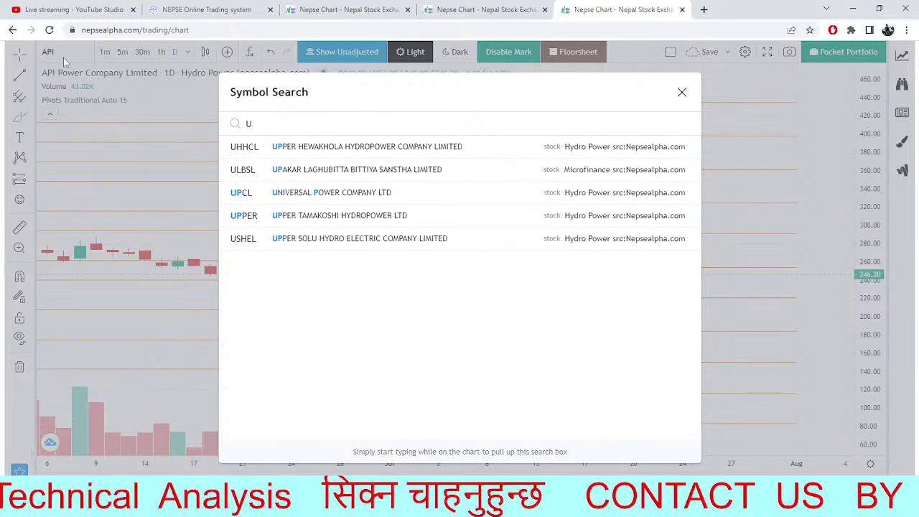
{"action": "type", "text": "LB"}
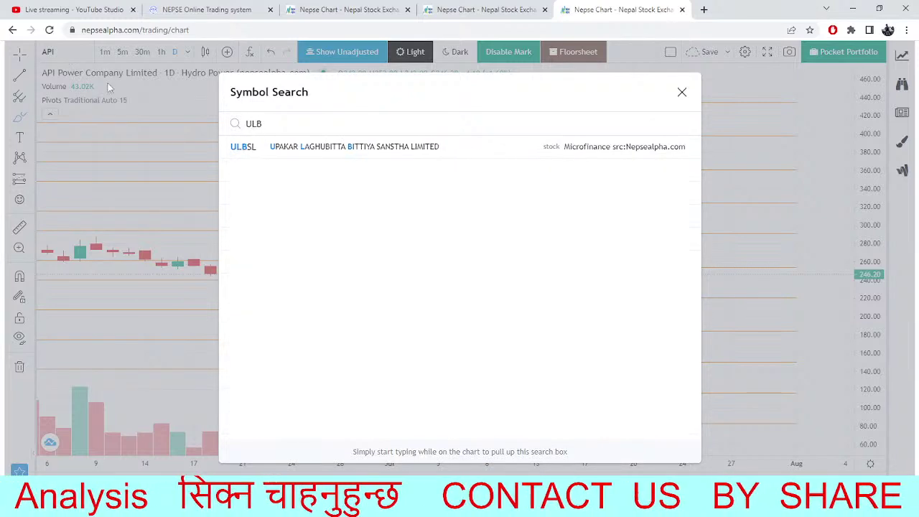
{"action": "left_click", "coordinate": [264, 151]}
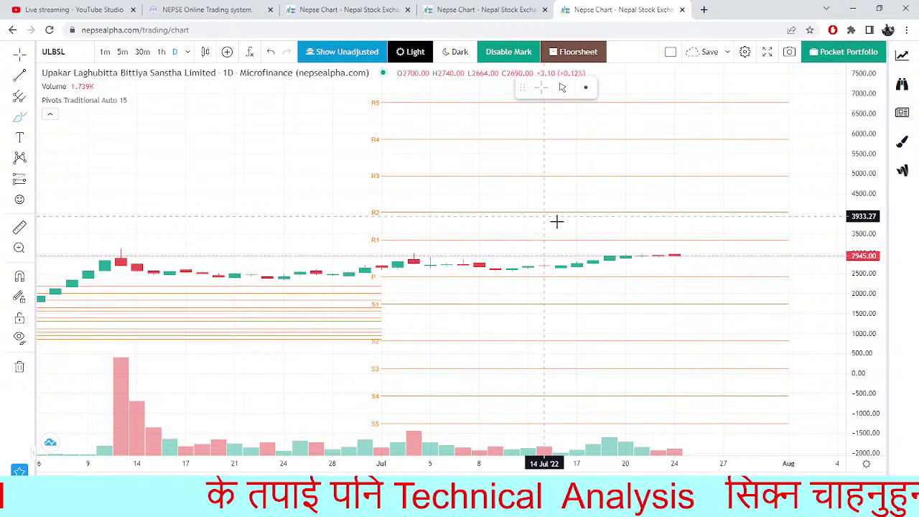
Load the daily chart of GILB (Global IME Laghubitta Bittiya Sanstha Ltd.) and inspect its July candles against the pivot levels.
{"action": "left_click", "coordinate": [81, 53]}
{"action": "key", "text": "BackSpace"}
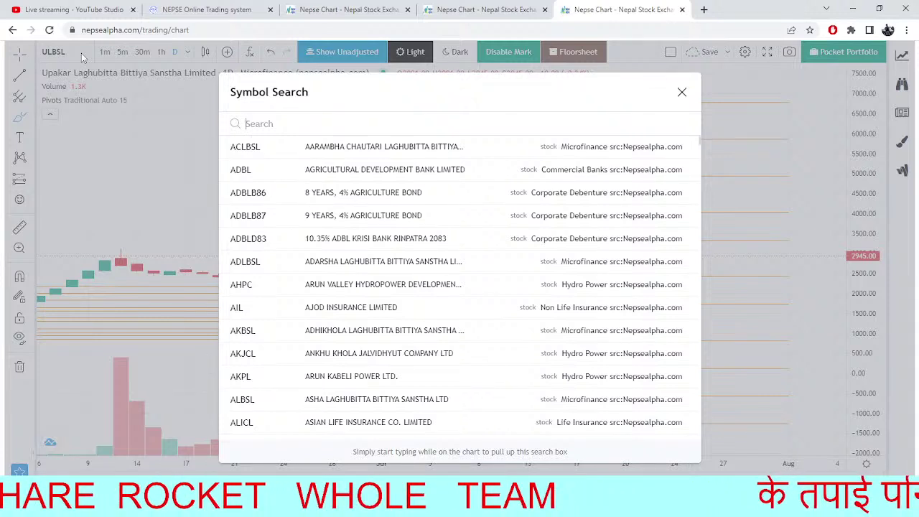
{"action": "type", "text": "GLL"}
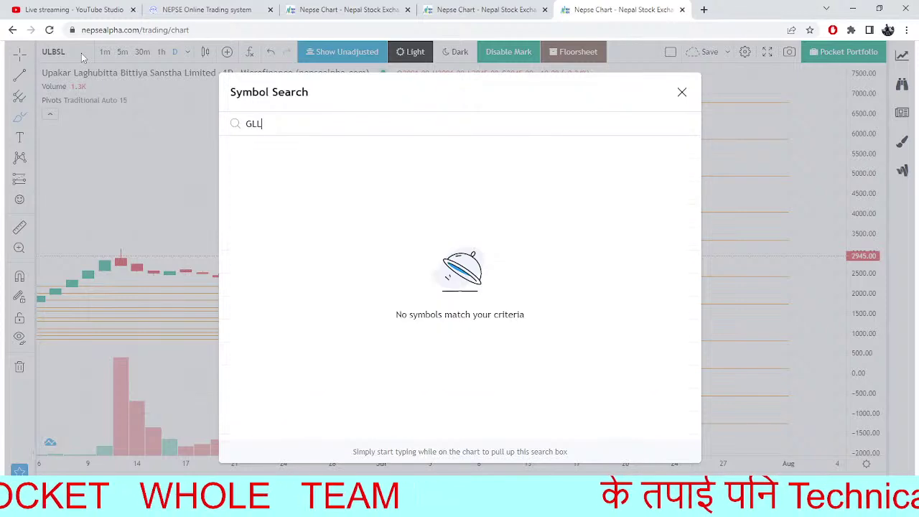
{"action": "key", "text": "BackSpace"}
{"action": "key", "text": "BackSpace"}
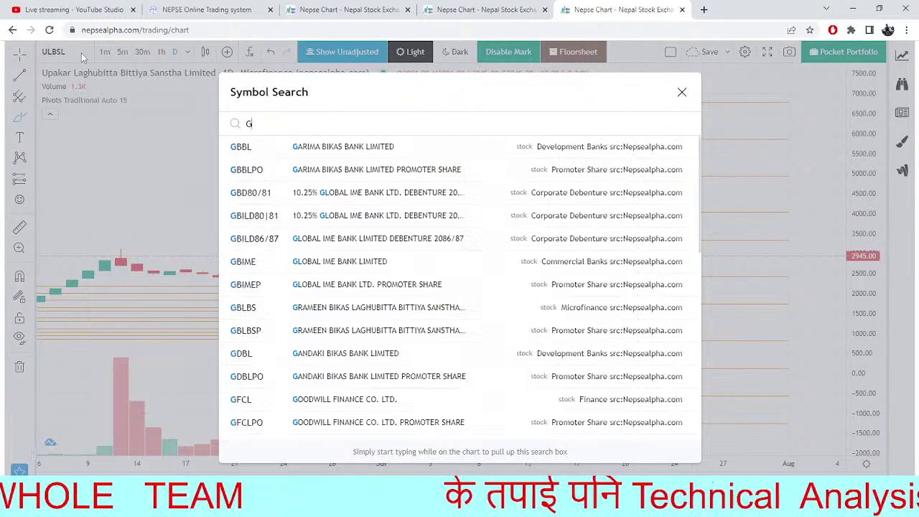
{"action": "type", "text": "IL"}
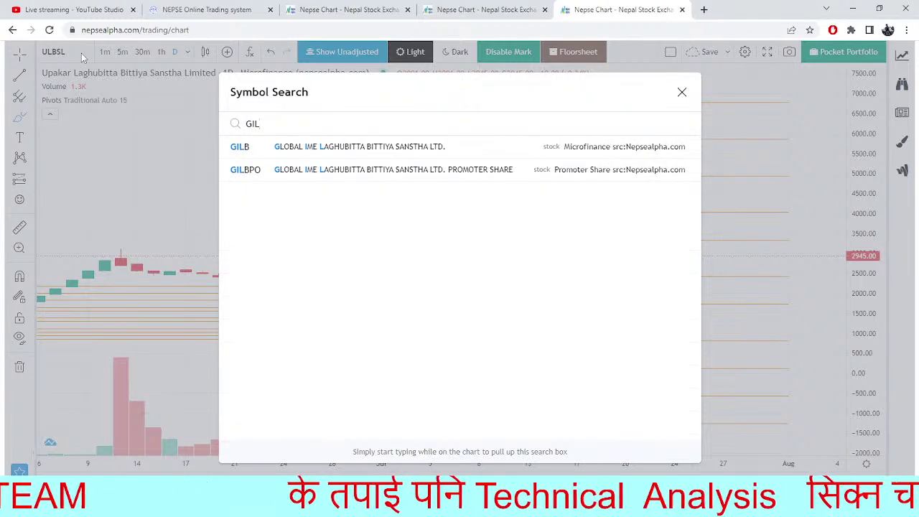
{"action": "left_click", "coordinate": [277, 151]}
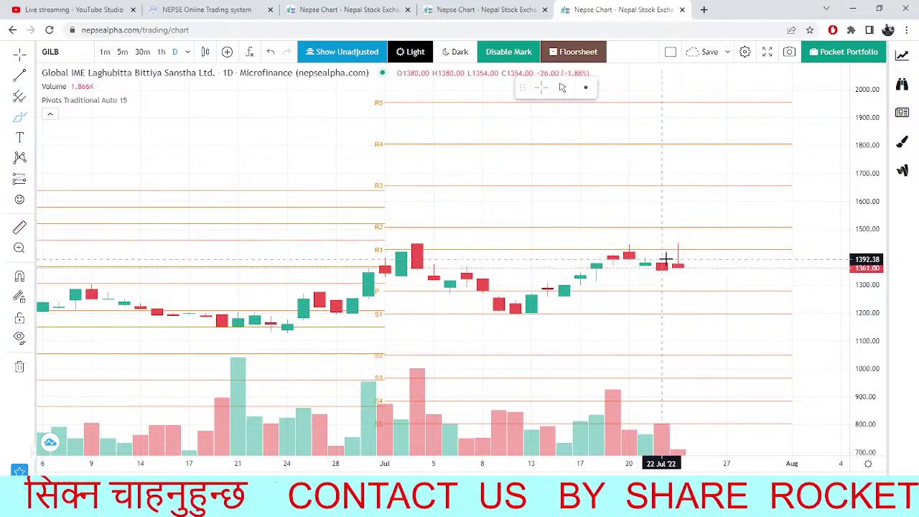
{"action": "scroll", "coordinate": [666, 258], "scroll_direction": "up", "scroll_amount": 2}
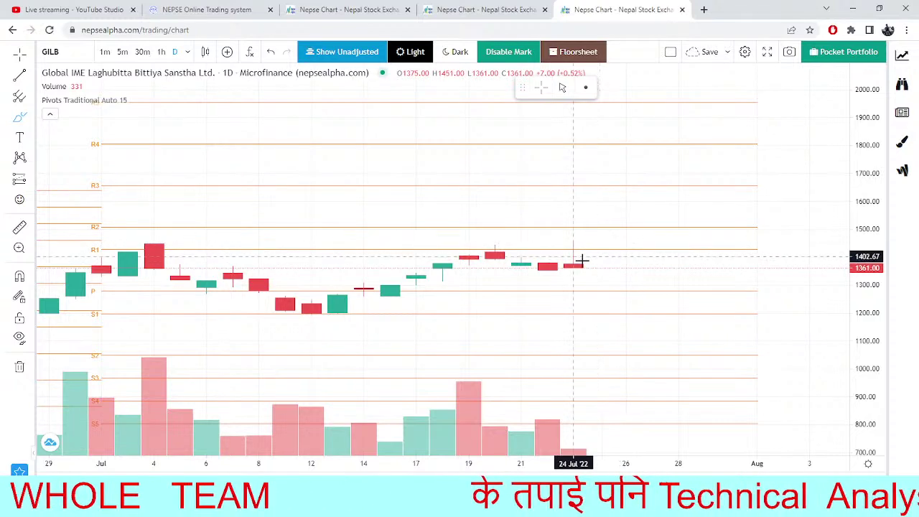
{"action": "scroll", "coordinate": [816, 249], "scroll_direction": "down", "scroll_amount": 3}
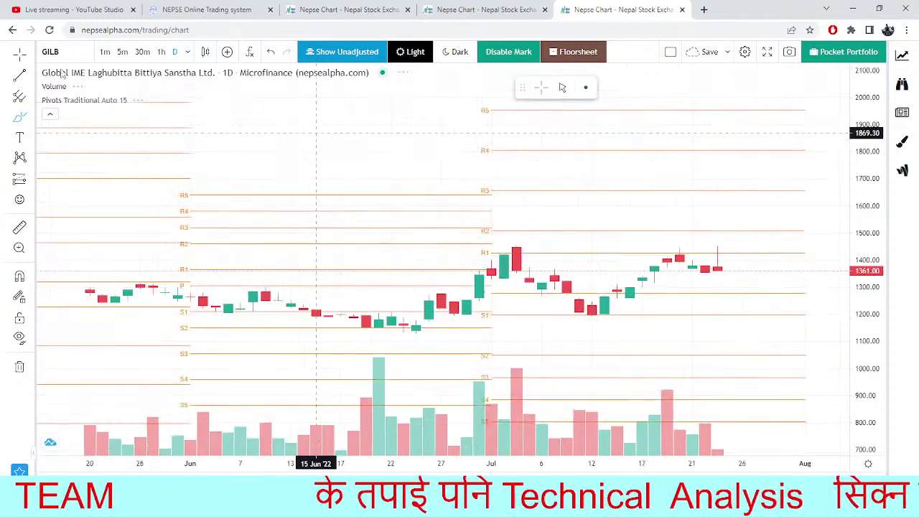
{"action": "left_click", "coordinate": [66, 58]}
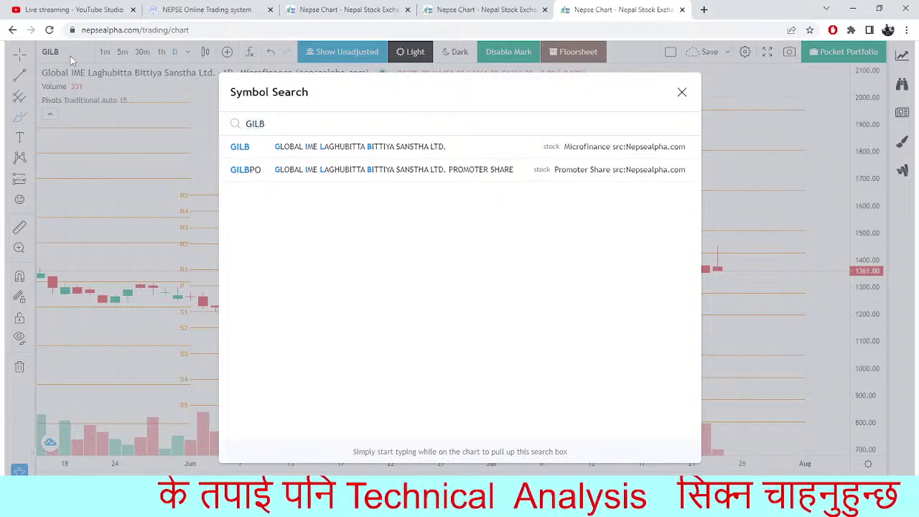
{"action": "key", "text": "BackSpace"}
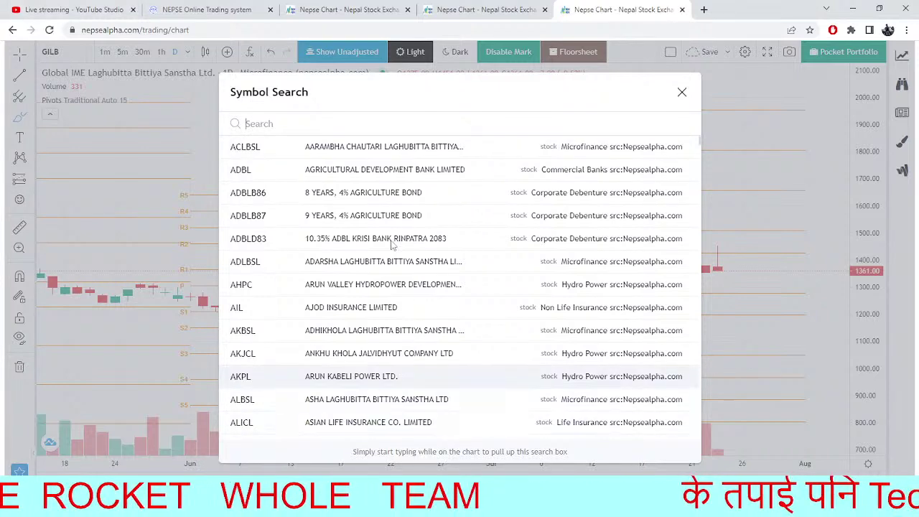
{"action": "key", "text": "Escape"}
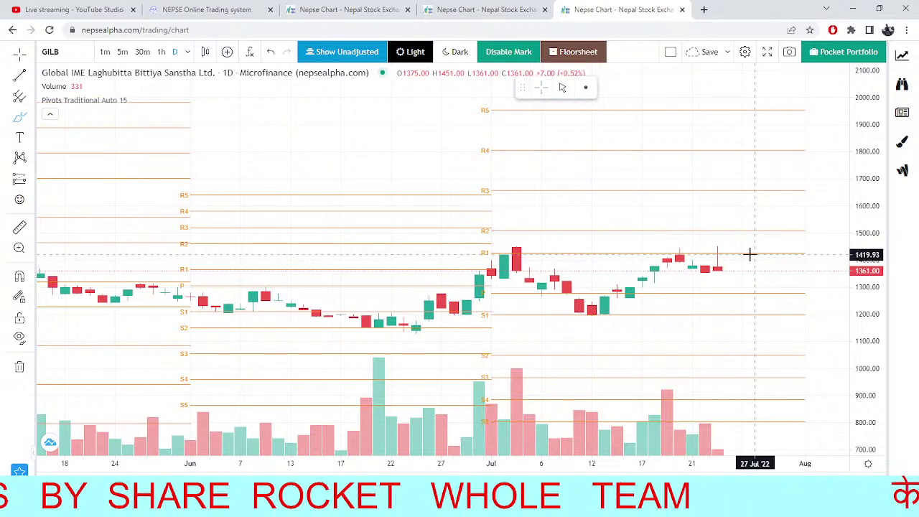
Replace the GILB chart with the daily chart of CFCL (Central Finance Co. Ltd.), choosing the ordinary stock.
{"action": "left_click", "coordinate": [69, 59]}
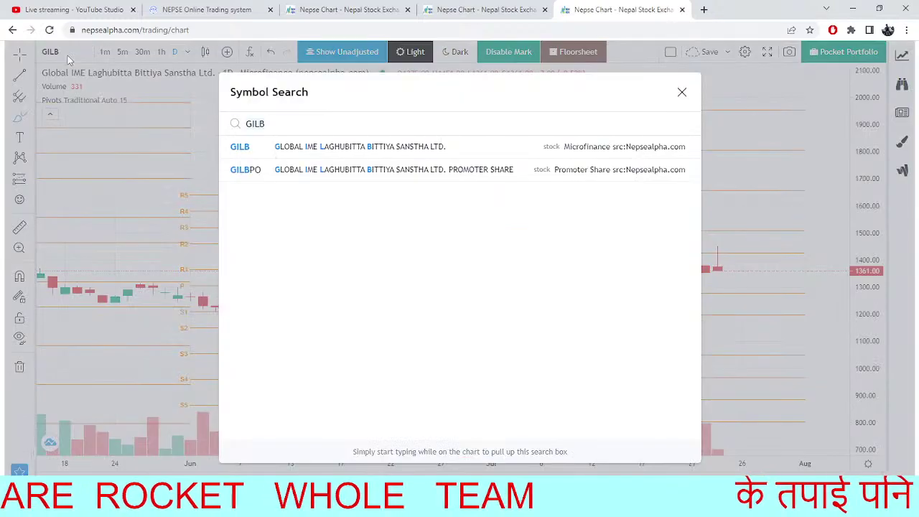
{"action": "key", "text": "BackSpace"}
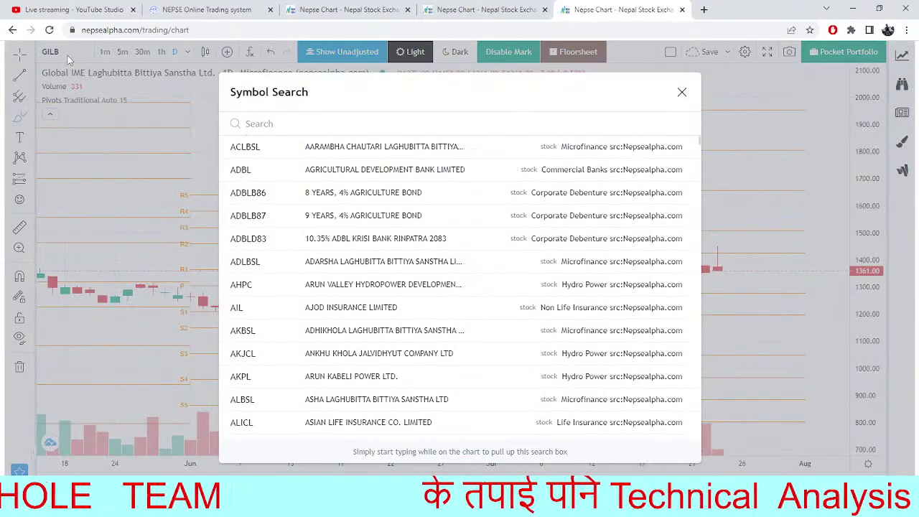
{"action": "type", "text": "CFCL"}
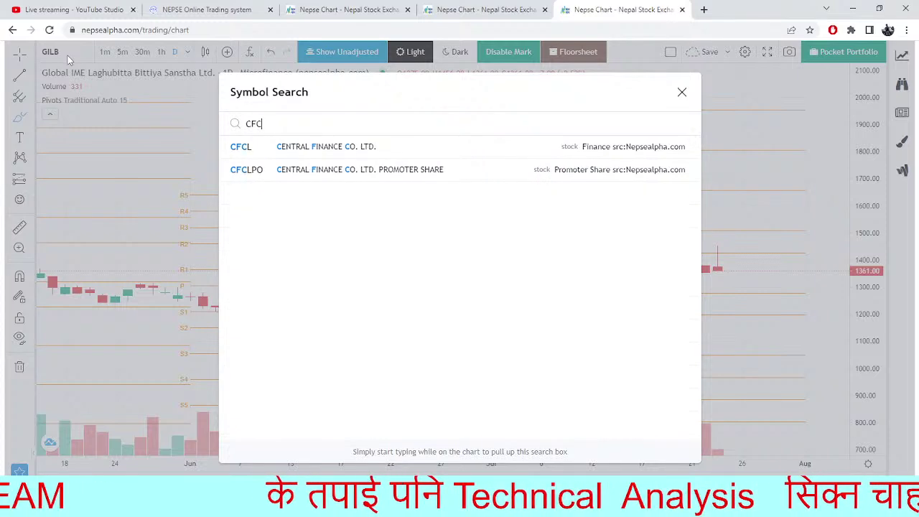
{"action": "left_click", "coordinate": [532, 149]}
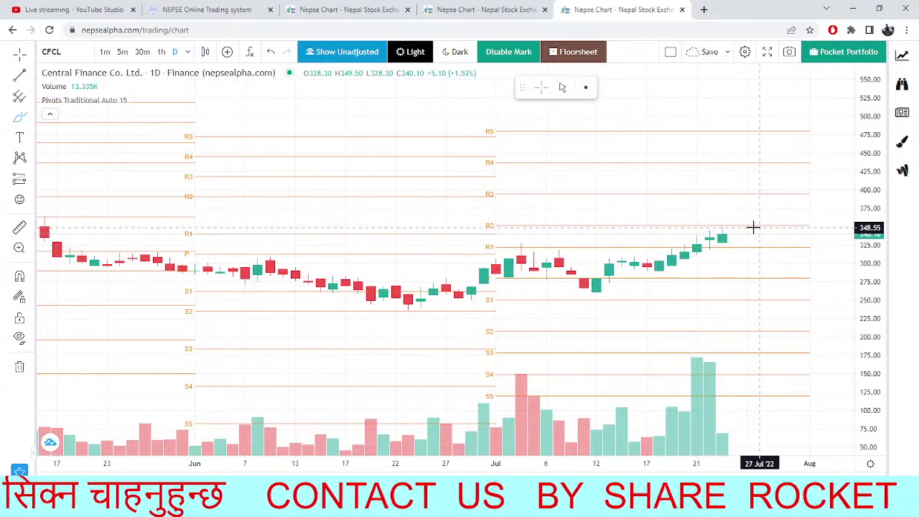
Replace the CFCL chart with the daily chart of MKJC (Mailung Khola Jal Vidhyut Company Limited).
{"action": "left_click", "coordinate": [66, 56]}
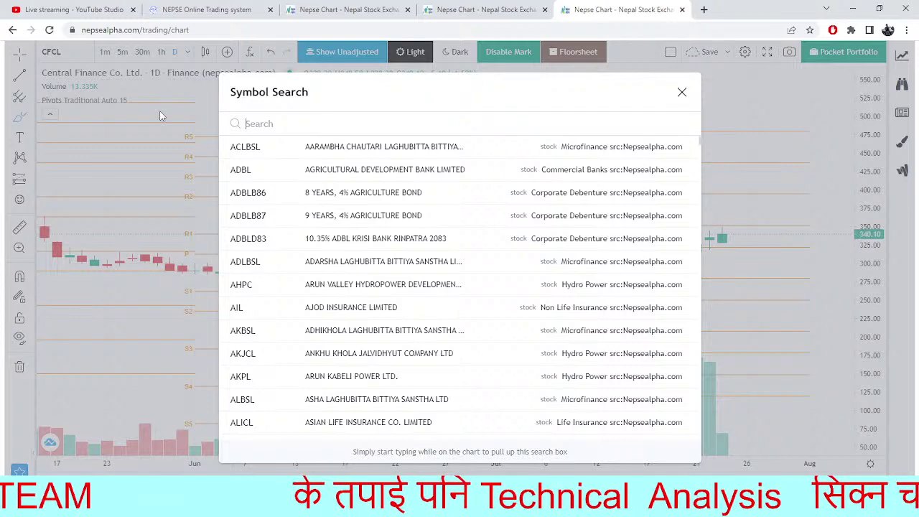
{"action": "type", "text": "MKJC"}
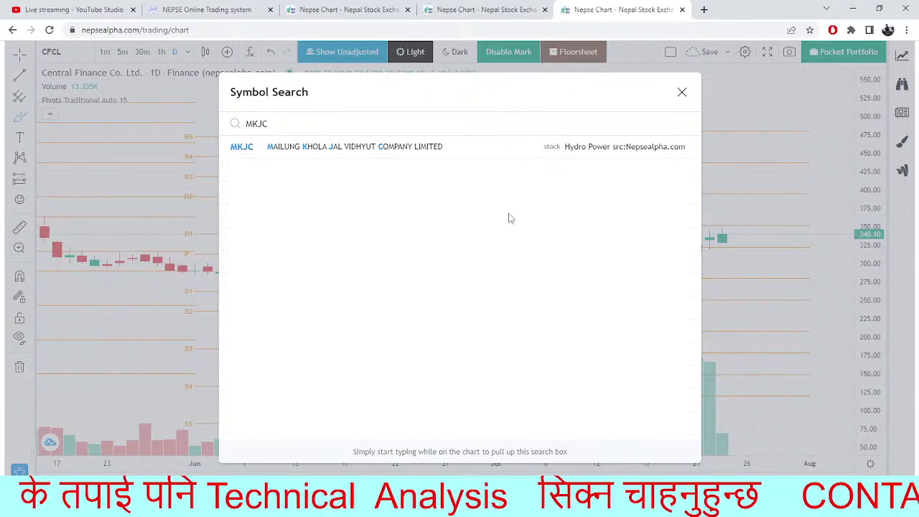
{"action": "left_click", "coordinate": [586, 147]}
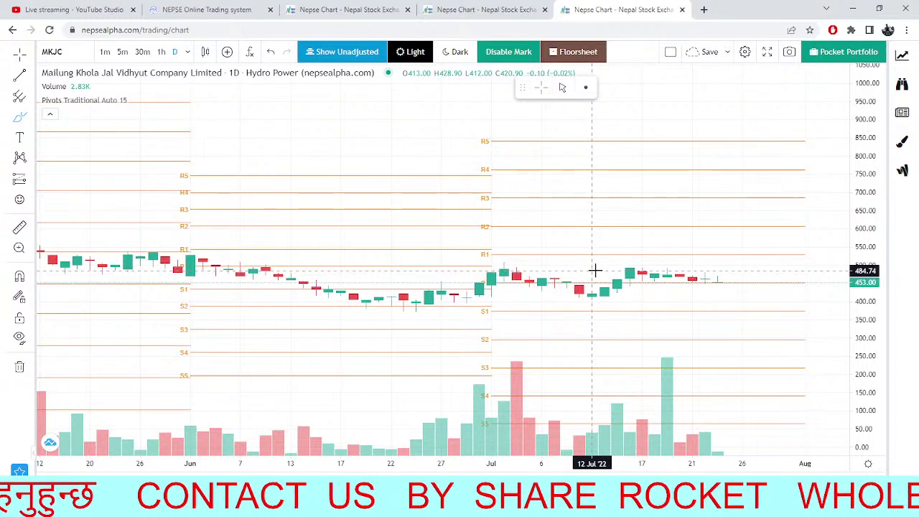
Load the daily chart of SADBL (Shangrila Development Bank Ltd.), choosing the ordinary stock rather than the promoter share.
{"action": "left_click", "coordinate": [58, 58]}
{"action": "key", "text": "BackSpace"}
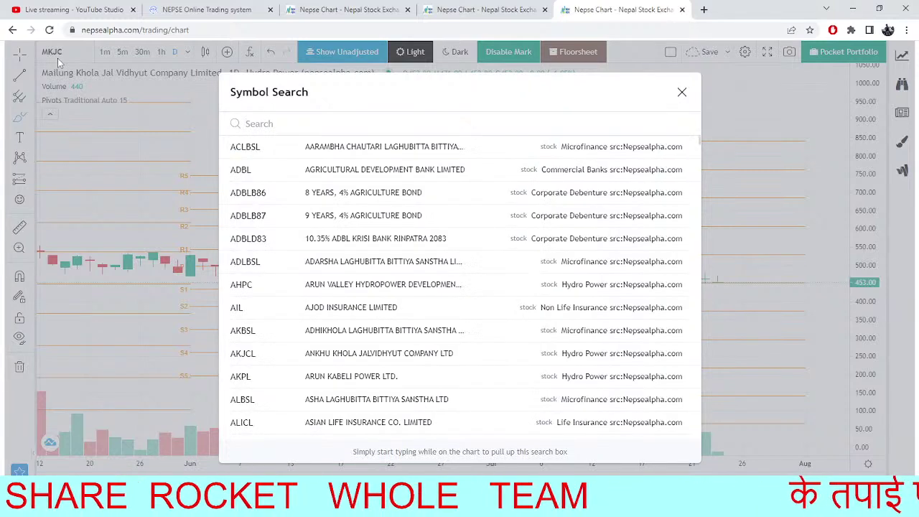
{"action": "type", "text": "SADBL"}
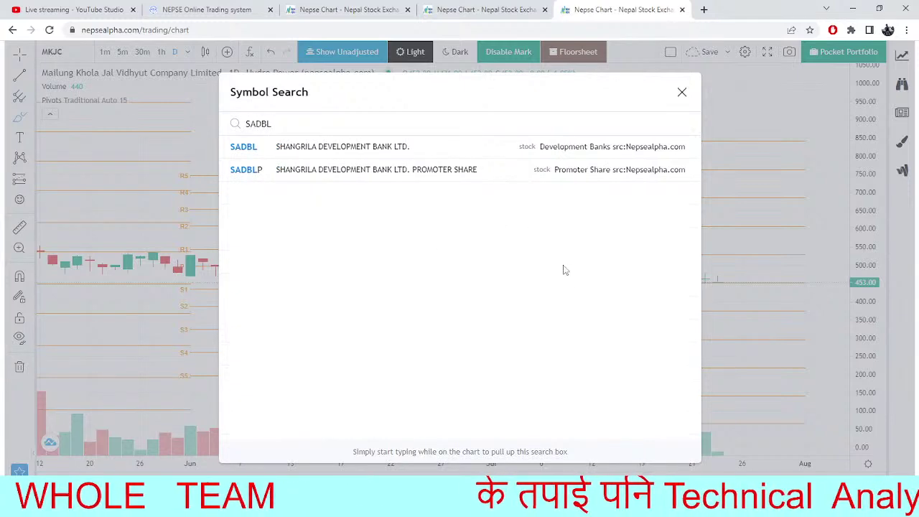
{"action": "left_click", "coordinate": [439, 152]}
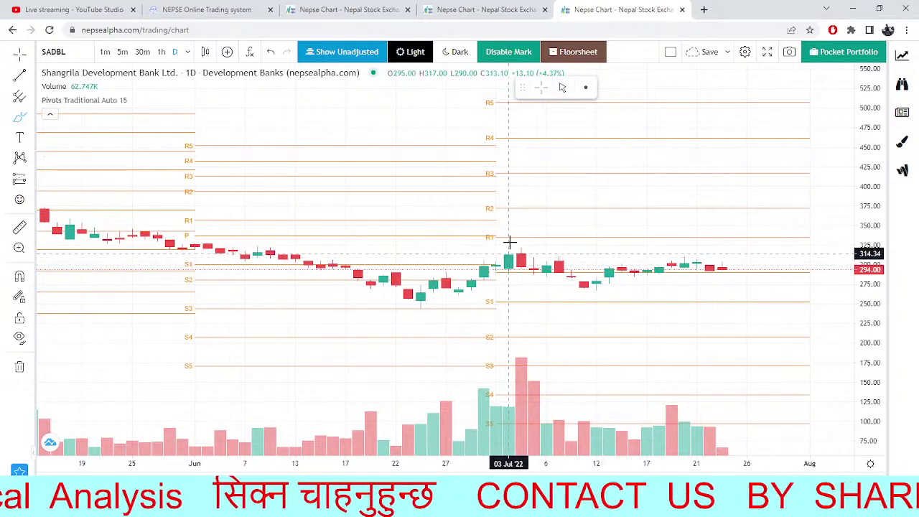
Load the daily chart of UMRH (United Idi-Mardi and R.B. Hydropower Limited) and examine its July candles against the pivot levels.
{"action": "left_click", "coordinate": [63, 49]}
{"action": "key", "text": "BackSpace"}
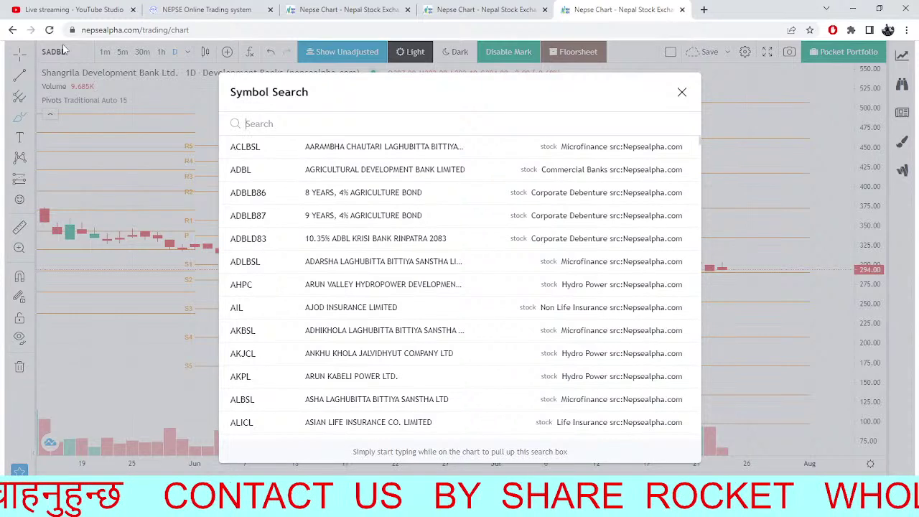
{"action": "type", "text": "UMRH"}
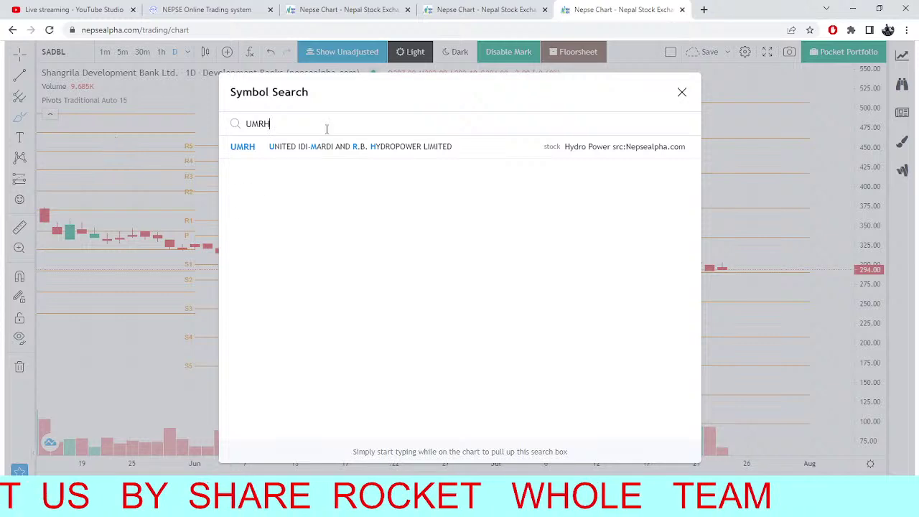
{"action": "left_click", "coordinate": [333, 153]}
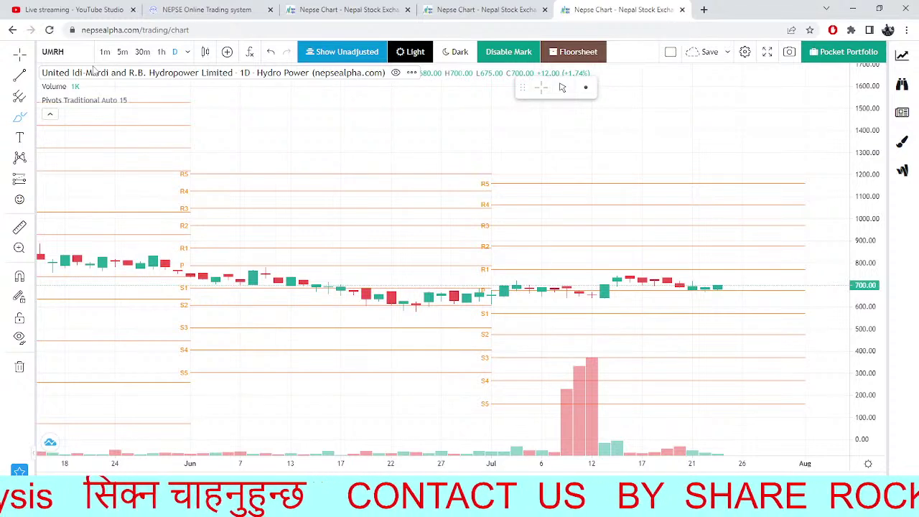
{"action": "scroll", "coordinate": [454, 287], "scroll_direction": "up", "scroll_amount": 3}
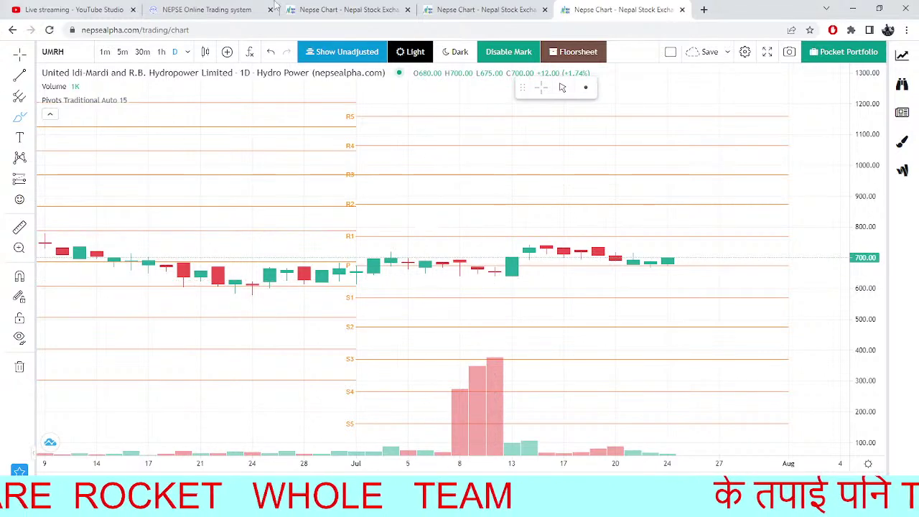
Switch the pivot-level chart from UMRH to UNHPL (Union Hydropower Limited).
{"action": "left_click", "coordinate": [56, 56]}
{"action": "key", "text": "BackSpace"}
{"action": "type", "text": "UNHPL"}
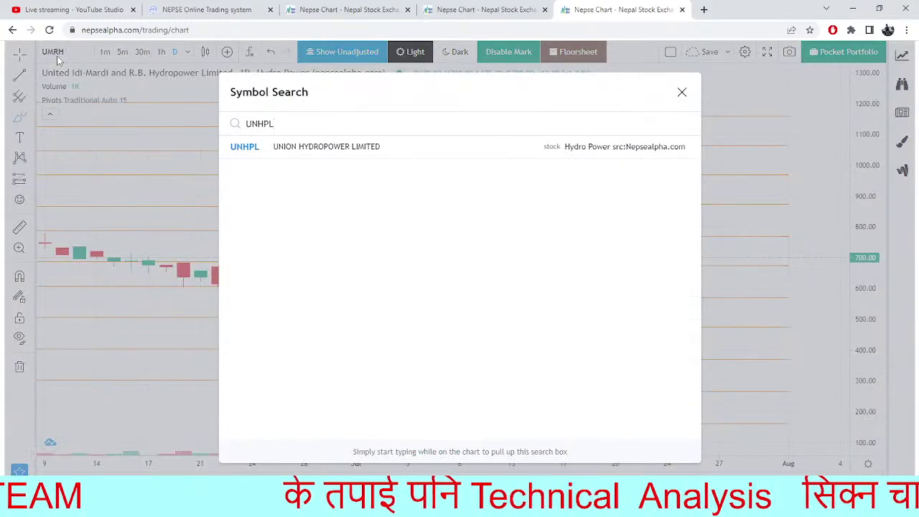
{"action": "left_click", "coordinate": [426, 159]}
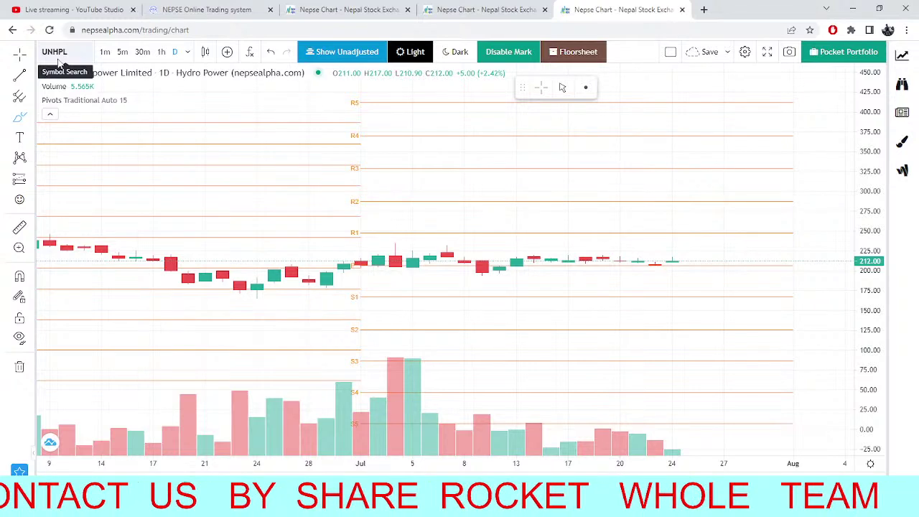
Load the daily chart of NABBC (Narayani Development Bank Limited) and view its candles and pivots back to April.
{"action": "left_click", "coordinate": [58, 61]}
{"action": "type", "text": "NABB"}
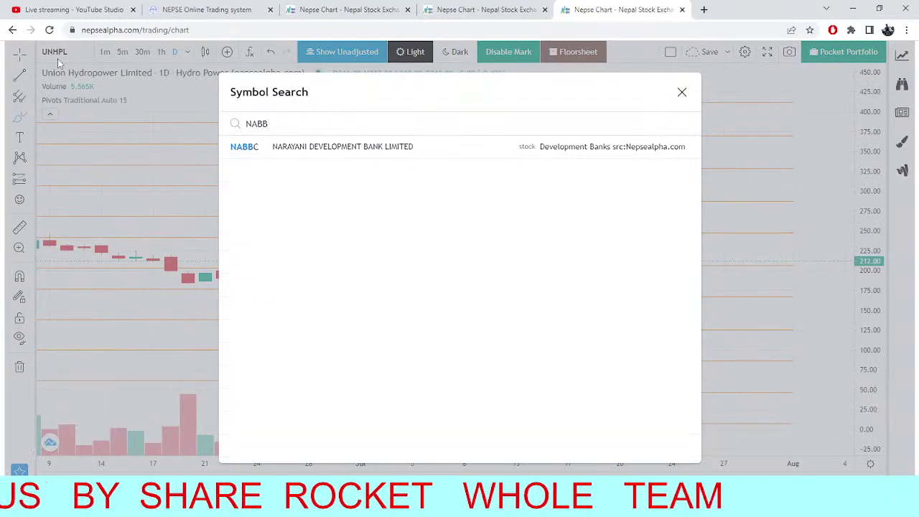
{"action": "left_click", "coordinate": [261, 150]}
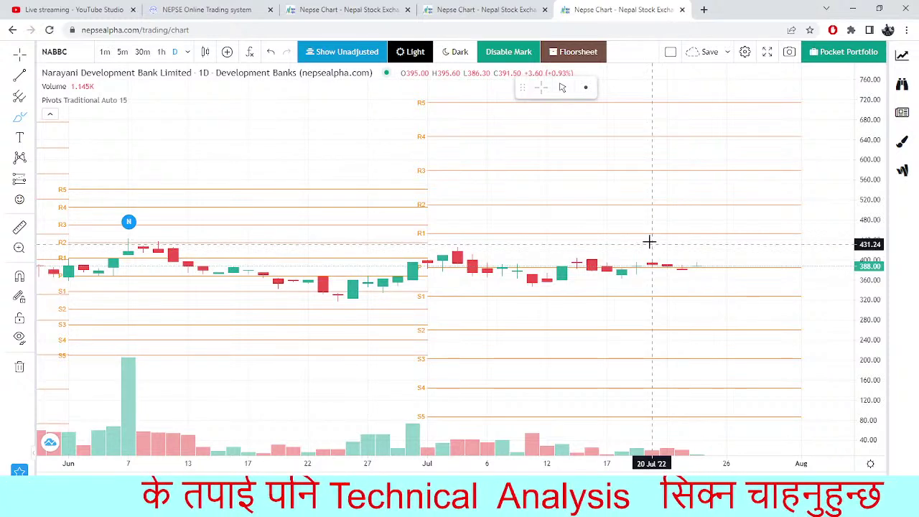
{"action": "scroll", "coordinate": [654, 207], "scroll_direction": "down", "scroll_amount": 3}
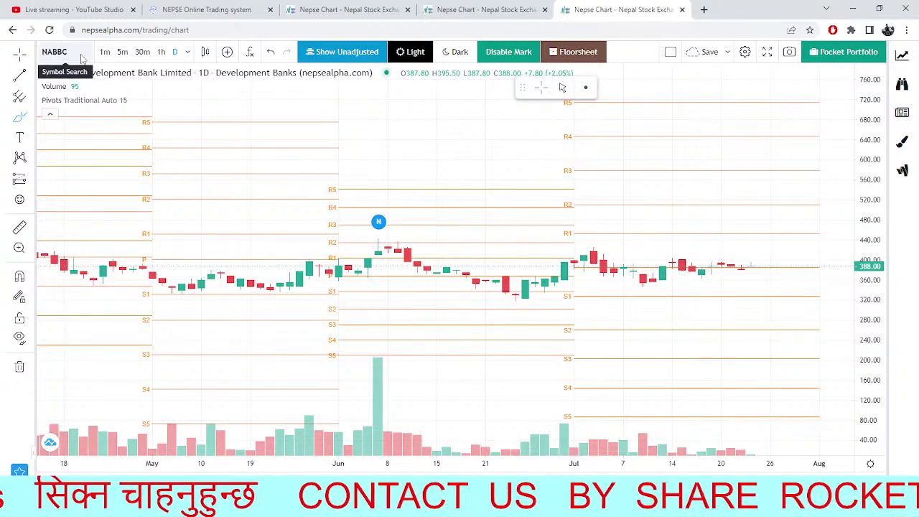
{"action": "left_click", "coordinate": [94, 76]}
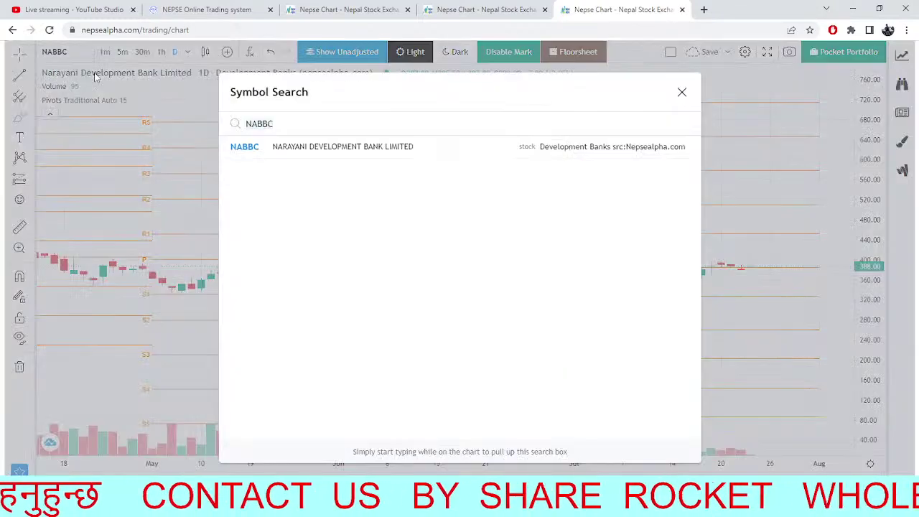
{"action": "key", "text": "BackSpace"}
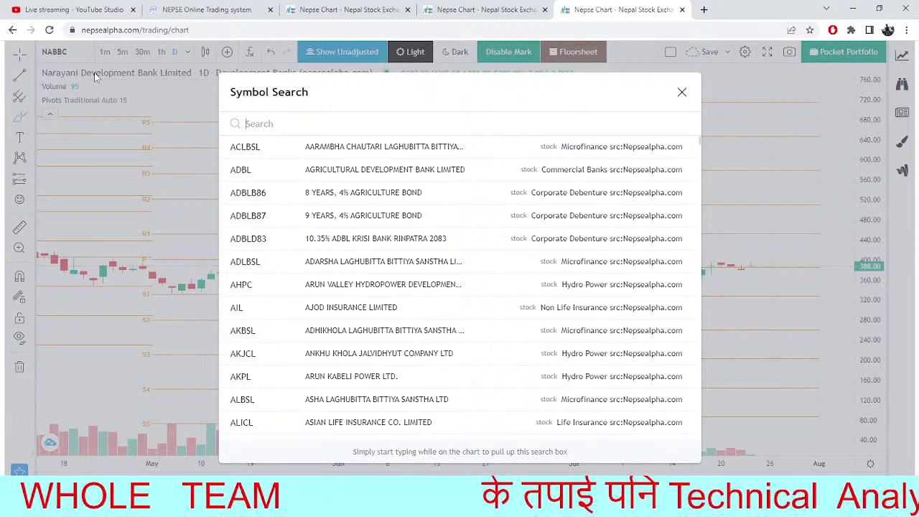
{"action": "left_click", "coordinate": [748, 185]}
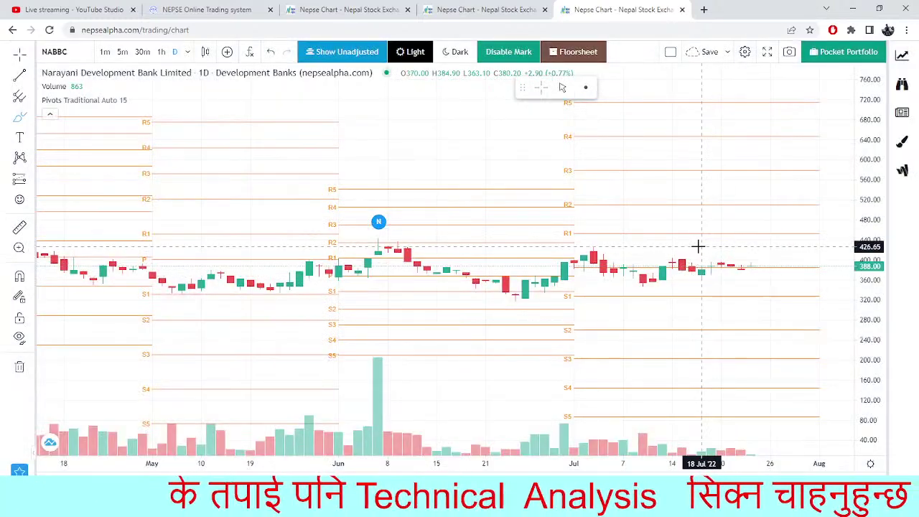
Search for SIDD and load the daily chart of SBL (Siddhartha Bank Limited) in place of NABBC.
{"action": "left_click", "coordinate": [56, 52]}
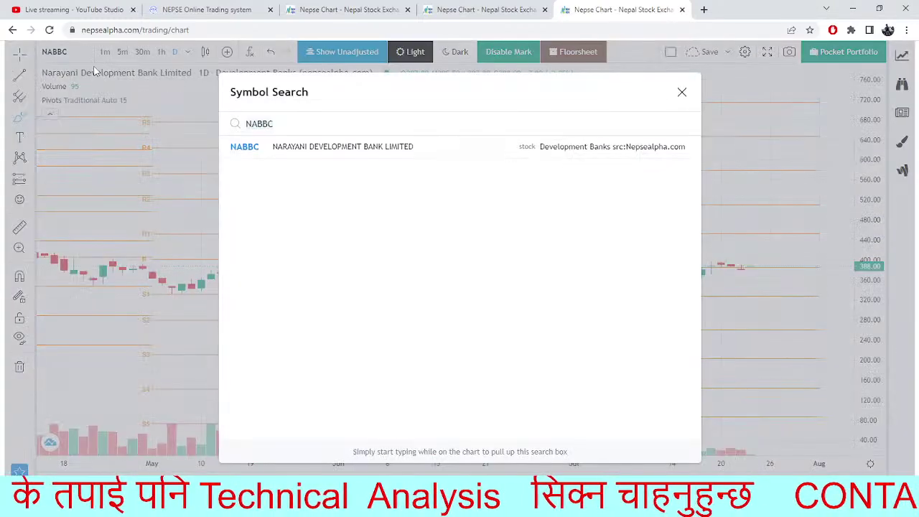
{"action": "key", "text": "BackSpace"}
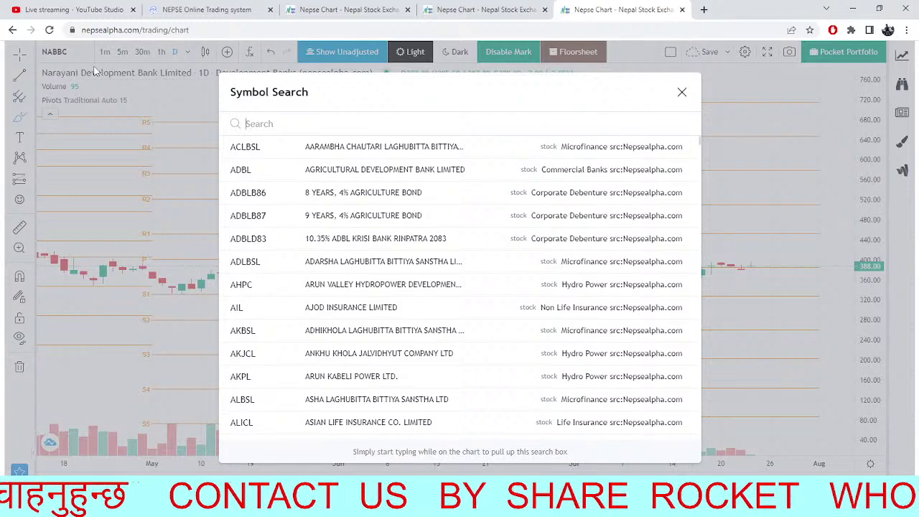
{"action": "type", "text": "SIDD"}
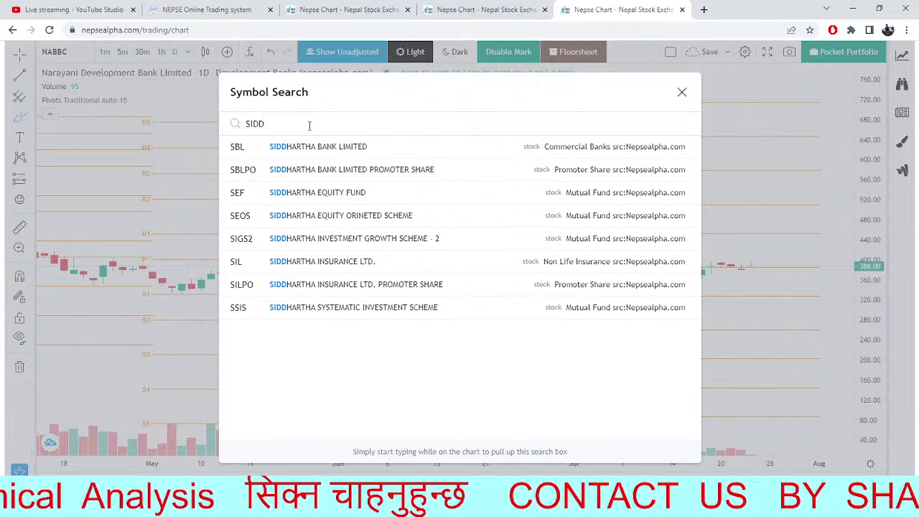
{"action": "type", "text": "TH"}
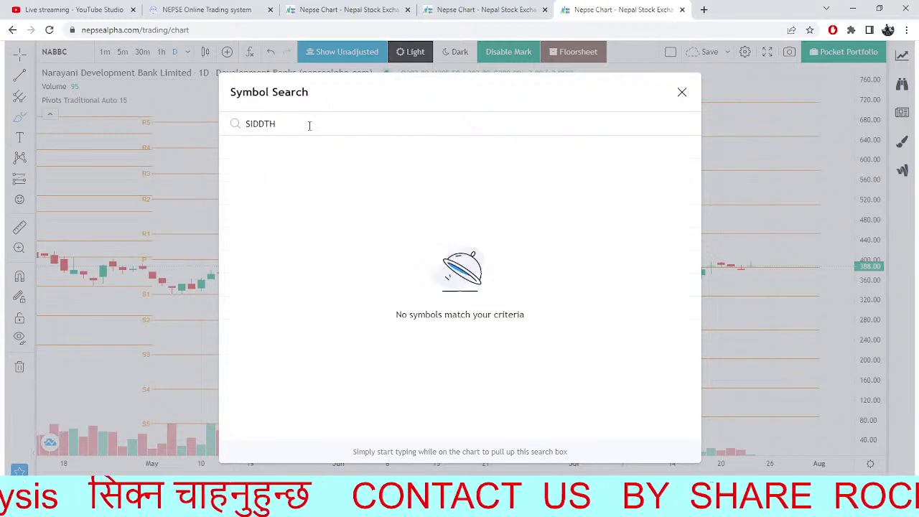
{"action": "key", "text": "BackSpace"}
{"action": "key", "text": "BackSpace"}
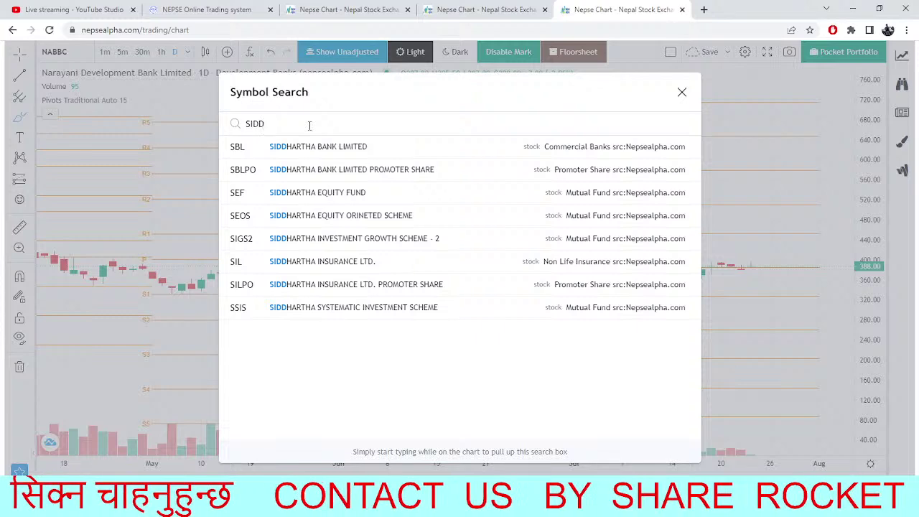
{"action": "left_click", "coordinate": [362, 147]}
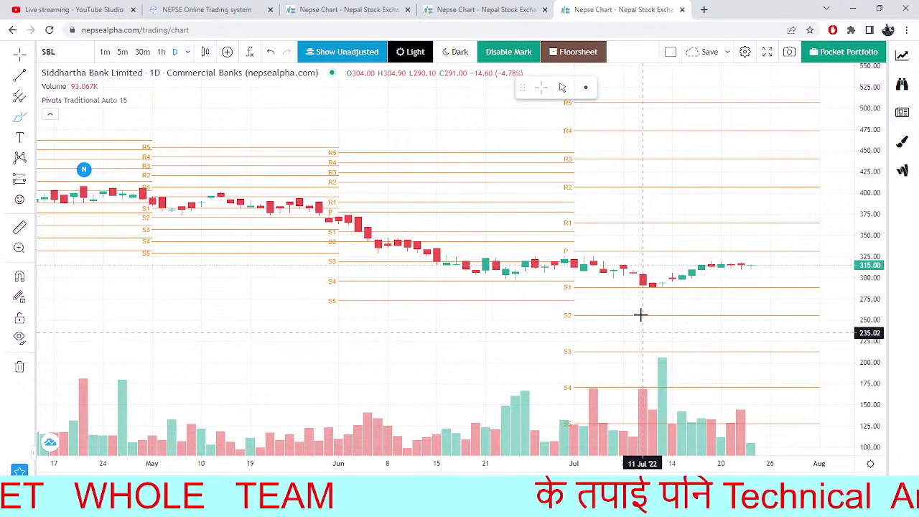
{"action": "scroll", "coordinate": [640, 320], "scroll_direction": "down", "scroll_amount": 2}
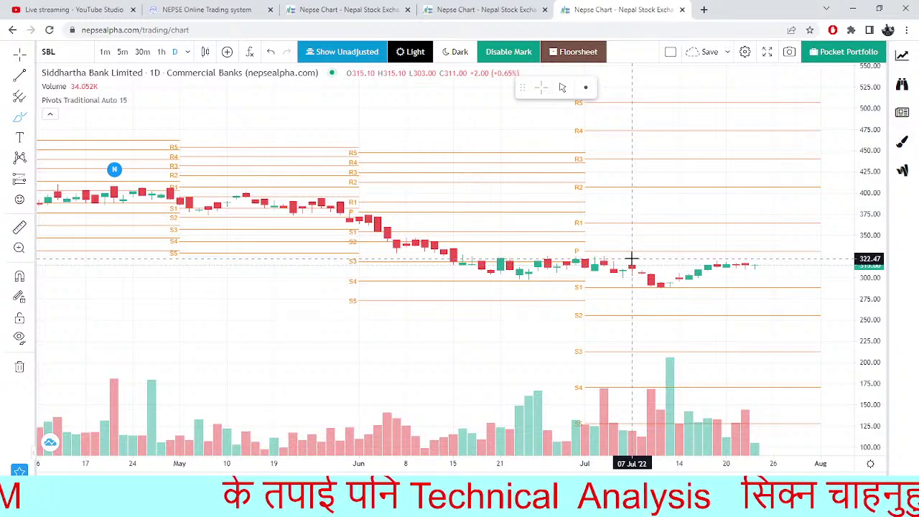
Bring back the daily chart of UNHPL (Union Hydropower Limited) in place of SBL.
{"action": "left_click", "coordinate": [73, 58]}
{"action": "key", "text": "BackSpace"}
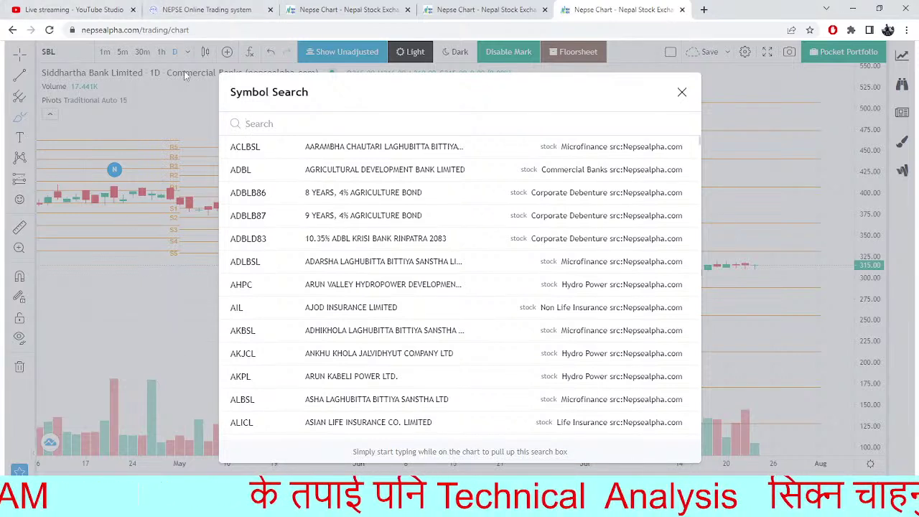
{"action": "type", "text": "UNHPL"}
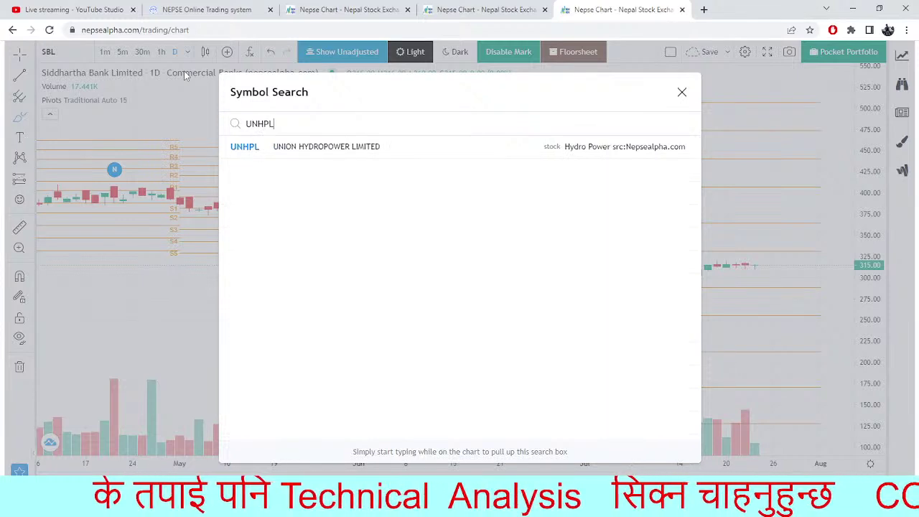
{"action": "left_click", "coordinate": [375, 148]}
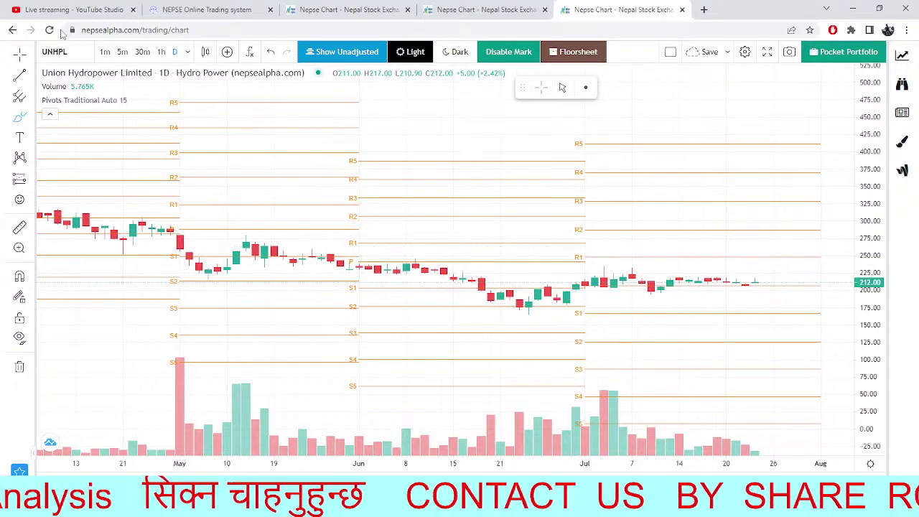
Cross-check the ALBSL market depth, the 5-minute NEPSE index chart and the daily ALBSL chart before returning to the UNHPL chart.
{"action": "left_click", "coordinate": [53, 52]}
{"action": "key", "text": "BackSpace"}
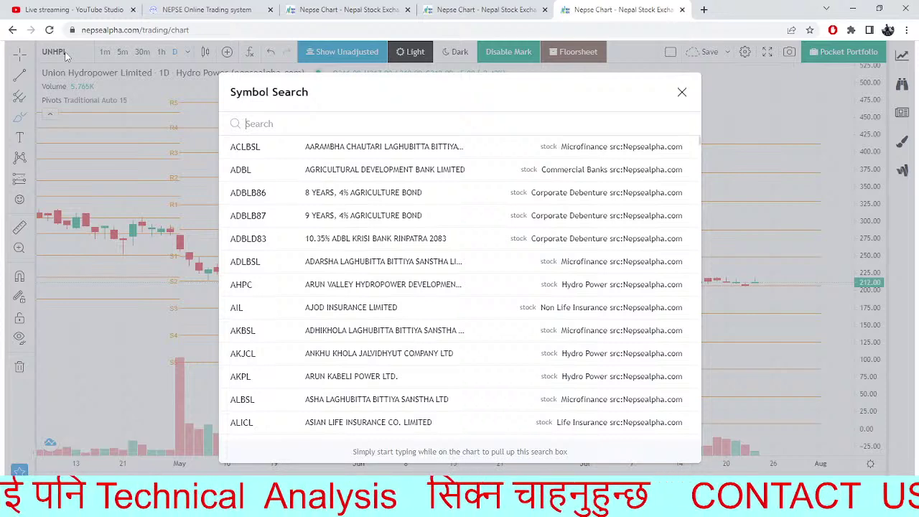
{"action": "left_click", "coordinate": [206, 9]}
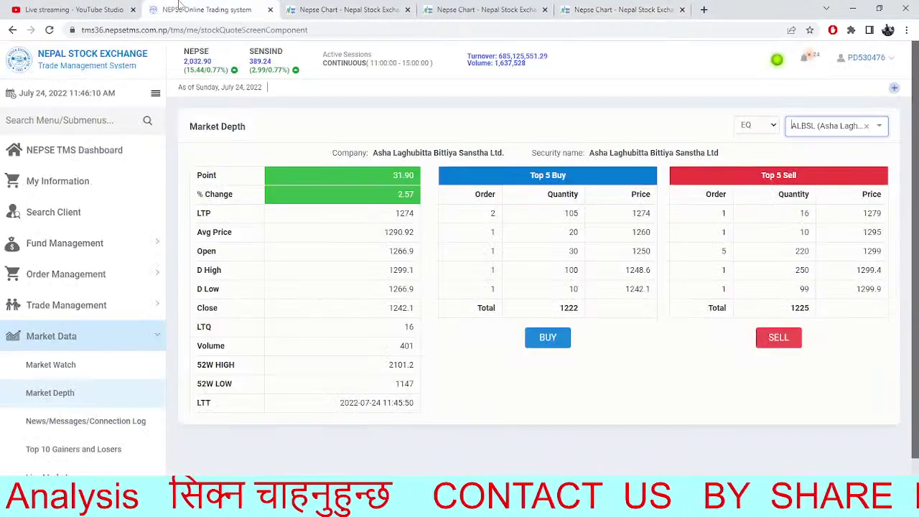
{"action": "left_click", "coordinate": [345, 9]}
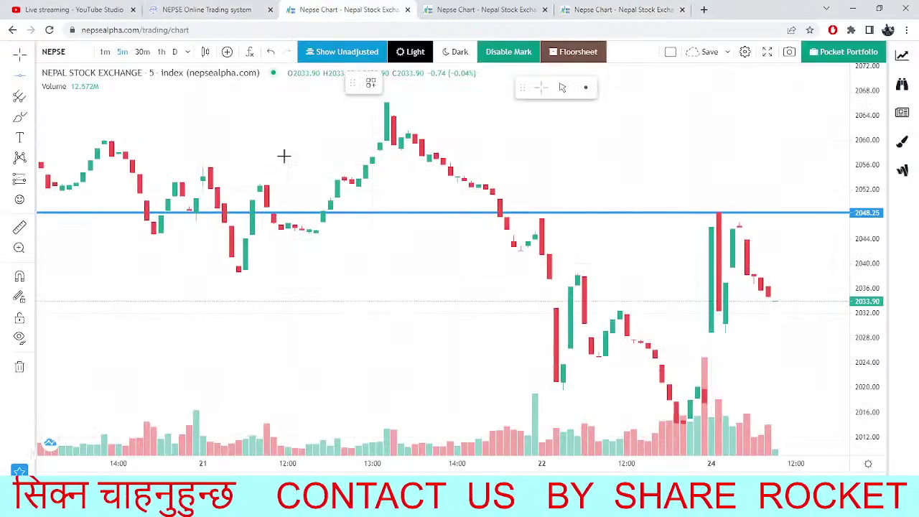
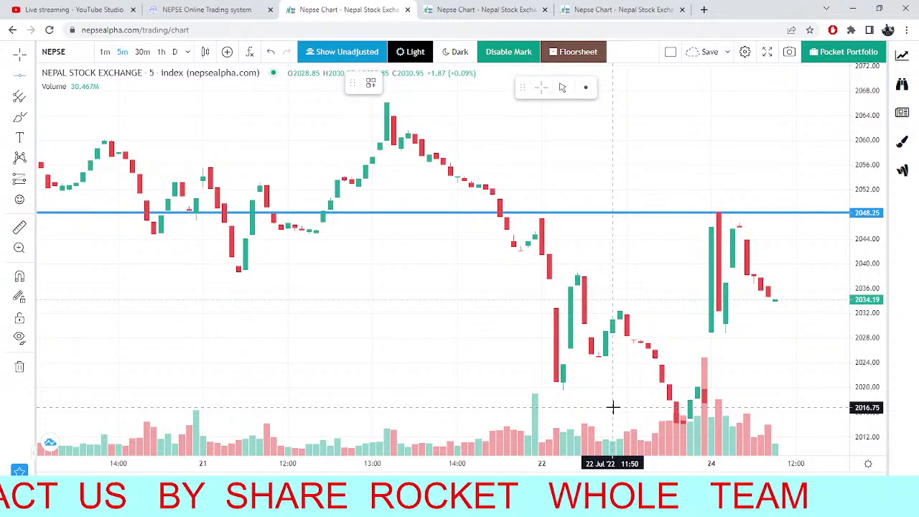
{"action": "left_click", "coordinate": [482, 10]}
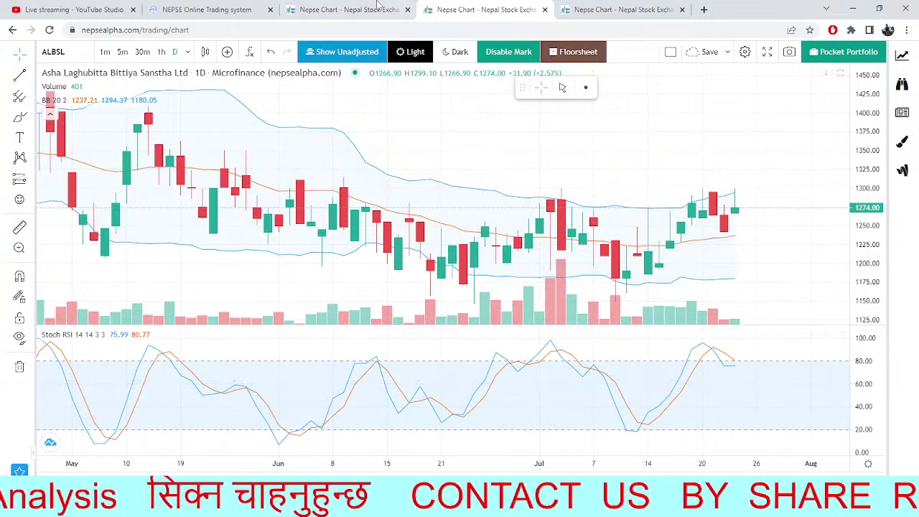
{"action": "left_click", "coordinate": [595, 9]}
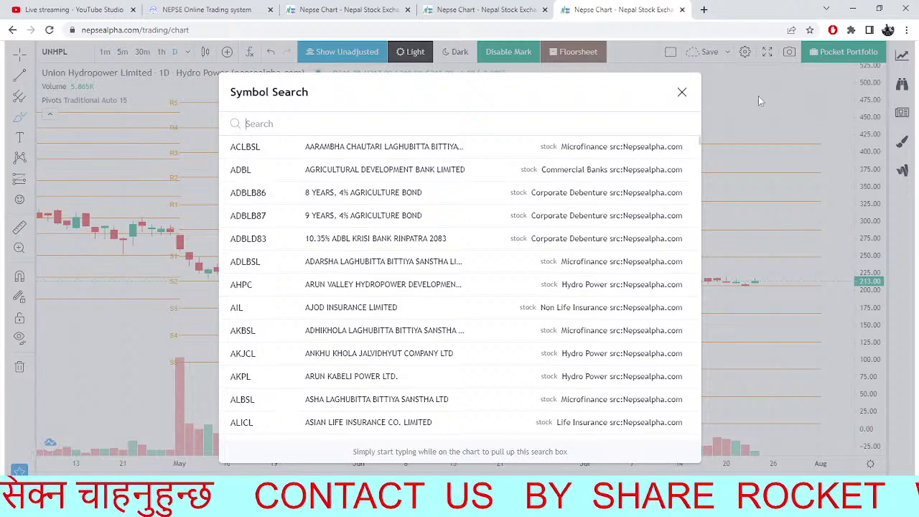
{"action": "left_click", "coordinate": [681, 94]}
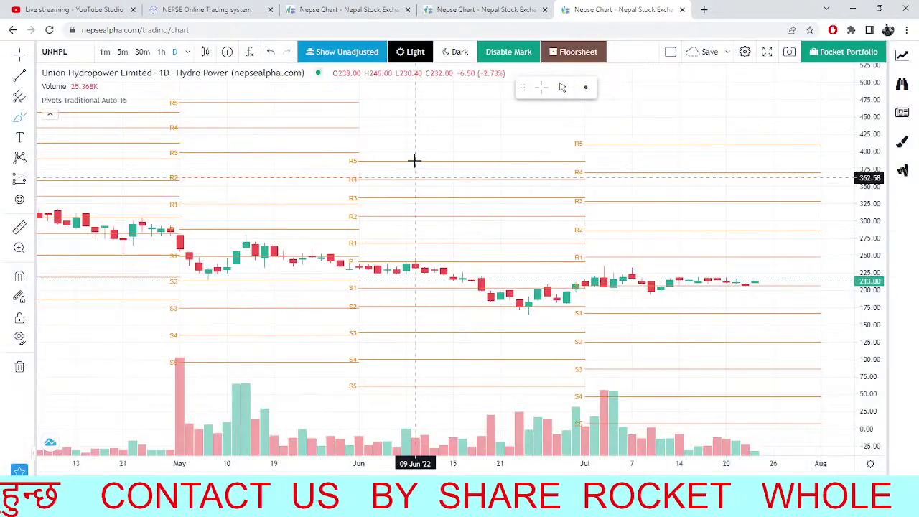
Load the daily chart of OHL (Oriental Hotels Limited) in place of UNHPL and view its candles and pivots back to March.
{"action": "scroll", "coordinate": [419, 187], "scroll_direction": "down", "scroll_amount": 2}
{"action": "scroll", "coordinate": [546, 249], "scroll_direction": "up", "scroll_amount": 1}
{"action": "scroll", "coordinate": [547, 249], "scroll_direction": "up", "scroll_amount": 1}
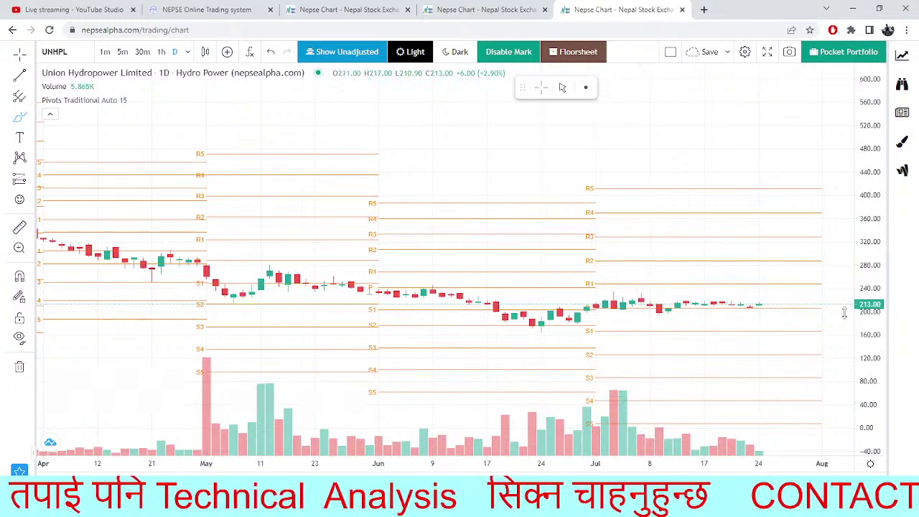
{"action": "left_click", "coordinate": [75, 53]}
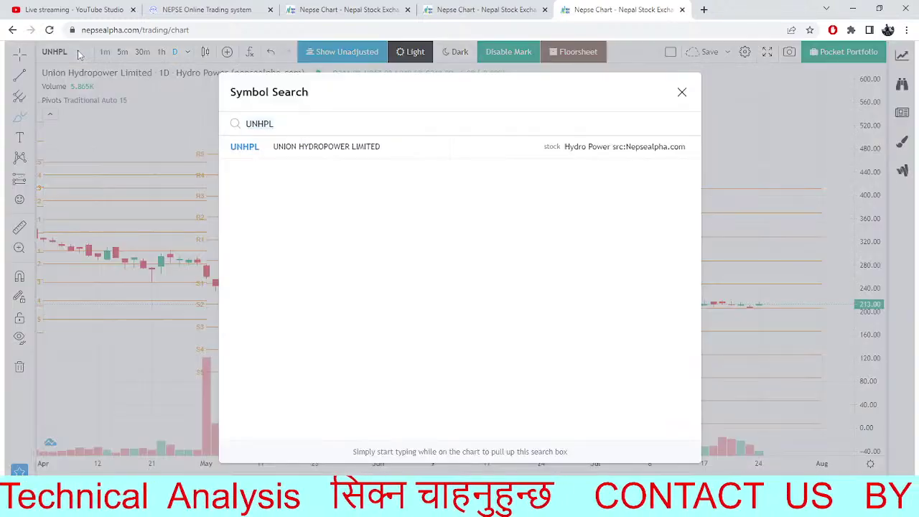
{"action": "key", "text": "BackSpace"}
{"action": "type", "text": "OHL"}
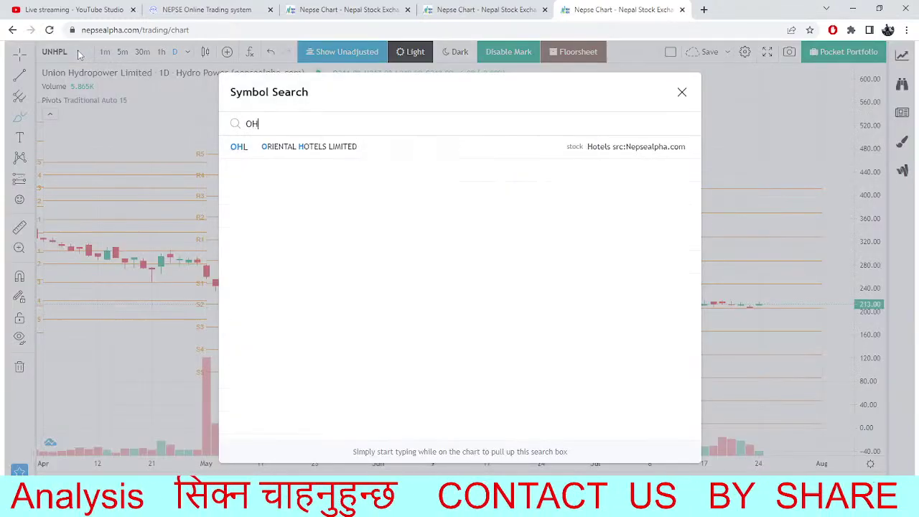
{"action": "left_click", "coordinate": [355, 154]}
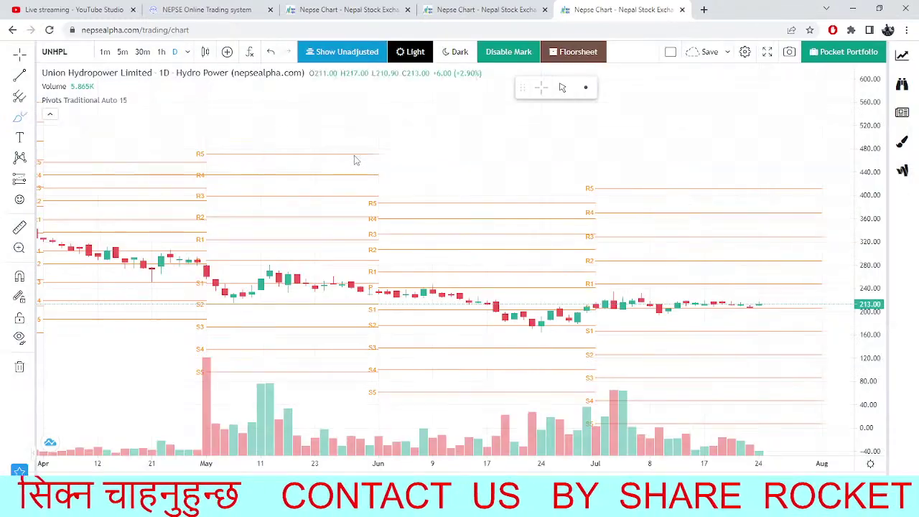
{"action": "scroll", "coordinate": [535, 293], "scroll_direction": "up", "scroll_amount": 2}
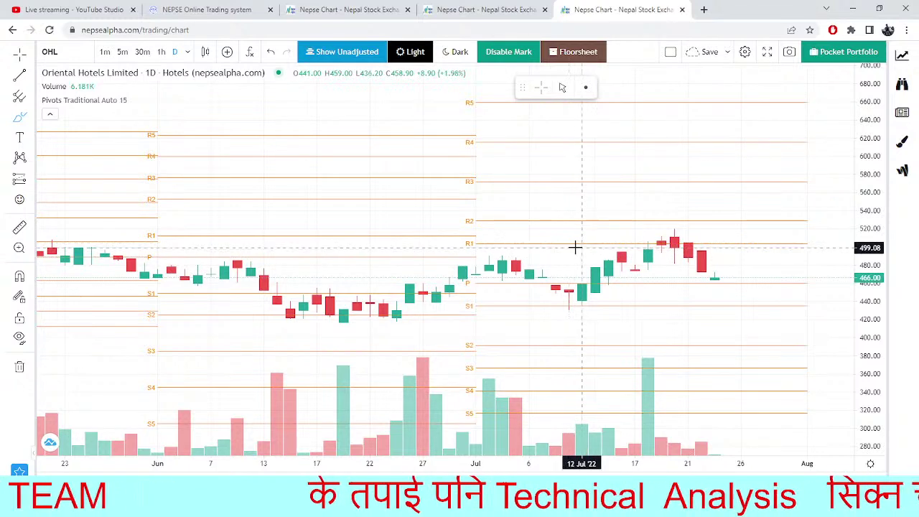
{"action": "scroll", "coordinate": [570, 260], "scroll_direction": "down", "scroll_amount": 3}
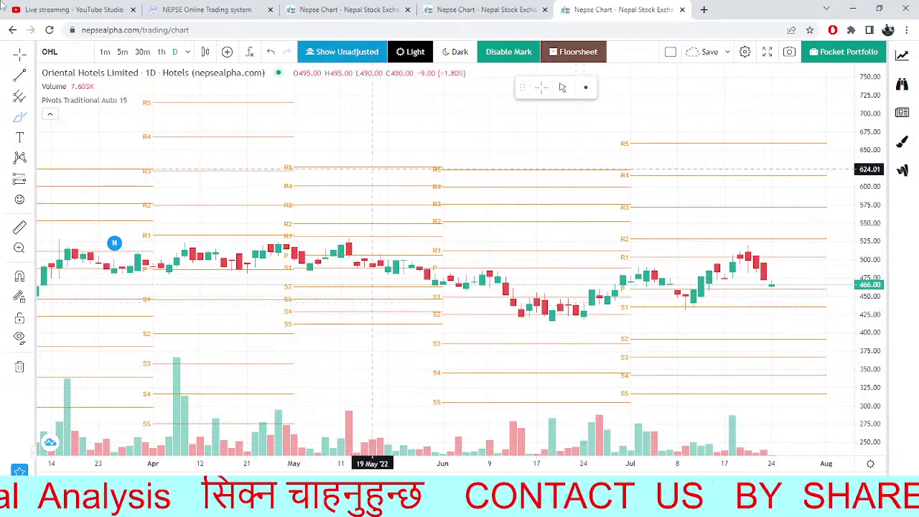
{"action": "scroll", "coordinate": [792, 254], "scroll_direction": "up", "scroll_amount": 2}
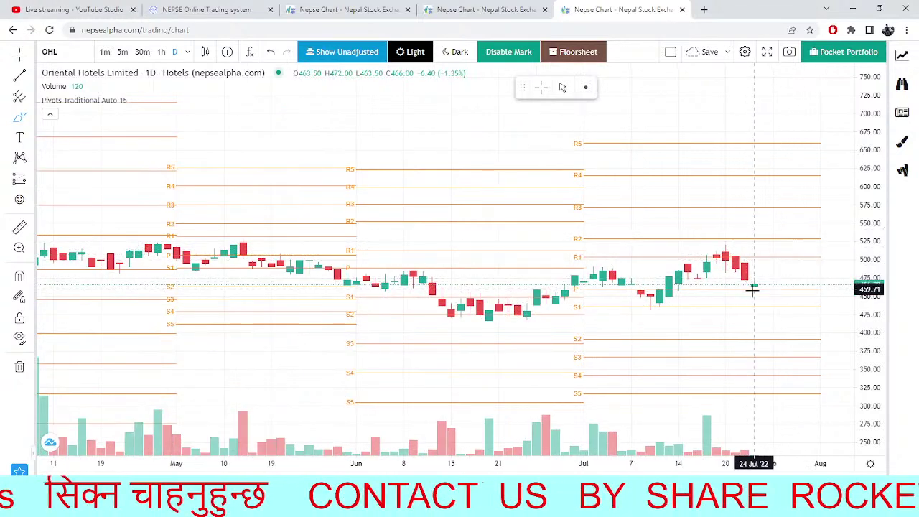
Replace the OHL chart with the daily chart of NRIC (Nepal Reinsurance Company Limited).
{"action": "left_click", "coordinate": [53, 50]}
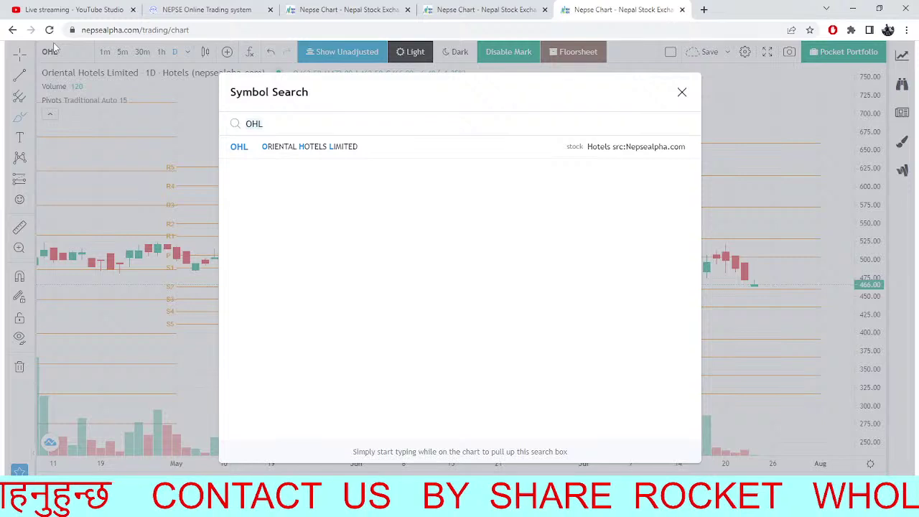
{"action": "key", "text": "BackSpace"}
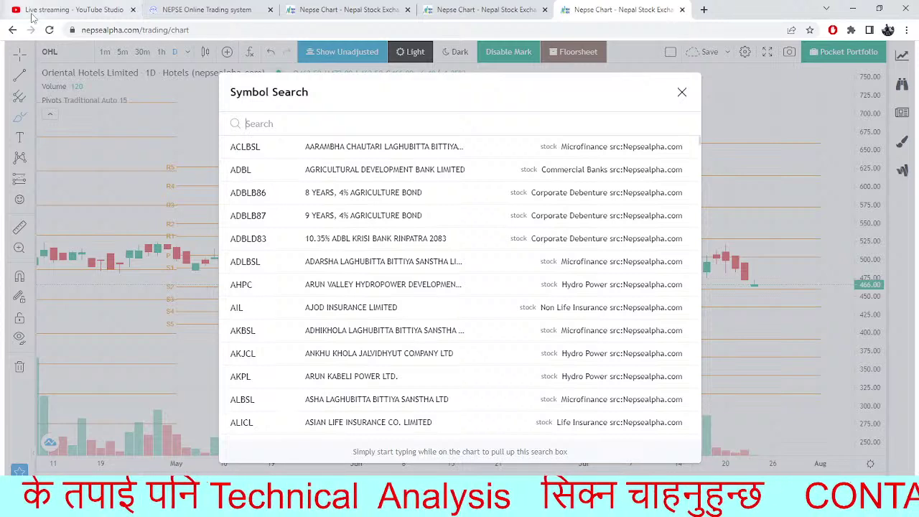
{"action": "type", "text": "NRIC"}
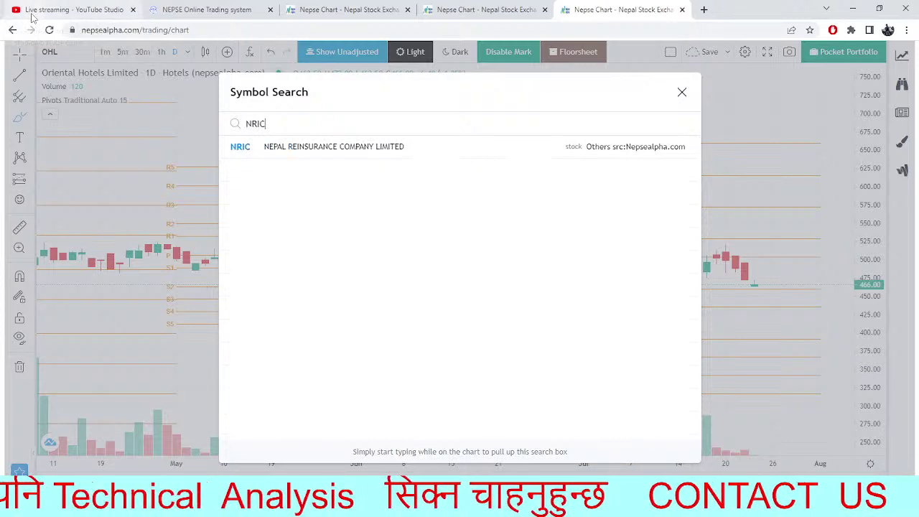
{"action": "left_click", "coordinate": [333, 147]}
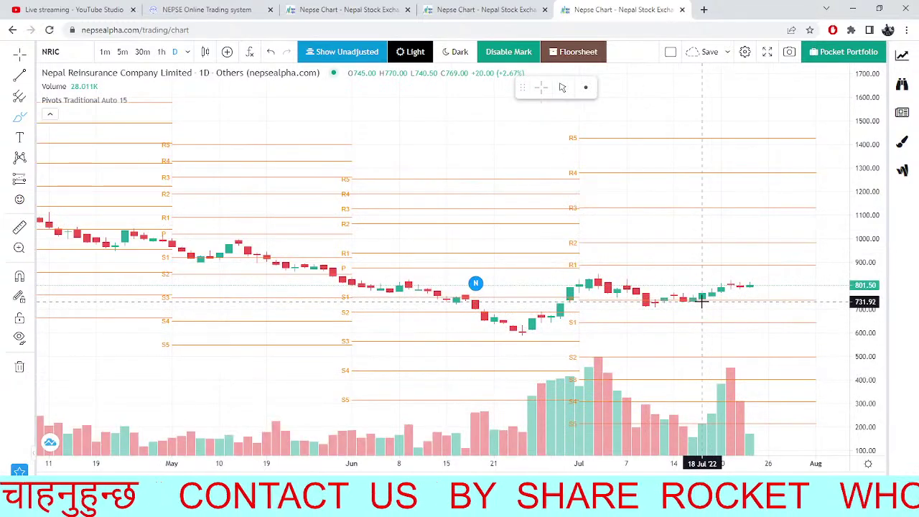
Load the daily chart of BNT (Bottlers Nepal (Terai) Limited) in place of NRIC and enlarge its June and July candles.
{"action": "left_click", "coordinate": [46, 51]}
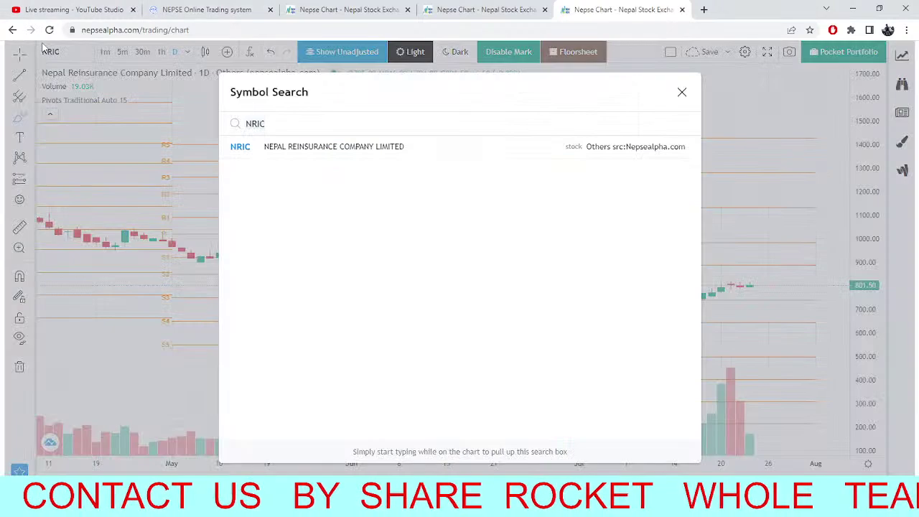
{"action": "key", "text": "BackSpace"}
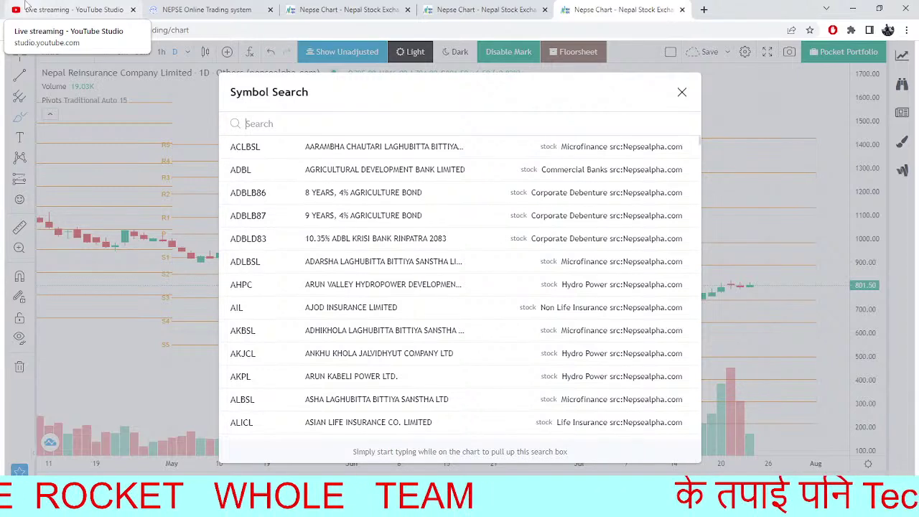
{"action": "type", "text": "BNY"}
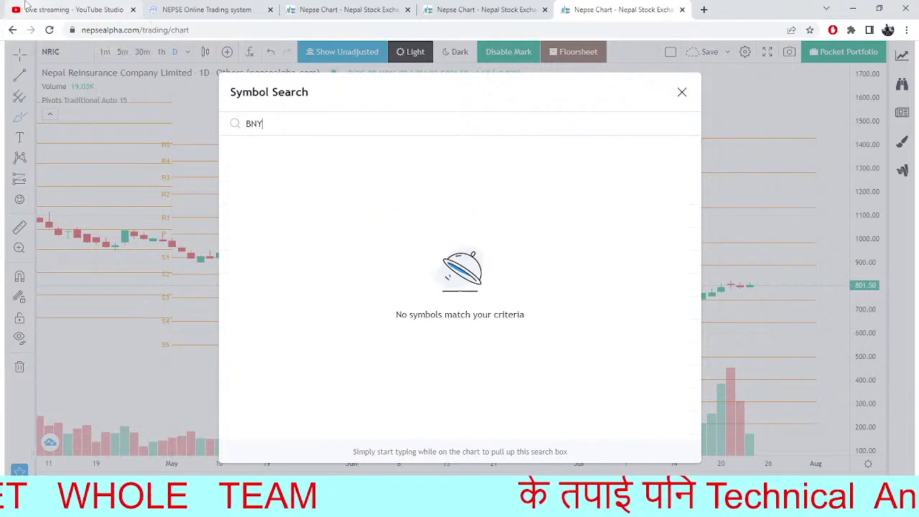
{"action": "key", "text": "BackSpace"}
{"action": "type", "text": "T"}
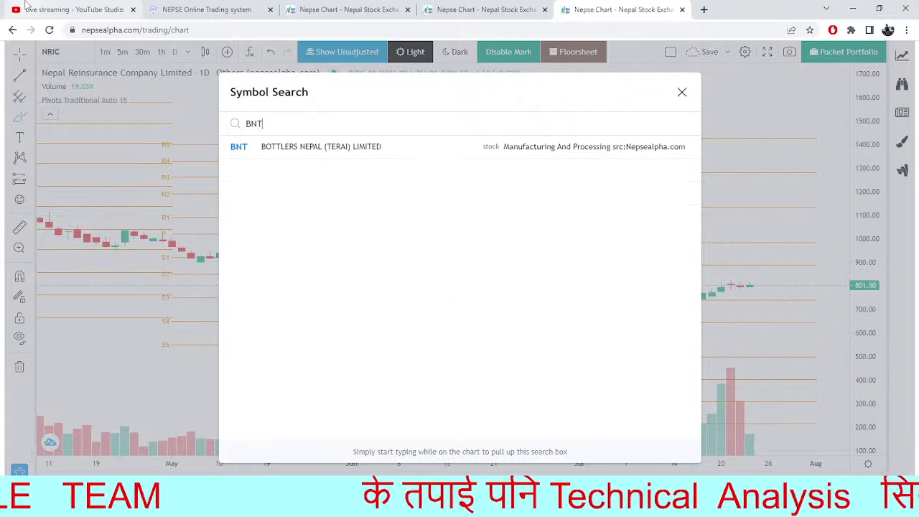
{"action": "left_click", "coordinate": [341, 151]}
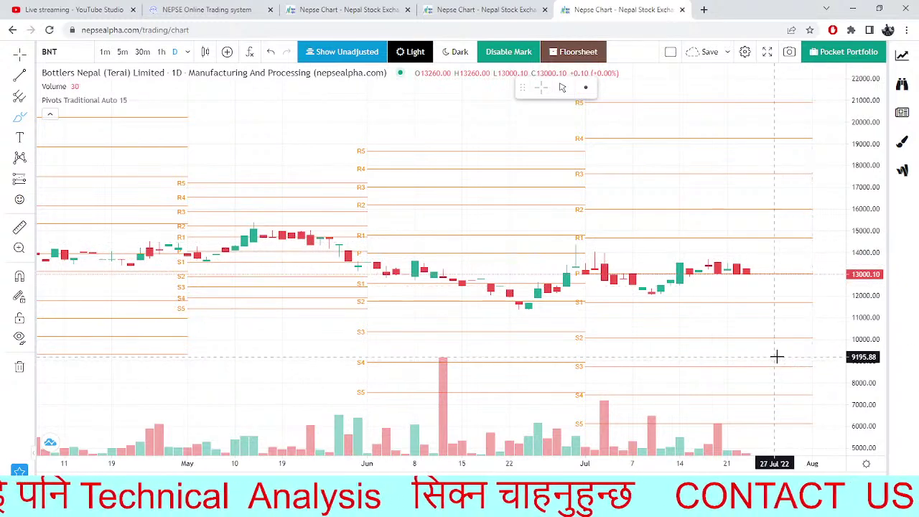
{"action": "scroll", "coordinate": [777, 338], "scroll_direction": "up", "scroll_amount": 3}
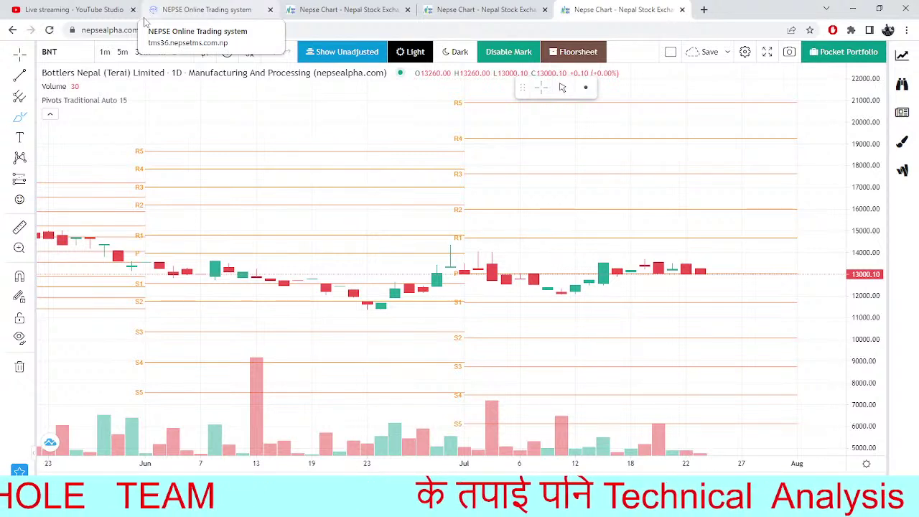
Cross-check the 5-minute NEPSE index chart, the ALBSL market depth and the daily ALBSL chart, returning to the BNT chart.
{"action": "left_click", "coordinate": [308, 9]}
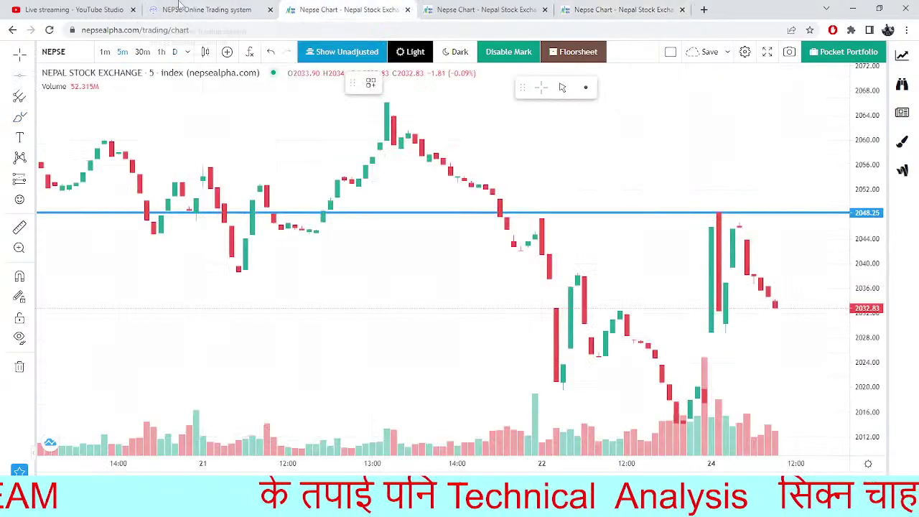
{"action": "left_click", "coordinate": [201, 10]}
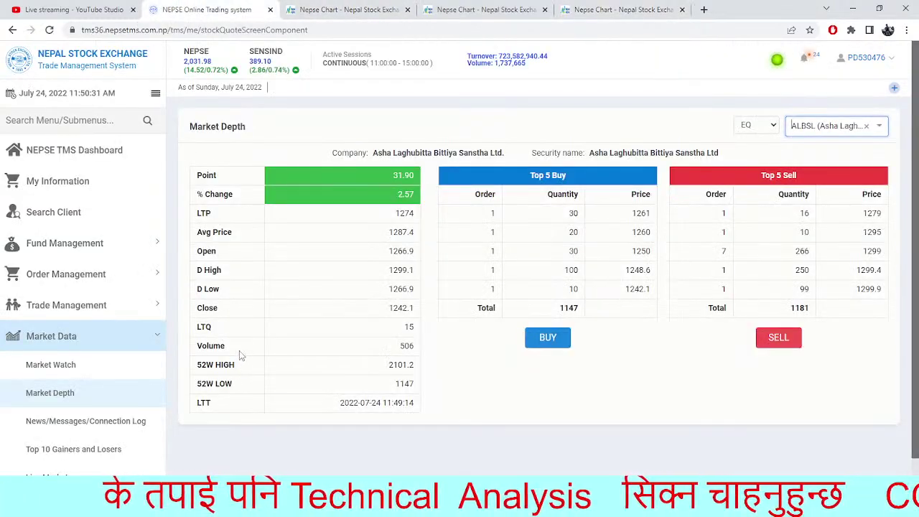
{"action": "left_click", "coordinate": [535, 6]}
{"action": "left_click", "coordinate": [304, 7]}
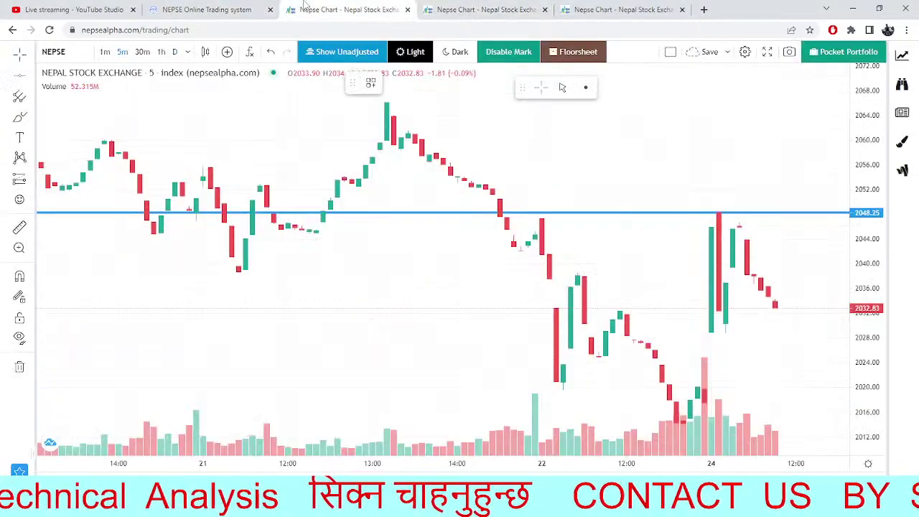
{"action": "left_click", "coordinate": [585, 9]}
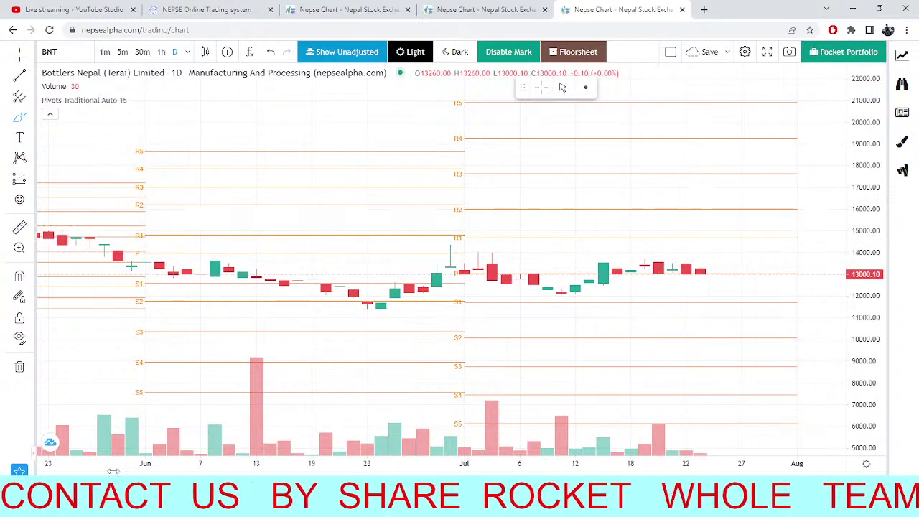
{"action": "scroll", "coordinate": [113, 471], "scroll_direction": "up", "scroll_amount": 1}
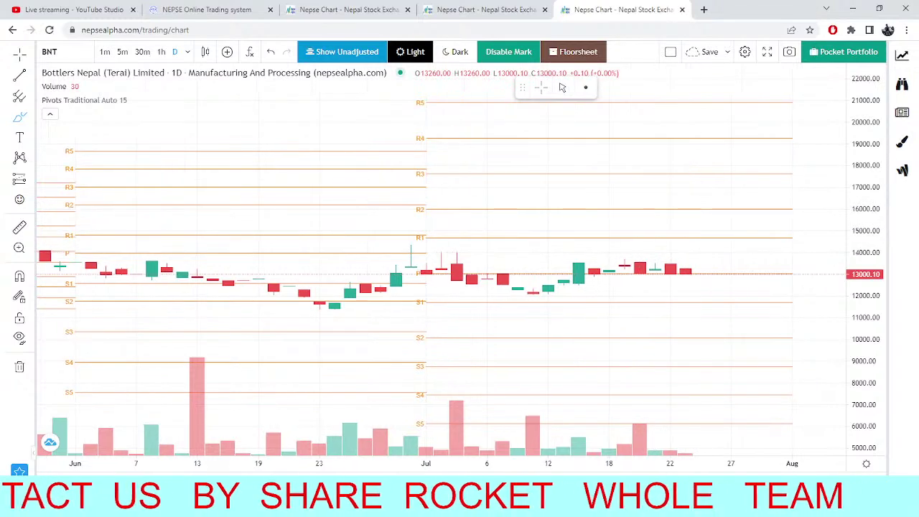
{"action": "left_click", "coordinate": [442, 9]}
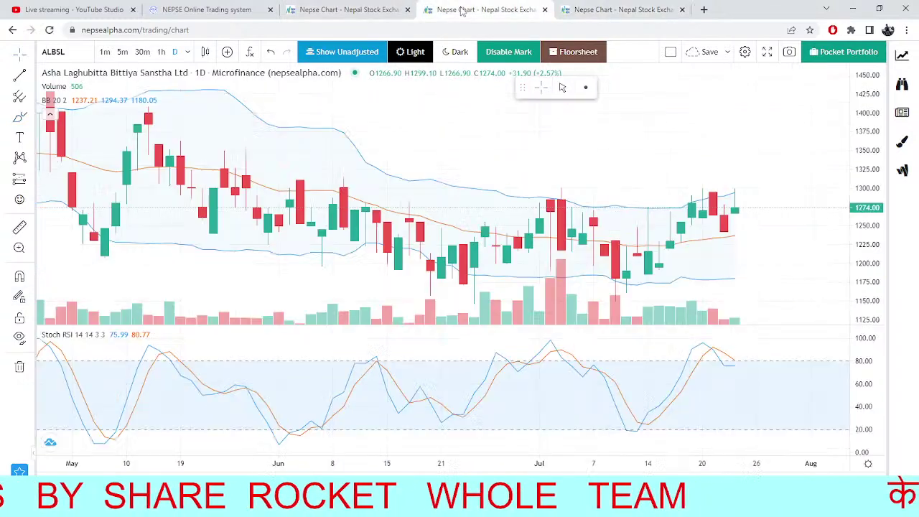
{"action": "left_click", "coordinate": [339, 8]}
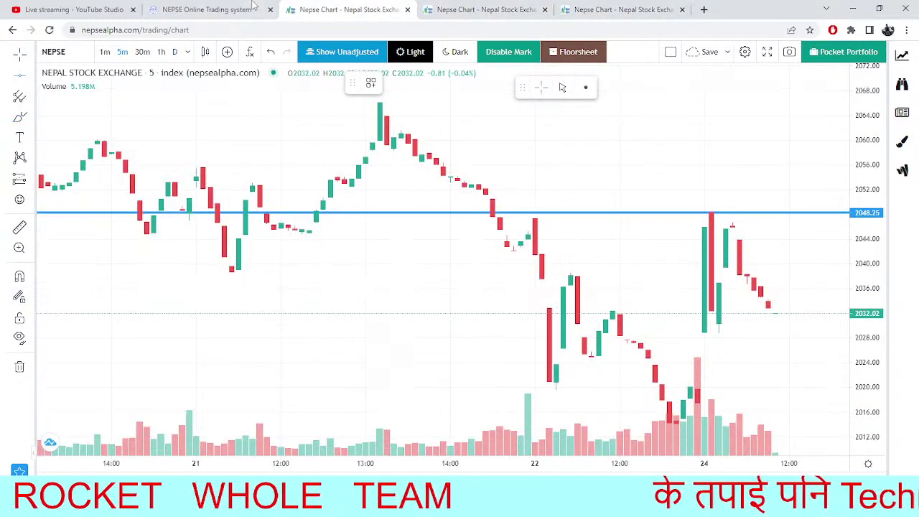
{"action": "left_click", "coordinate": [567, 10]}
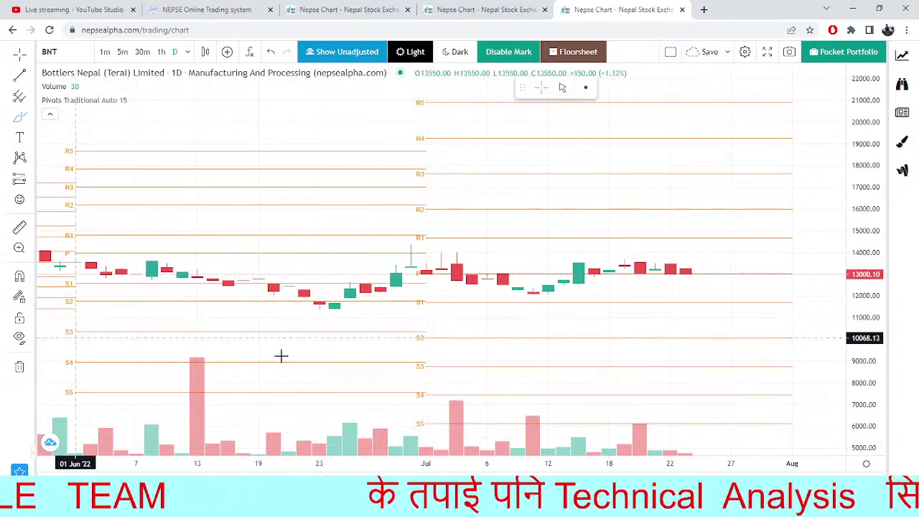
Load the daily chart of BARUN (Barun Hydropower Co. Ltd.) in place of BNT and examine its June and July candles against the pivots.
{"action": "left_click", "coordinate": [55, 61]}
{"action": "key", "text": "BackSpace"}
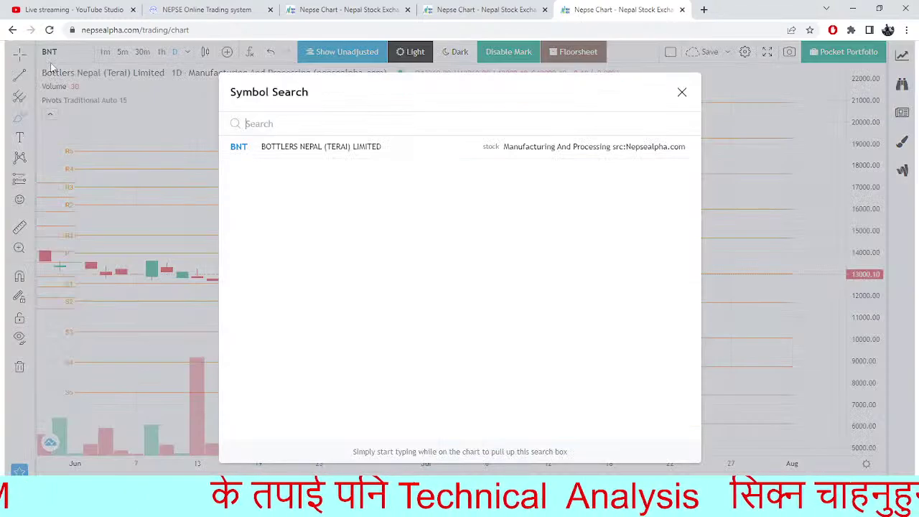
{"action": "type", "text": "BARUN"}
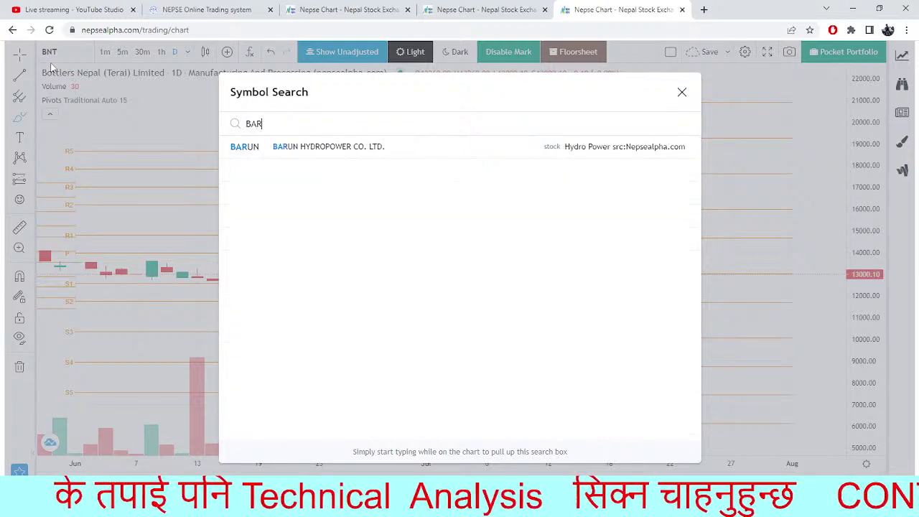
{"action": "left_click", "coordinate": [392, 149]}
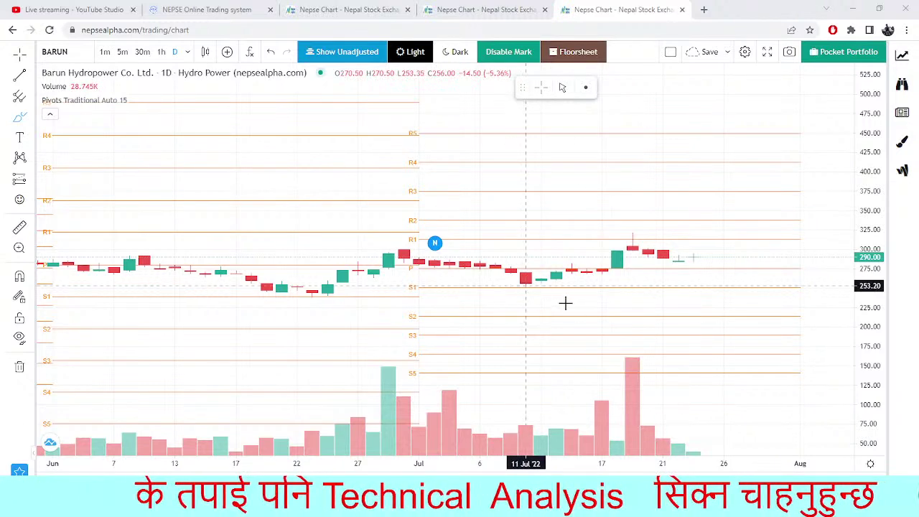
{"action": "scroll", "coordinate": [618, 261], "scroll_direction": "down", "scroll_amount": 3}
{"action": "scroll", "coordinate": [697, 262], "scroll_direction": "up", "scroll_amount": 3}
{"action": "scroll", "coordinate": [696, 257], "scroll_direction": "up", "scroll_amount": 1}
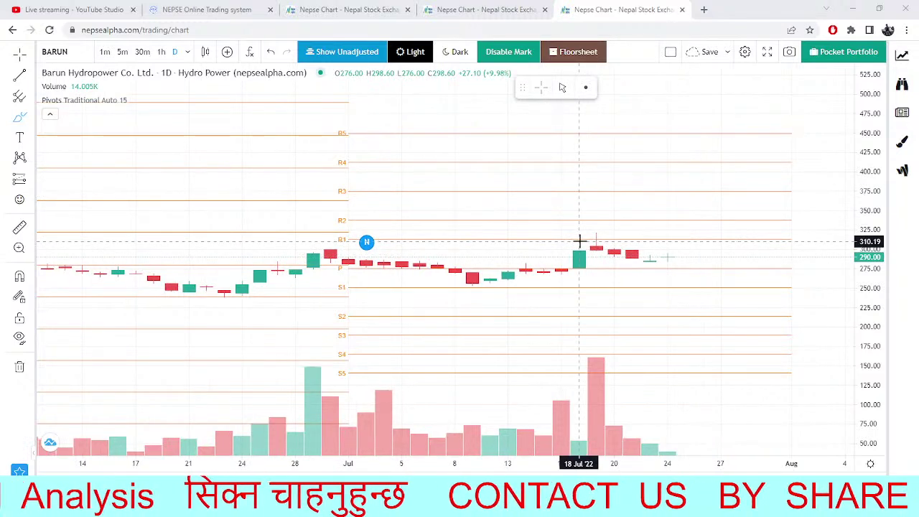
{"action": "scroll", "coordinate": [579, 237], "scroll_direction": "down", "scroll_amount": 1}
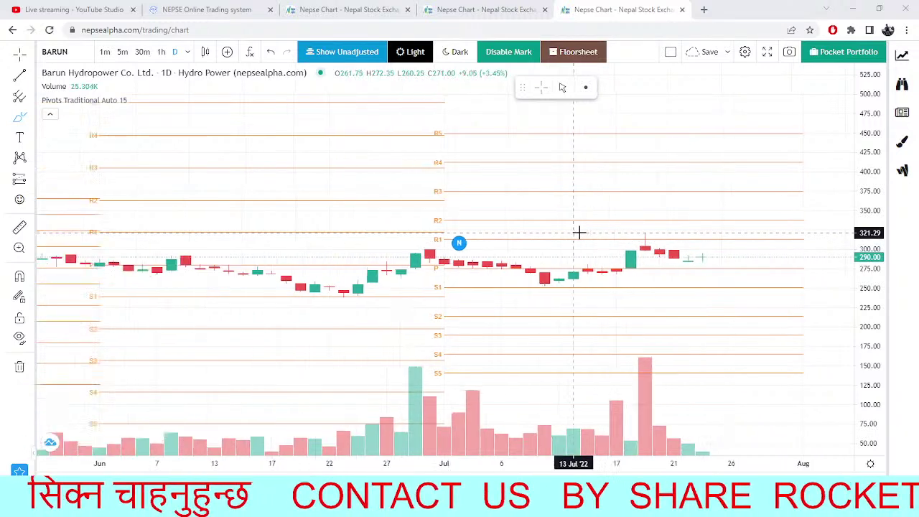
{"action": "scroll", "coordinate": [579, 232], "scroll_direction": "up", "scroll_amount": 1}
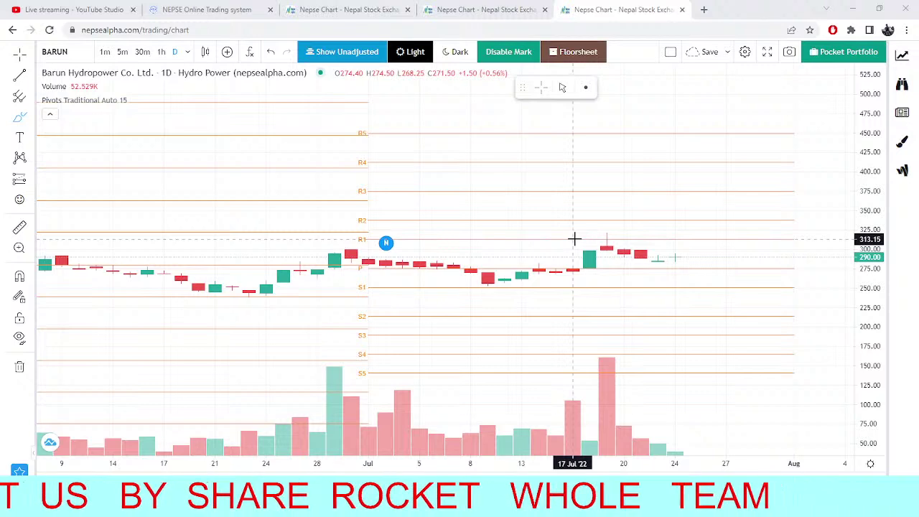
{"action": "scroll", "coordinate": [558, 281], "scroll_direction": "down", "scroll_amount": 3}
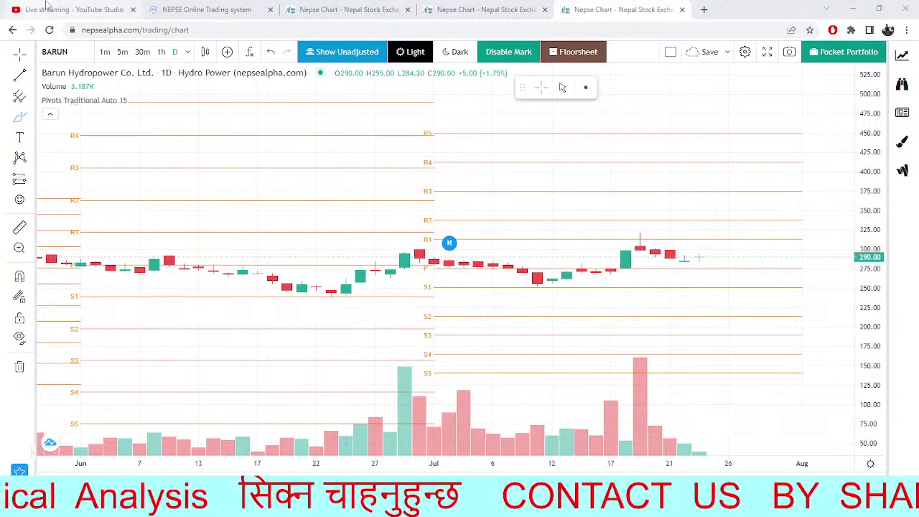
Switch to the NEPSE Online Trading system and show the market depth of OHL (Oriental Hotels Limited).
{"action": "left_click", "coordinate": [204, 9]}
{"action": "left_click", "coordinate": [865, 127]}
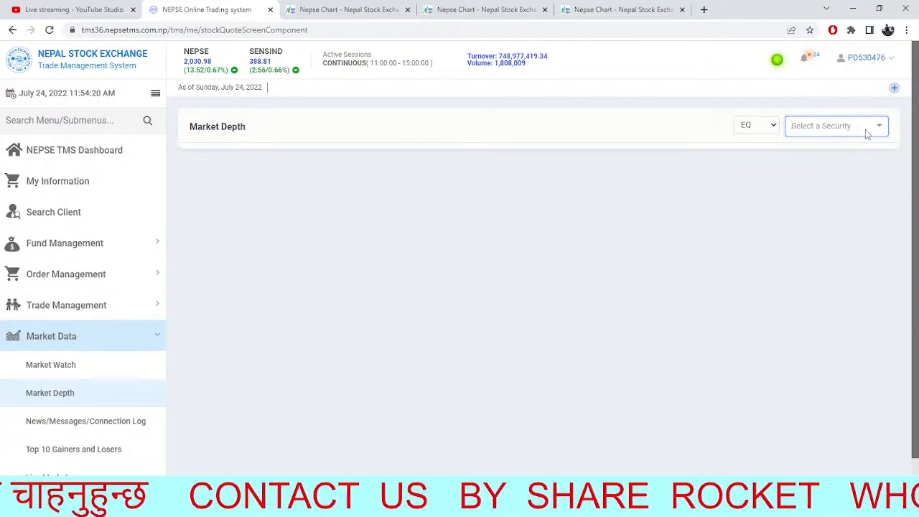
{"action": "type", "text": "OHL"}
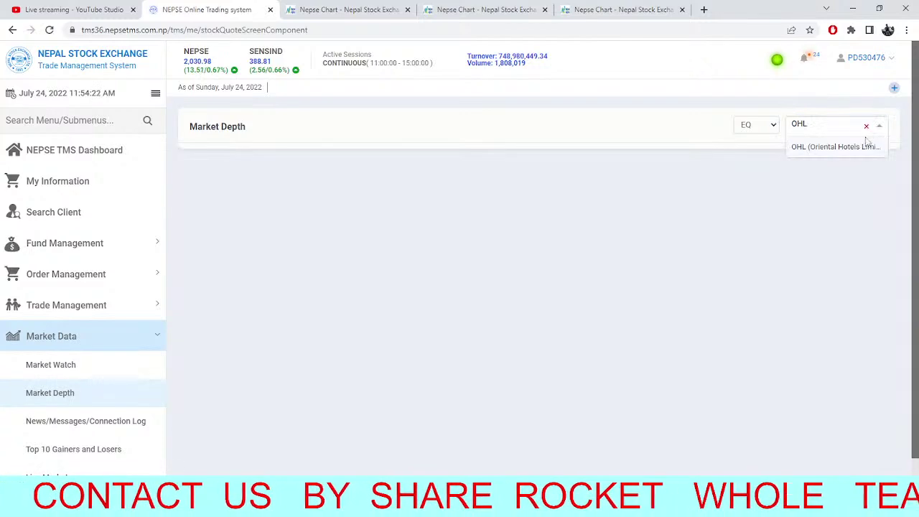
{"action": "left_click", "coordinate": [860, 148]}
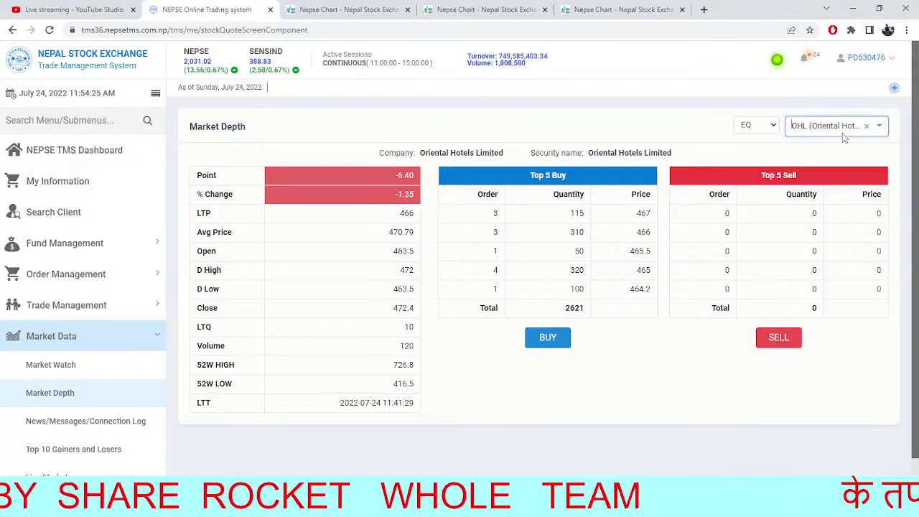
Switch to the 5-minute NEPSE index chart and place a horizontal line at about 2014.25 along the recent low.
{"action": "left_click", "coordinate": [390, 7]}
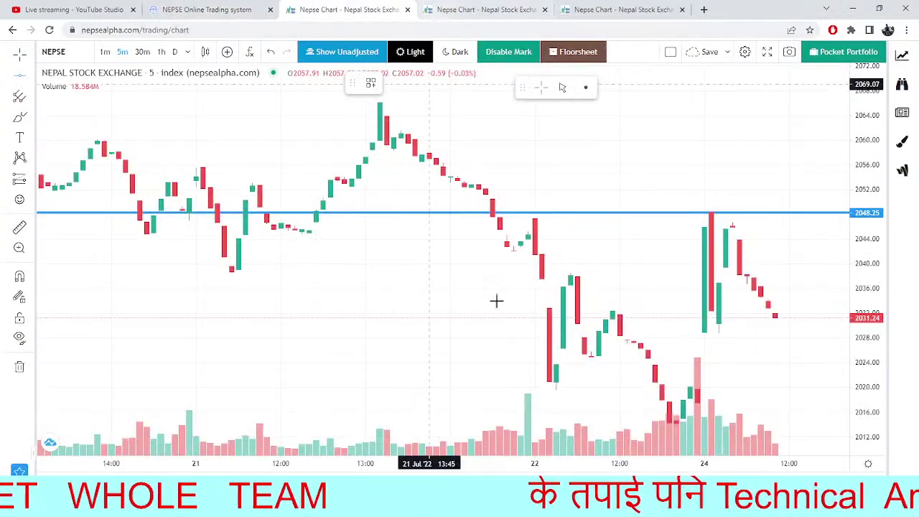
{"action": "scroll", "coordinate": [574, 400], "scroll_direction": "down", "scroll_amount": 3}
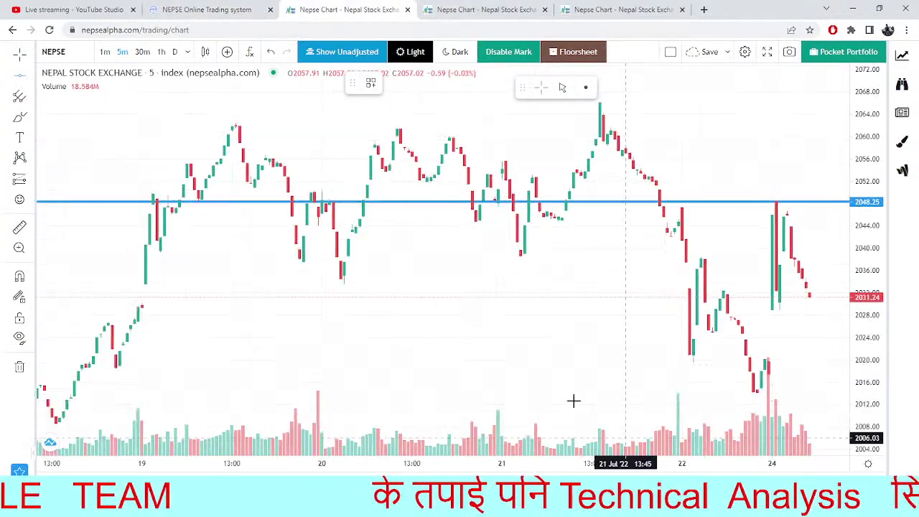
{"action": "key", "text": "alt+h"}
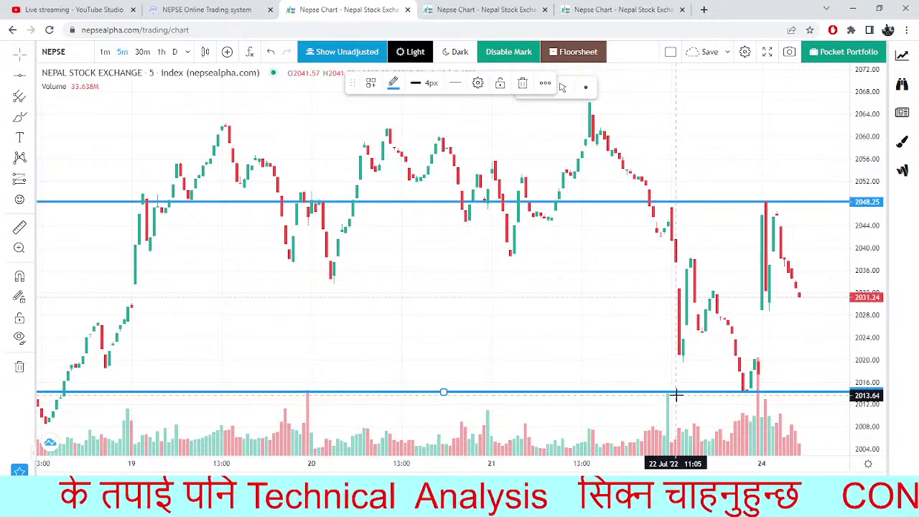
{"action": "scroll", "coordinate": [668, 388], "scroll_direction": "up", "scroll_amount": 2}
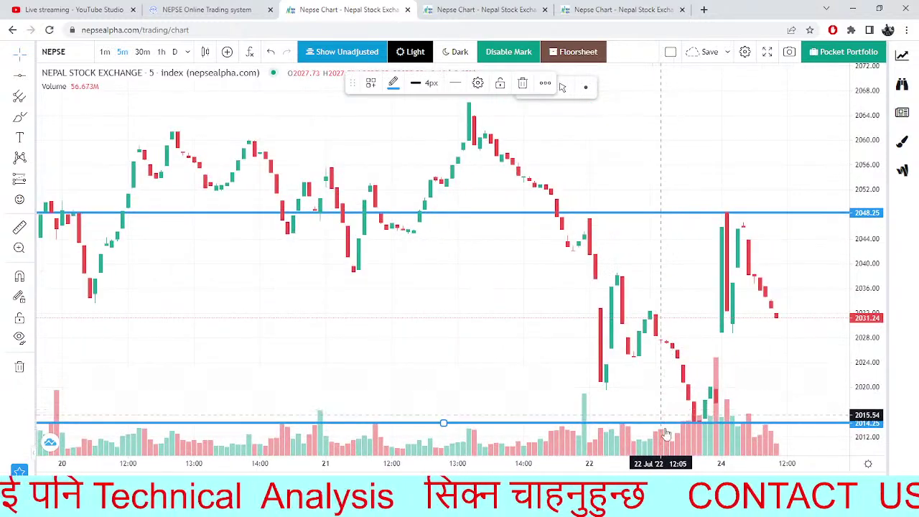
{"action": "scroll", "coordinate": [677, 452], "scroll_direction": "down", "scroll_amount": 2}
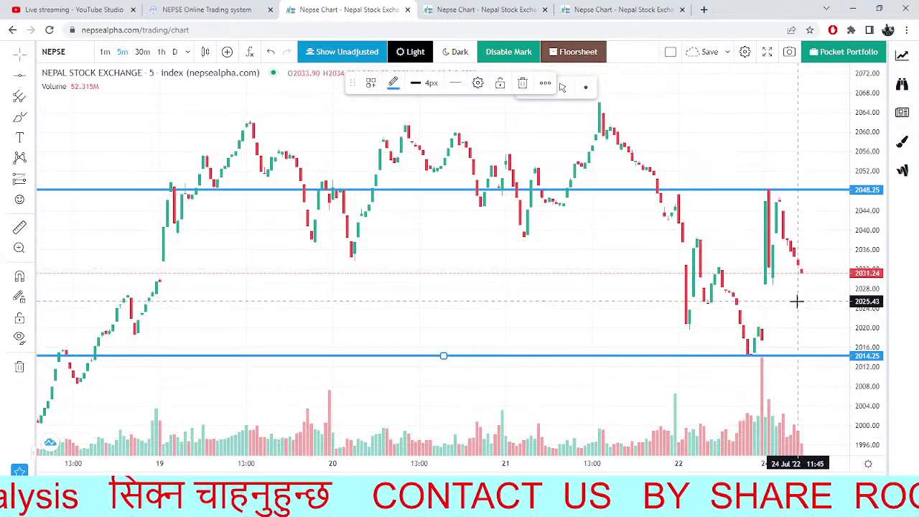
{"action": "scroll", "coordinate": [796, 302], "scroll_direction": "up", "scroll_amount": 2}
Glance at the OHL market depth, then load the daily chart of NHPC (National Hydro Power Company Limited) in place of BARUN.
{"action": "left_click", "coordinate": [212, 9]}
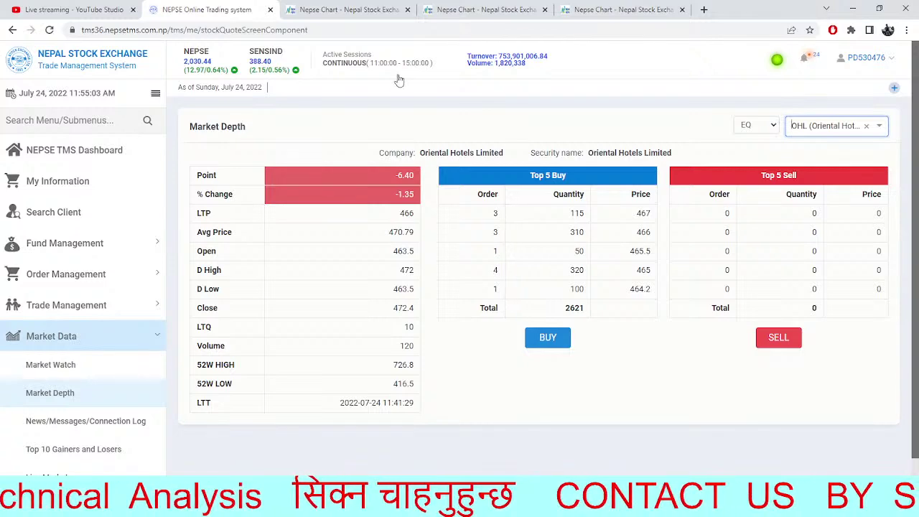
{"action": "left_click", "coordinate": [338, 4]}
{"action": "left_click", "coordinate": [624, 10]}
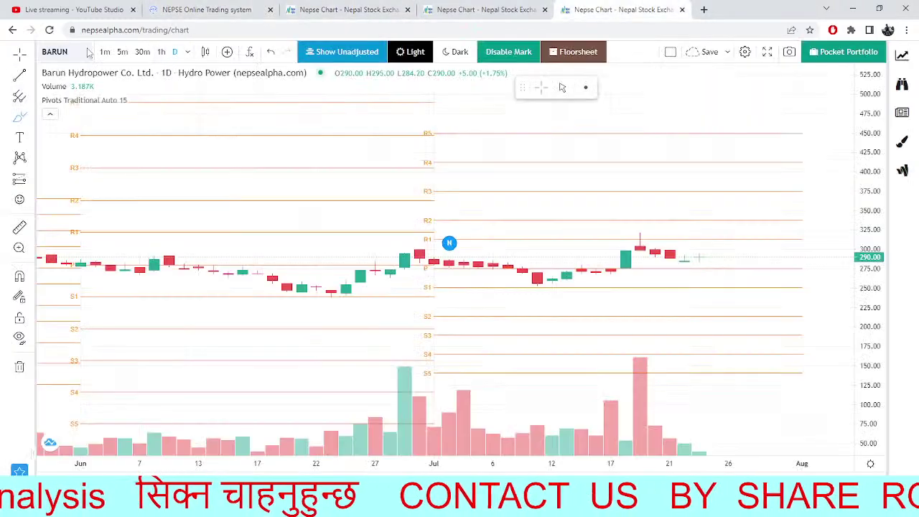
{"action": "left_click", "coordinate": [85, 50]}
{"action": "type", "text": "NHP"}
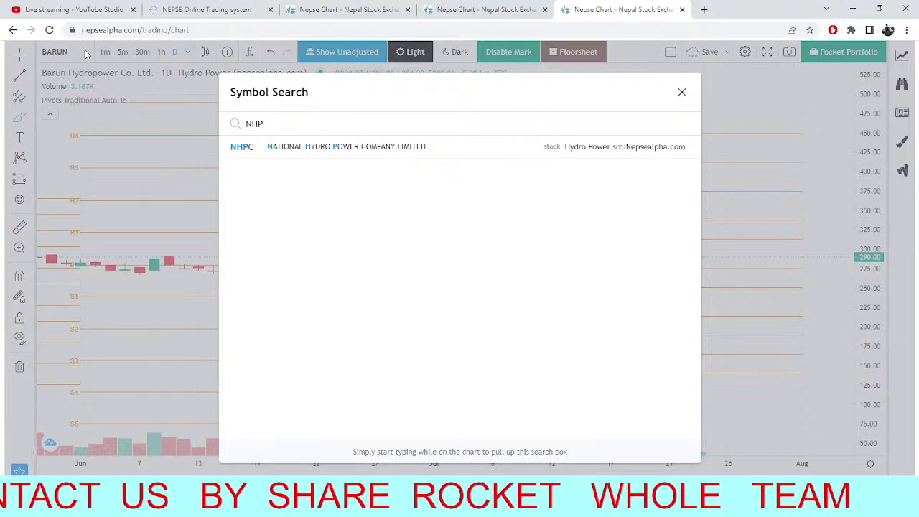
{"action": "left_click", "coordinate": [241, 148]}
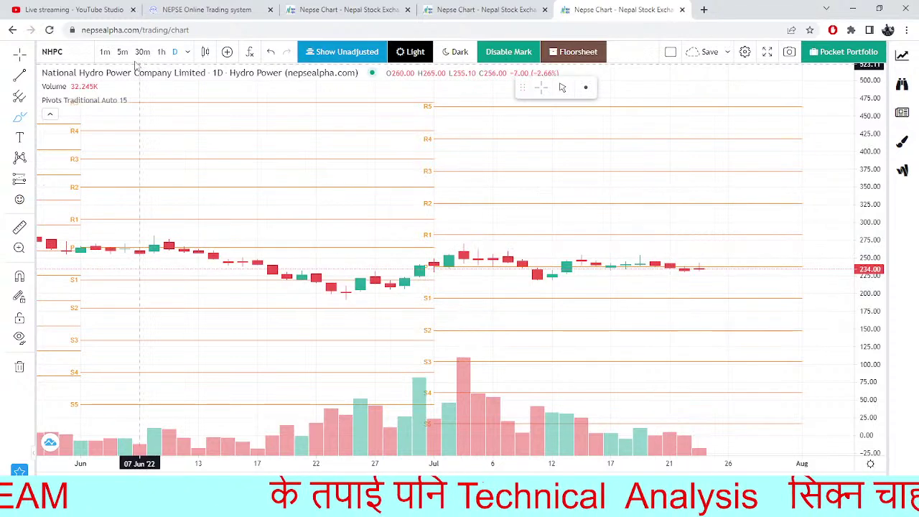
Load the daily chart of SHIVM (Shivam Cements Ltd) in place of NHPC and examine its latest candles against the pivots.
{"action": "left_click", "coordinate": [72, 56]}
{"action": "key", "text": "BackSpace"}
{"action": "key", "text": "BackSpace"}
{"action": "key", "text": "BackSpace"}
{"action": "key", "text": "BackSpace"}
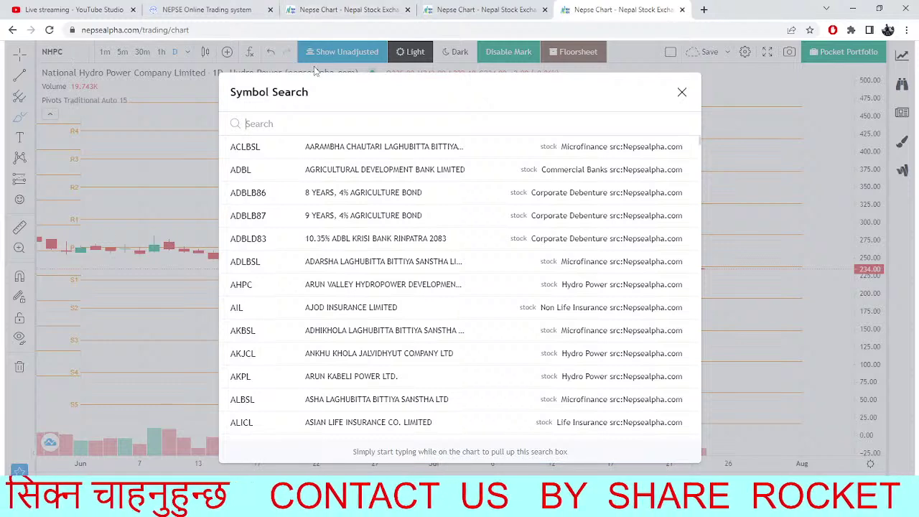
{"action": "type", "text": "SHIV"}
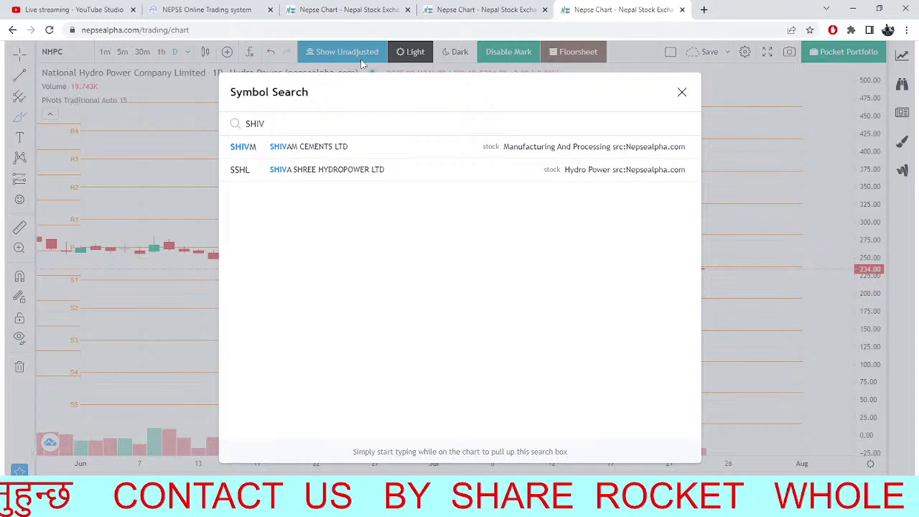
{"action": "left_click", "coordinate": [400, 152]}
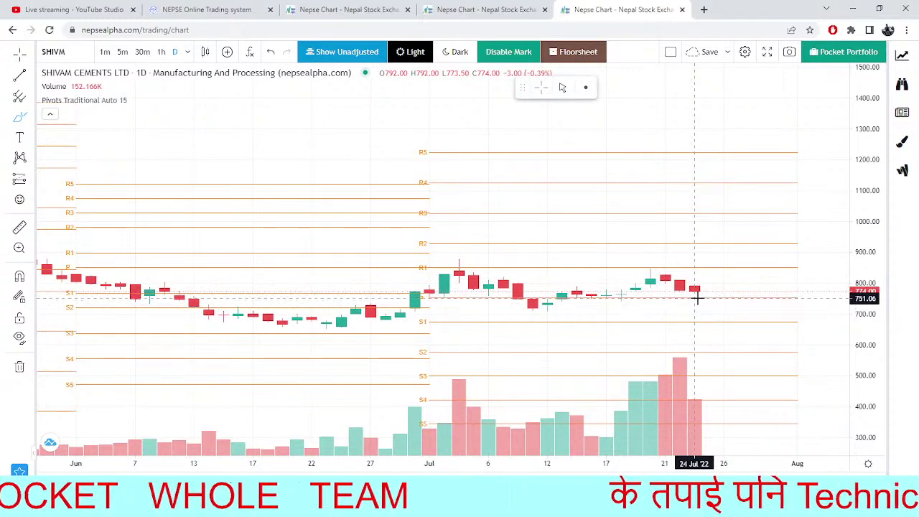
Load the daily chart of CFCL (Central Finance Co. Ltd.) in place of SHIVM and show its candles from April to July.
{"action": "left_click", "coordinate": [75, 55]}
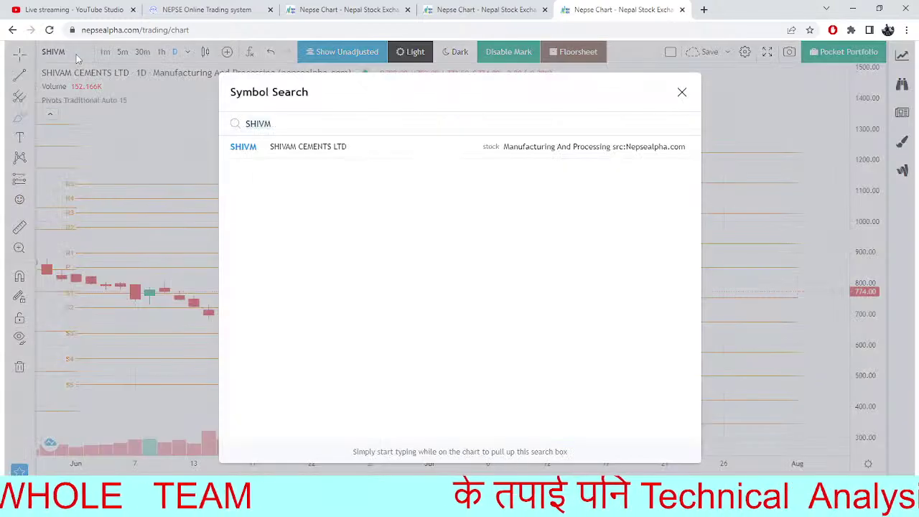
{"action": "key", "text": "BackSpace"}
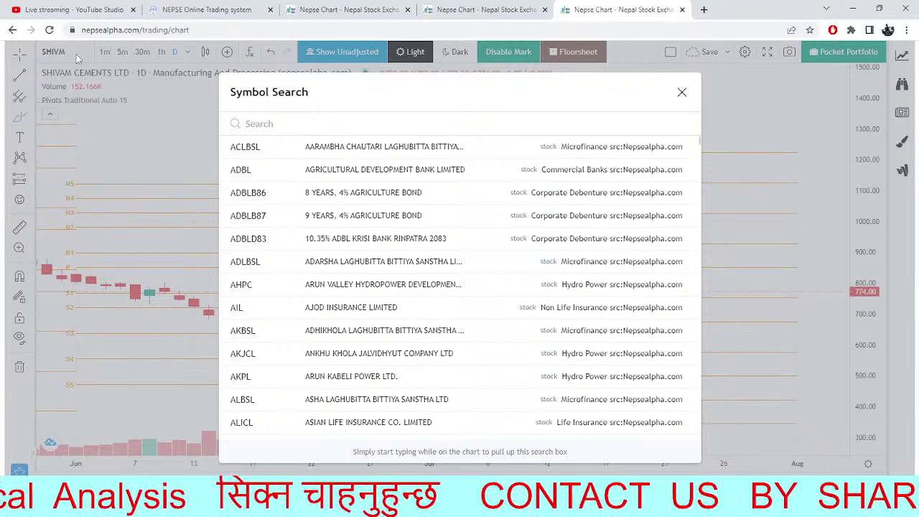
{"action": "type", "text": "CFC"}
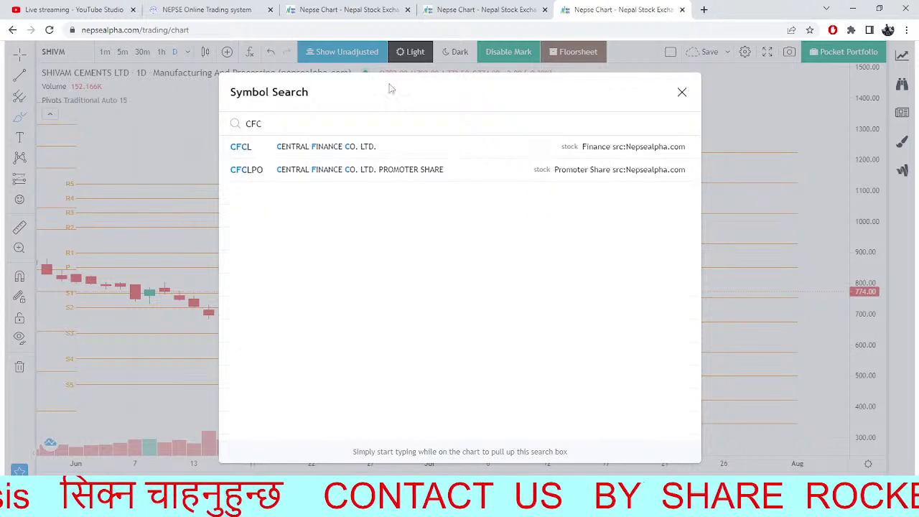
{"action": "left_click", "coordinate": [362, 148]}
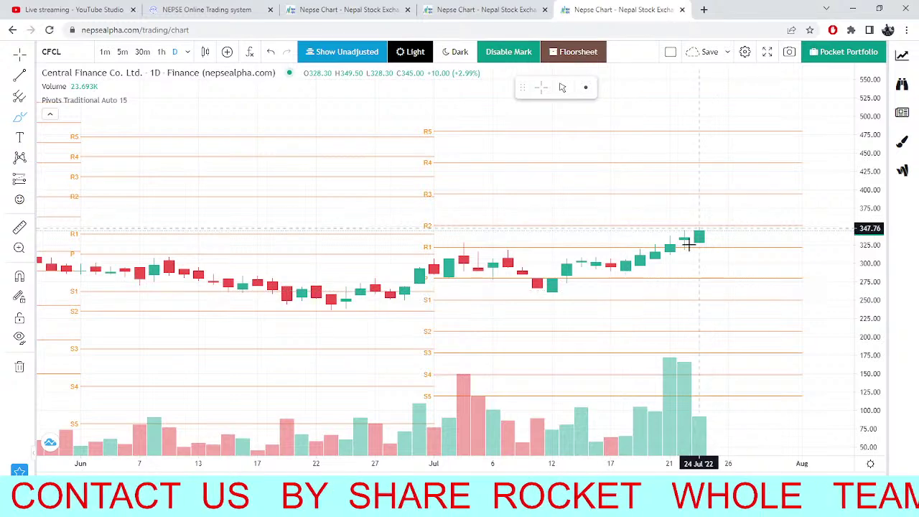
{"action": "scroll", "coordinate": [835, 323], "scroll_direction": "down", "scroll_amount": 2}
{"action": "scroll", "coordinate": [835, 324], "scroll_direction": "down", "scroll_amount": 2}
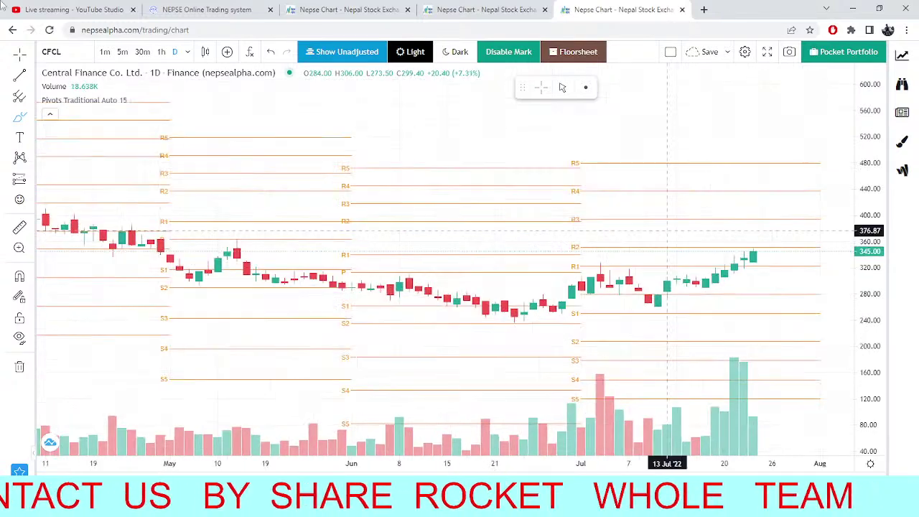
Recheck the OHL market depth, then bring the daily SHIVM chart back in place of CFCL and enlarge its July candles.
{"action": "left_click", "coordinate": [53, 53]}
{"action": "key", "text": "BackSpace"}
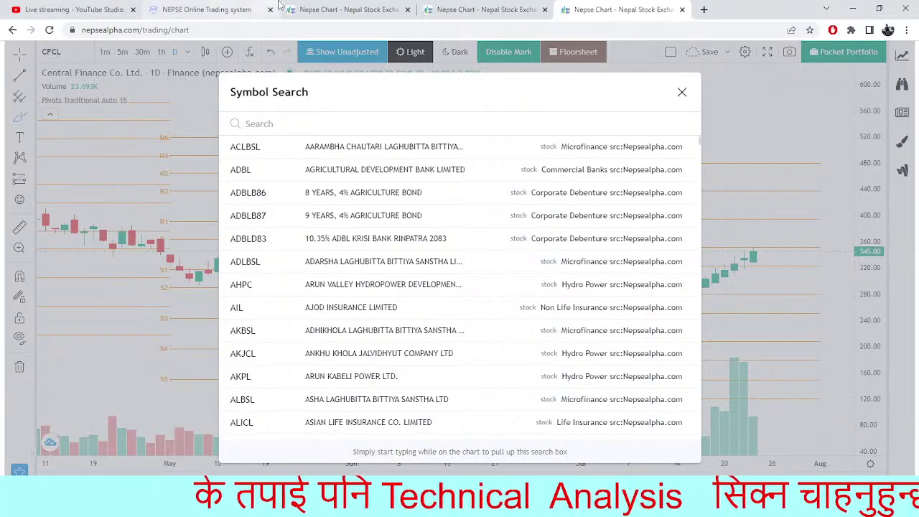
{"action": "left_click", "coordinate": [316, 9]}
{"action": "left_click", "coordinate": [204, 10]}
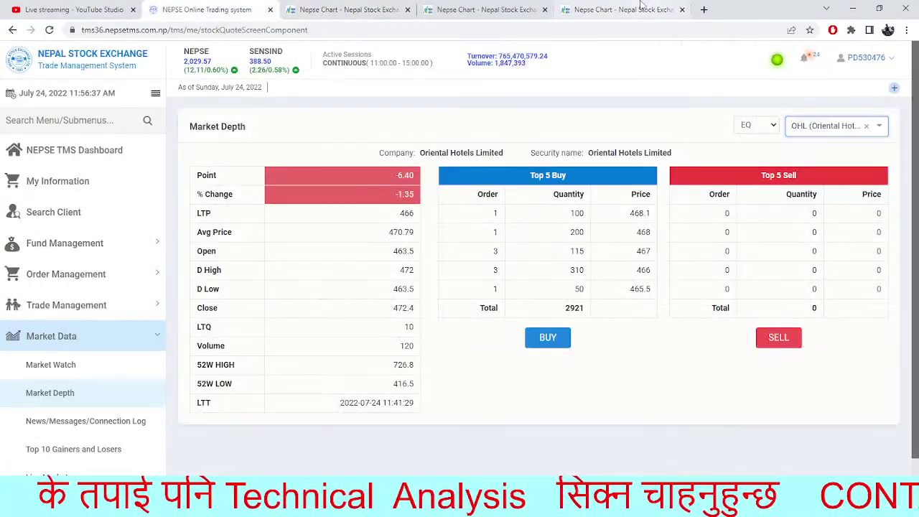
{"action": "left_click", "coordinate": [618, 9]}
{"action": "type", "text": "S"}
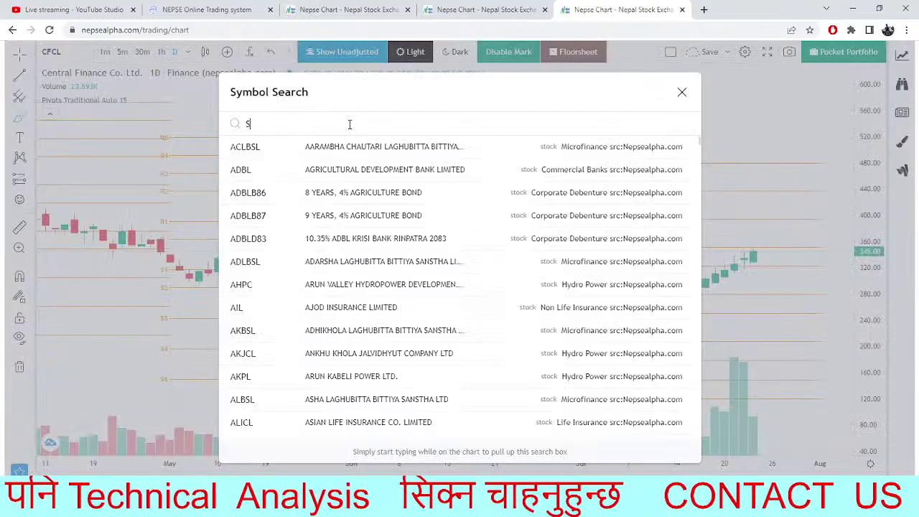
{"action": "type", "text": "HIVAM"}
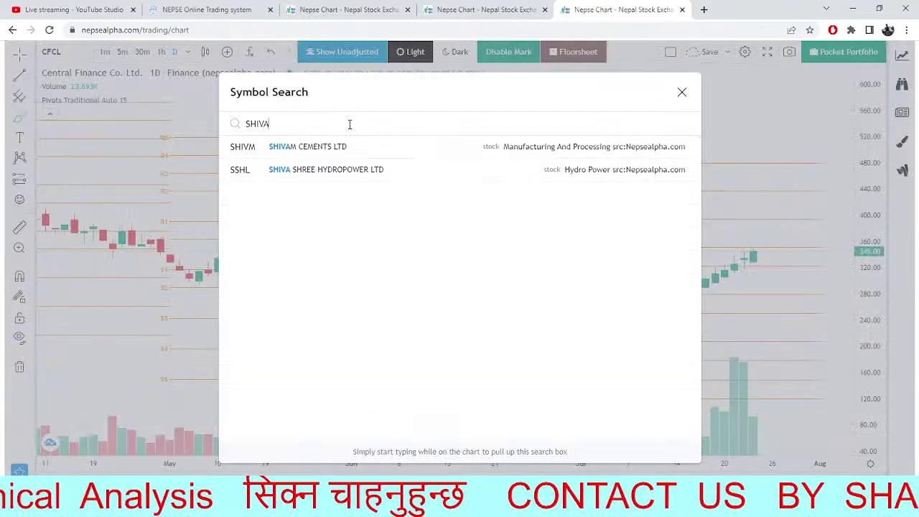
{"action": "left_click", "coordinate": [269, 150]}
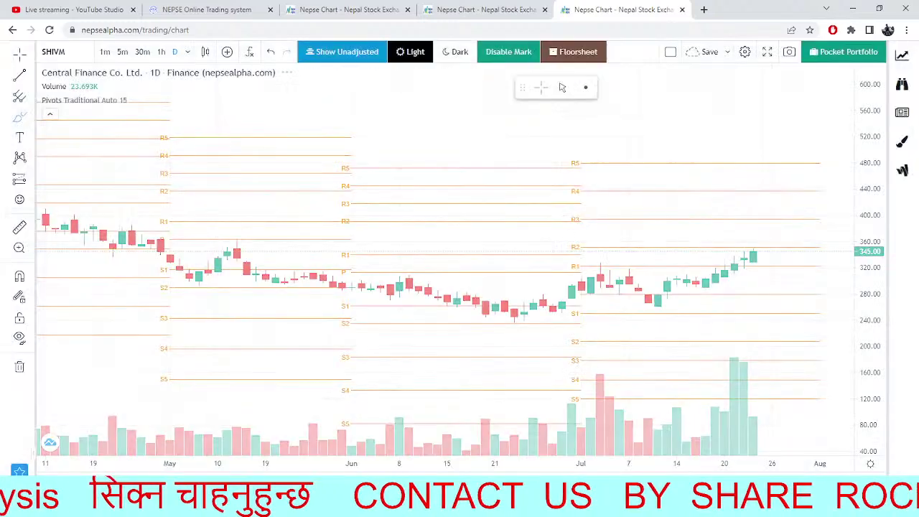
{"action": "scroll", "coordinate": [656, 312], "scroll_direction": "up", "scroll_amount": 3}
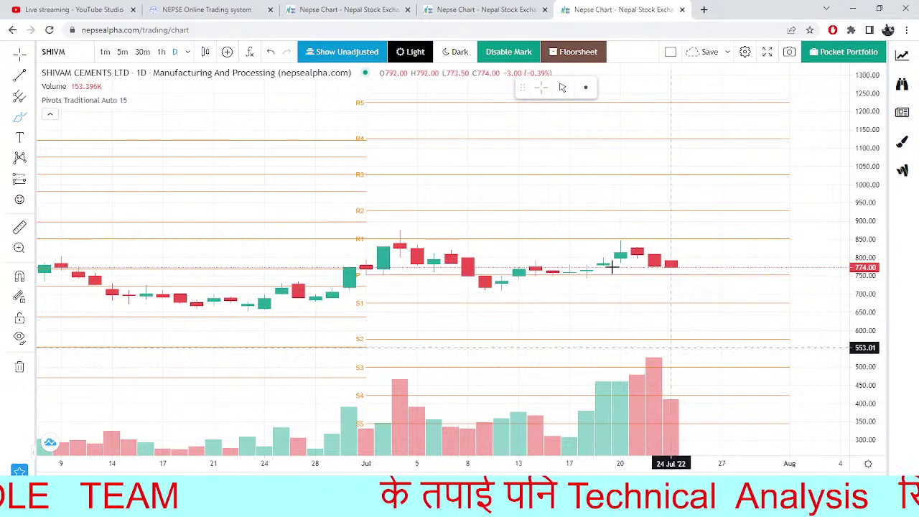
{"action": "scroll", "coordinate": [605, 269], "scroll_direction": "up", "scroll_amount": 2}
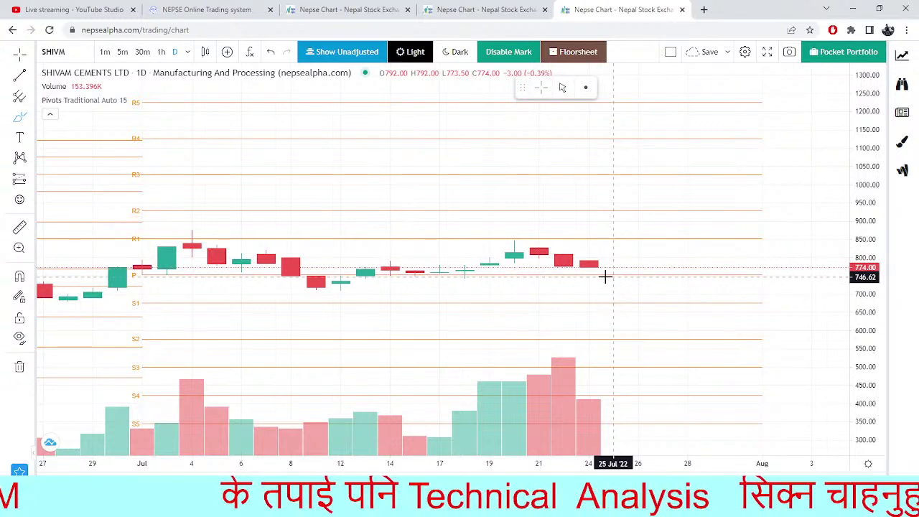
Look up UMHL in the market depth, then load its daily chart in place of SHIVM and show its June and July candles.
{"action": "left_click", "coordinate": [222, 10]}
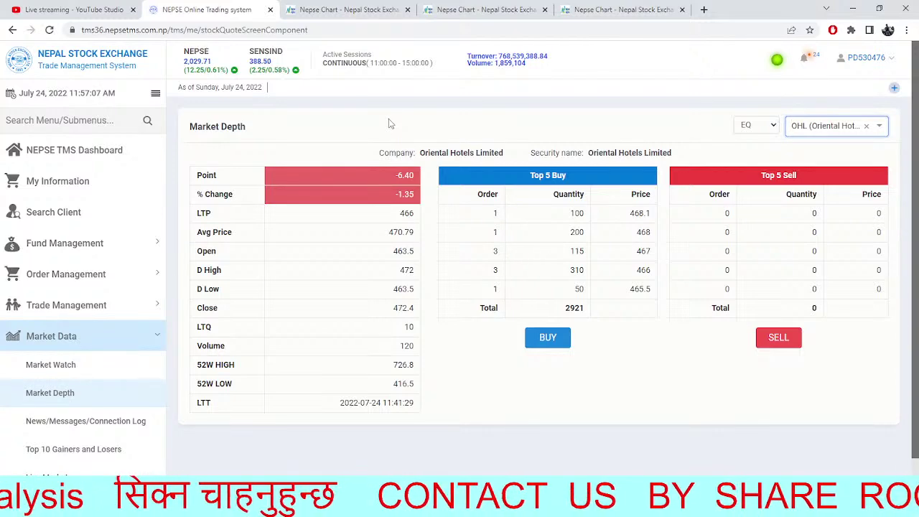
{"action": "type", "text": "UMHL"}
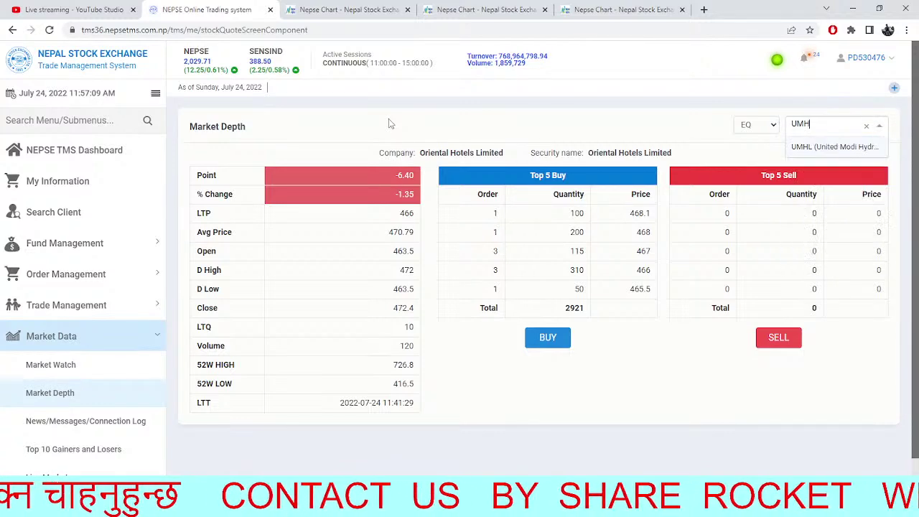
{"action": "left_click", "coordinate": [592, 7]}
{"action": "left_click", "coordinate": [56, 56]}
{"action": "key", "text": "BackSpace"}
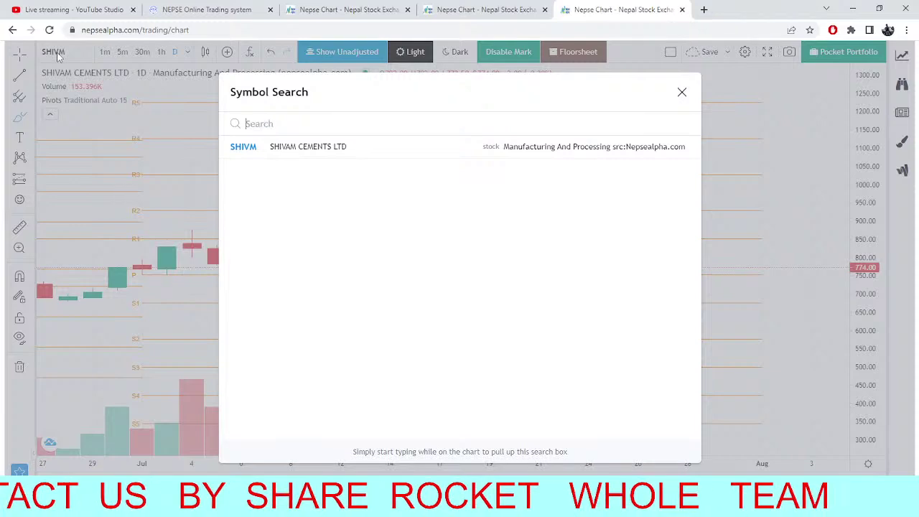
{"action": "type", "text": "UMHL"}
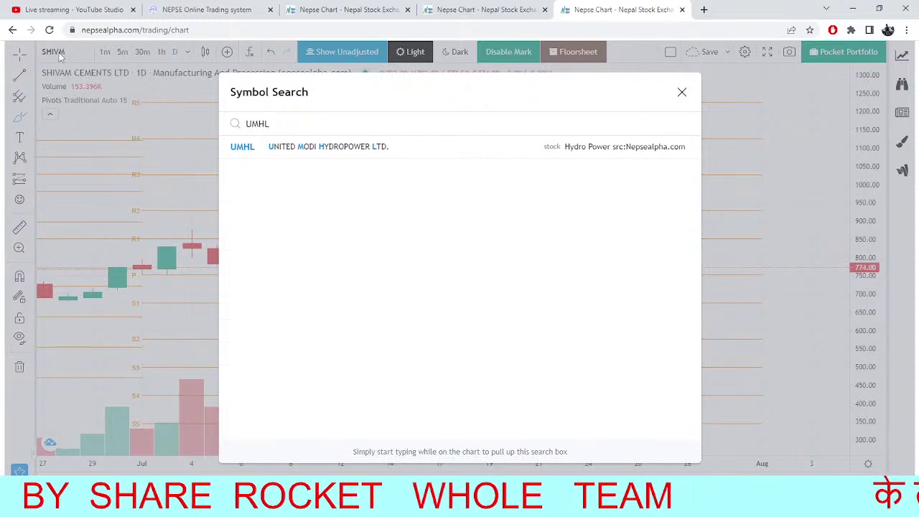
{"action": "left_click", "coordinate": [423, 144]}
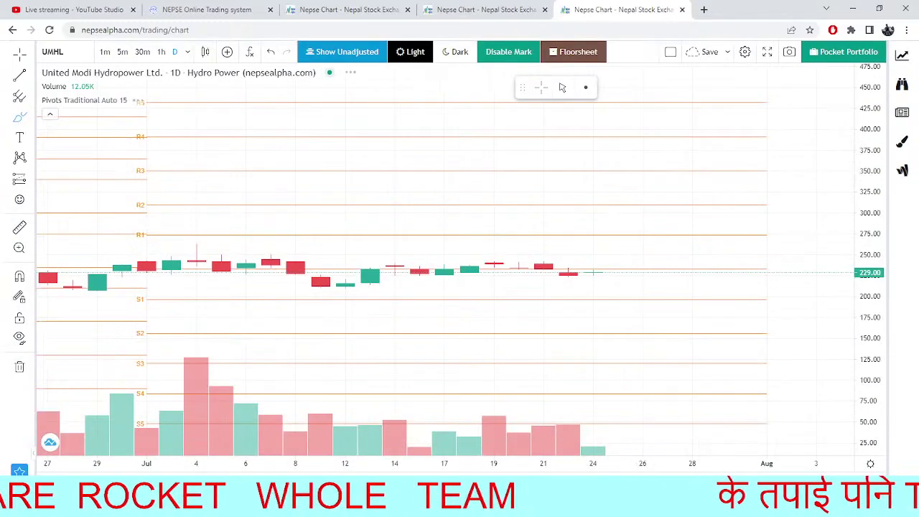
{"action": "left_click_drag", "start_coordinate": [440, 458], "coordinate": [413, 458]}
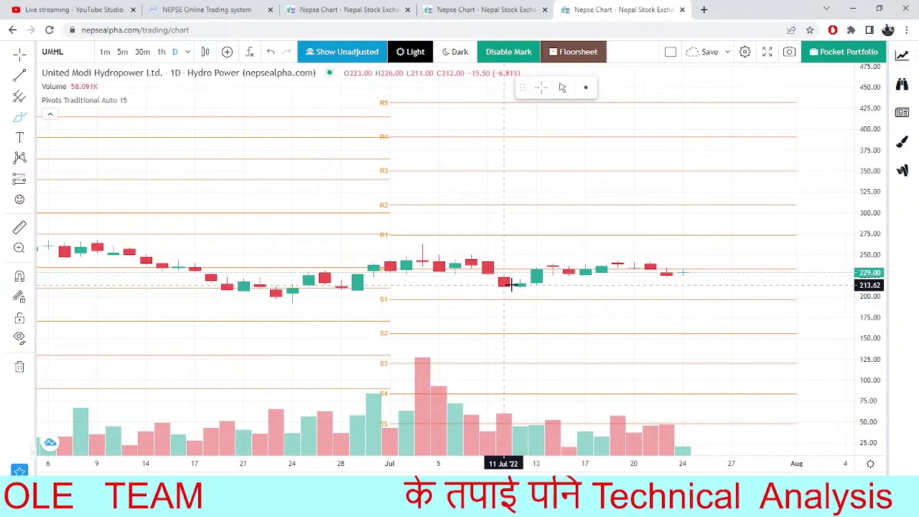
Load the daily chart of SFCL (Samriddhi Finance Company Limited) in place of UMHL.
{"action": "left_click", "coordinate": [53, 52]}
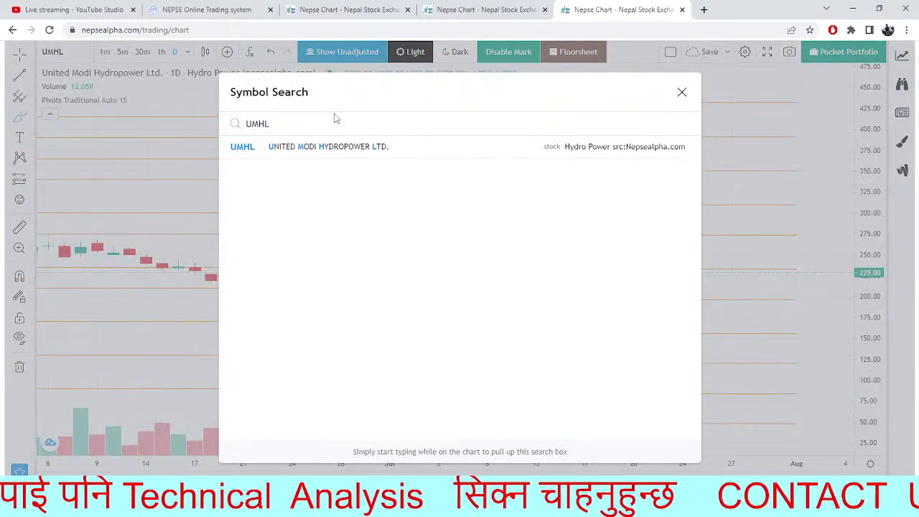
{"action": "key", "text": "BackSpace"}
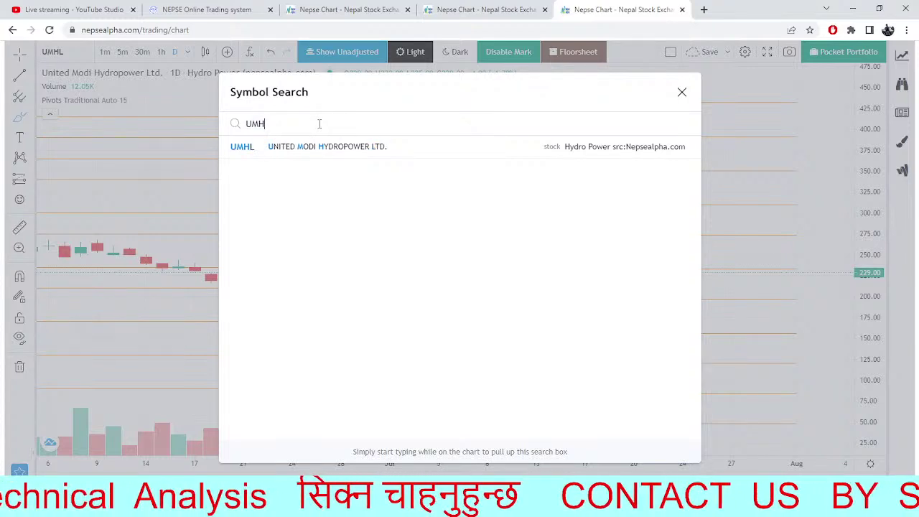
{"action": "key", "text": "BackSpace"}
{"action": "key", "text": "BackSpace"}
{"action": "key", "text": "BackSpace"}
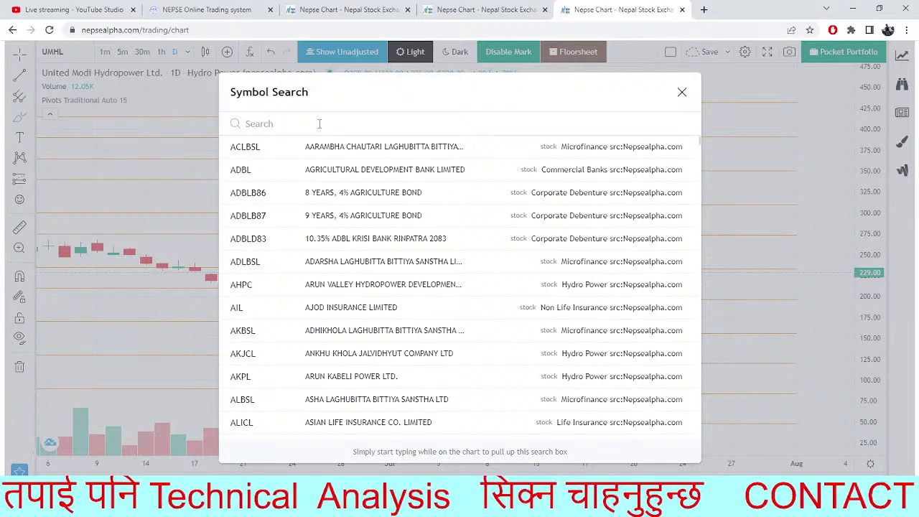
{"action": "type", "text": "SFCL"}
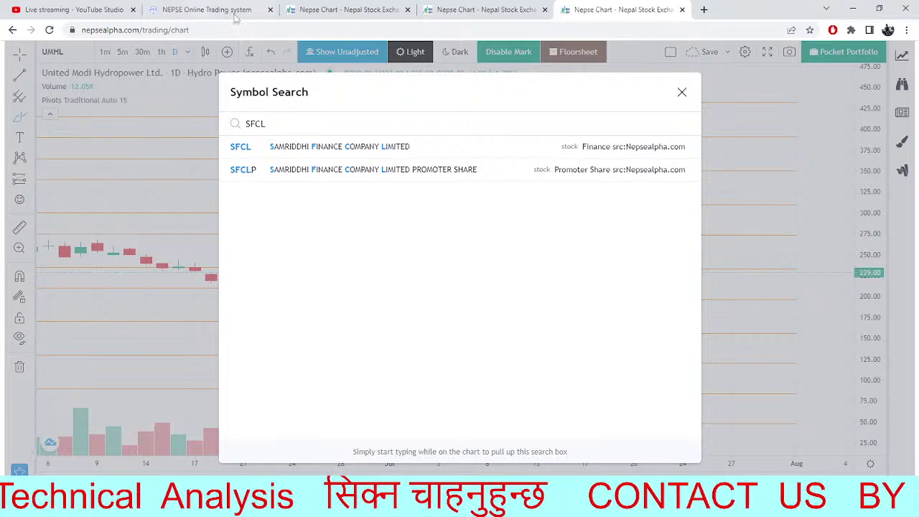
{"action": "left_click", "coordinate": [295, 145]}
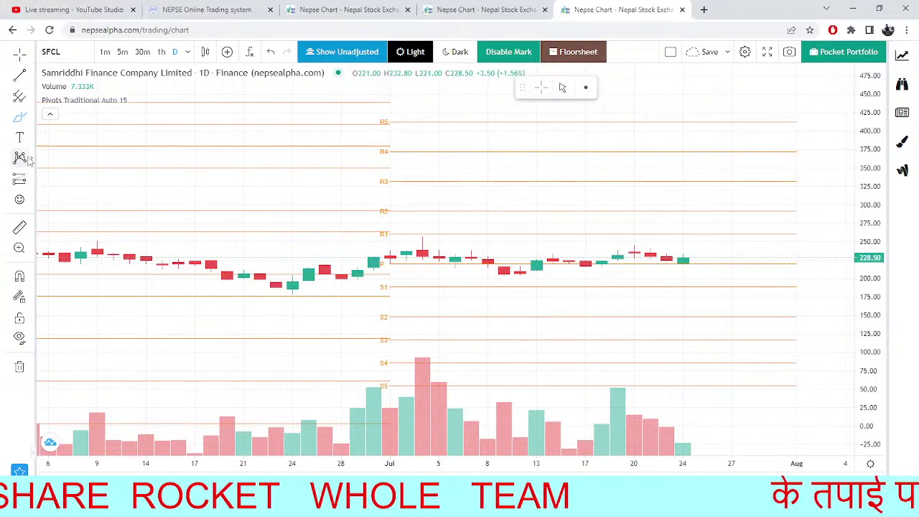
Load the daily chart of SBL (Siddhartha Bank Limited) in place of SFCL and review its candles back to August 2021.
{"action": "left_click", "coordinate": [60, 53]}
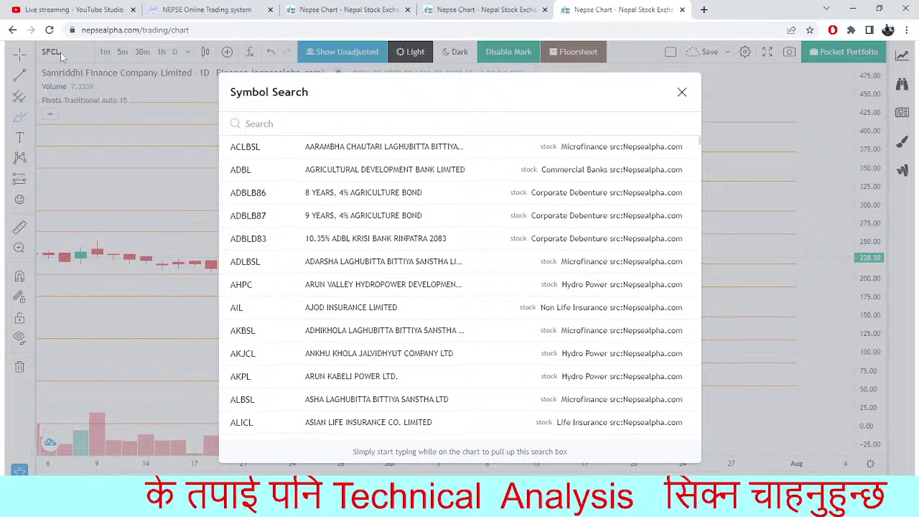
{"action": "type", "text": "SBL"}
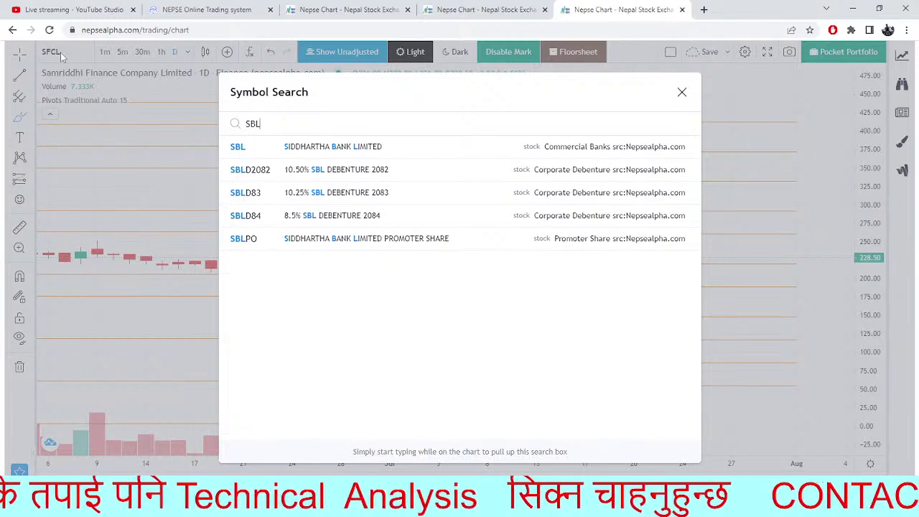
{"action": "left_click", "coordinate": [311, 140]}
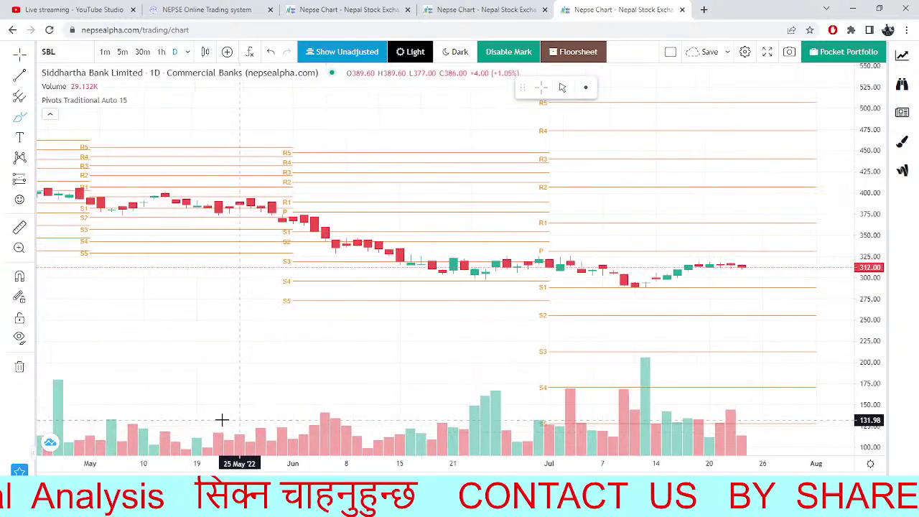
{"action": "scroll", "coordinate": [222, 419], "scroll_direction": "down", "scroll_amount": 8}
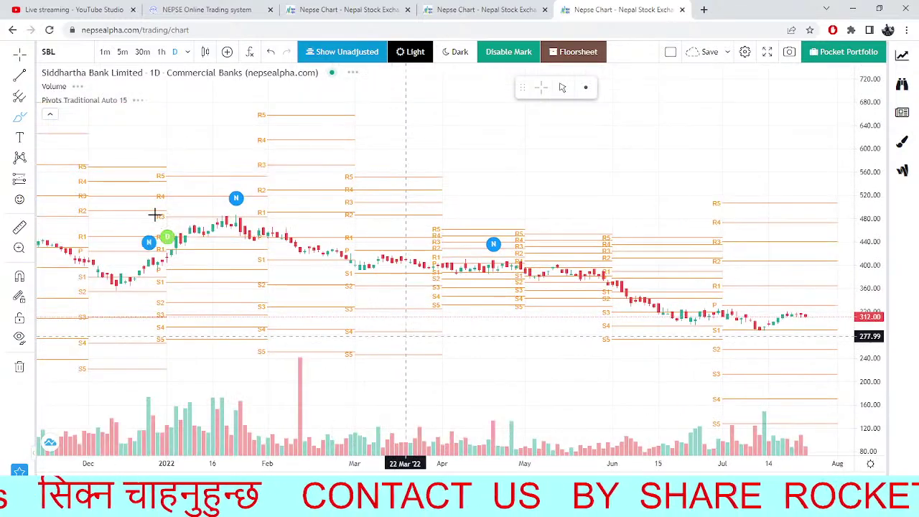
{"action": "scroll", "coordinate": [155, 214], "scroll_direction": "down", "scroll_amount": 3}
{"action": "scroll", "coordinate": [581, 293], "scroll_direction": "down", "scroll_amount": 3}
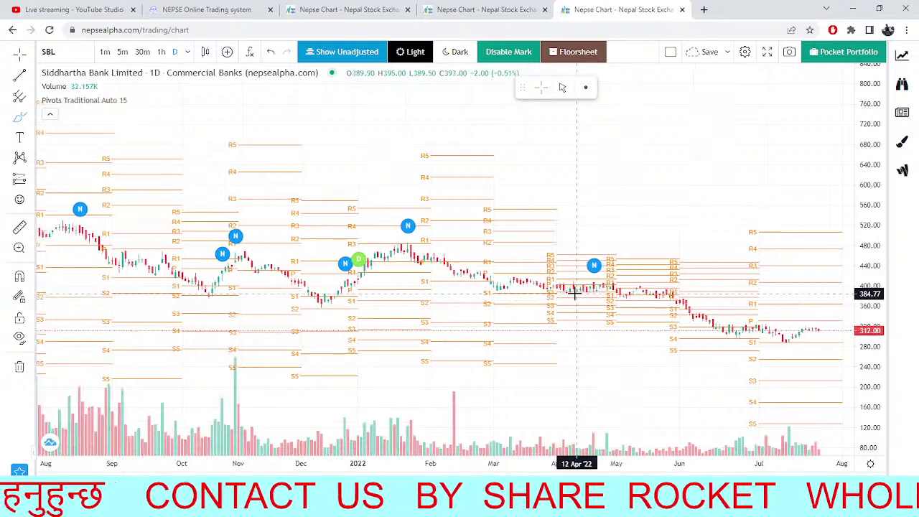
{"action": "scroll", "coordinate": [567, 297], "scroll_direction": "up", "scroll_amount": 3}
{"action": "scroll", "coordinate": [506, 312], "scroll_direction": "up", "scroll_amount": 3}
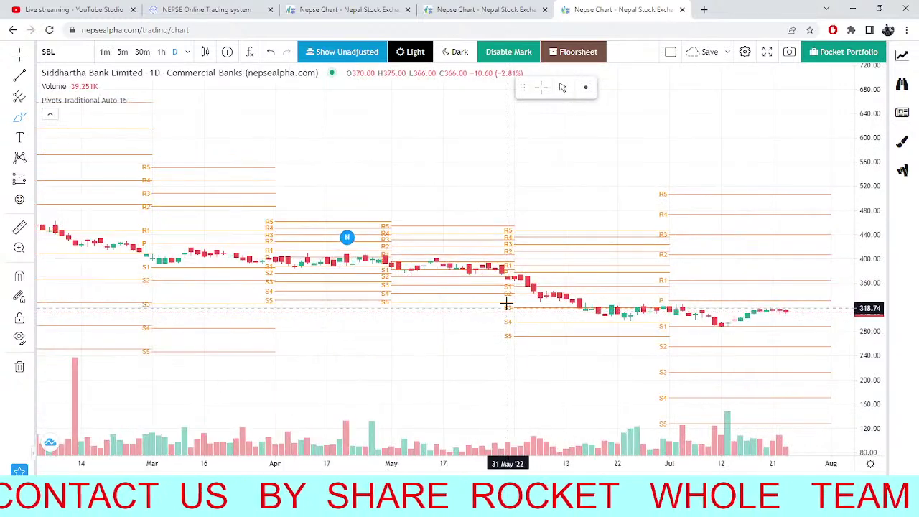
{"action": "scroll", "coordinate": [507, 304], "scroll_direction": "up", "scroll_amount": 2}
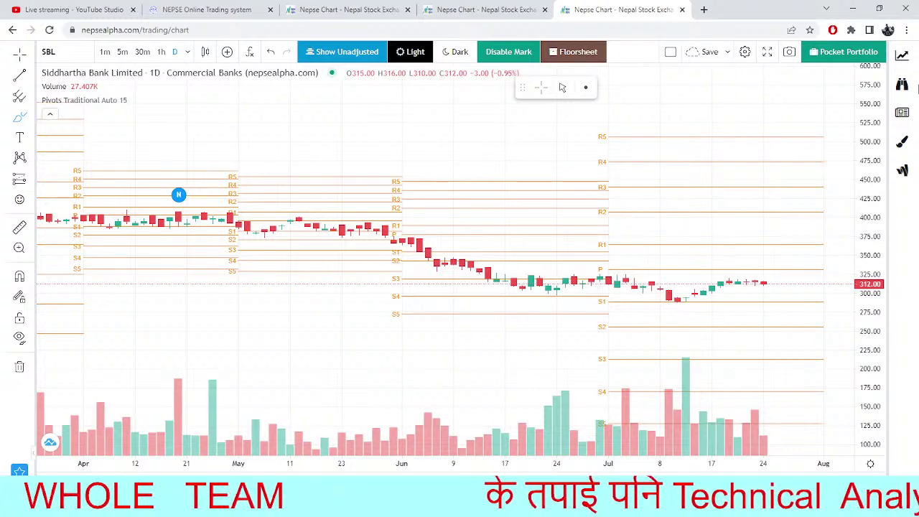
Examine SBL's 2022 price trend against the monthly pivot levels, read the April news marker, and enlarge the June and July candles.
{"action": "scroll", "coordinate": [521, 387], "scroll_direction": "down", "scroll_amount": 2}
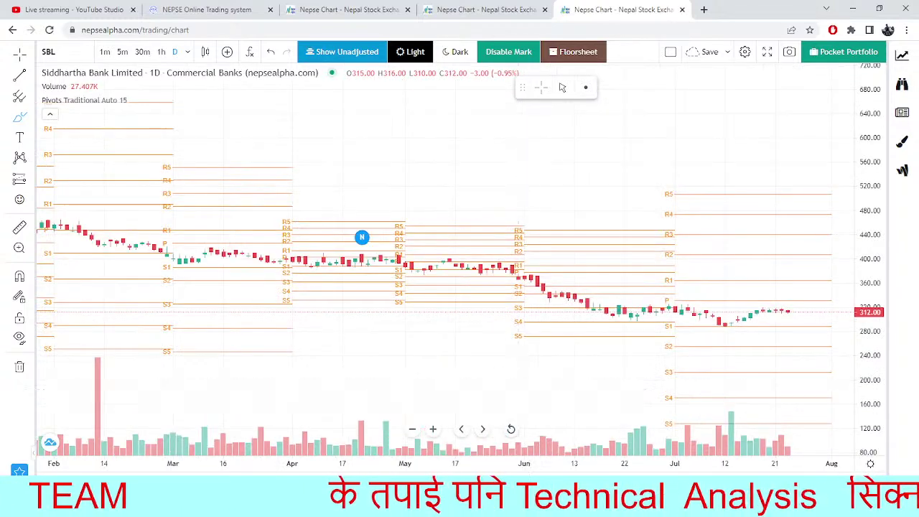
{"action": "scroll", "coordinate": [537, 362], "scroll_direction": "up", "scroll_amount": 3}
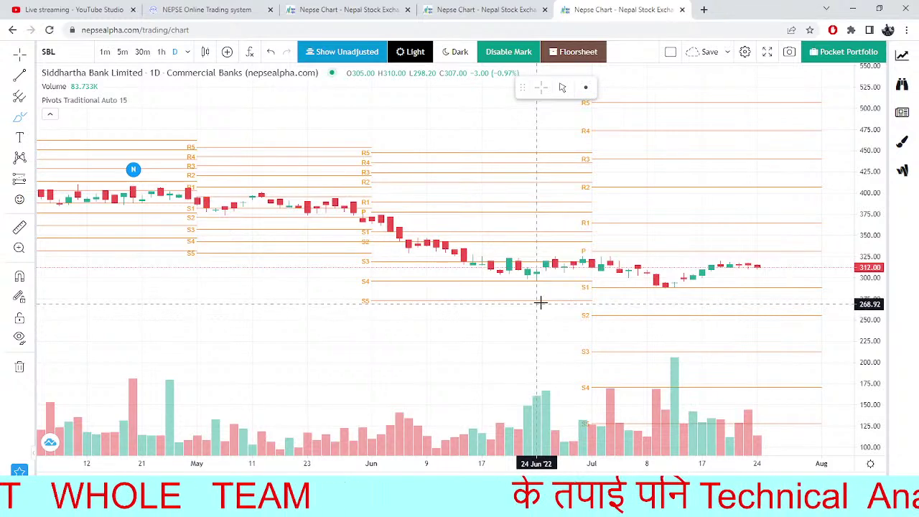
{"action": "scroll", "coordinate": [539, 302], "scroll_direction": "up", "scroll_amount": 3}
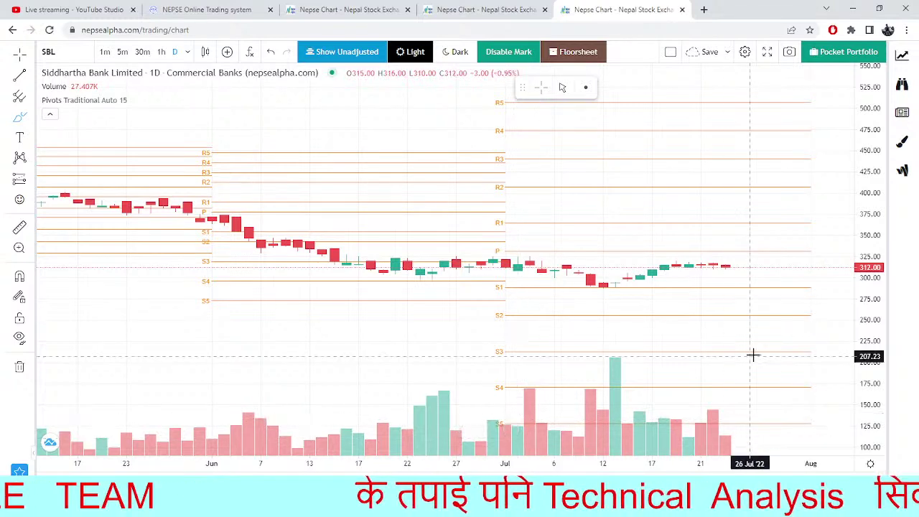
{"action": "scroll", "coordinate": [753, 355], "scroll_direction": "down", "scroll_amount": 3}
{"action": "scroll", "coordinate": [445, 304], "scroll_direction": "down", "scroll_amount": 3}
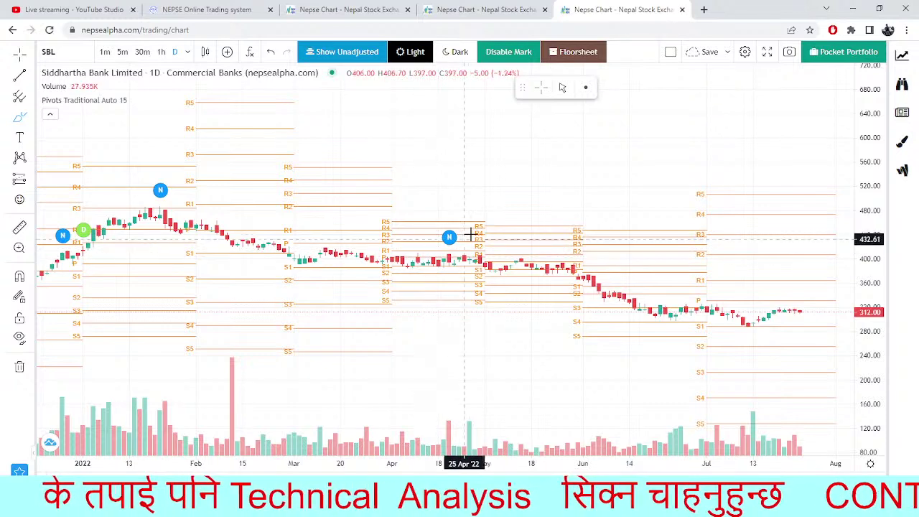
{"action": "mouse_move", "coordinate": [454, 232]}
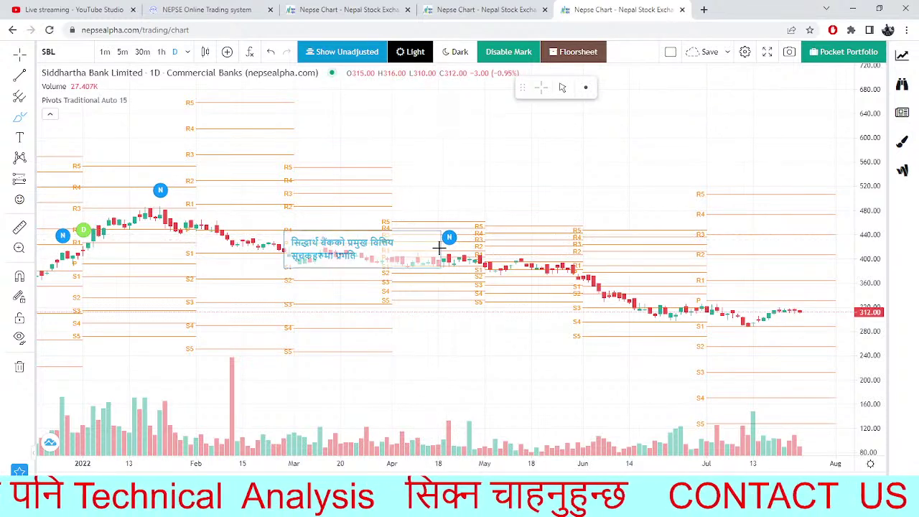
{"action": "scroll", "coordinate": [691, 338], "scroll_direction": "up", "scroll_amount": 2}
{"action": "scroll", "coordinate": [690, 337], "scroll_direction": "up", "scroll_amount": 2}
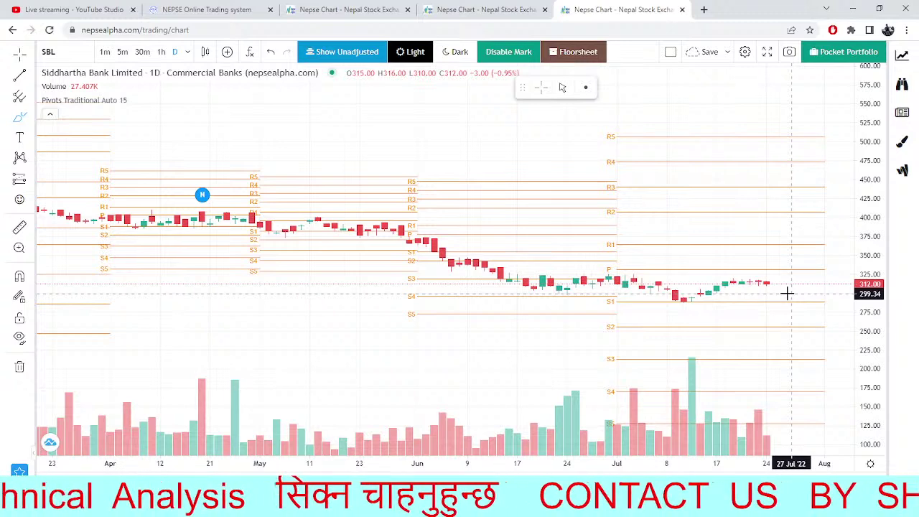
{"action": "scroll", "coordinate": [787, 293], "scroll_direction": "down", "scroll_amount": 3}
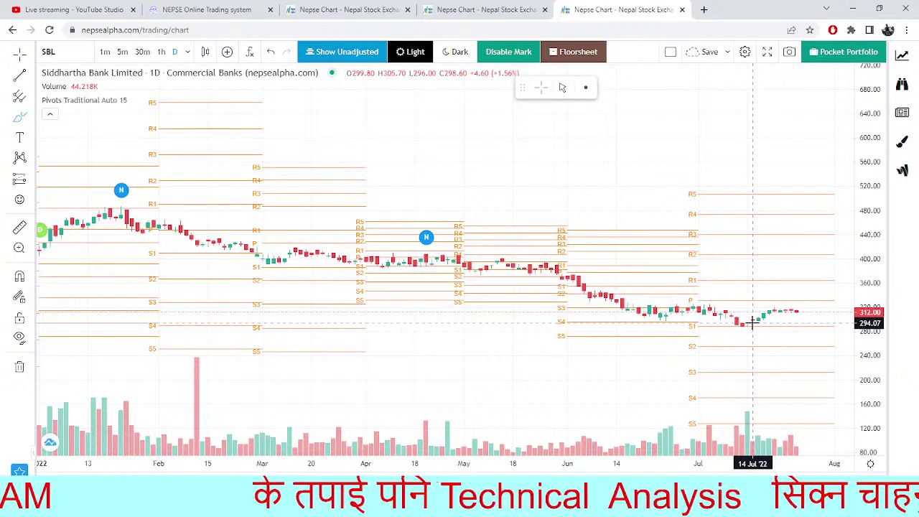
{"action": "scroll", "coordinate": [752, 323], "scroll_direction": "up", "scroll_amount": 3}
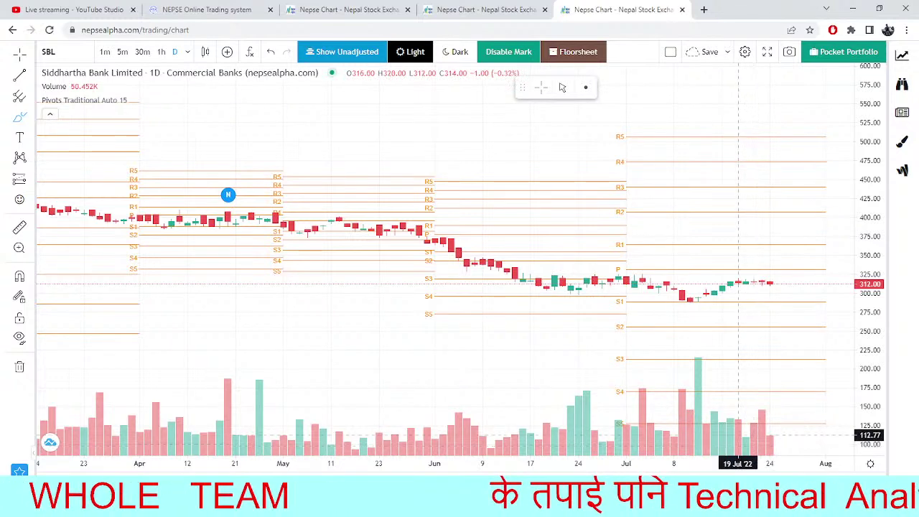
{"action": "scroll", "coordinate": [543, 327], "scroll_direction": "up", "scroll_amount": 3}
{"action": "scroll", "coordinate": [546, 333], "scroll_direction": "up", "scroll_amount": 2}
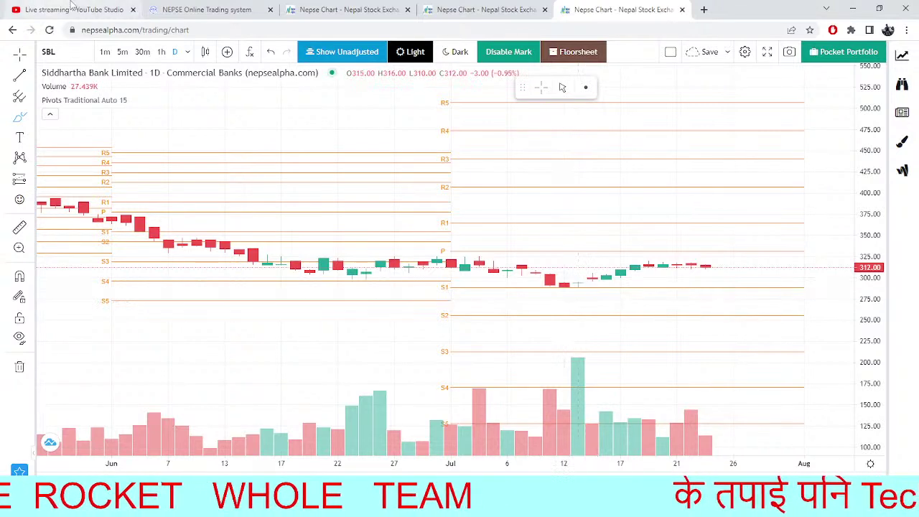
Recheck the Oriental Hotels market depth and look over the daily ALBSL chart with its Bollinger Bands and Stoch RSI.
{"action": "left_click", "coordinate": [207, 10]}
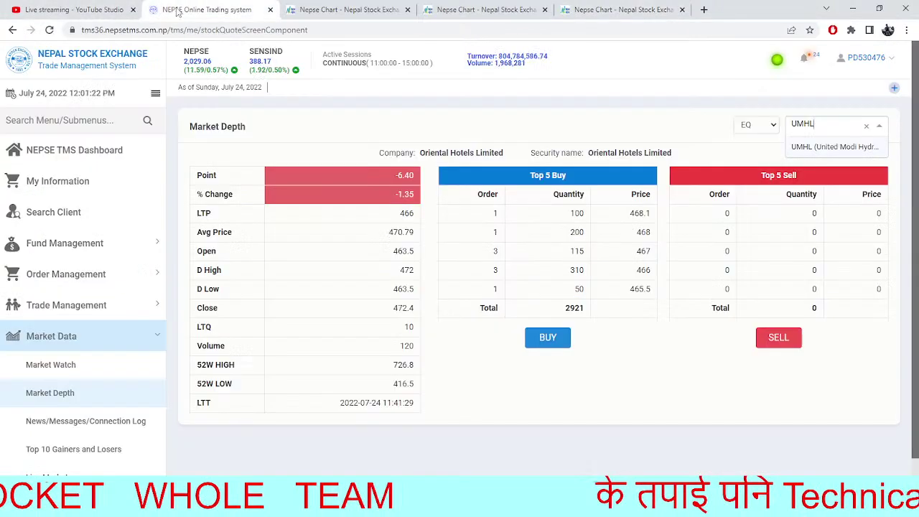
{"action": "left_click", "coordinate": [330, 9]}
{"action": "left_click", "coordinate": [476, 9]}
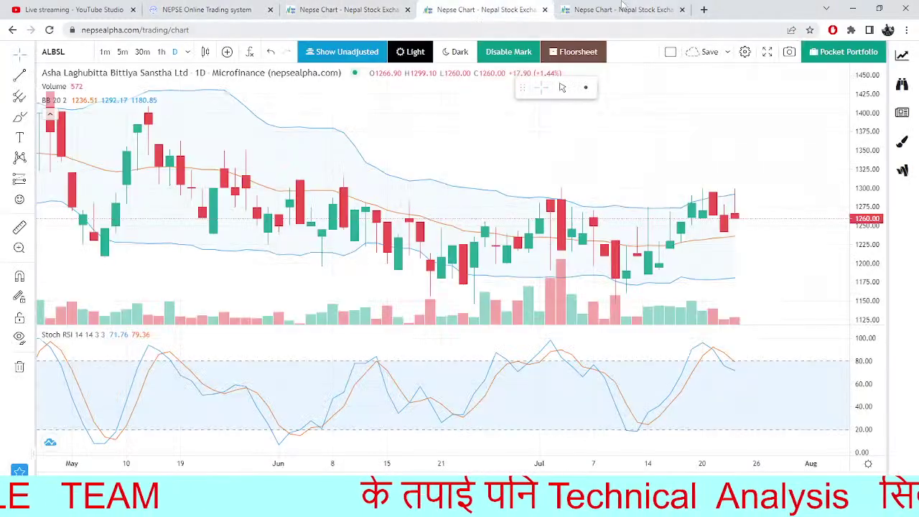
{"action": "left_click", "coordinate": [590, 15]}
{"action": "left_click", "coordinate": [522, 7]}
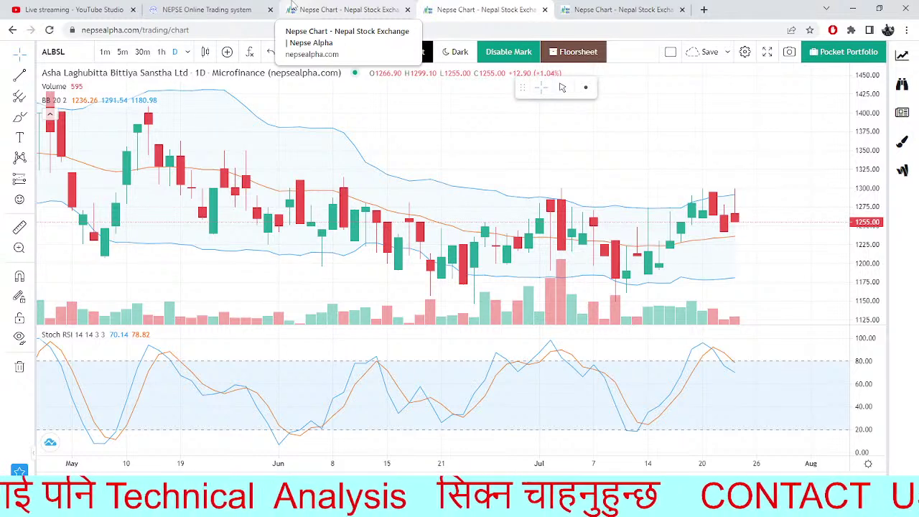
{"action": "left_click", "coordinate": [241, 8]}
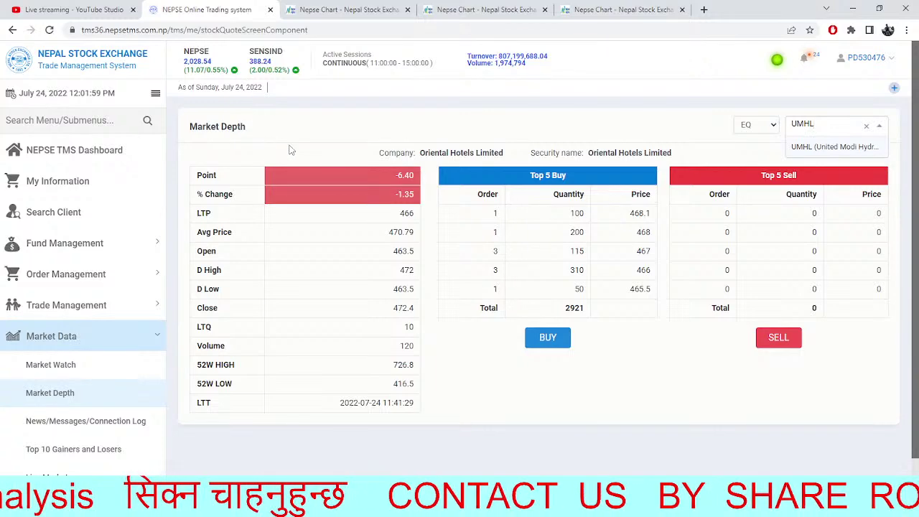
Examine the 5-minute NEPSE index candles of 20 to 24 July against the horizontal levels at 2048.25 and 2014.25.
{"action": "left_click", "coordinate": [361, 10]}
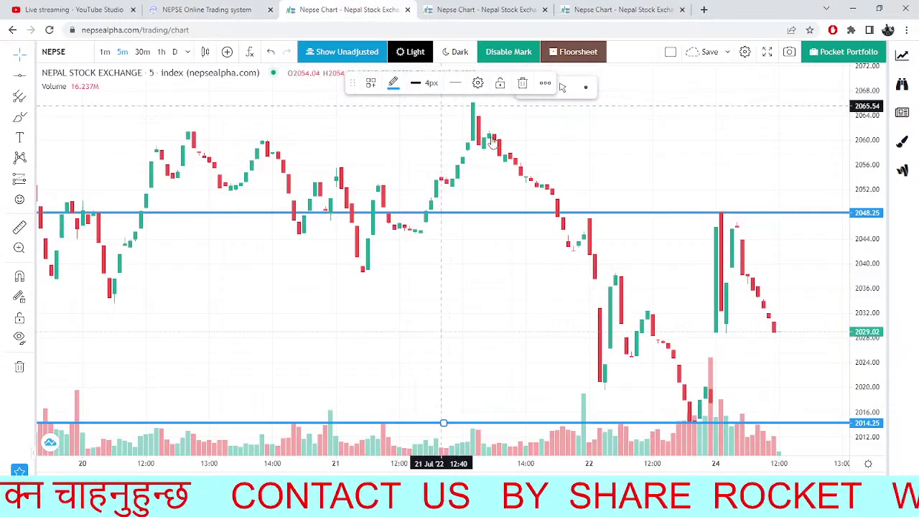
{"action": "scroll", "coordinate": [654, 380], "scroll_direction": "up", "scroll_amount": 5}
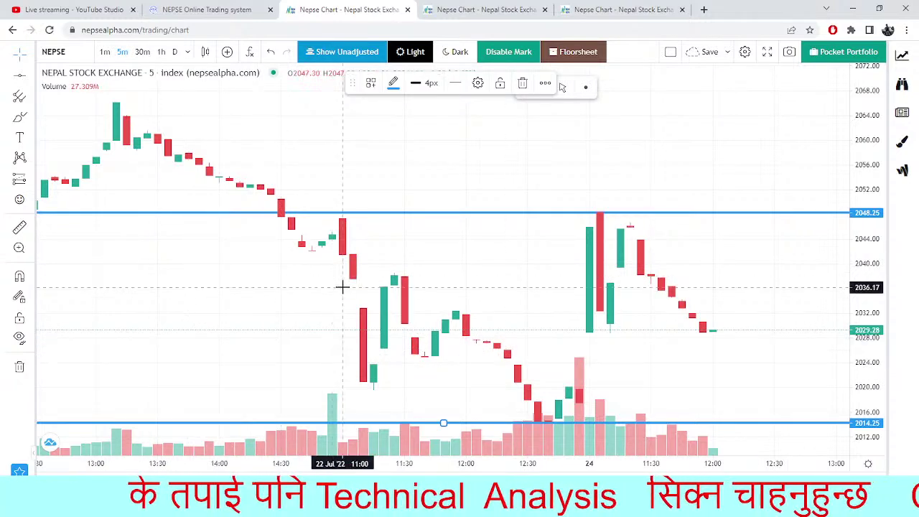
{"action": "scroll", "coordinate": [347, 290], "scroll_direction": "up", "scroll_amount": 3}
{"action": "scroll", "coordinate": [347, 290], "scroll_direction": "down", "scroll_amount": 5}
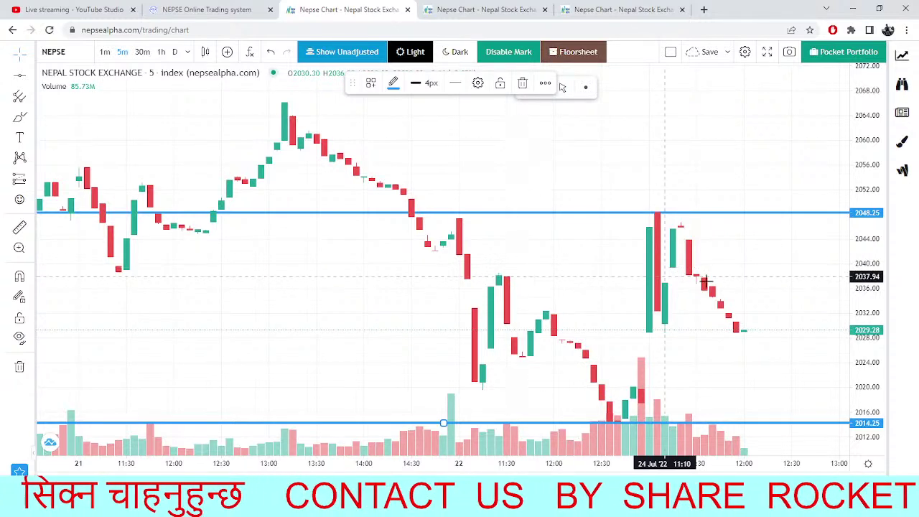
{"action": "scroll", "coordinate": [661, 267], "scroll_direction": "down", "scroll_amount": 2}
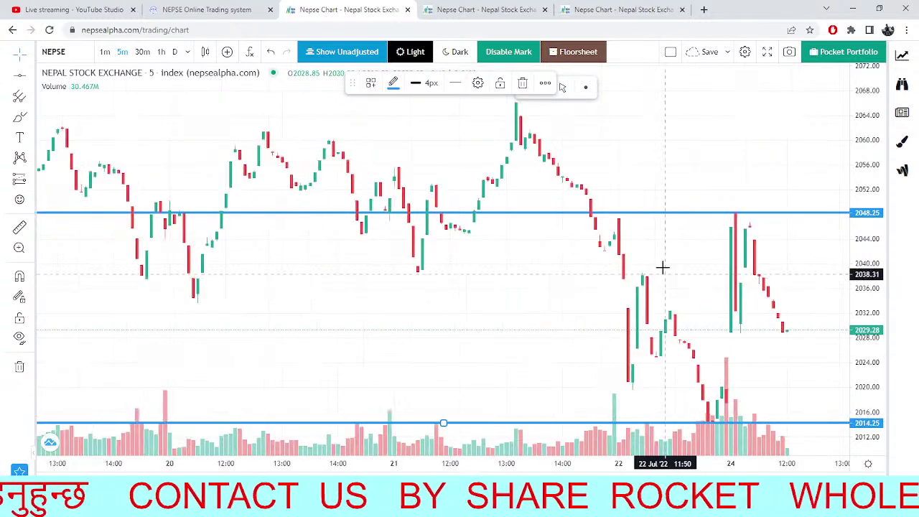
{"action": "scroll", "coordinate": [591, 277], "scroll_direction": "up", "scroll_amount": 3}
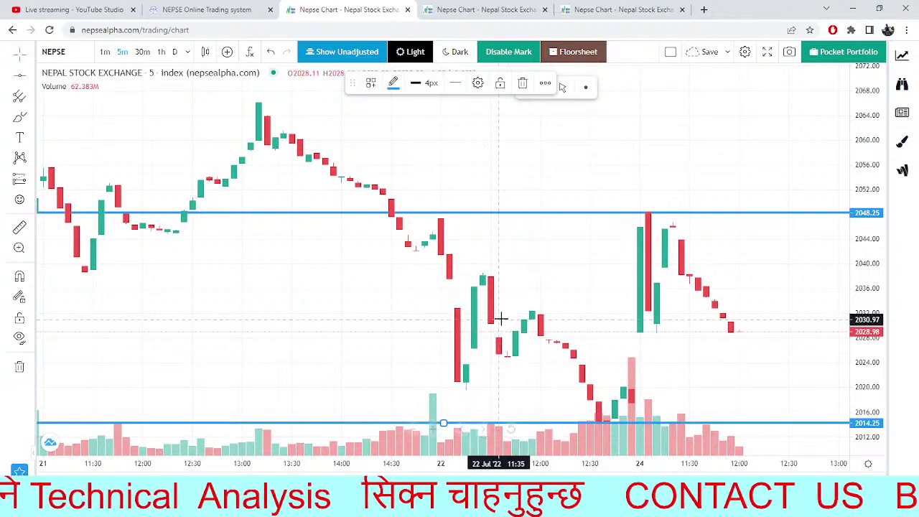
{"action": "scroll", "coordinate": [529, 351], "scroll_direction": "down", "scroll_amount": 1}
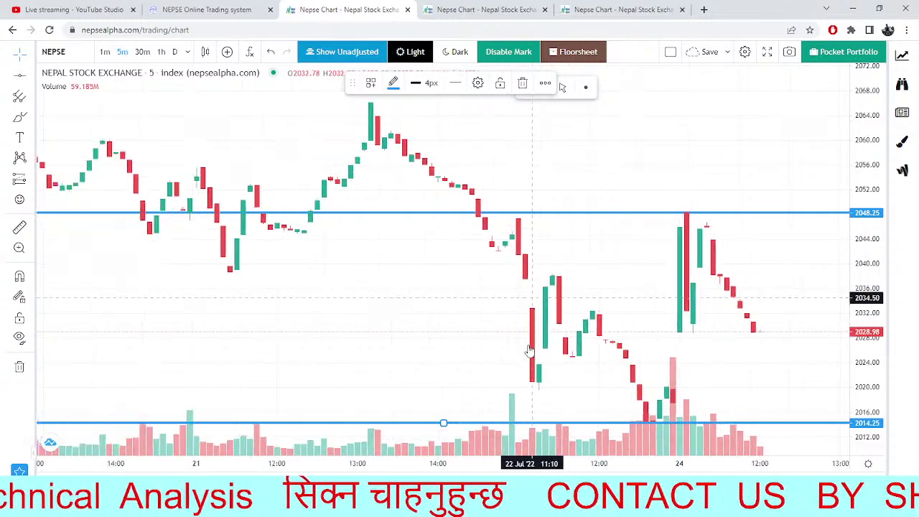
Compare the current index figures on the market depth page with the 5-minute NEPSE chart and the daily SBL chart.
{"action": "left_click", "coordinate": [206, 9]}
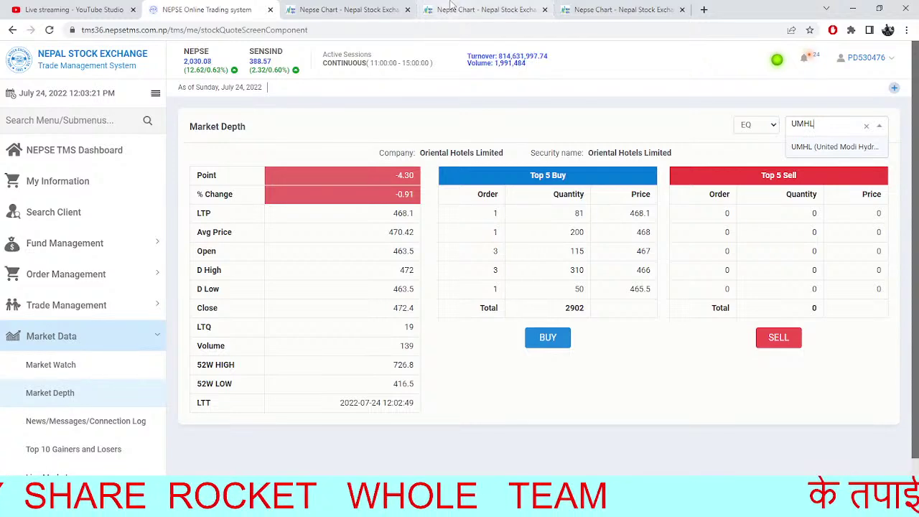
{"action": "left_click", "coordinate": [399, 7]}
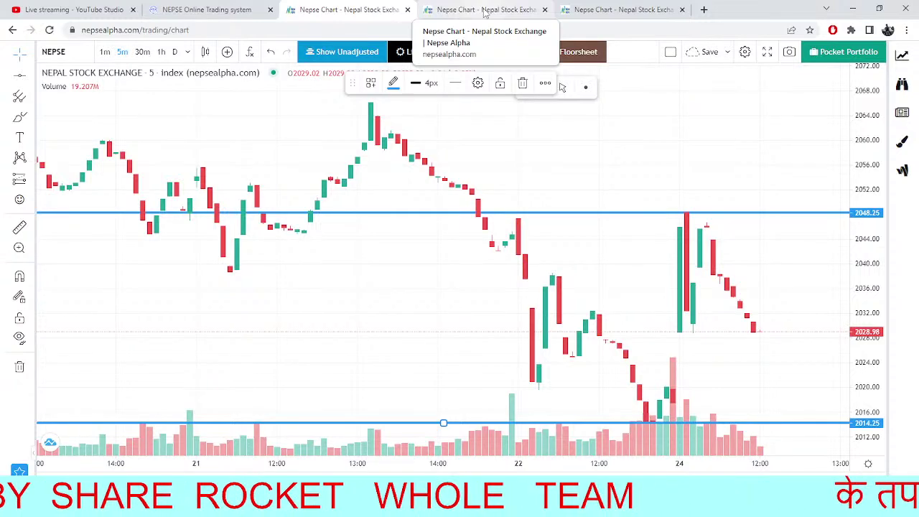
{"action": "left_click", "coordinate": [606, 9]}
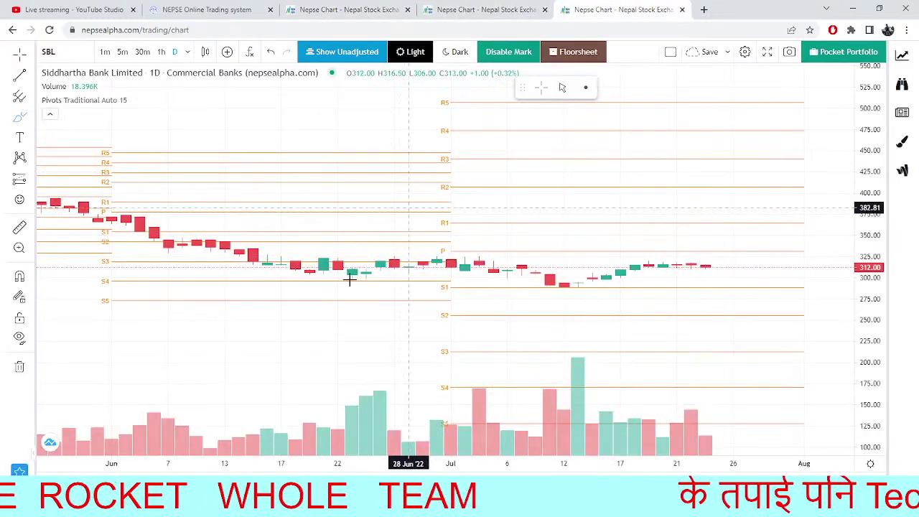
{"action": "left_click", "coordinate": [205, 9]}
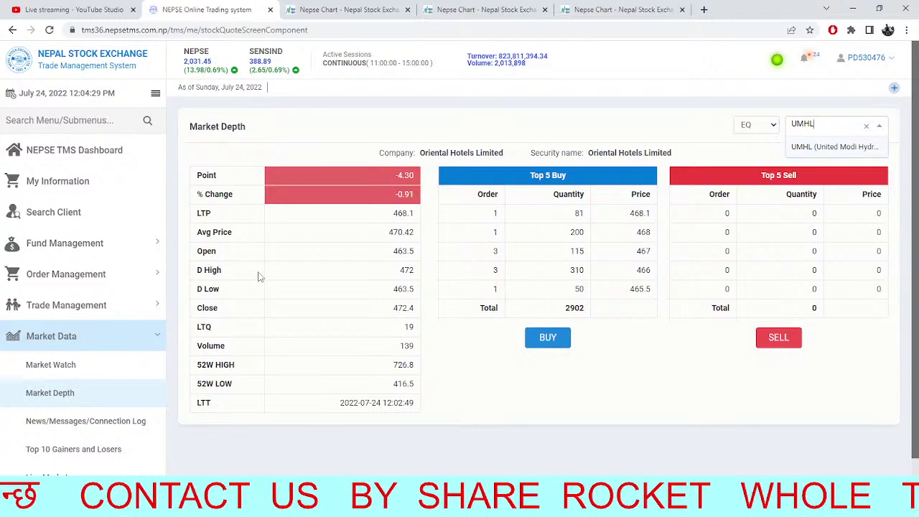
{"action": "left_click", "coordinate": [319, 6]}
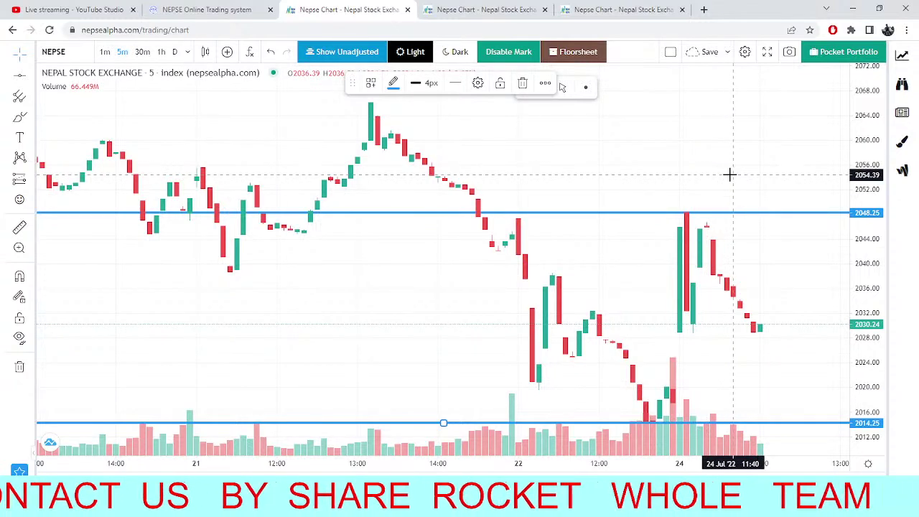
{"action": "left_click", "coordinate": [208, 10]}
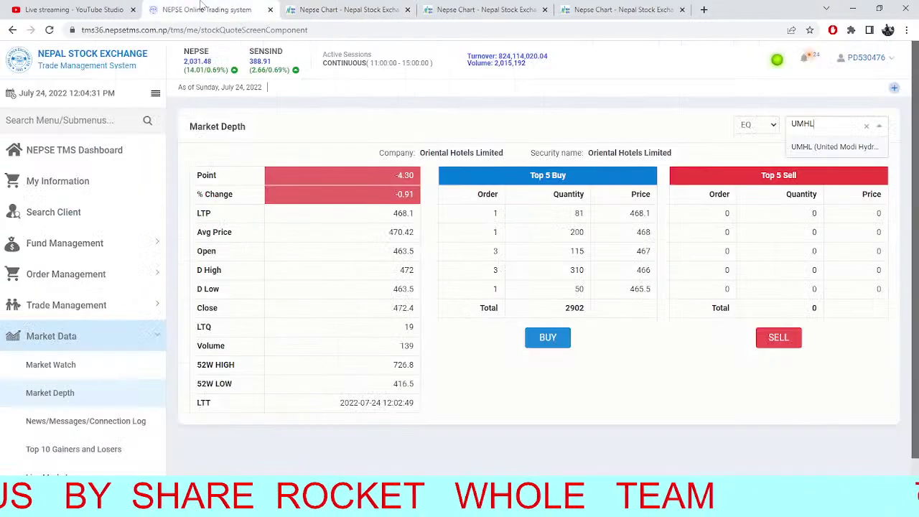
Recheck the market depth page and NEPSE index chart, then enlarge the June and July candles on the daily ALBSL chart.
{"action": "left_click", "coordinate": [482, 9]}
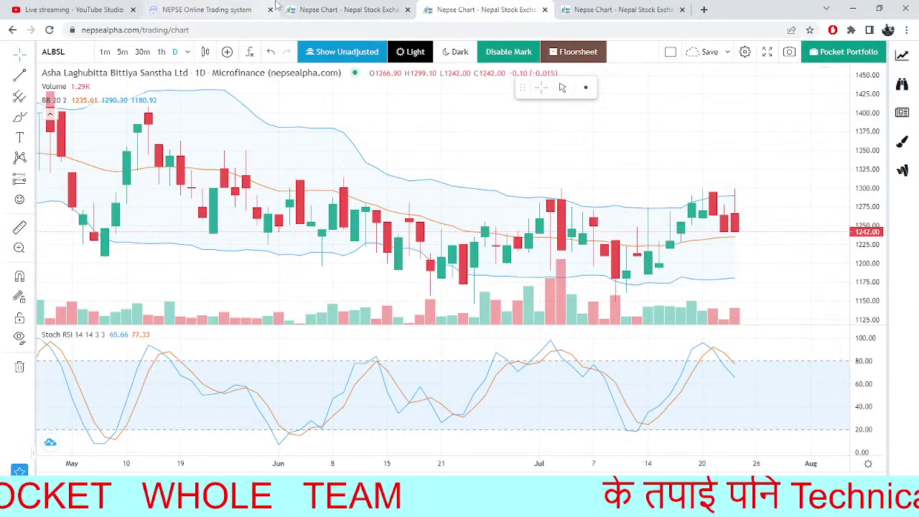
{"action": "left_click", "coordinate": [200, 5]}
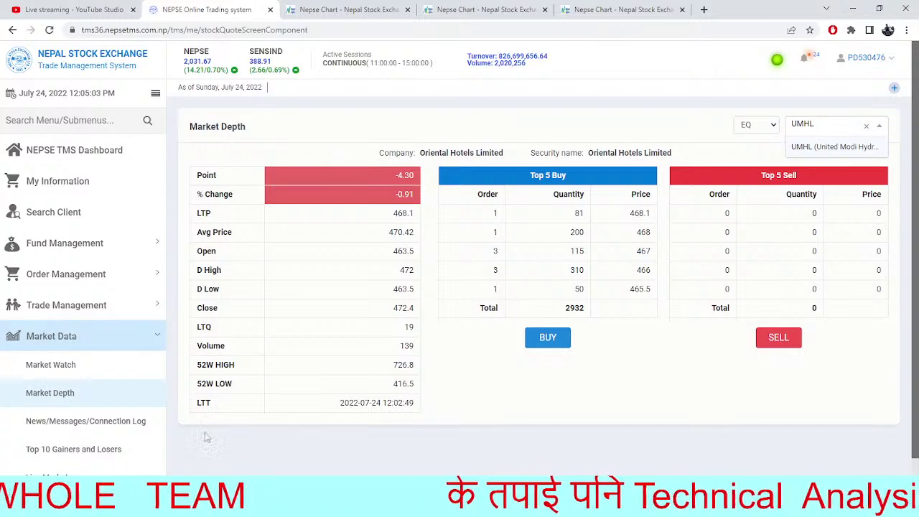
{"action": "left_click", "coordinate": [375, 5]}
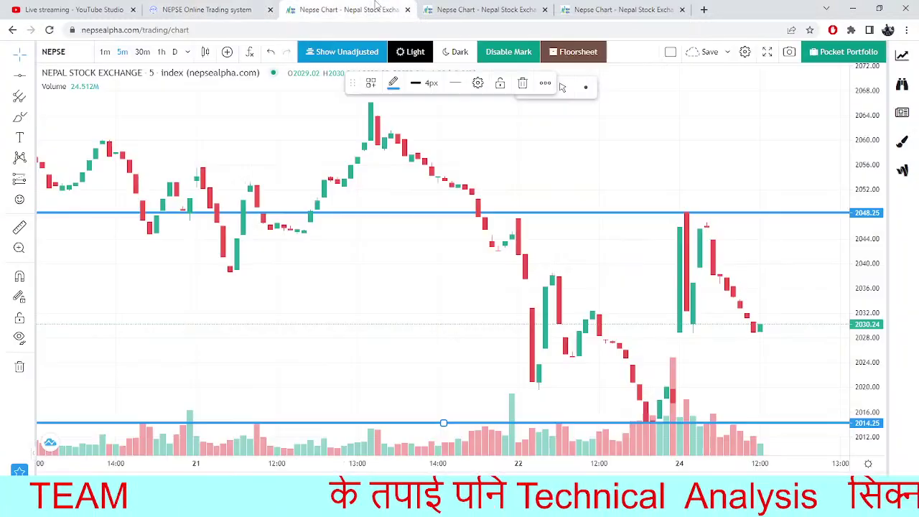
{"action": "left_click", "coordinate": [435, 9]}
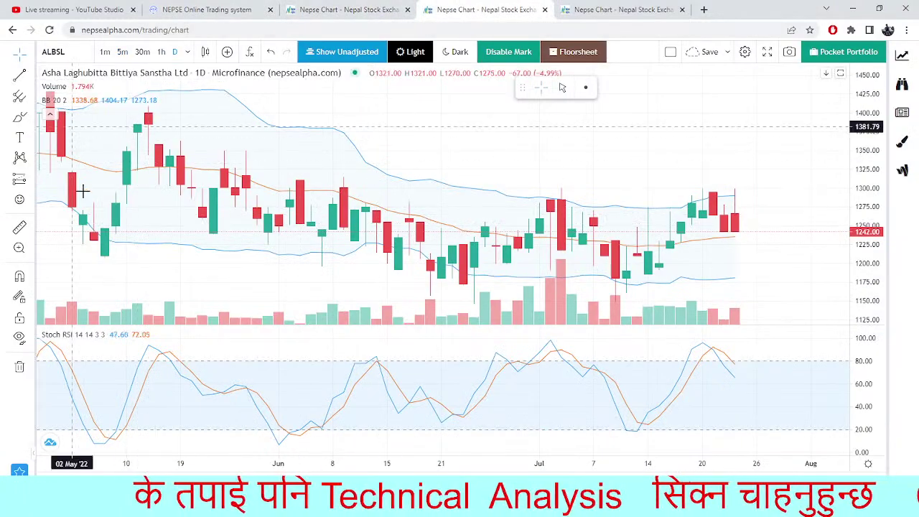
{"action": "scroll", "coordinate": [713, 335], "scroll_direction": "up", "scroll_amount": 3}
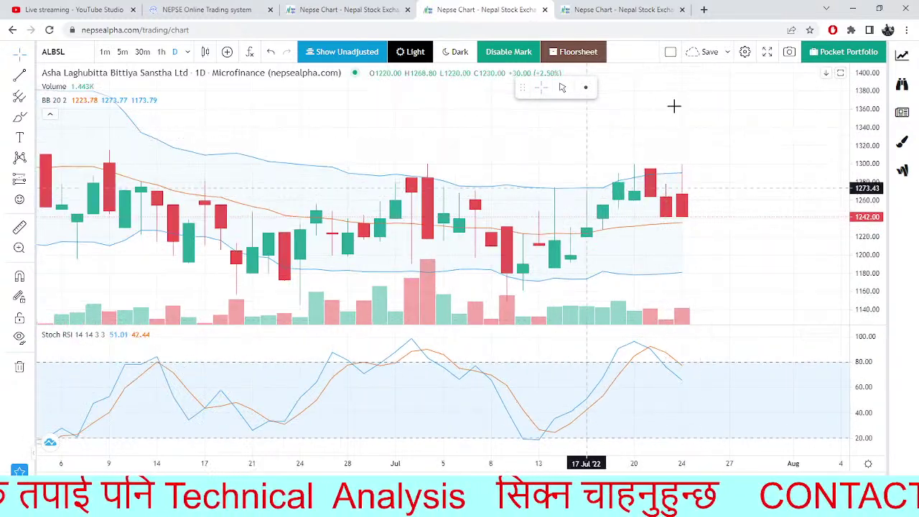